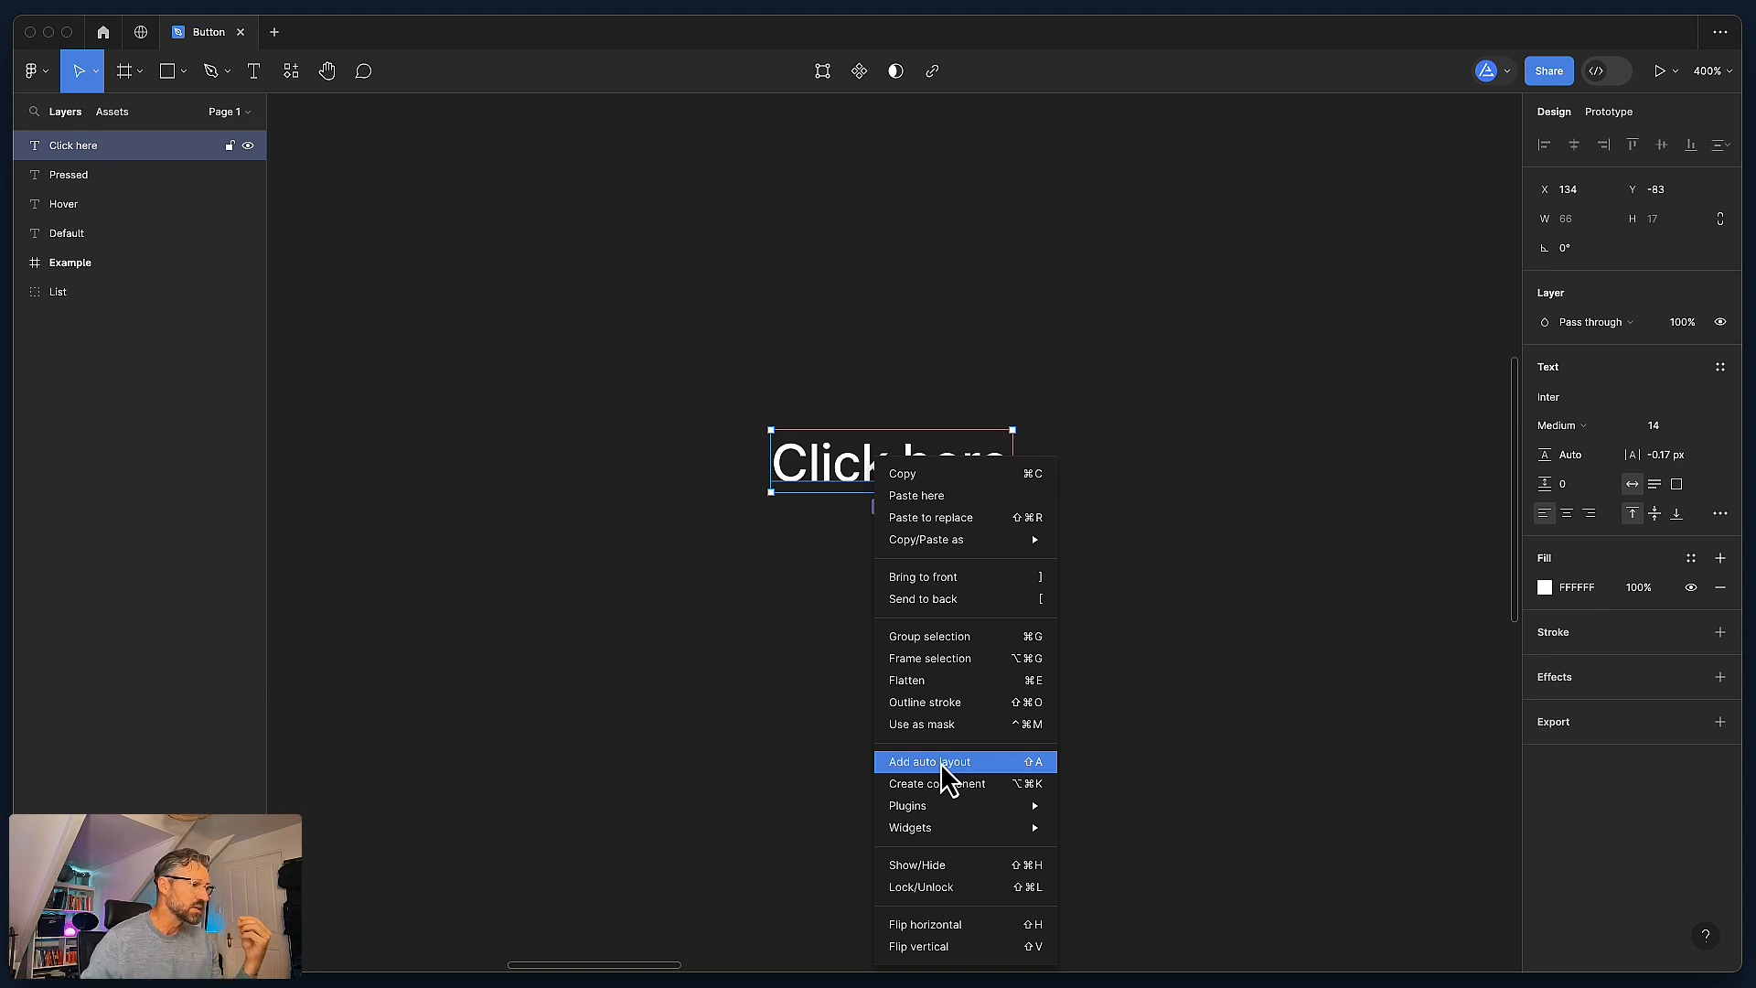
# Step: Wrap the "Click here" text in an auto layout frame and rename the frame Button
pyautogui.click(947, 768)
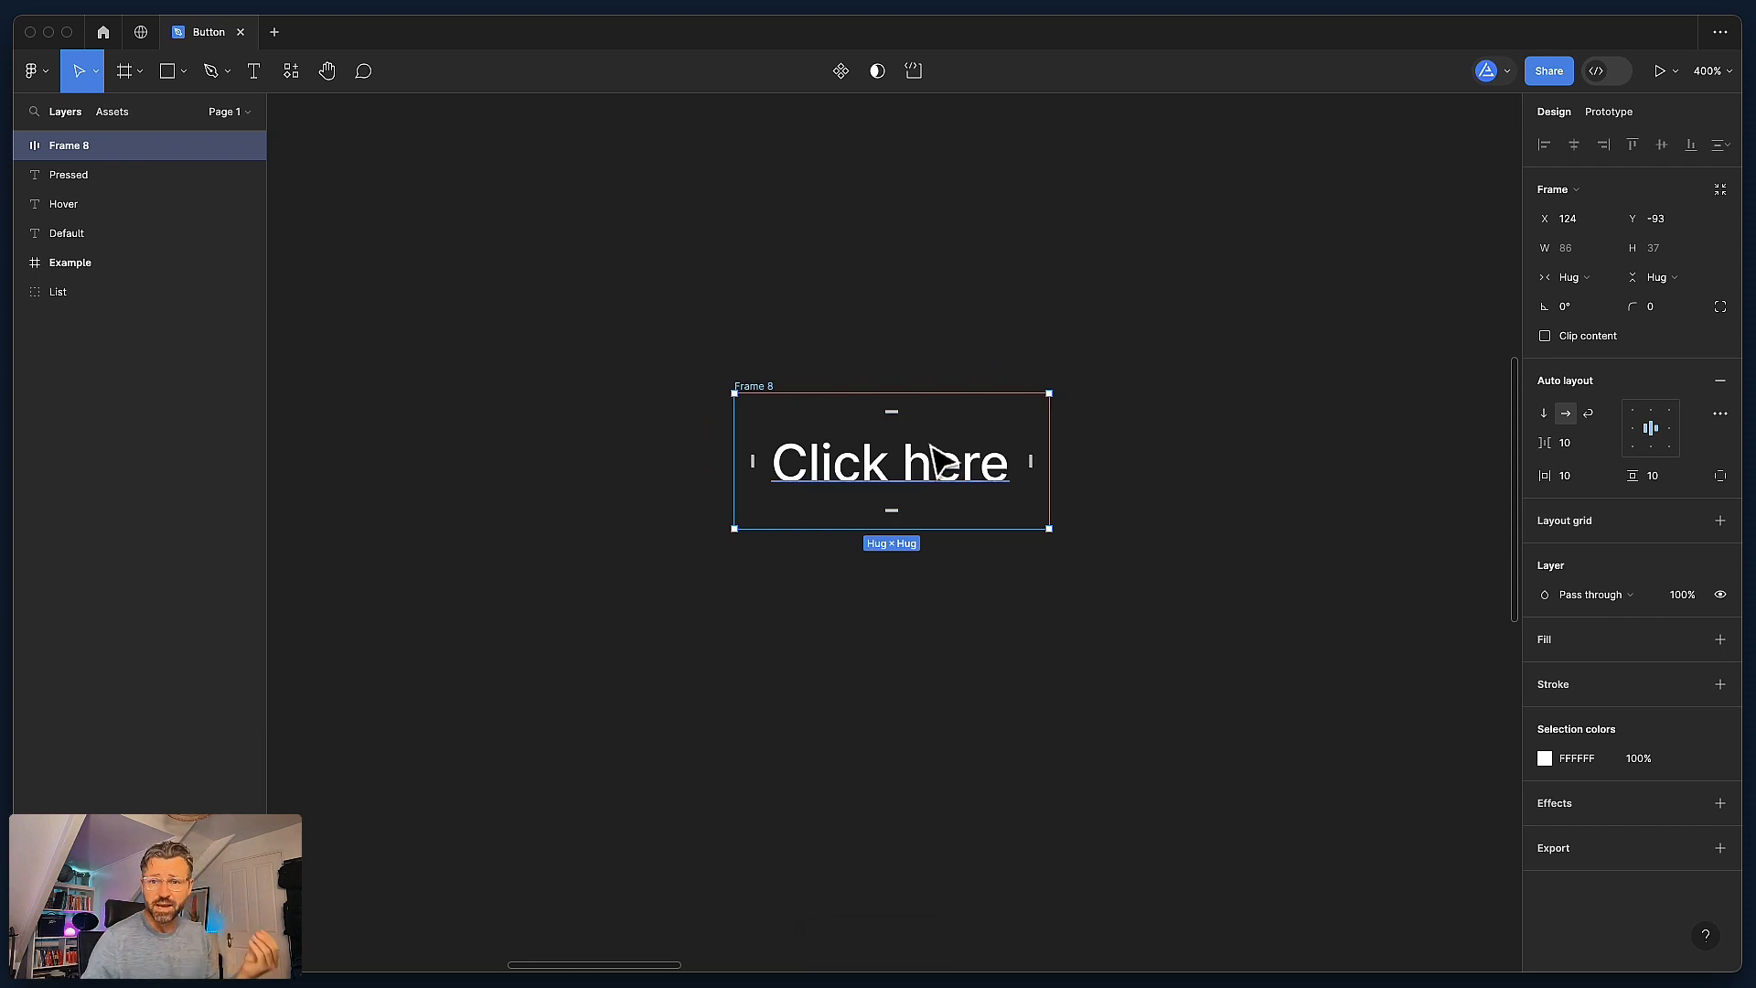
pyautogui.doubleClick(897, 468)
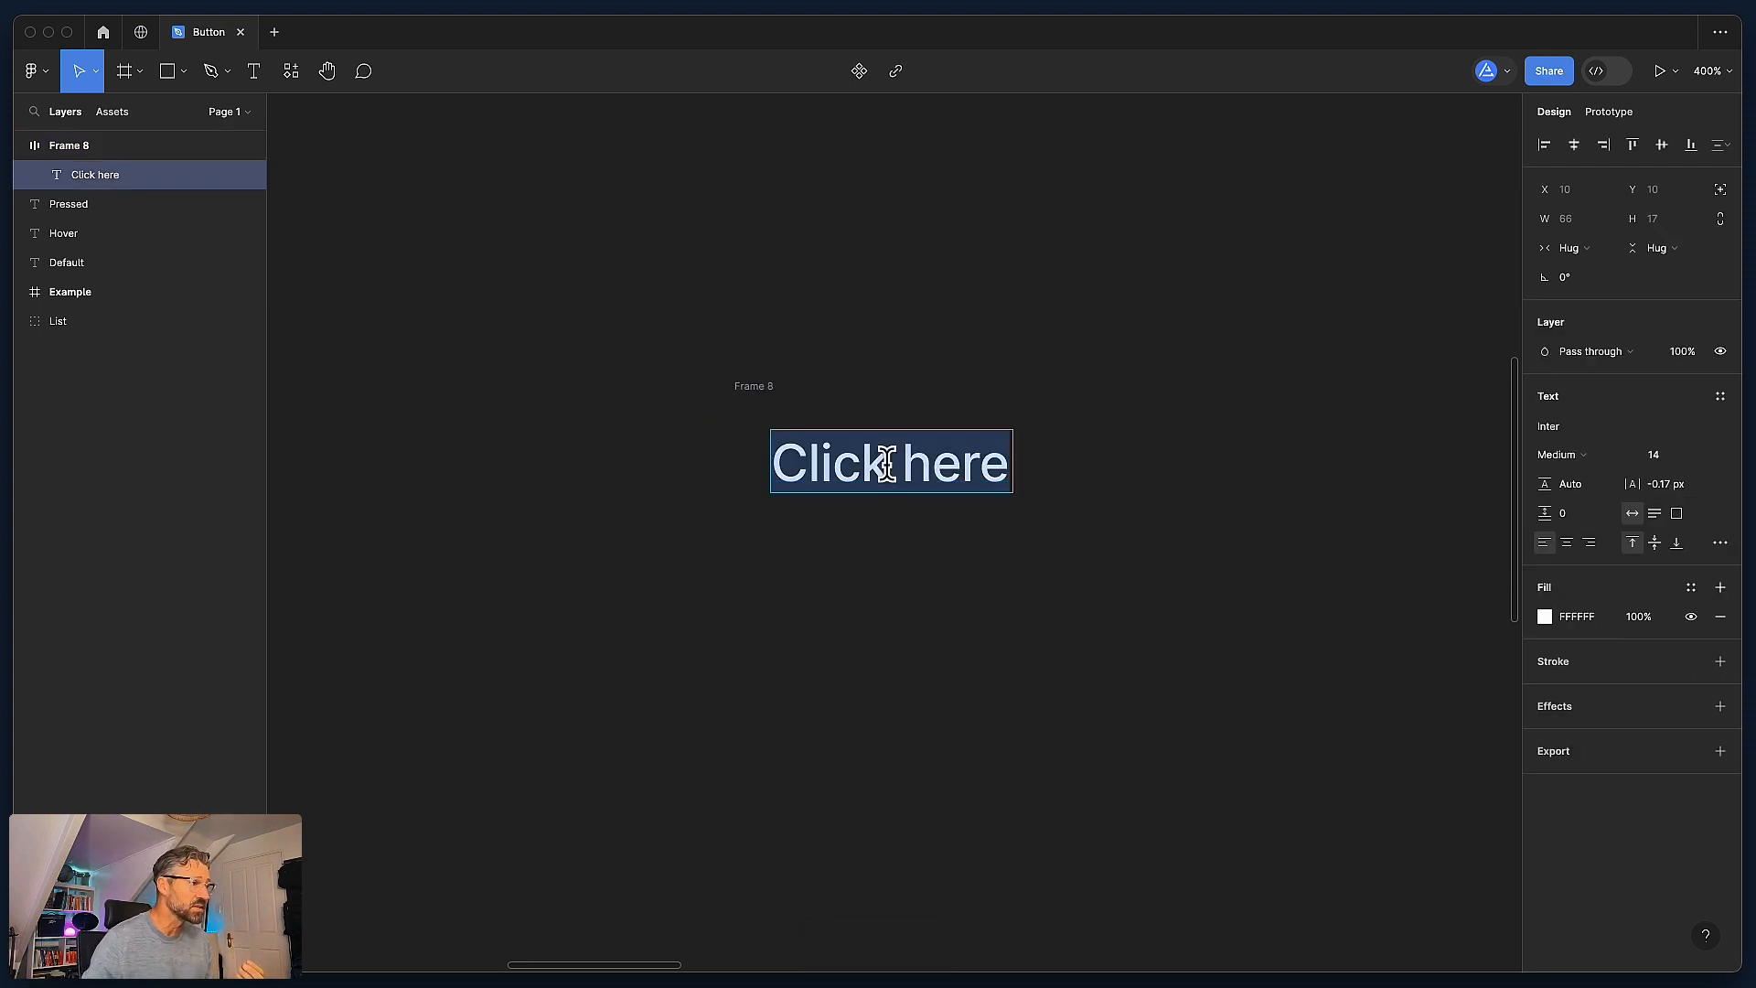
pyautogui.press('Escape')
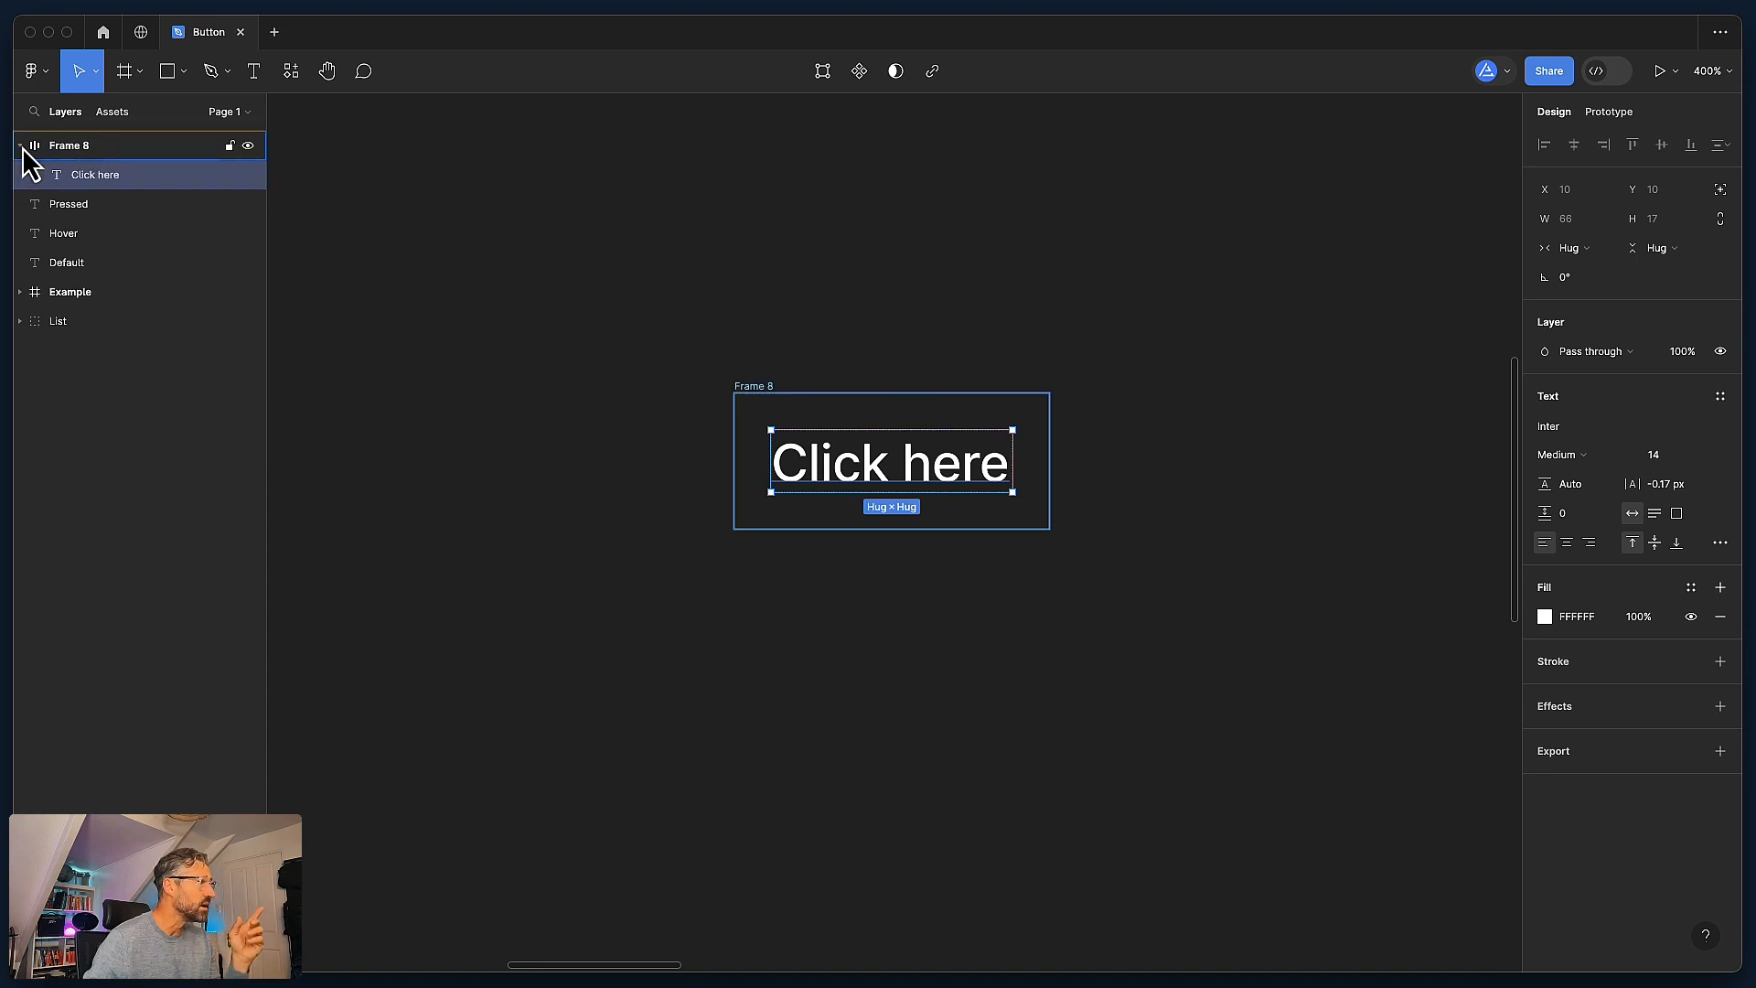
pyautogui.click(69, 145)
pyautogui.click(88, 176)
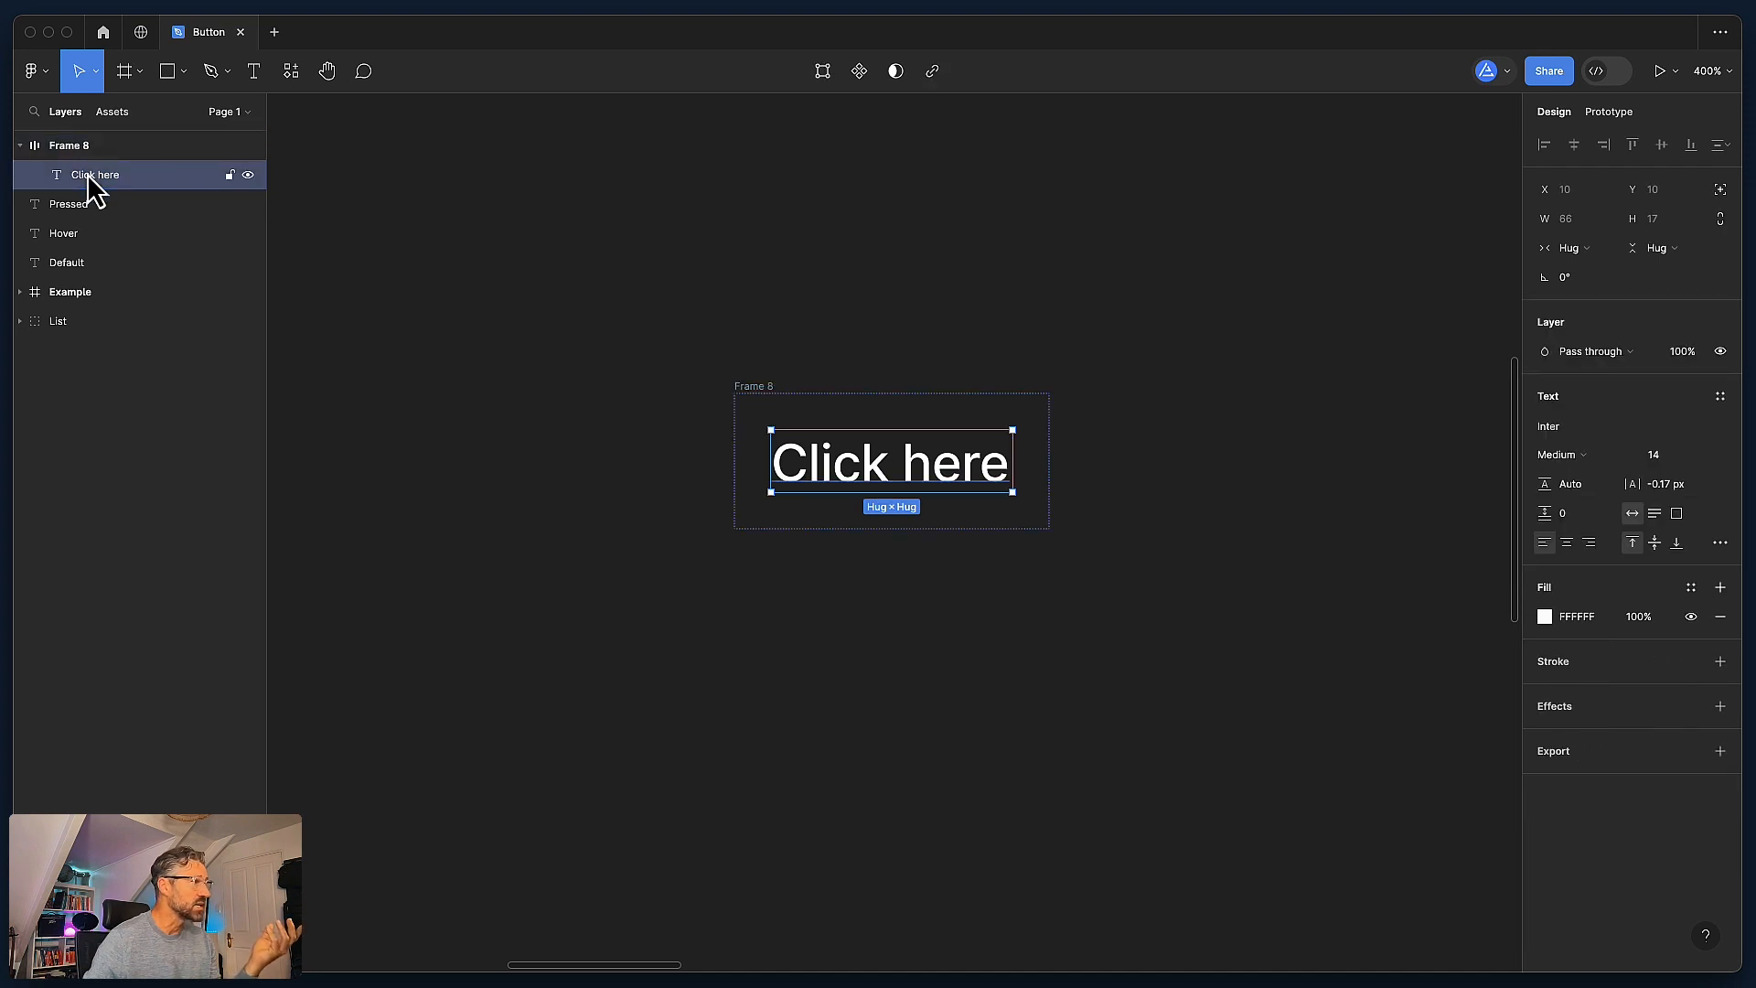
pyautogui.doubleClick(74, 147)
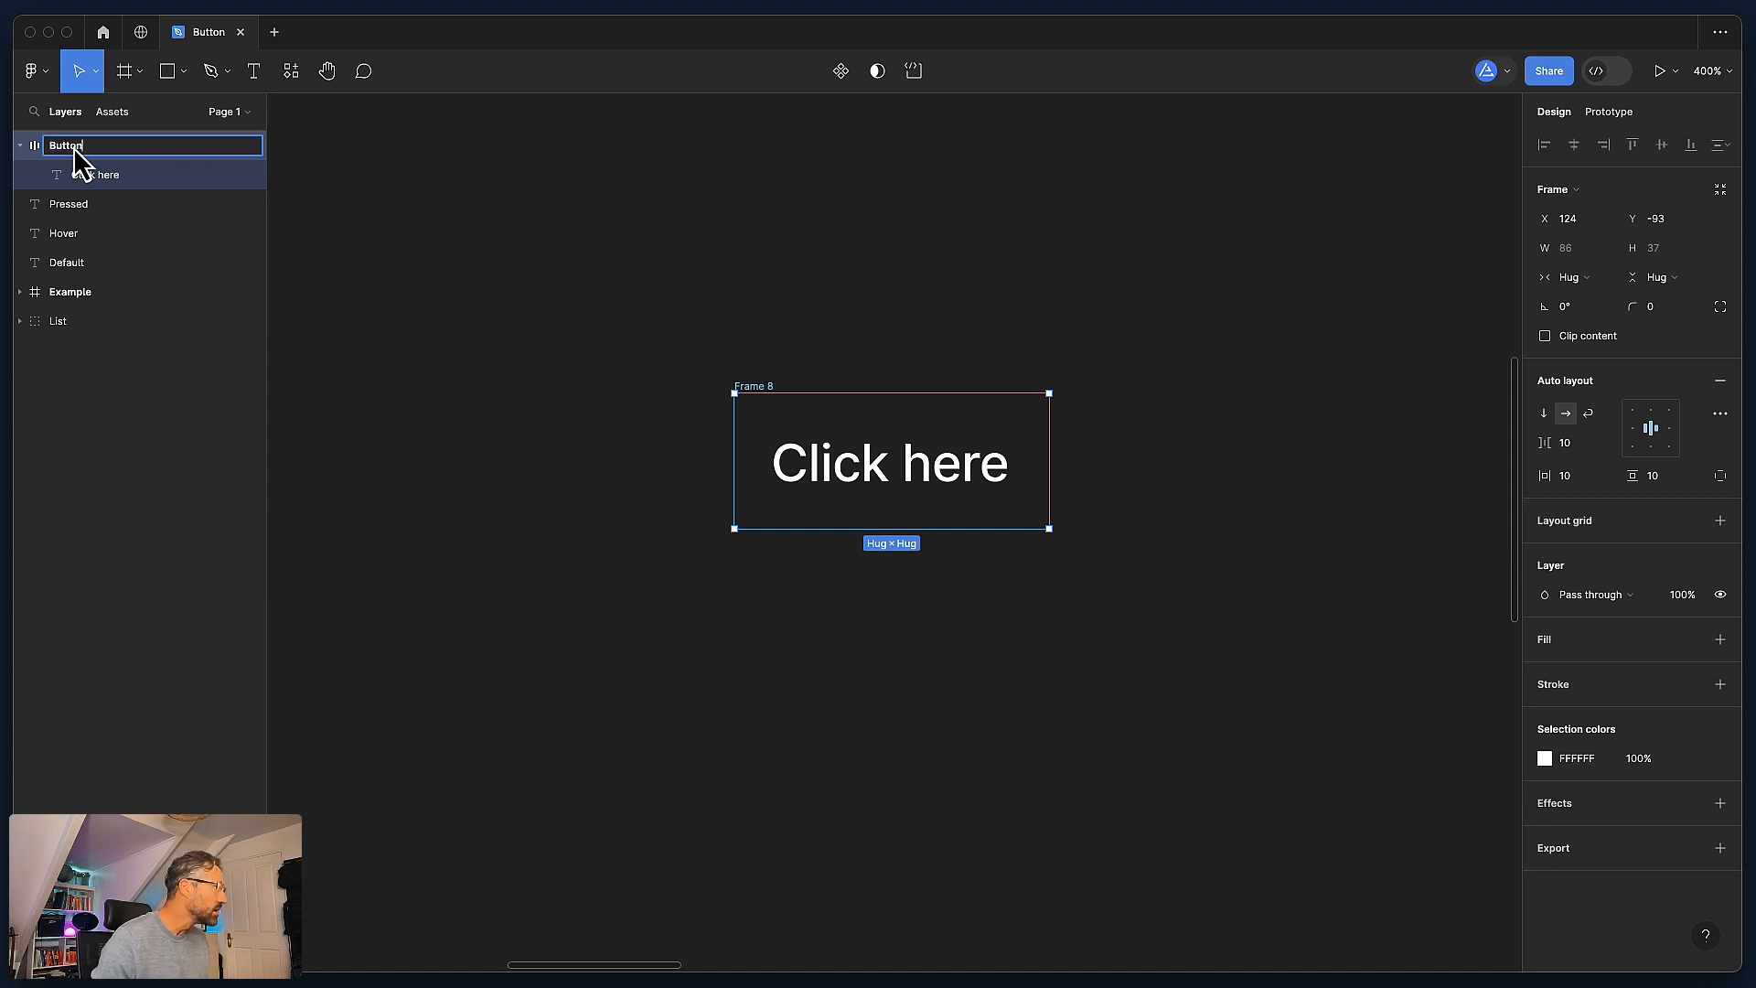
pyautogui.press('Return')
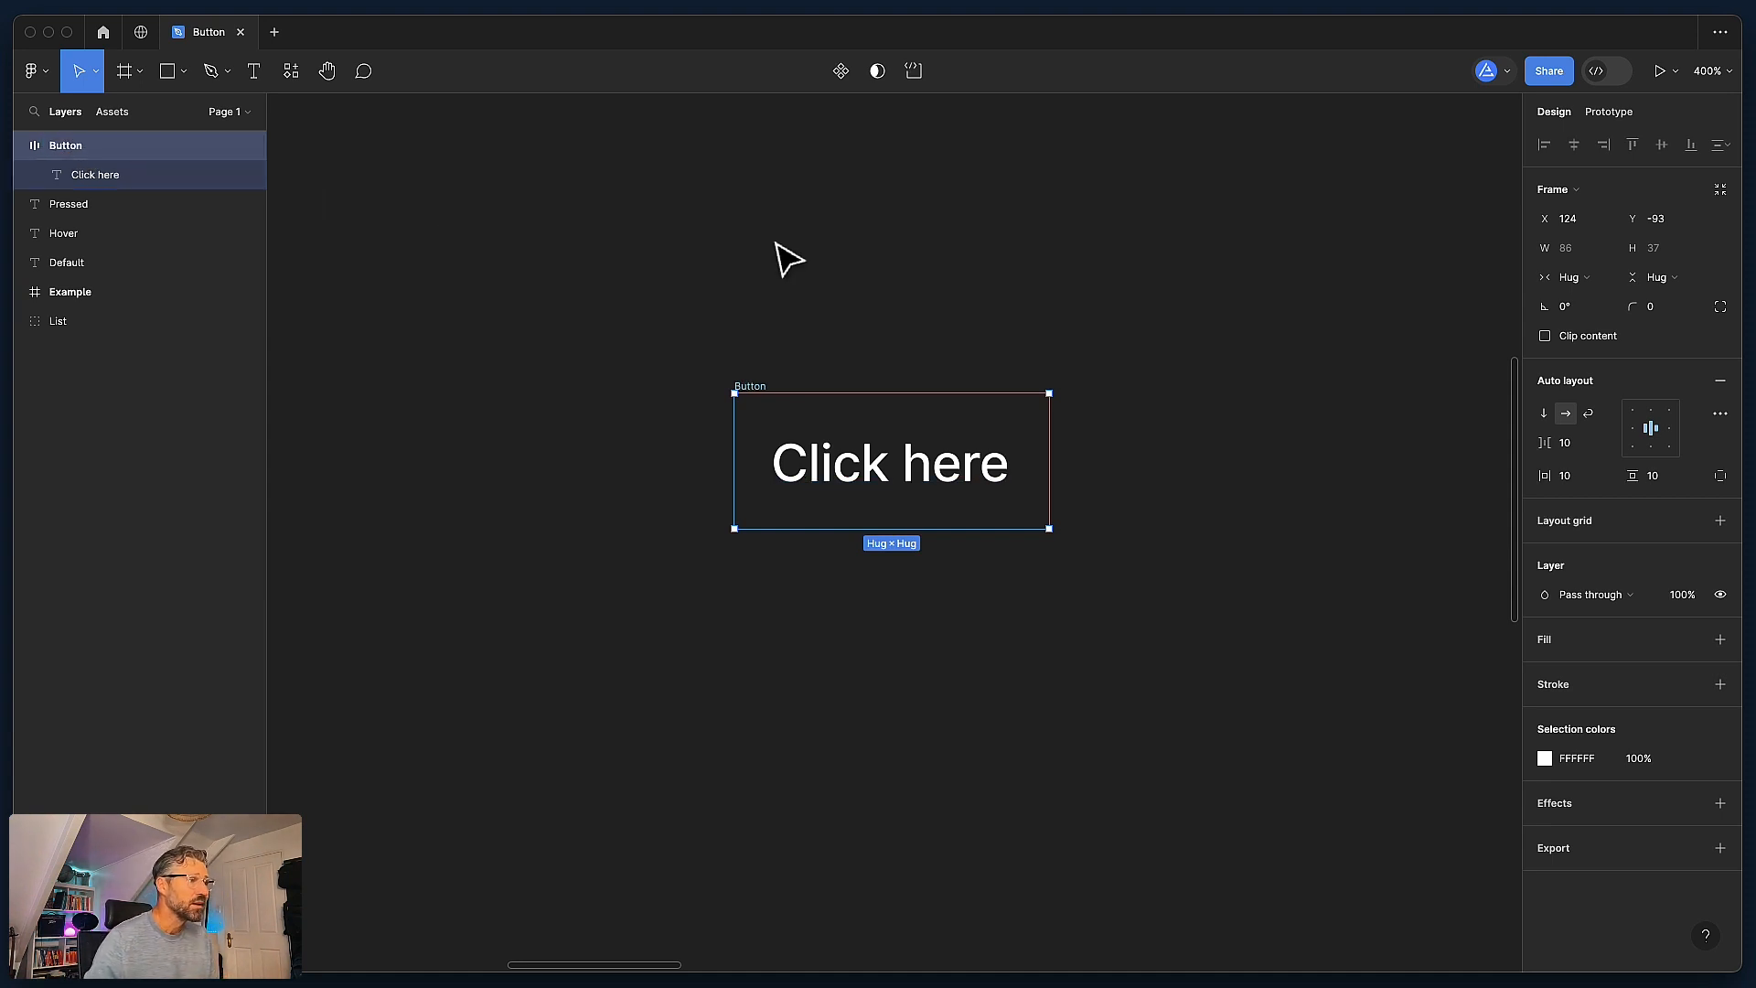
pyautogui.hscroll(3, 792, 264)
pyautogui.hscroll(-2, 803, 267)
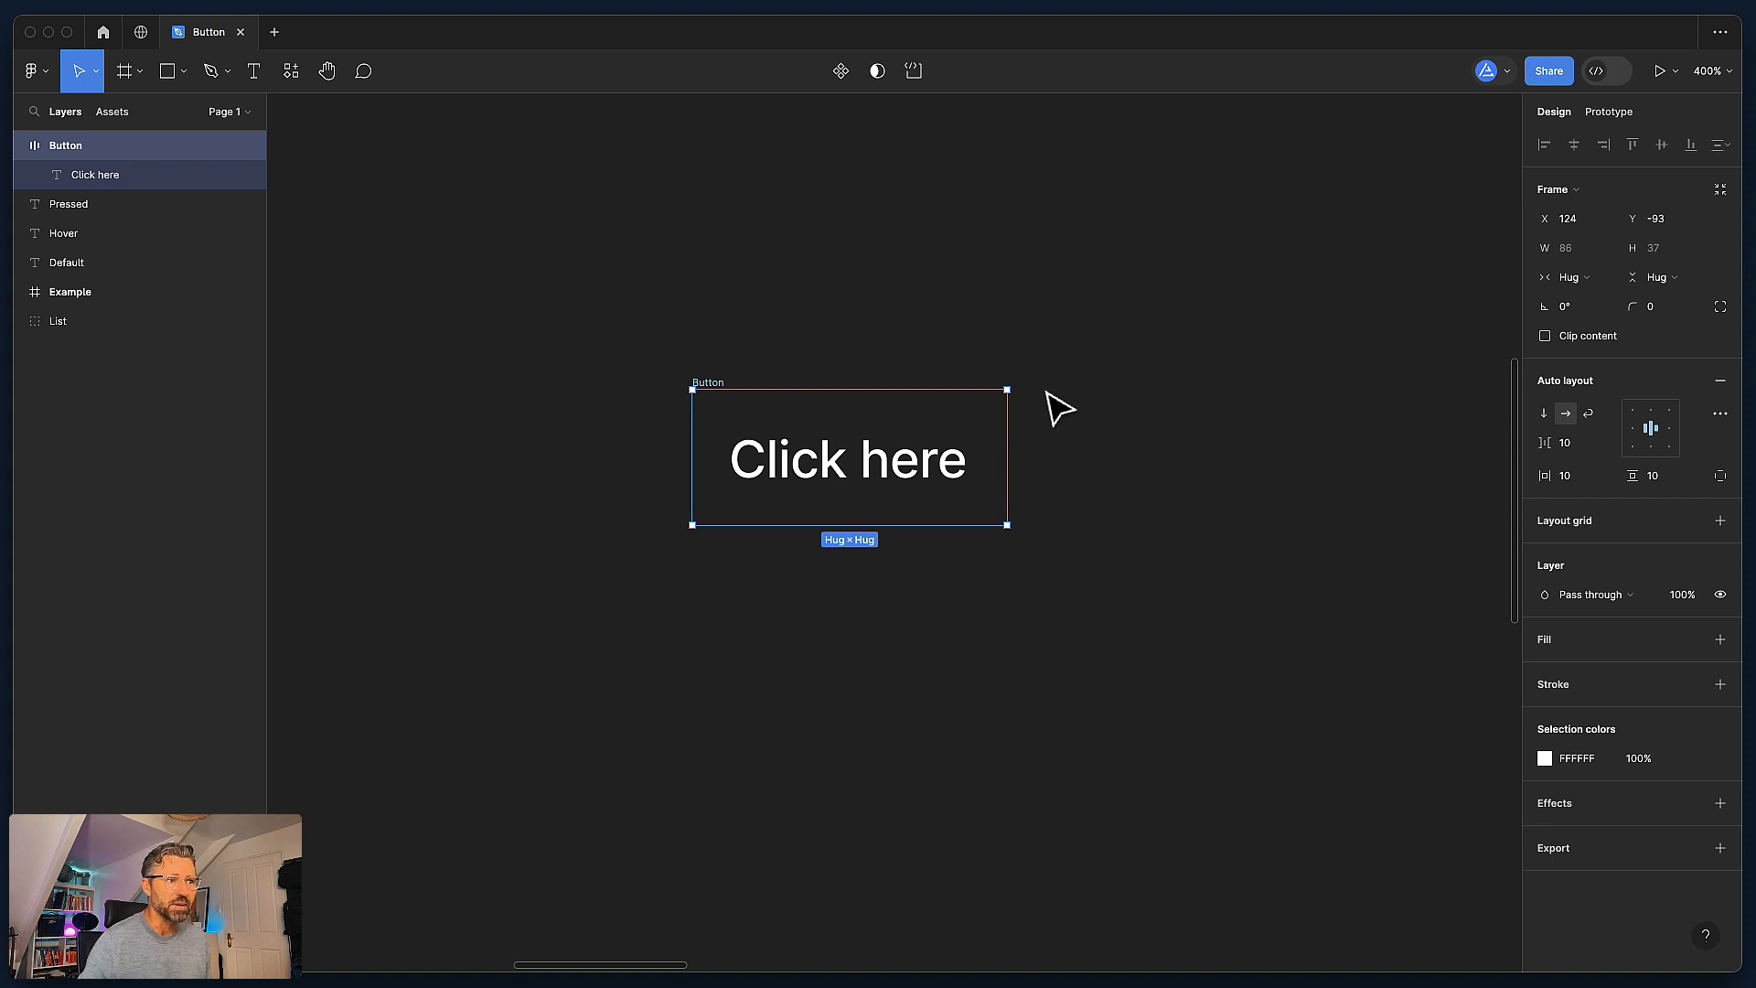
pyautogui.hscroll(-3, 1061, 409)
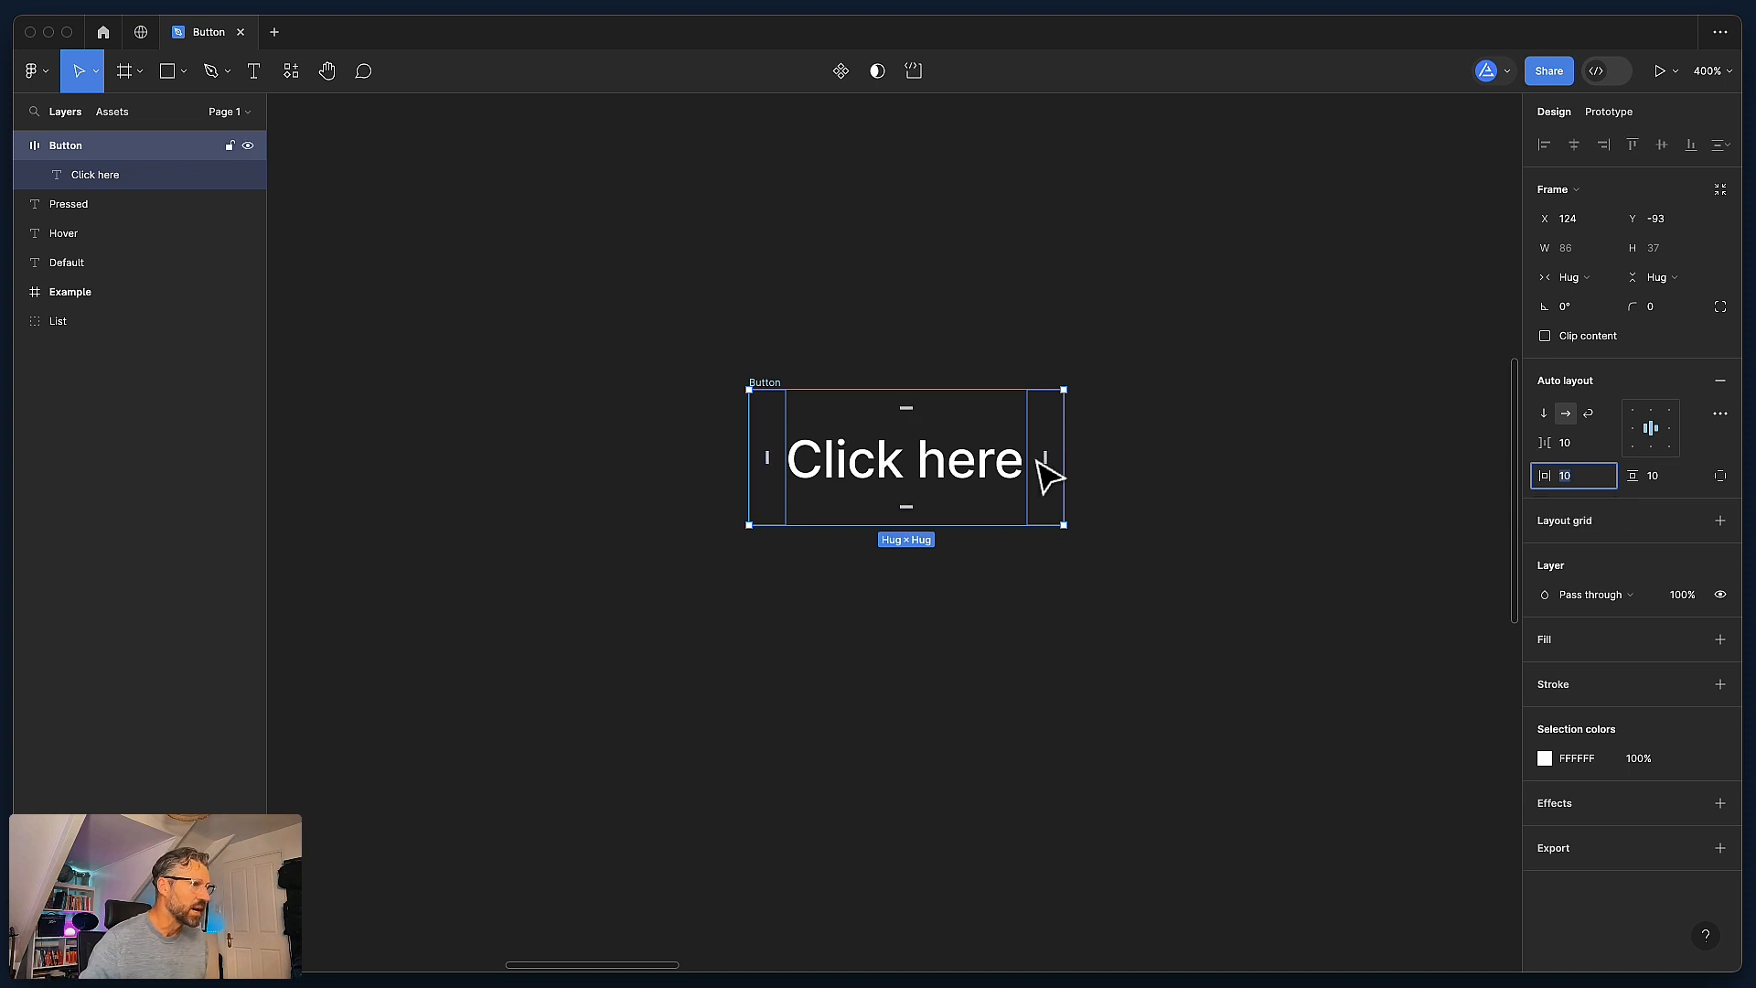
pyautogui.click(770, 450)
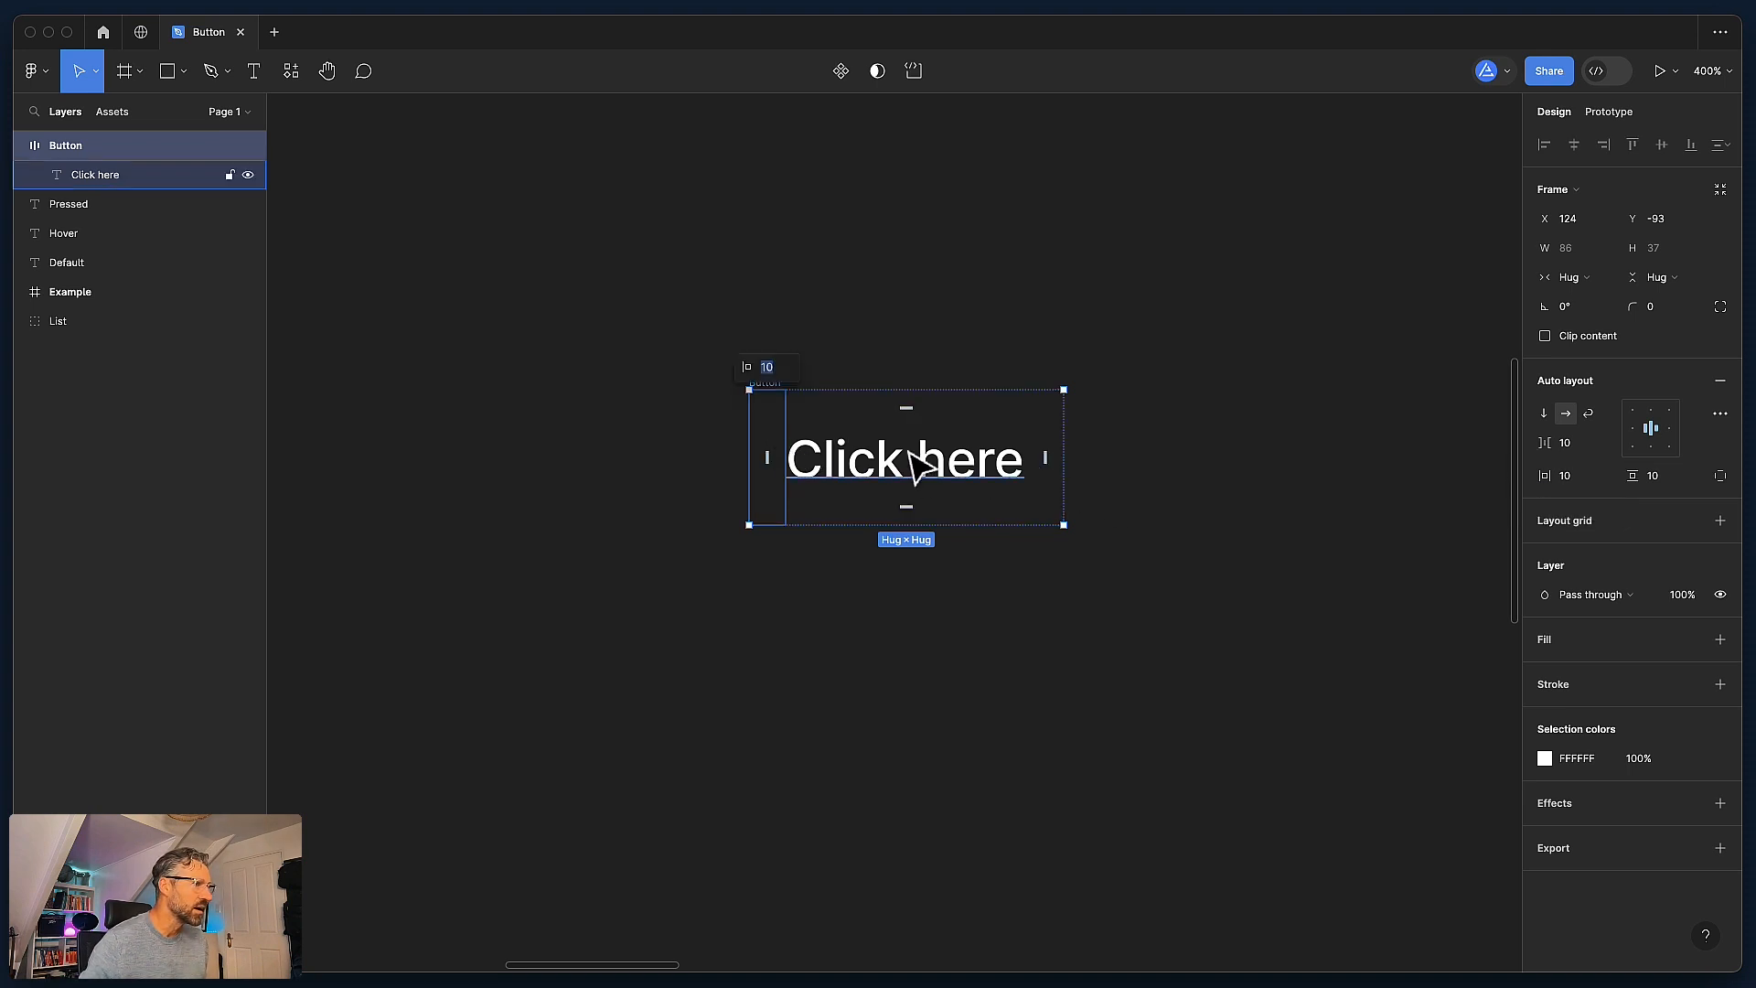
pyautogui.click(1049, 458)
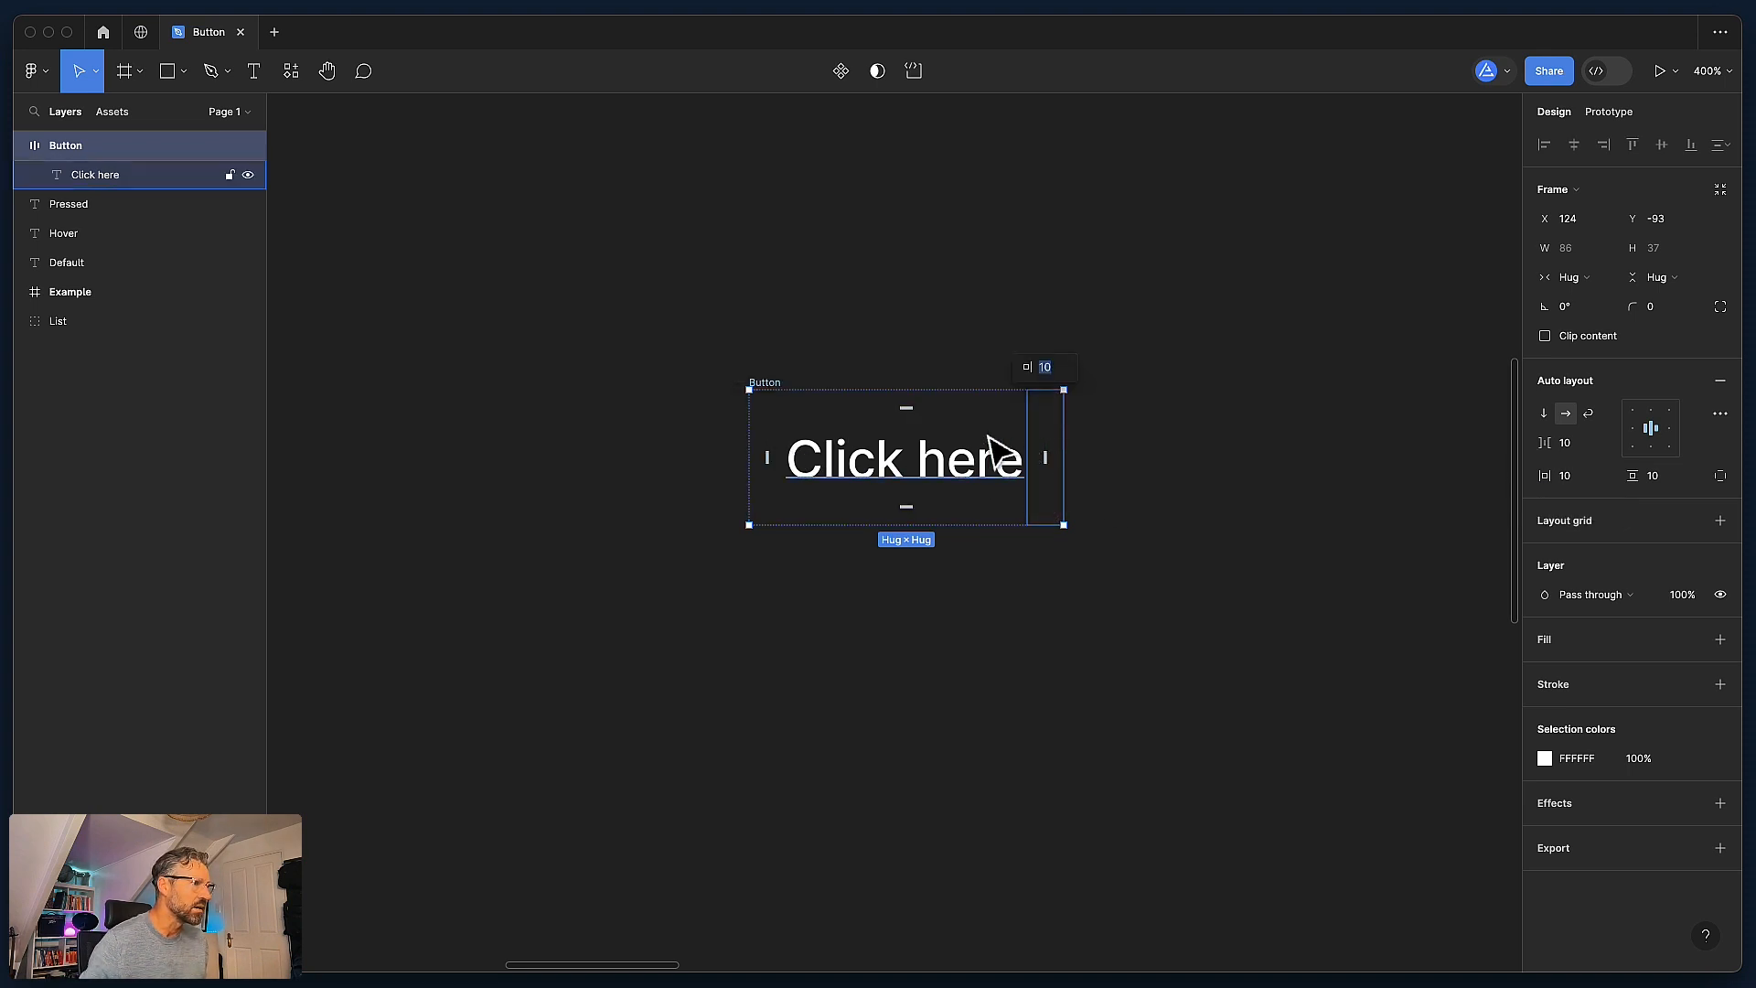
pyautogui.press('Escape')
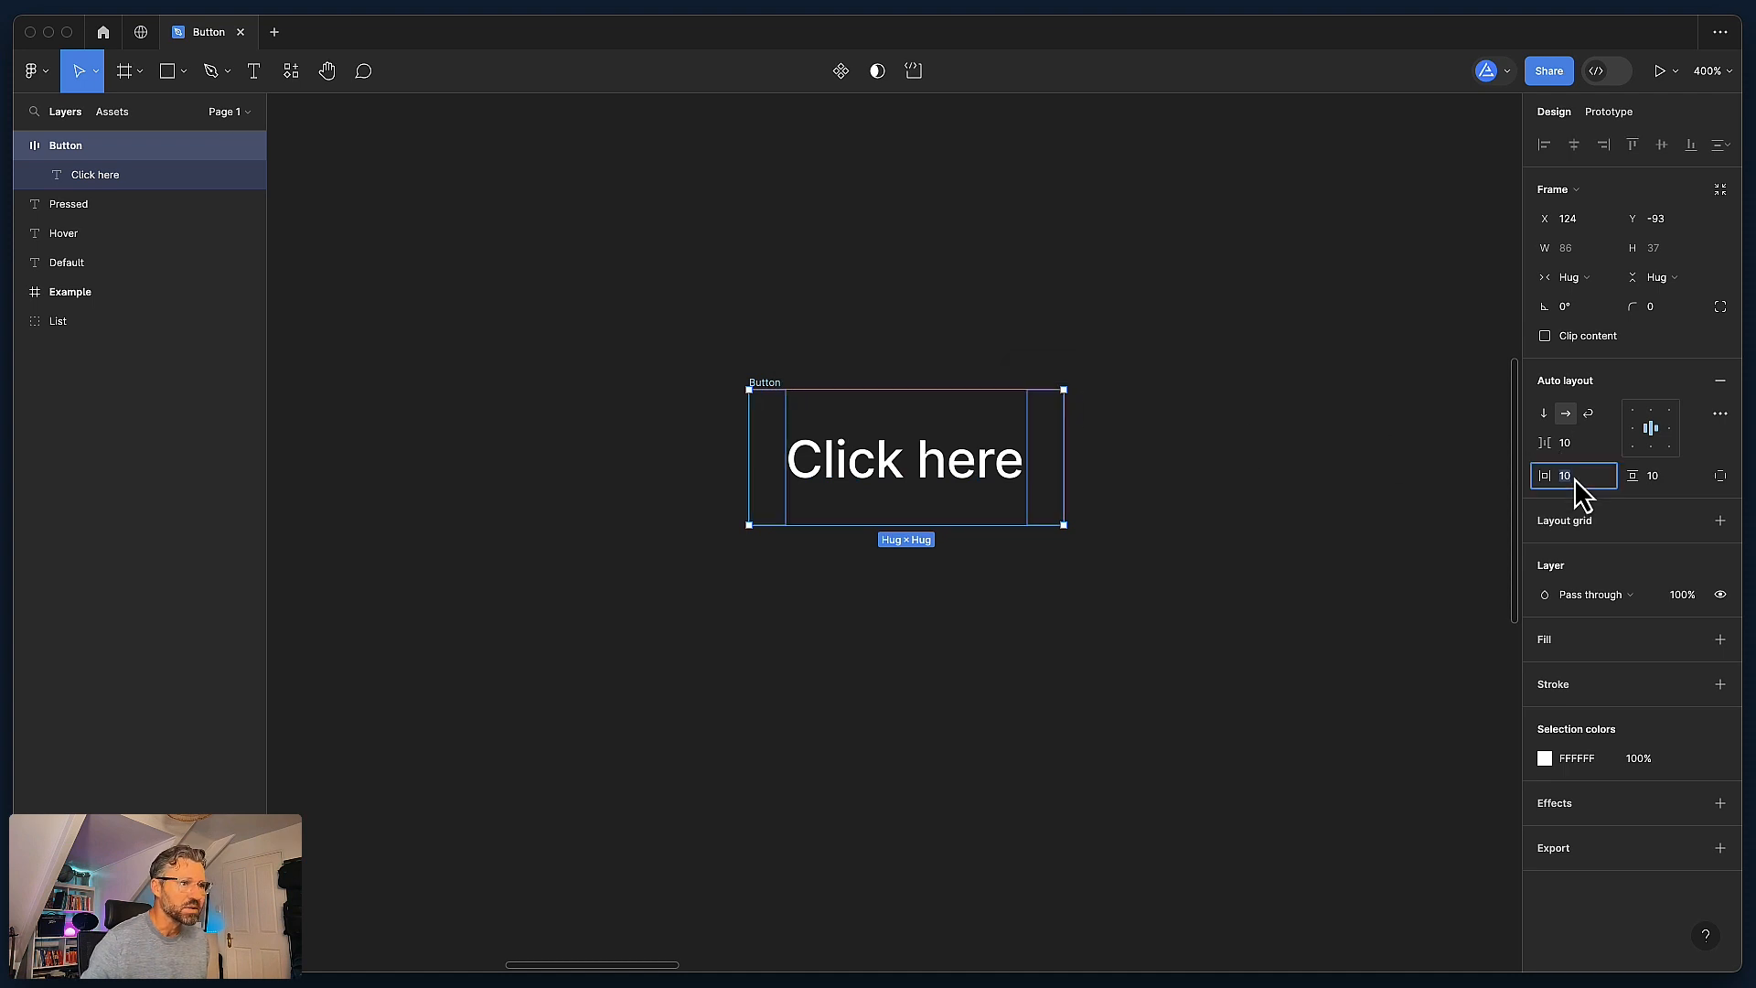
# Step: Set the Button frame's horizontal padding to 40
pyautogui.click(1573, 480)
pyautogui.write('40')
pyautogui.press('Return')
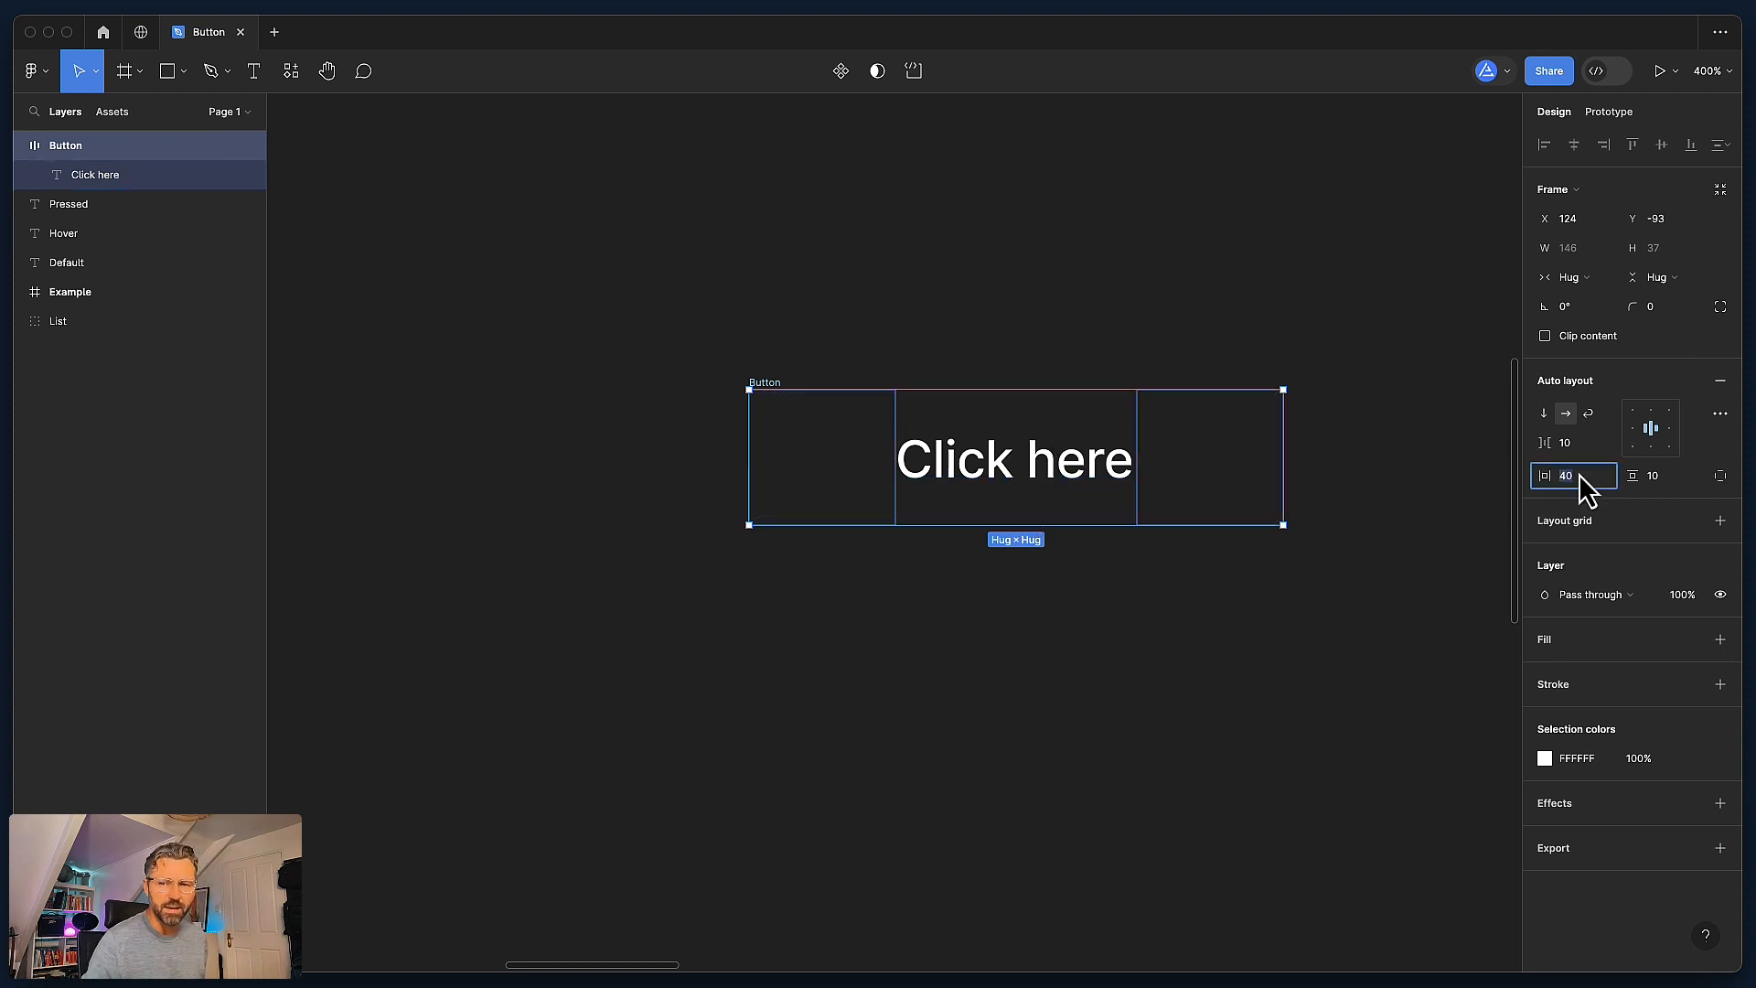
# Step: Set both the horizontal and the vertical padding of the Button frame to 16
pyautogui.press('Return')
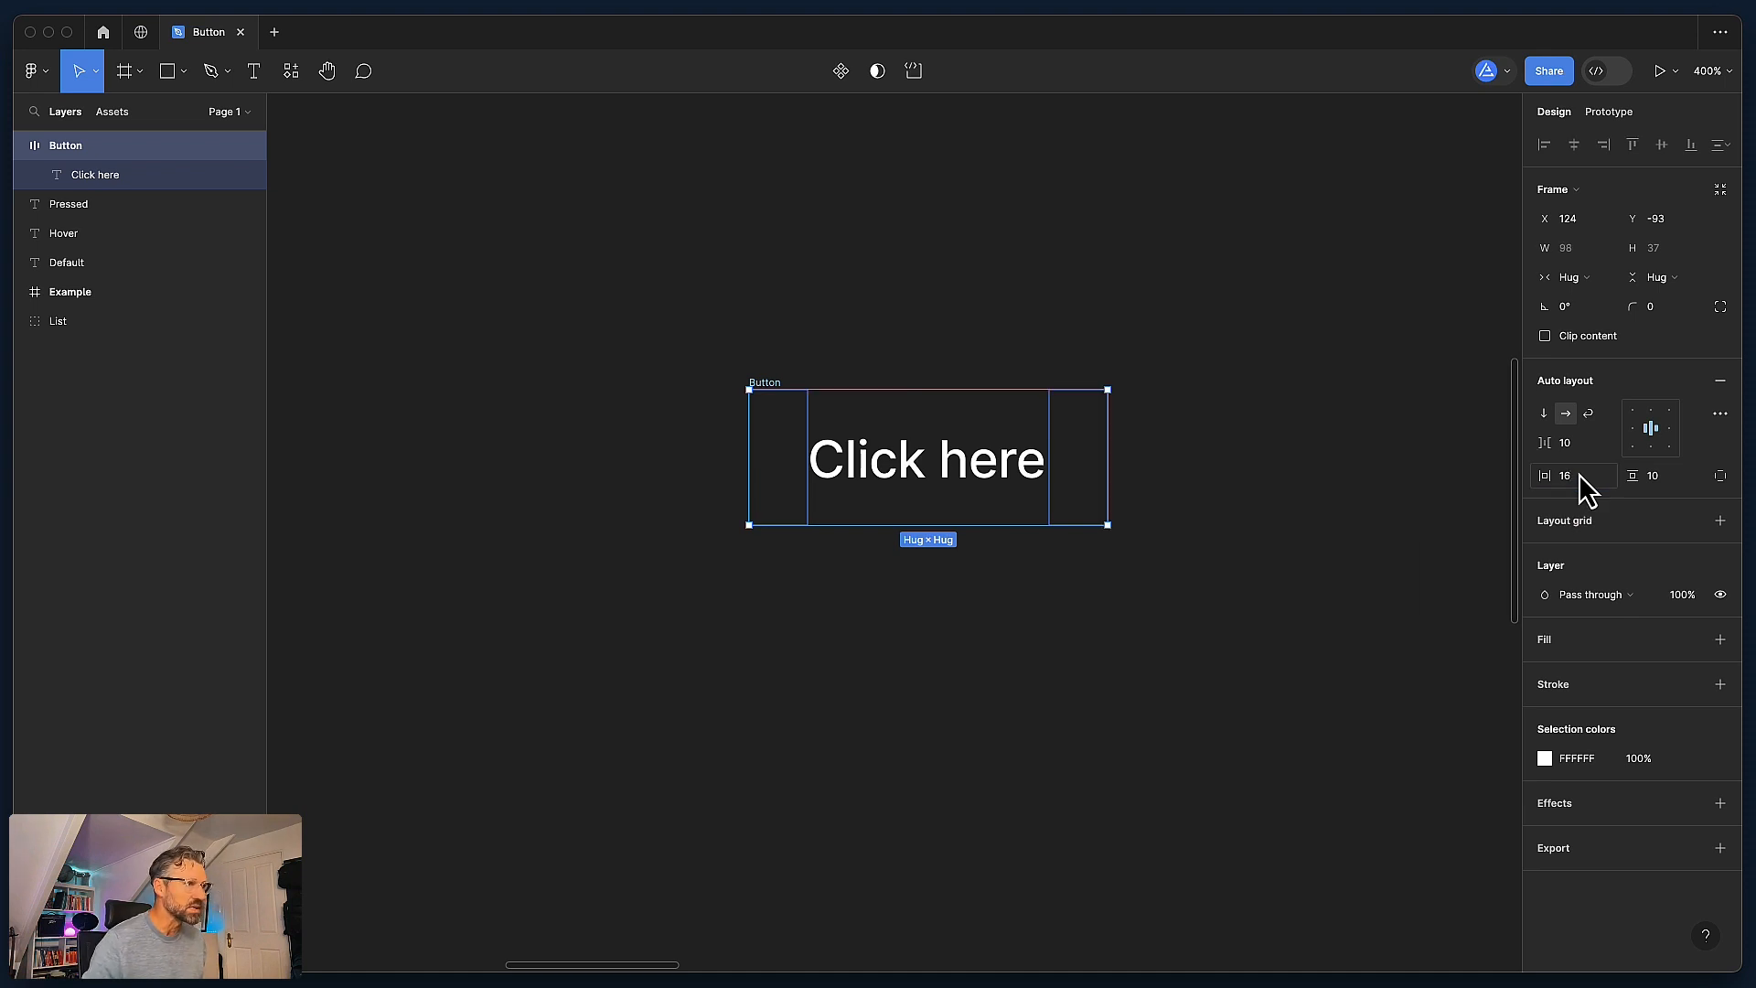
pyautogui.click(1660, 476)
pyautogui.write('16')
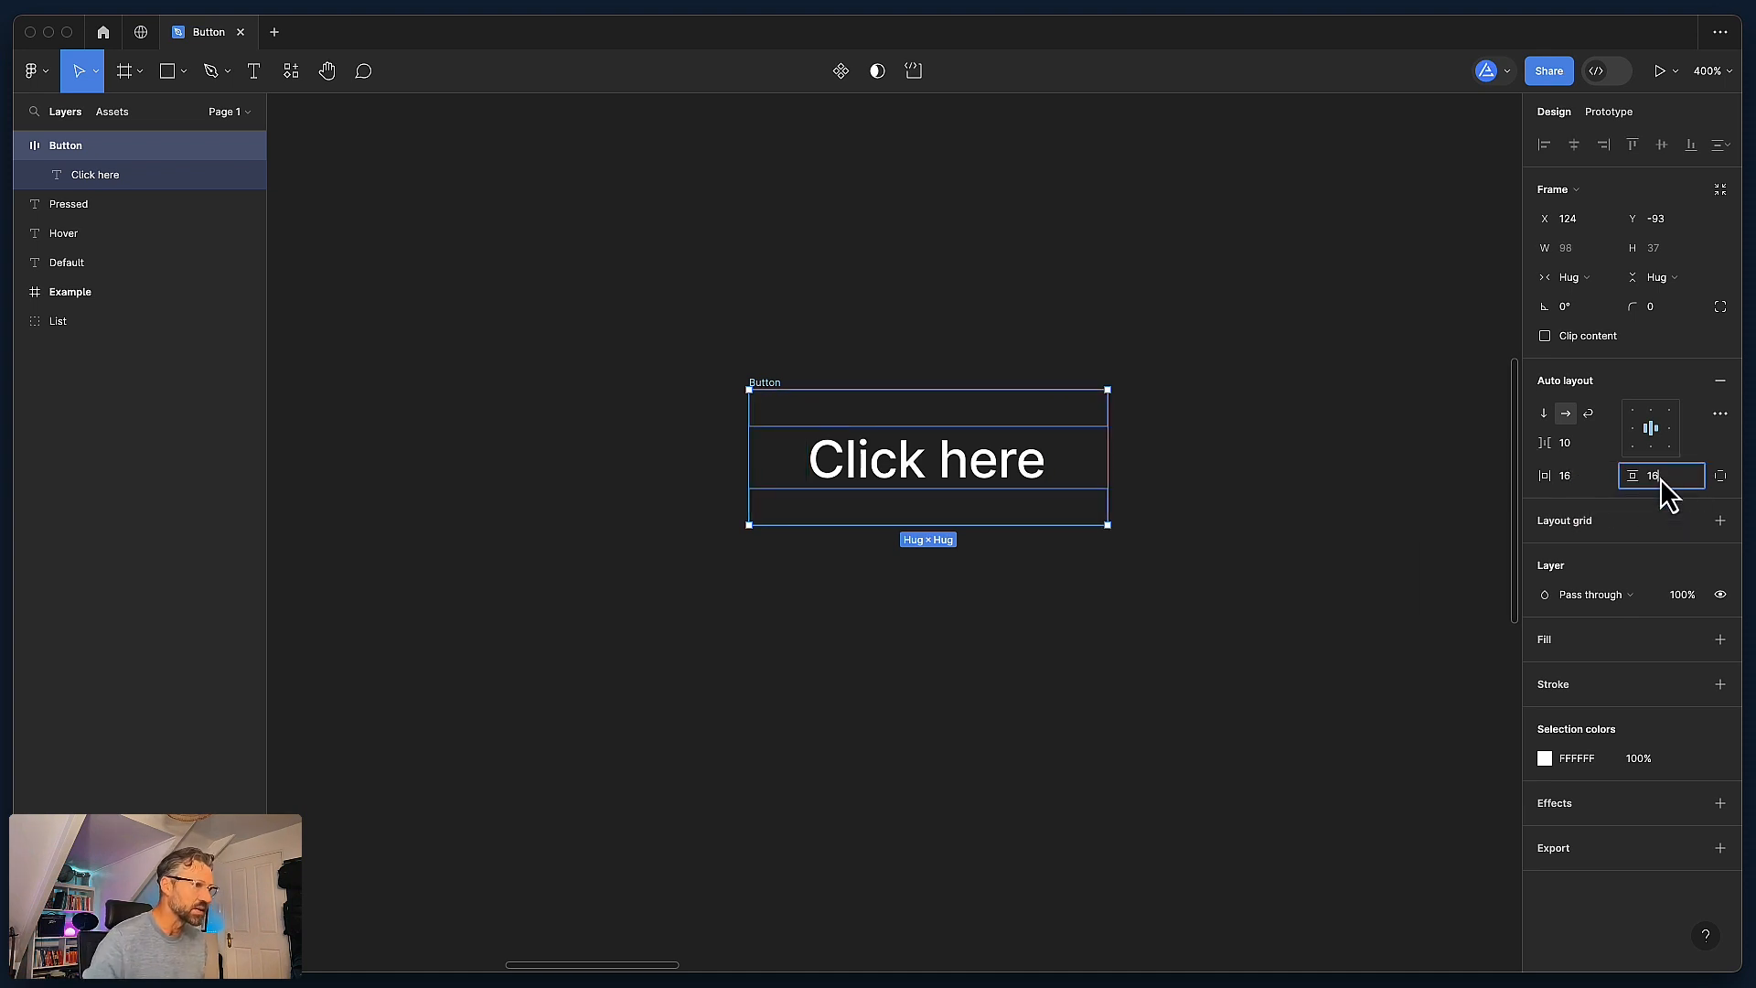
pyautogui.press('Return')
# Step: Convert the Button frame into a component
pyautogui.hscroll(2, 795, 330)
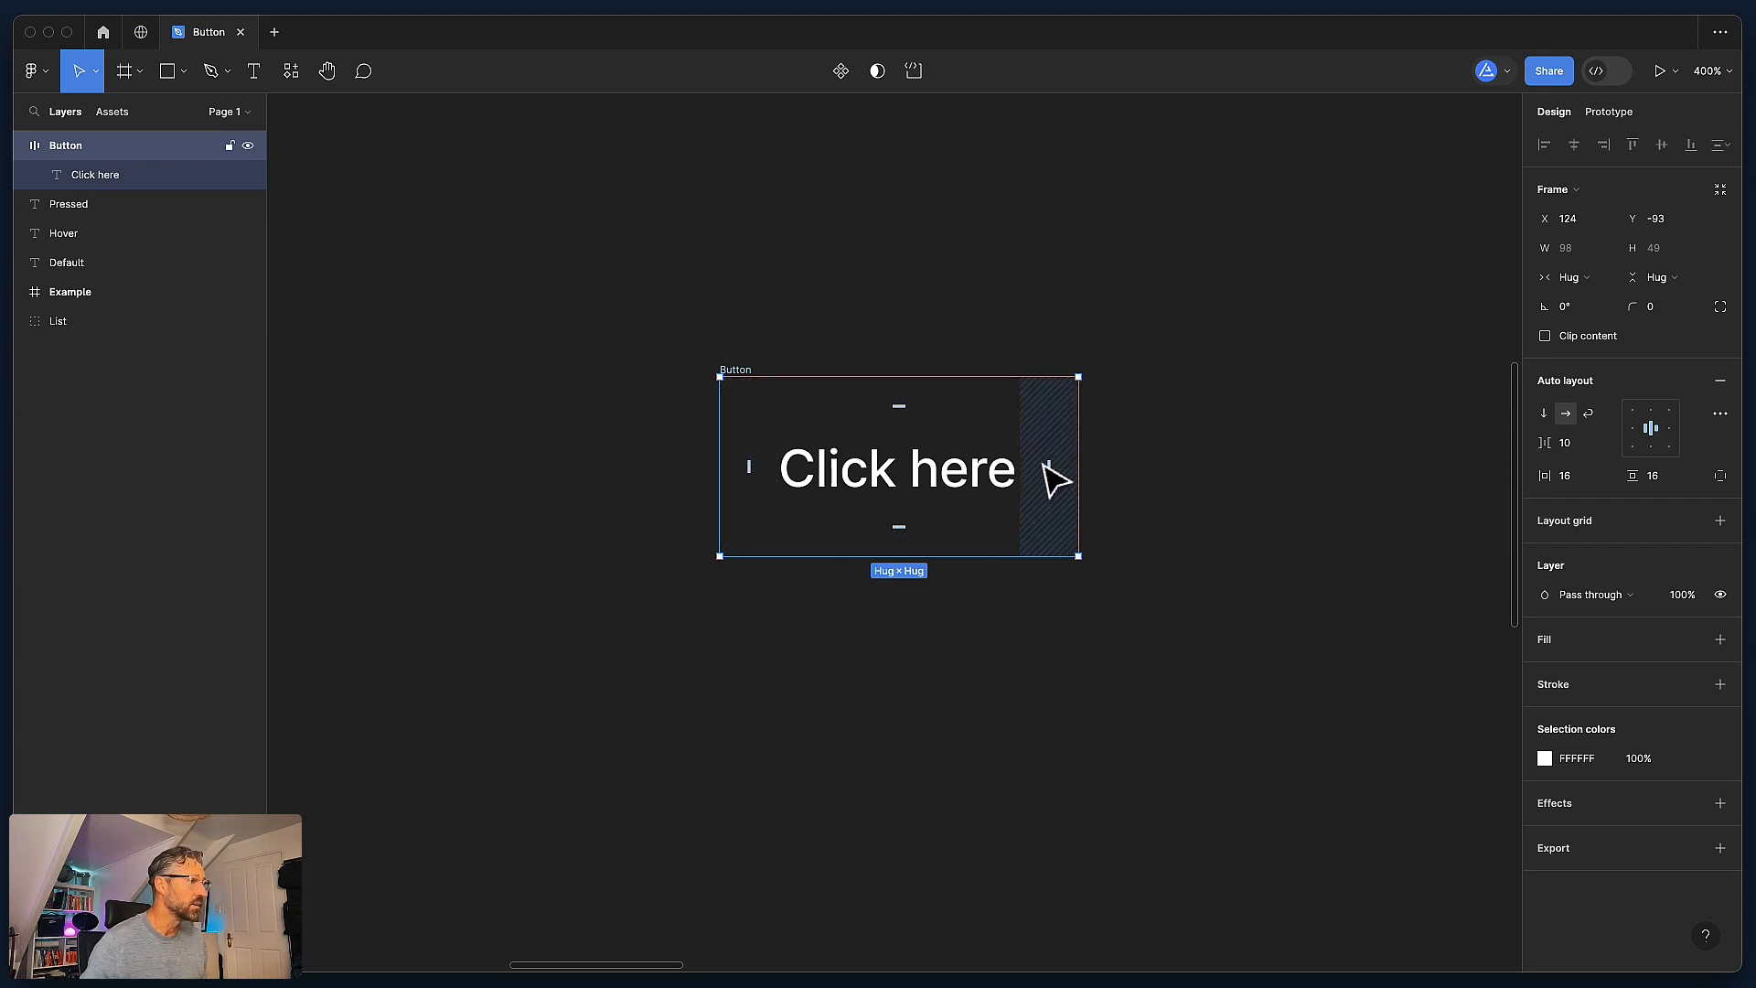
pyautogui.click(931, 315)
pyautogui.click(739, 369)
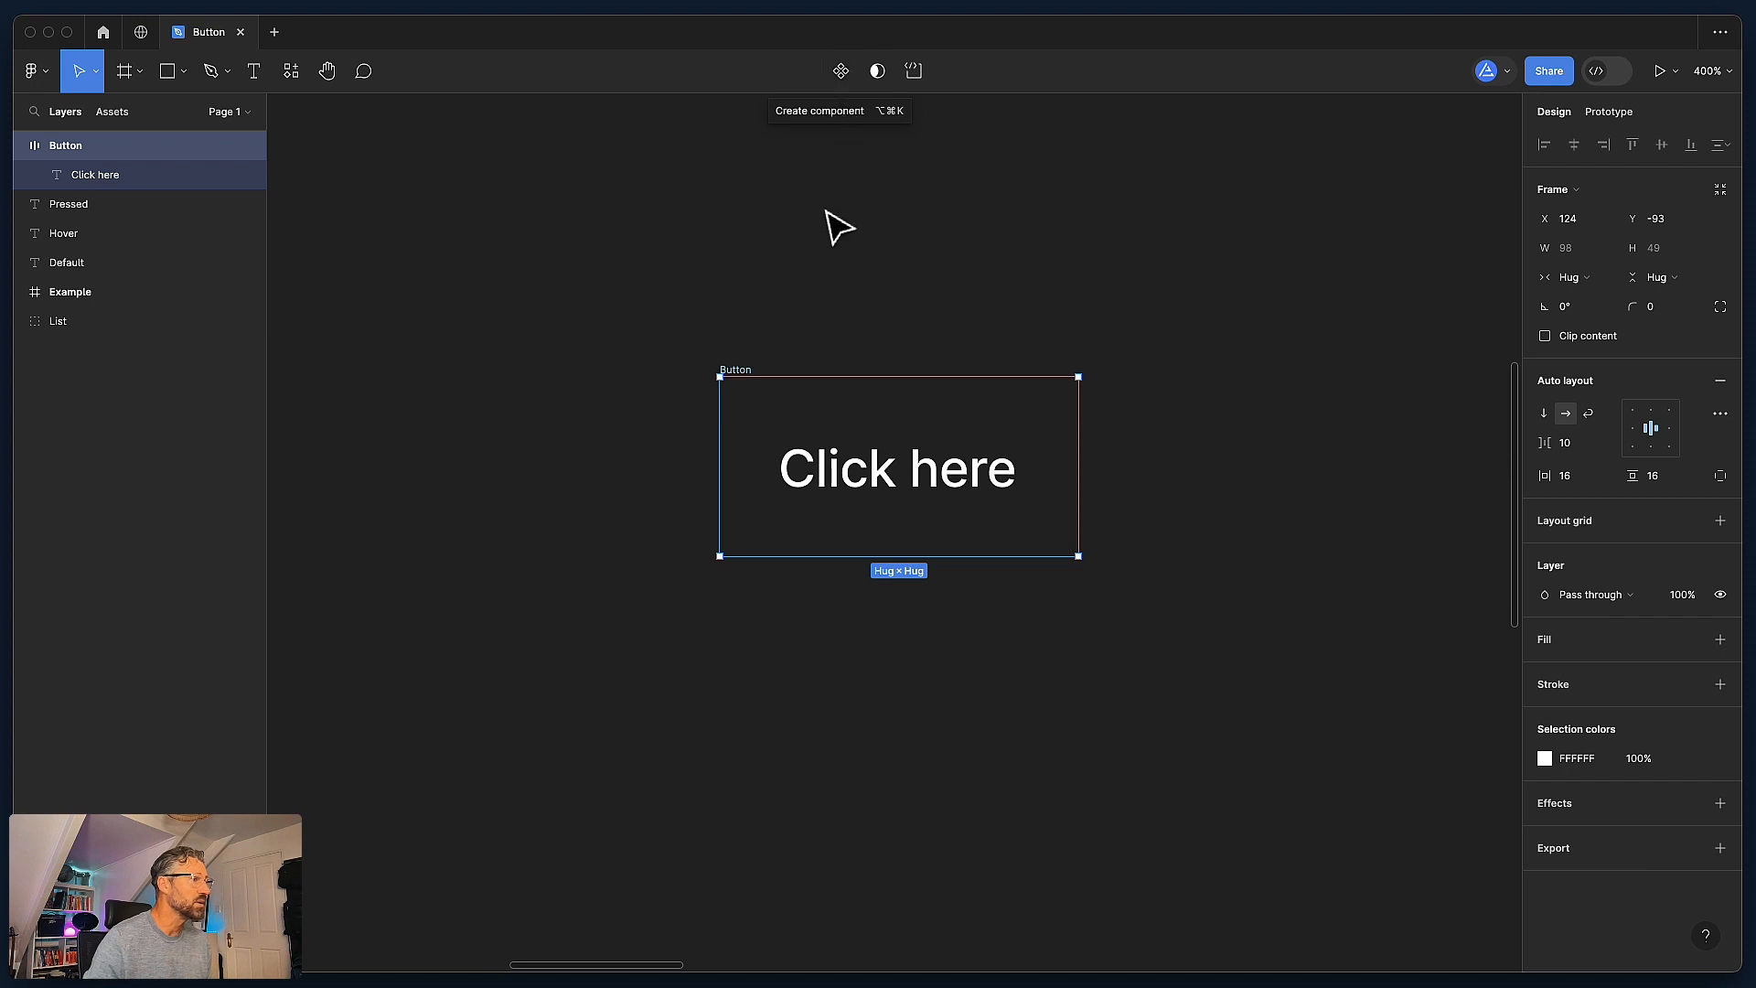
pyautogui.click(824, 237)
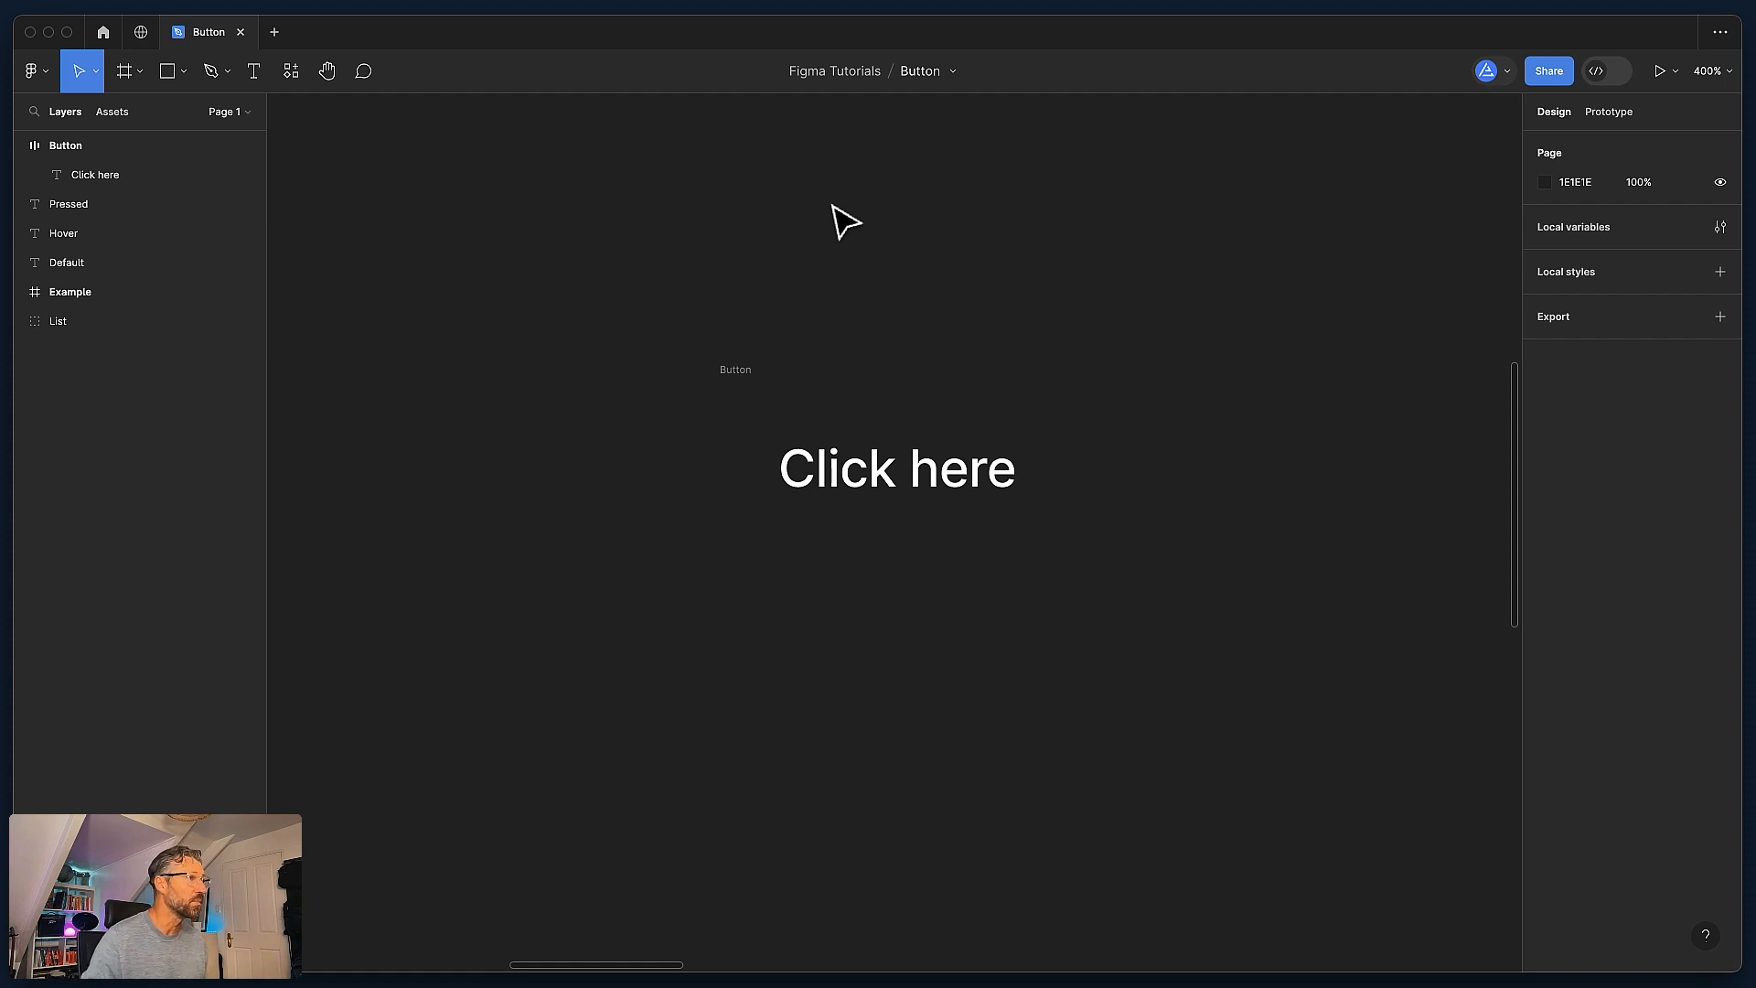
pyautogui.click(737, 370)
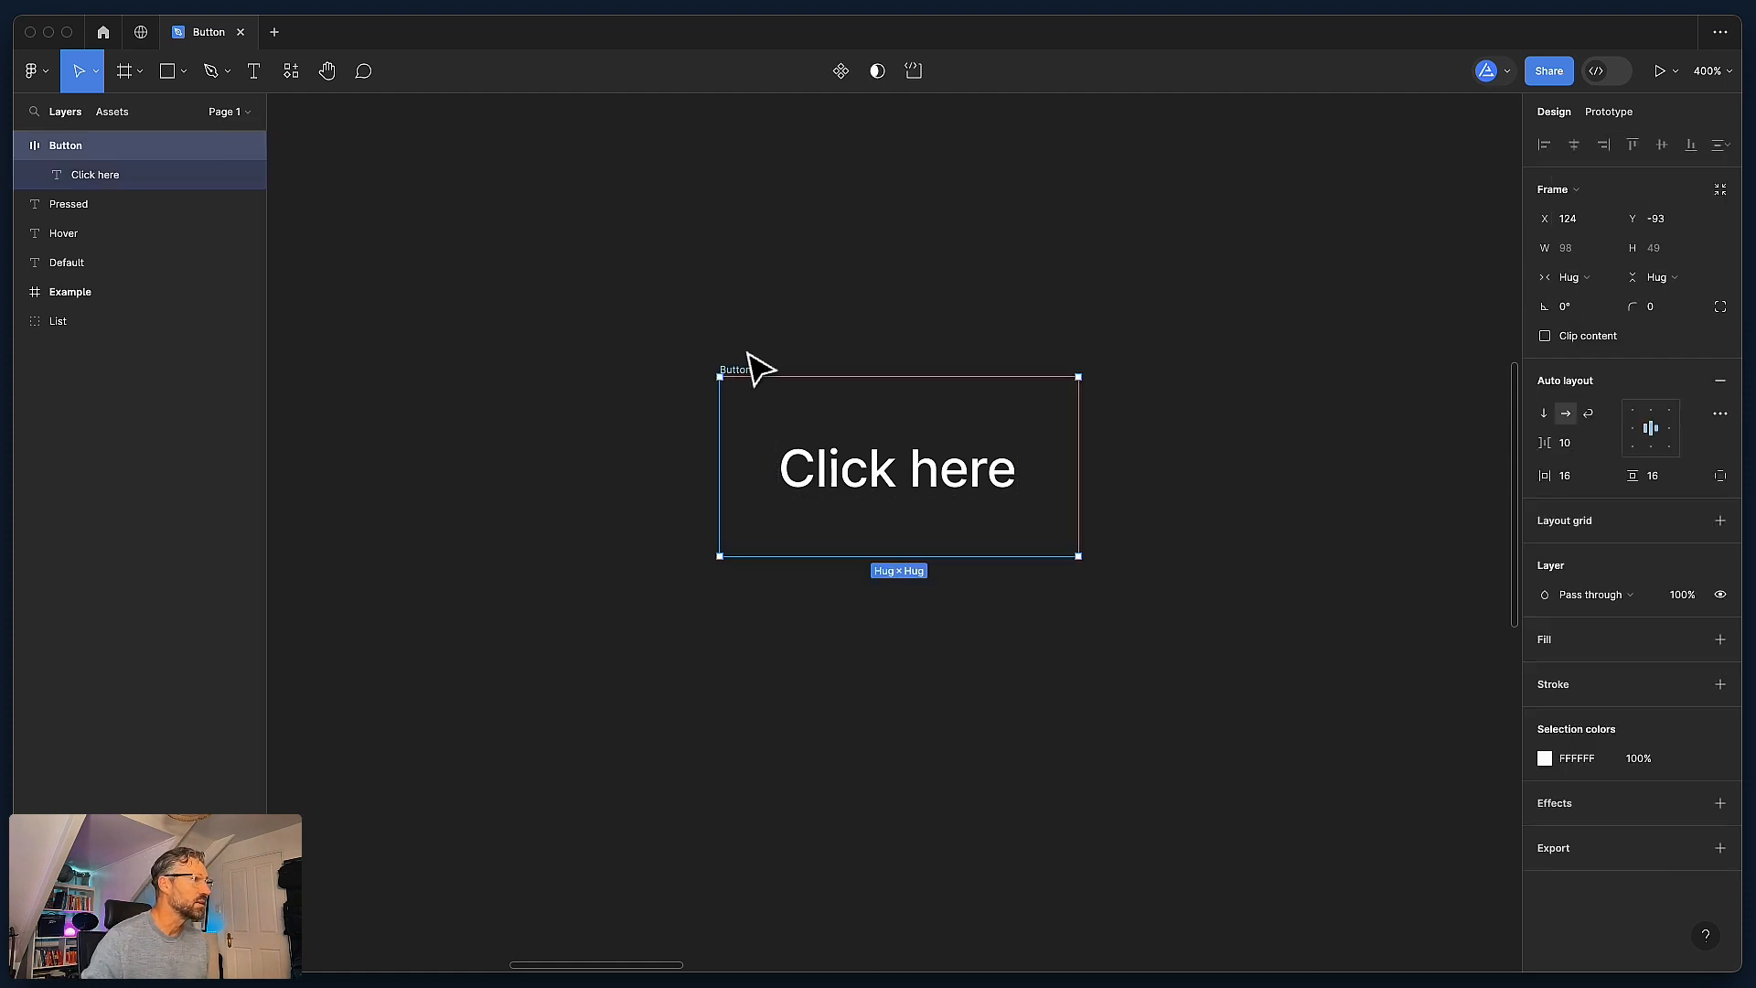
pyautogui.click(842, 72)
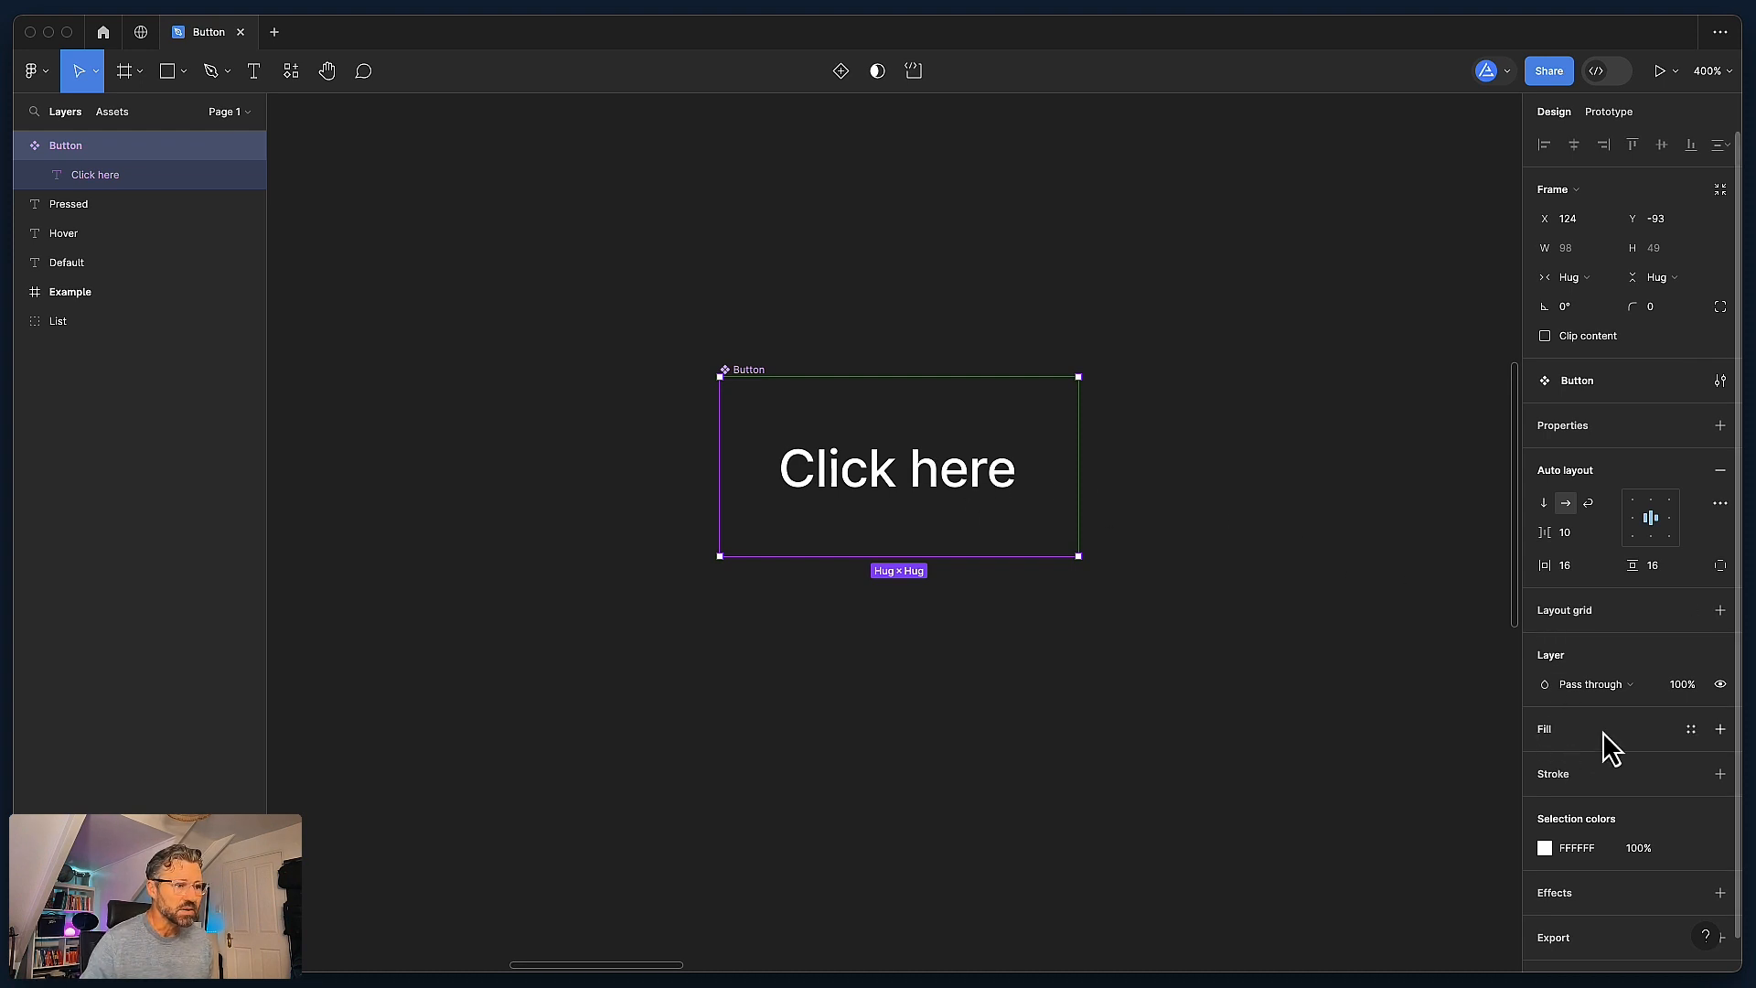
# Step: Add a fill to the Button component and change its colour to pink FF2983
pyautogui.click(1551, 729)
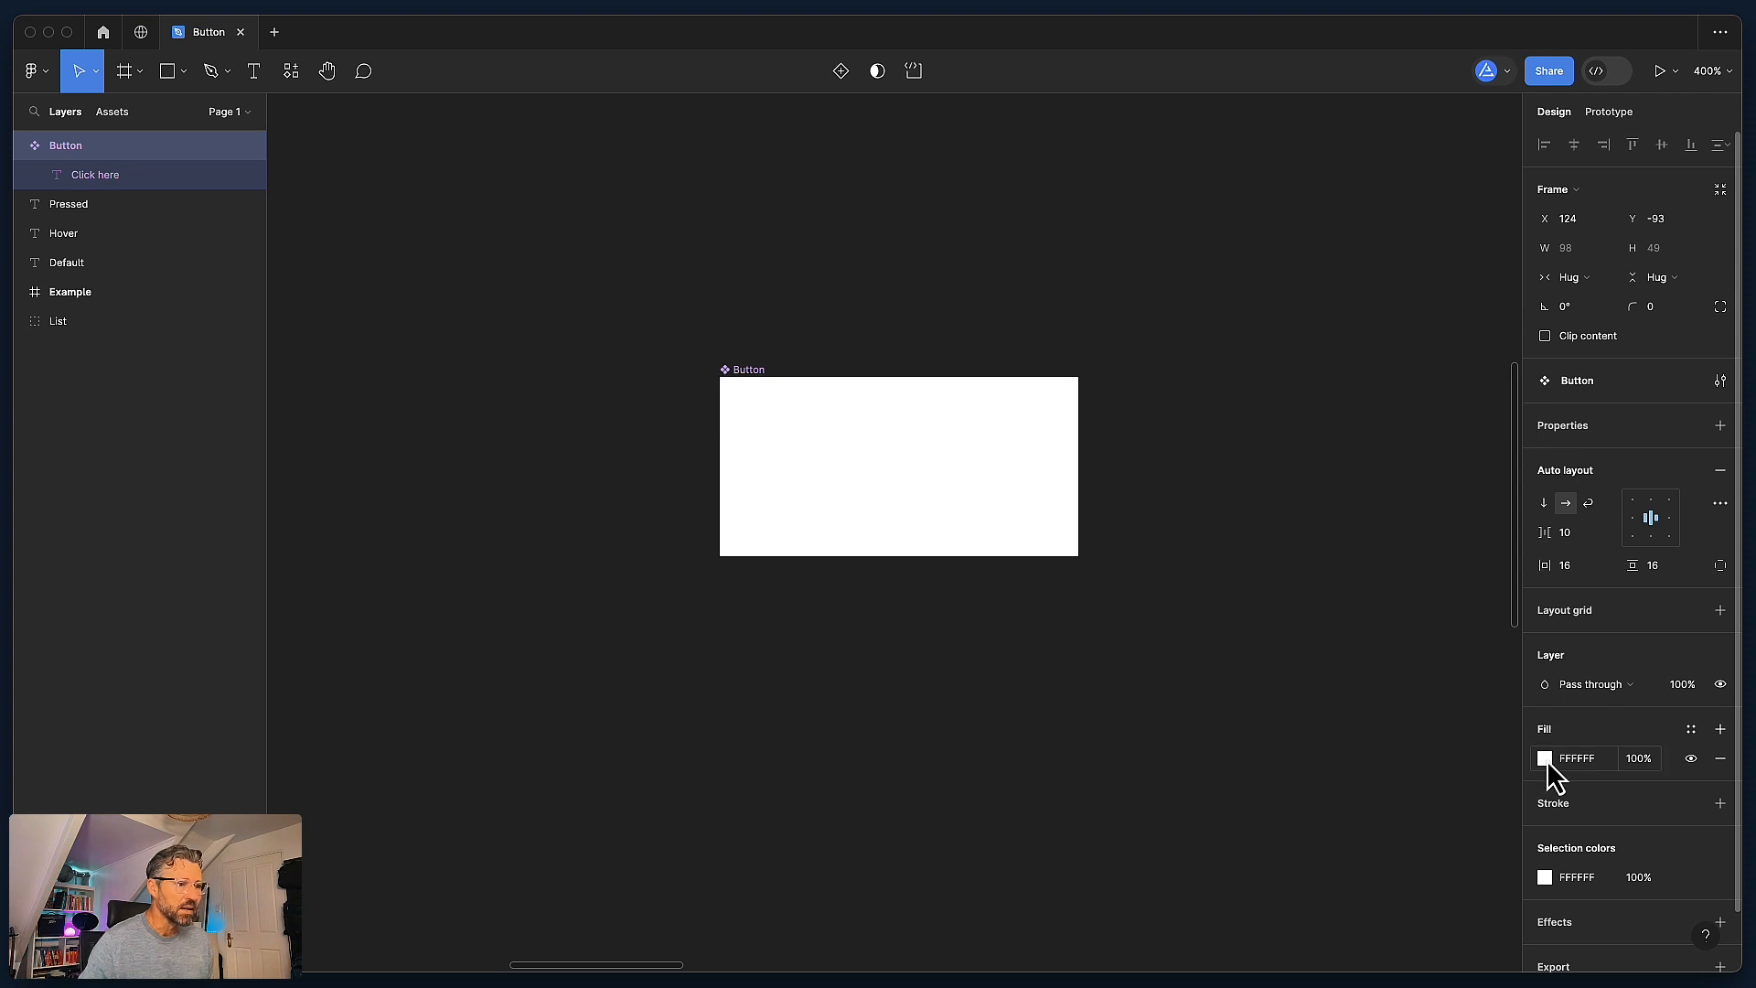
pyautogui.click(1546, 759)
pyautogui.moveTo(1425, 524); pyautogui.dragTo(1489, 506)
pyautogui.moveTo(1368, 744); pyautogui.dragTo(1493, 744)
pyautogui.click(1071, 336)
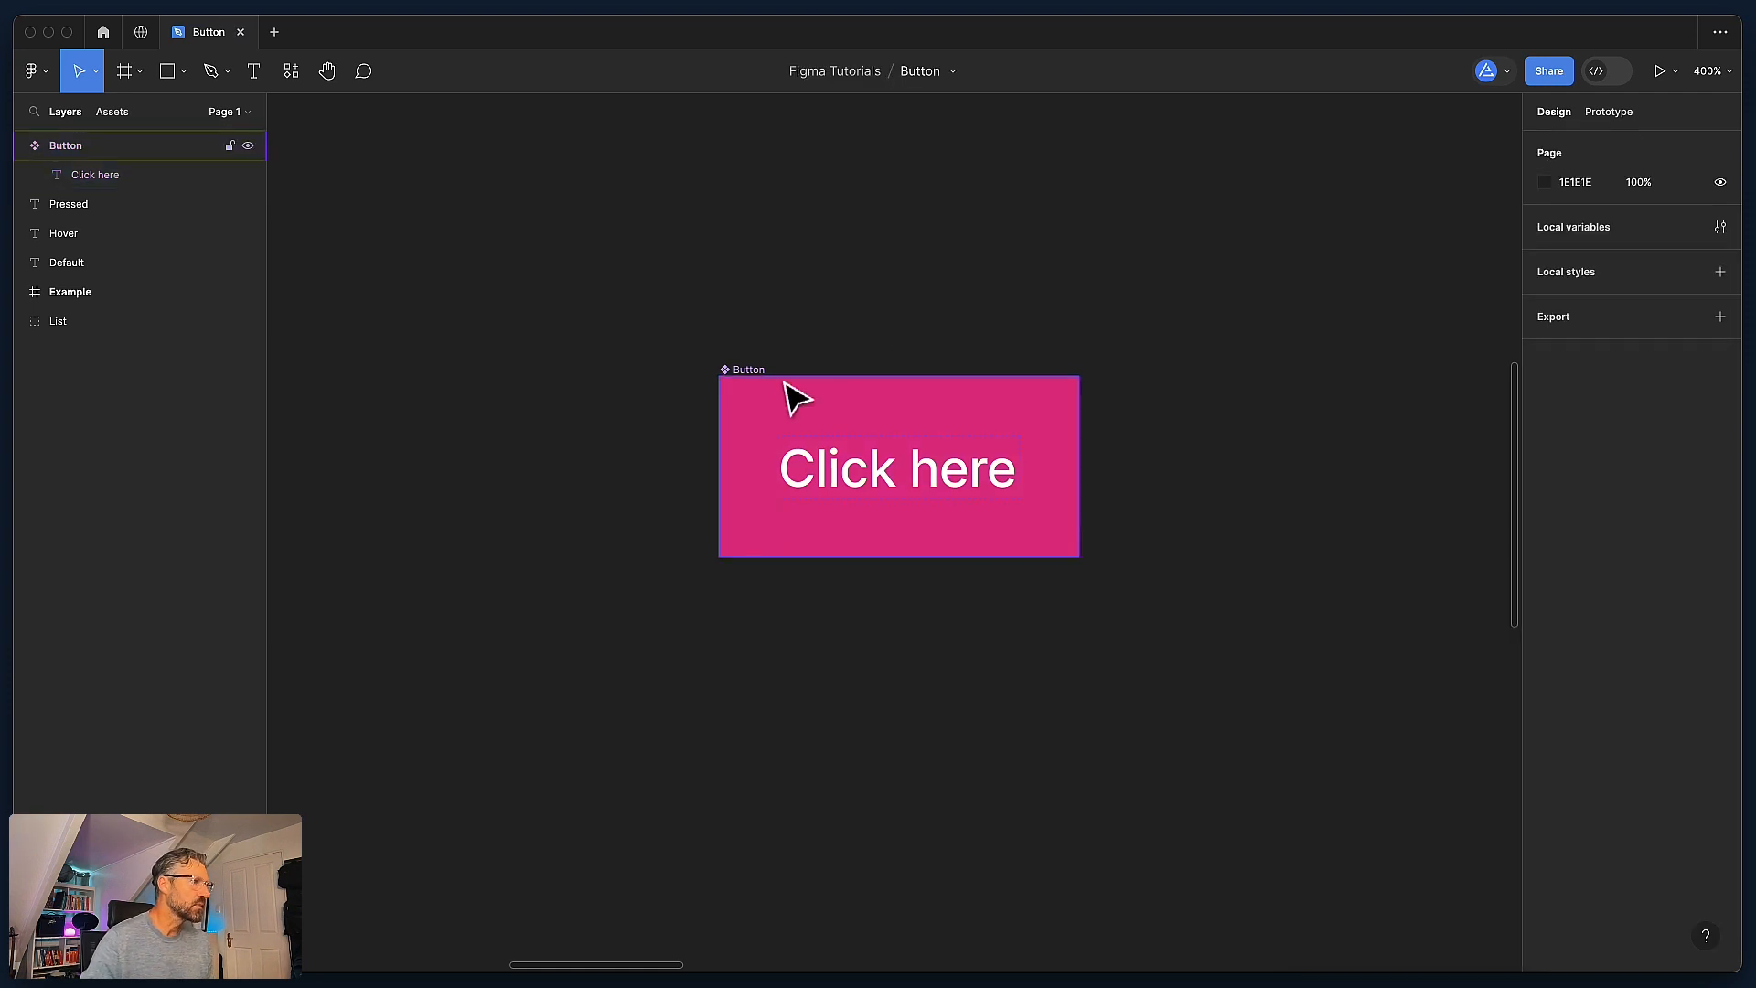
# Step: Round the corners of the Button component with a radius of 8
pyautogui.click(768, 385)
pyautogui.click(1654, 311)
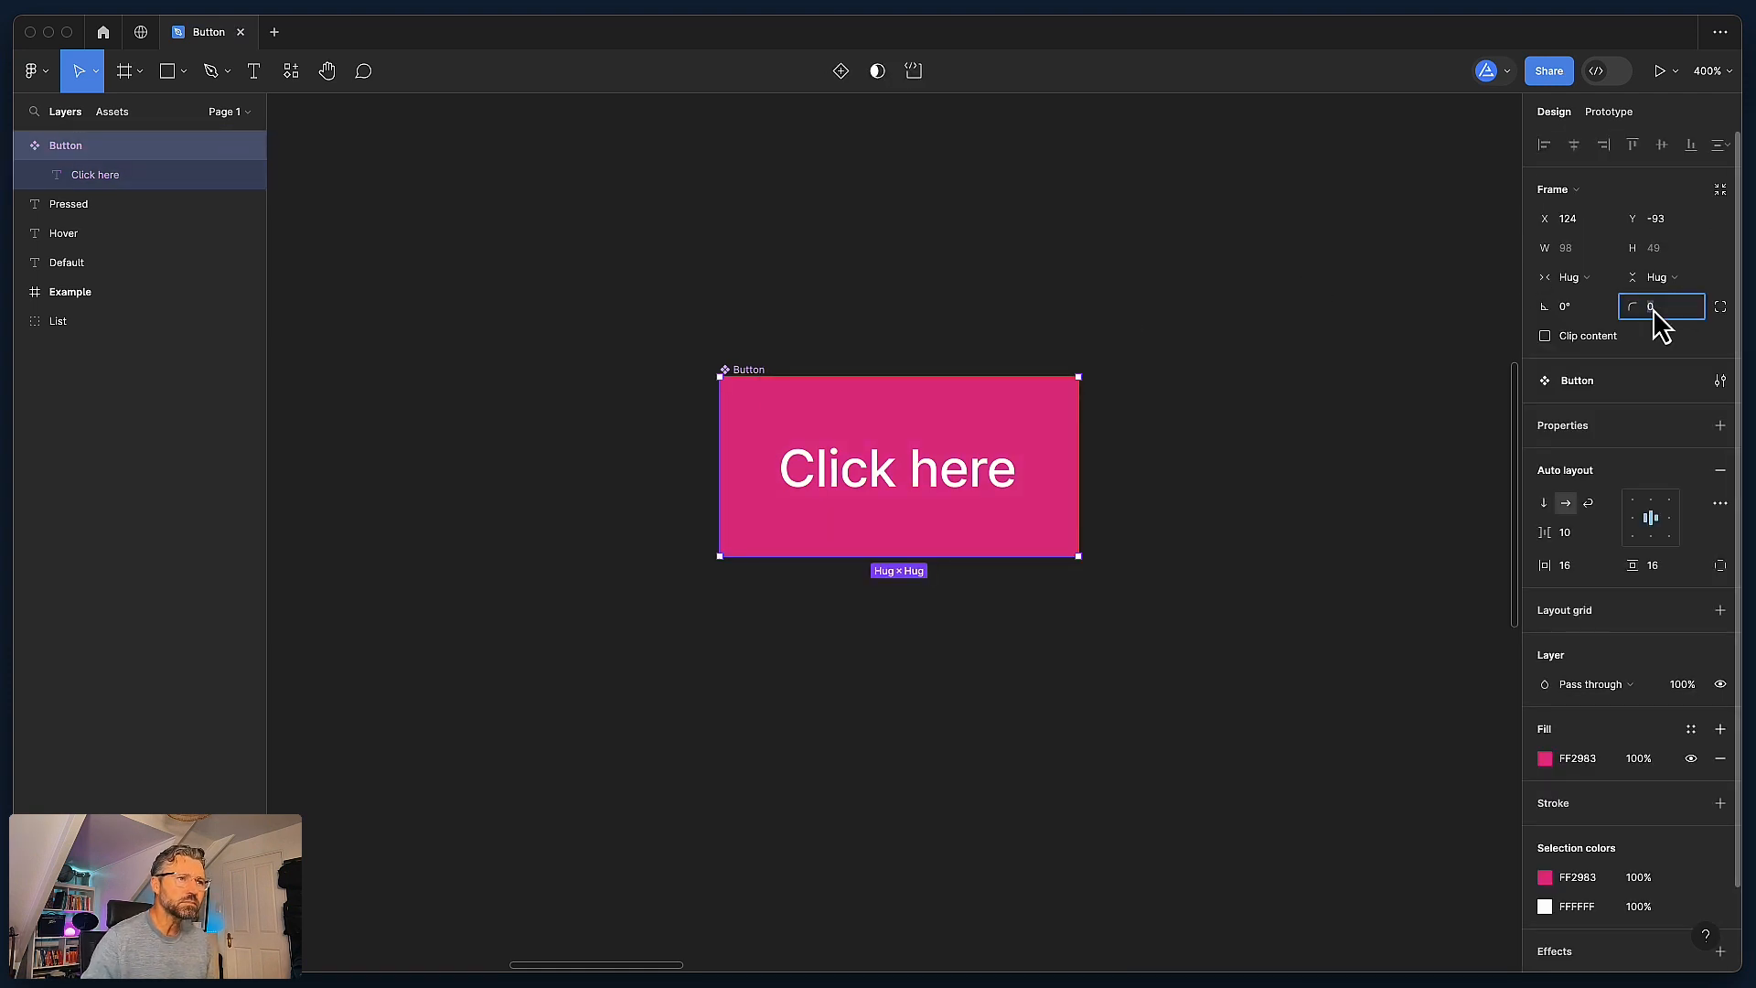
pyautogui.press('Return')
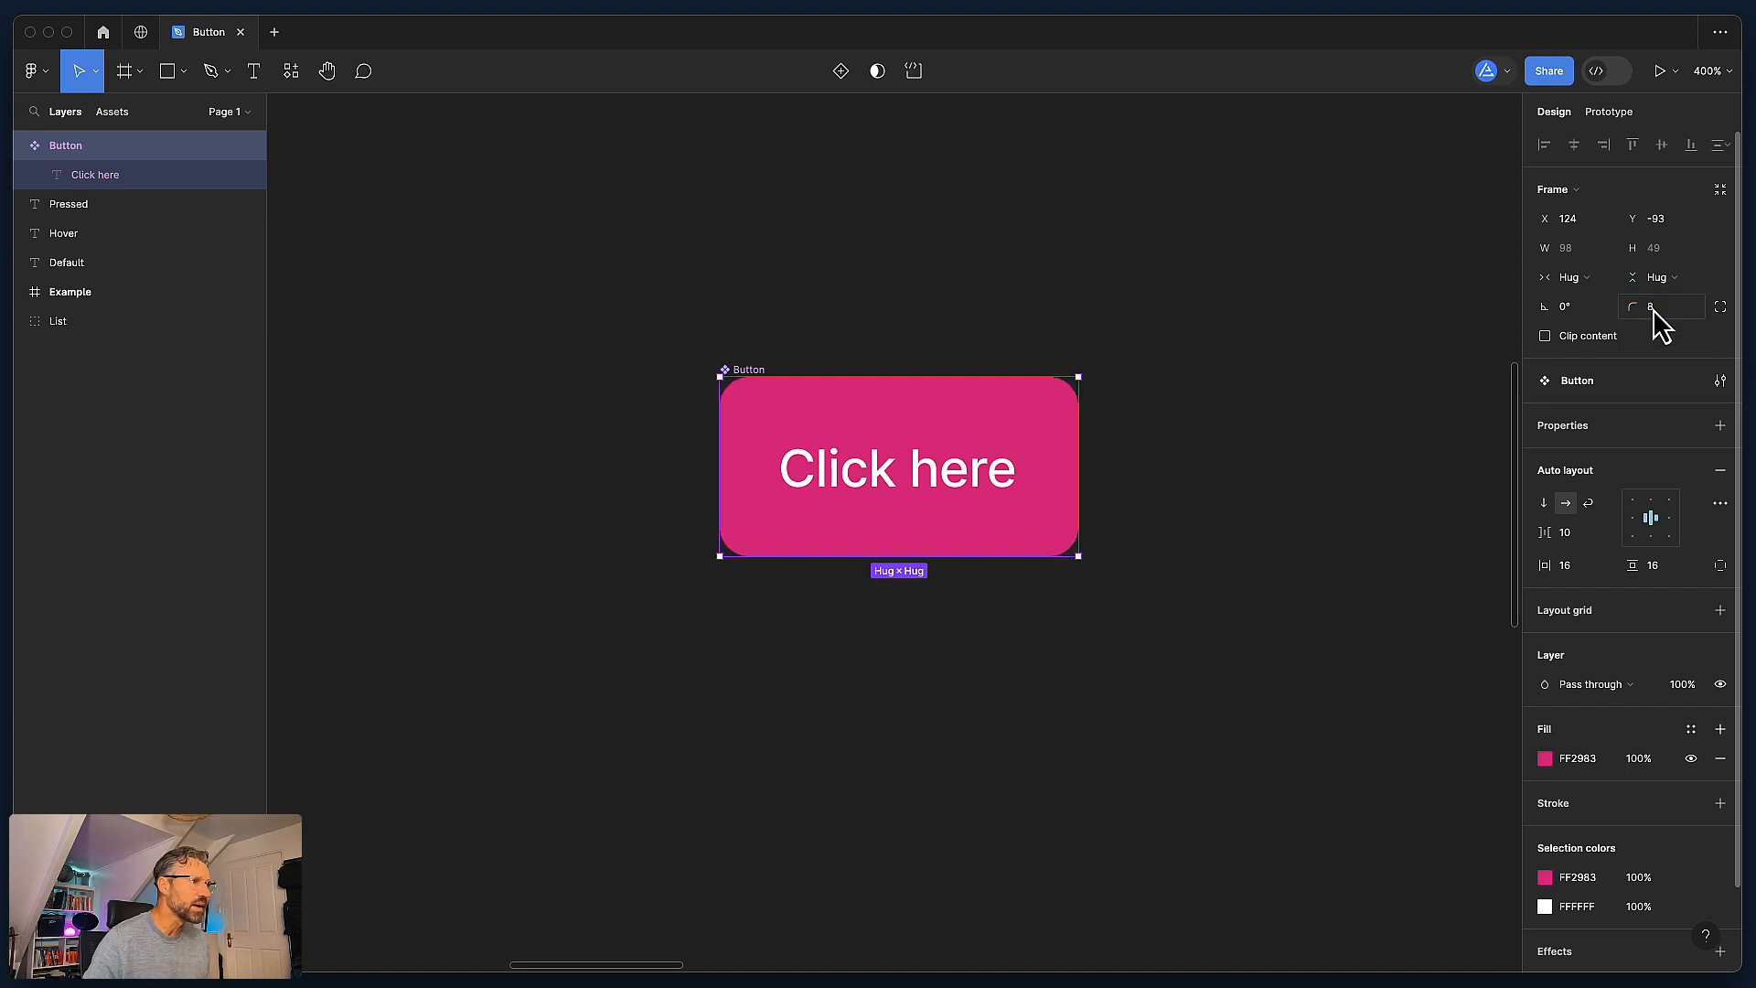
pyautogui.click(1232, 318)
# Step: Add a second variant to the Button component
pyautogui.click(755, 382)
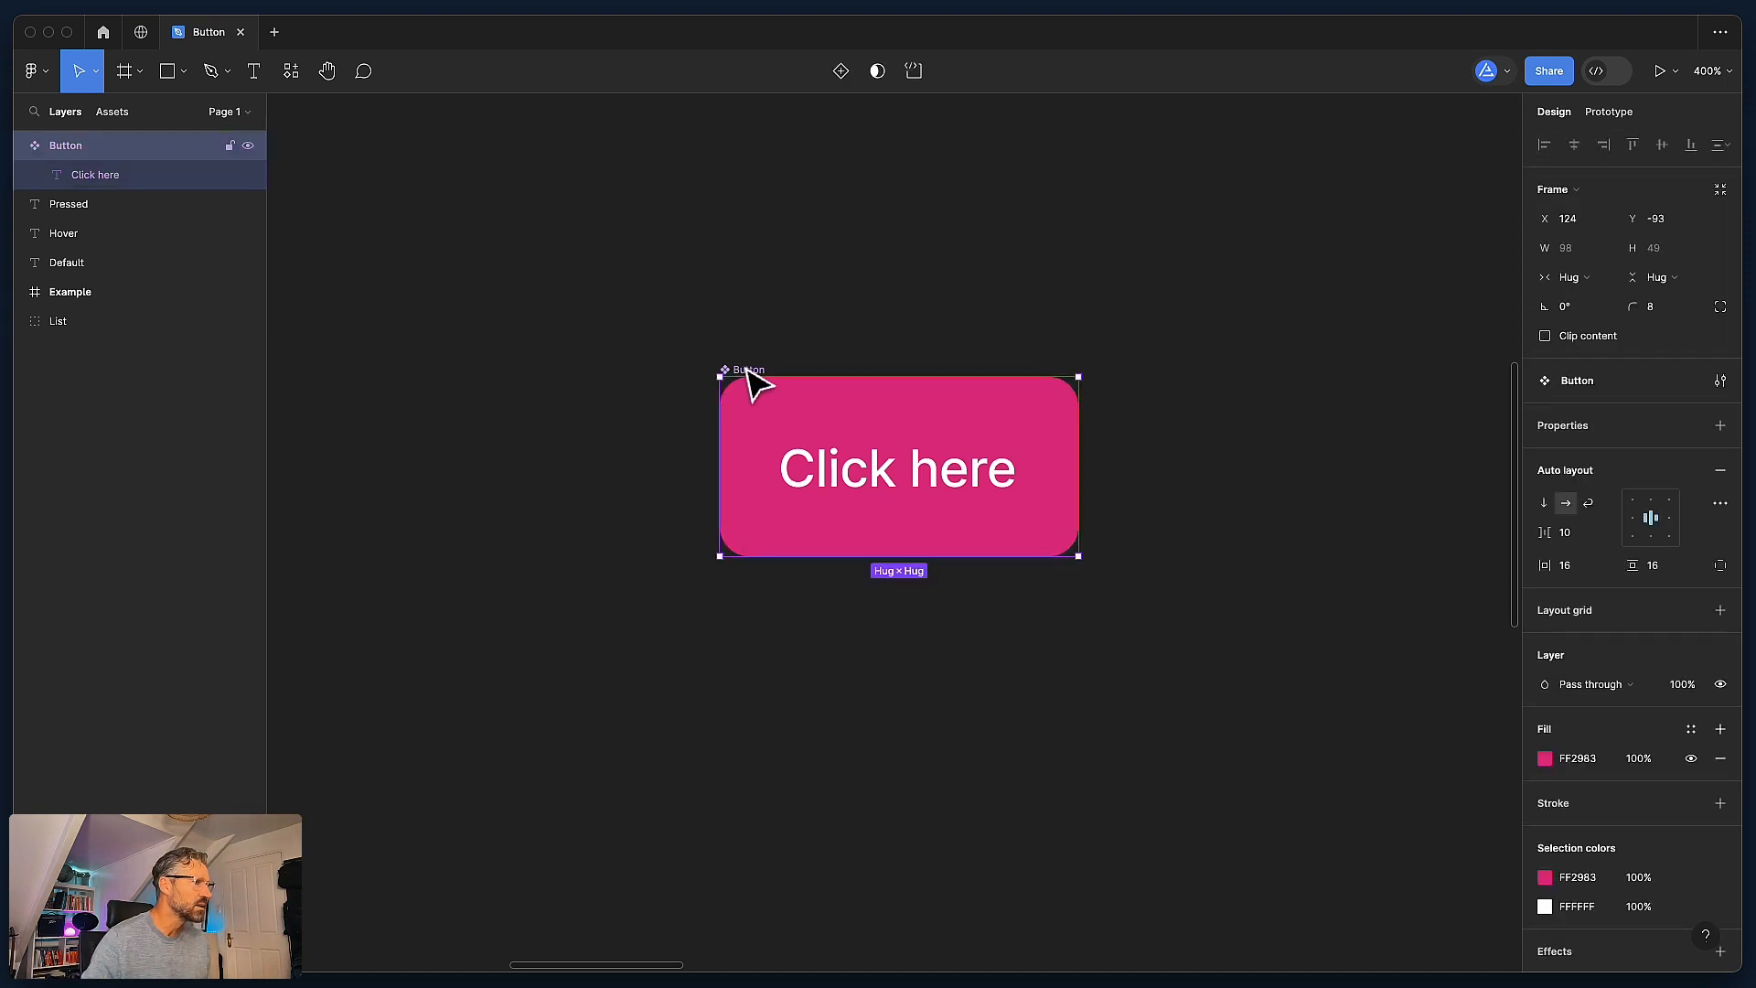
pyautogui.click(889, 324)
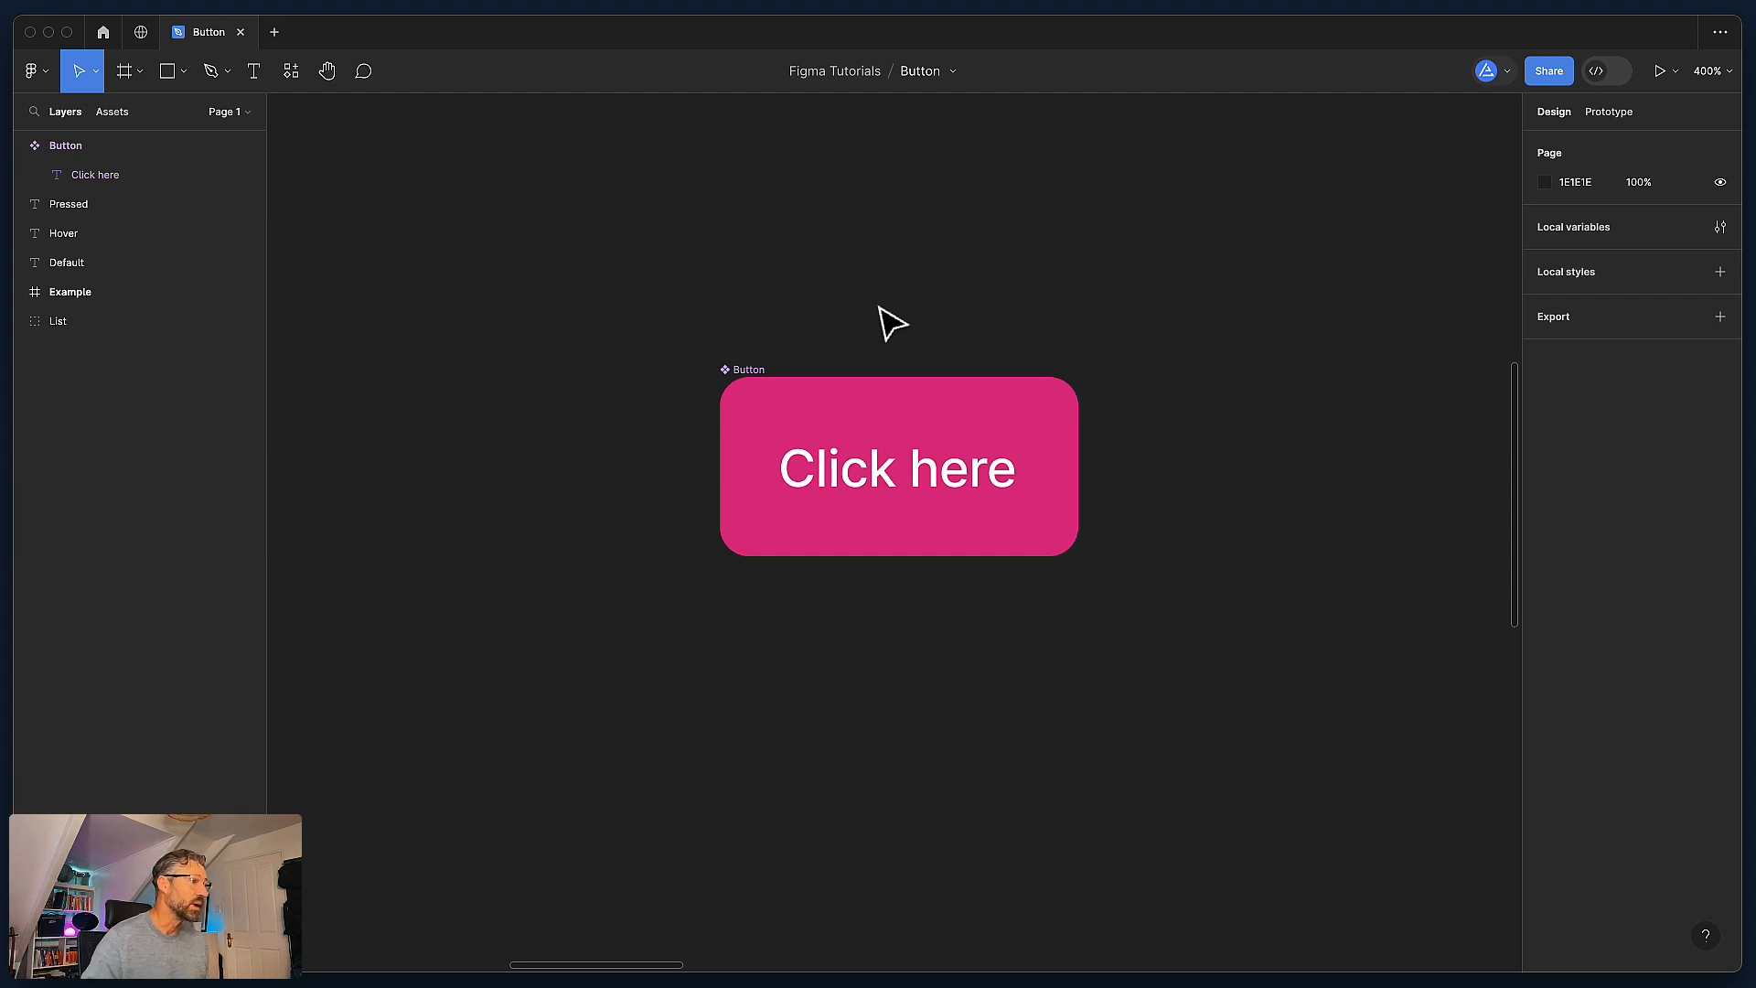
pyautogui.click(748, 370)
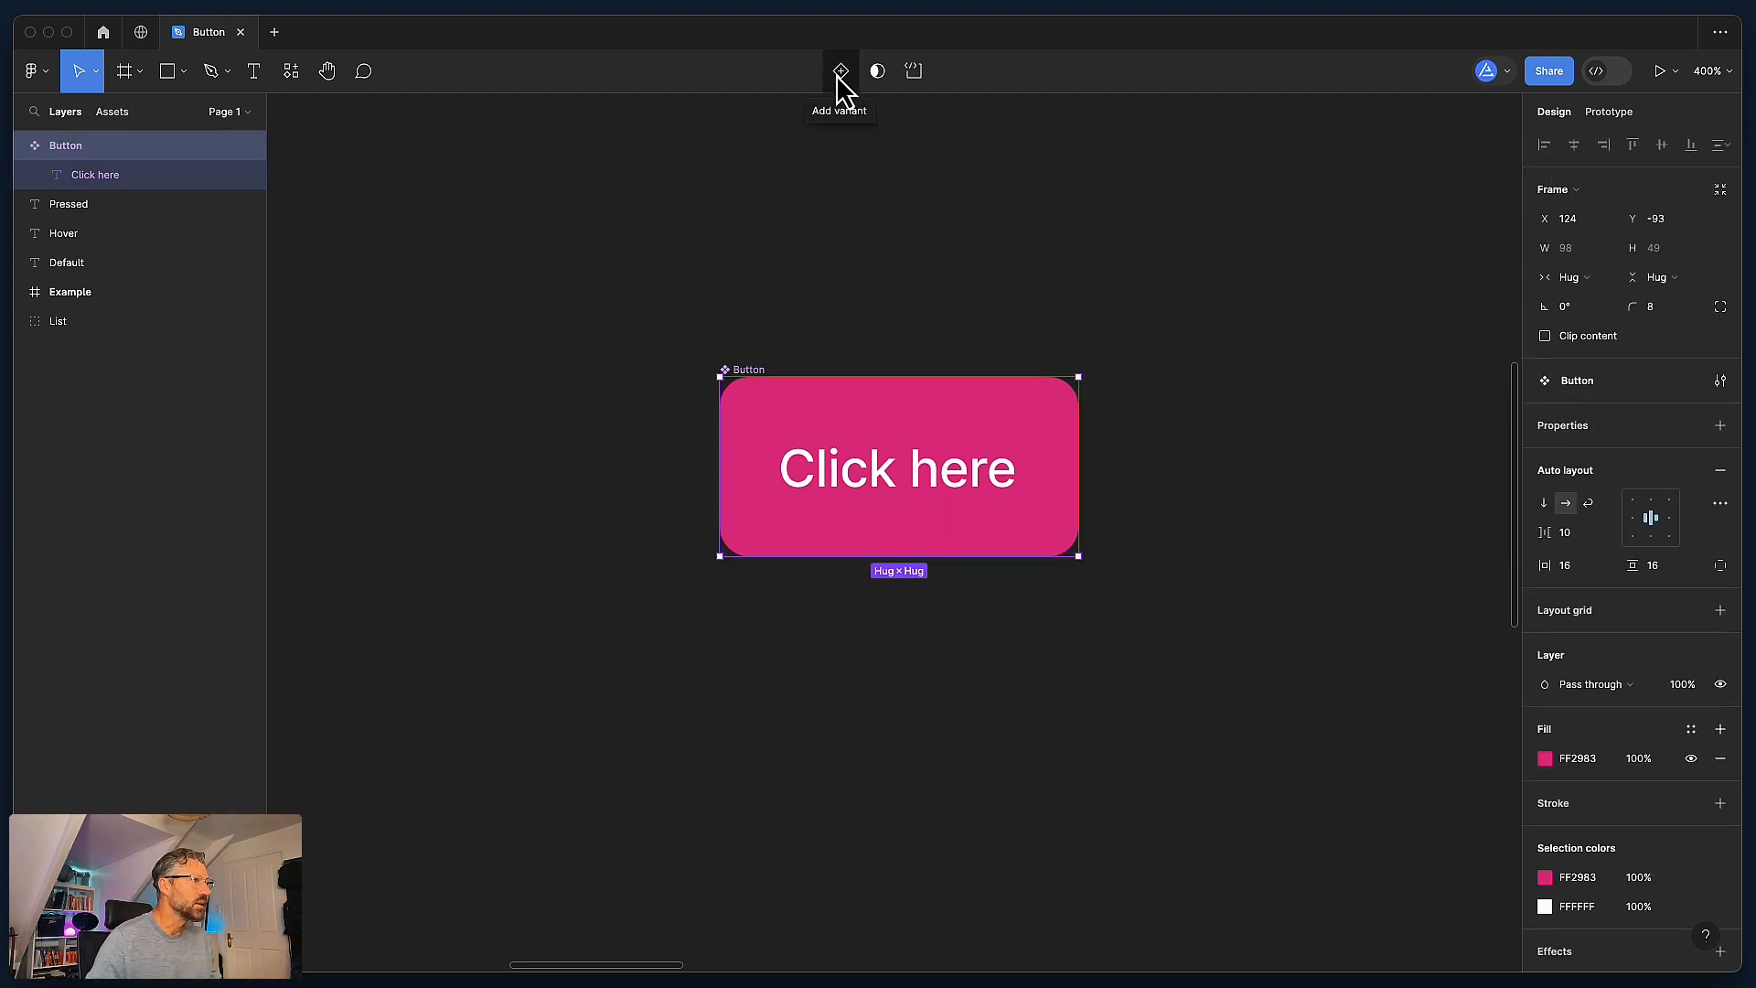
pyautogui.click(844, 208)
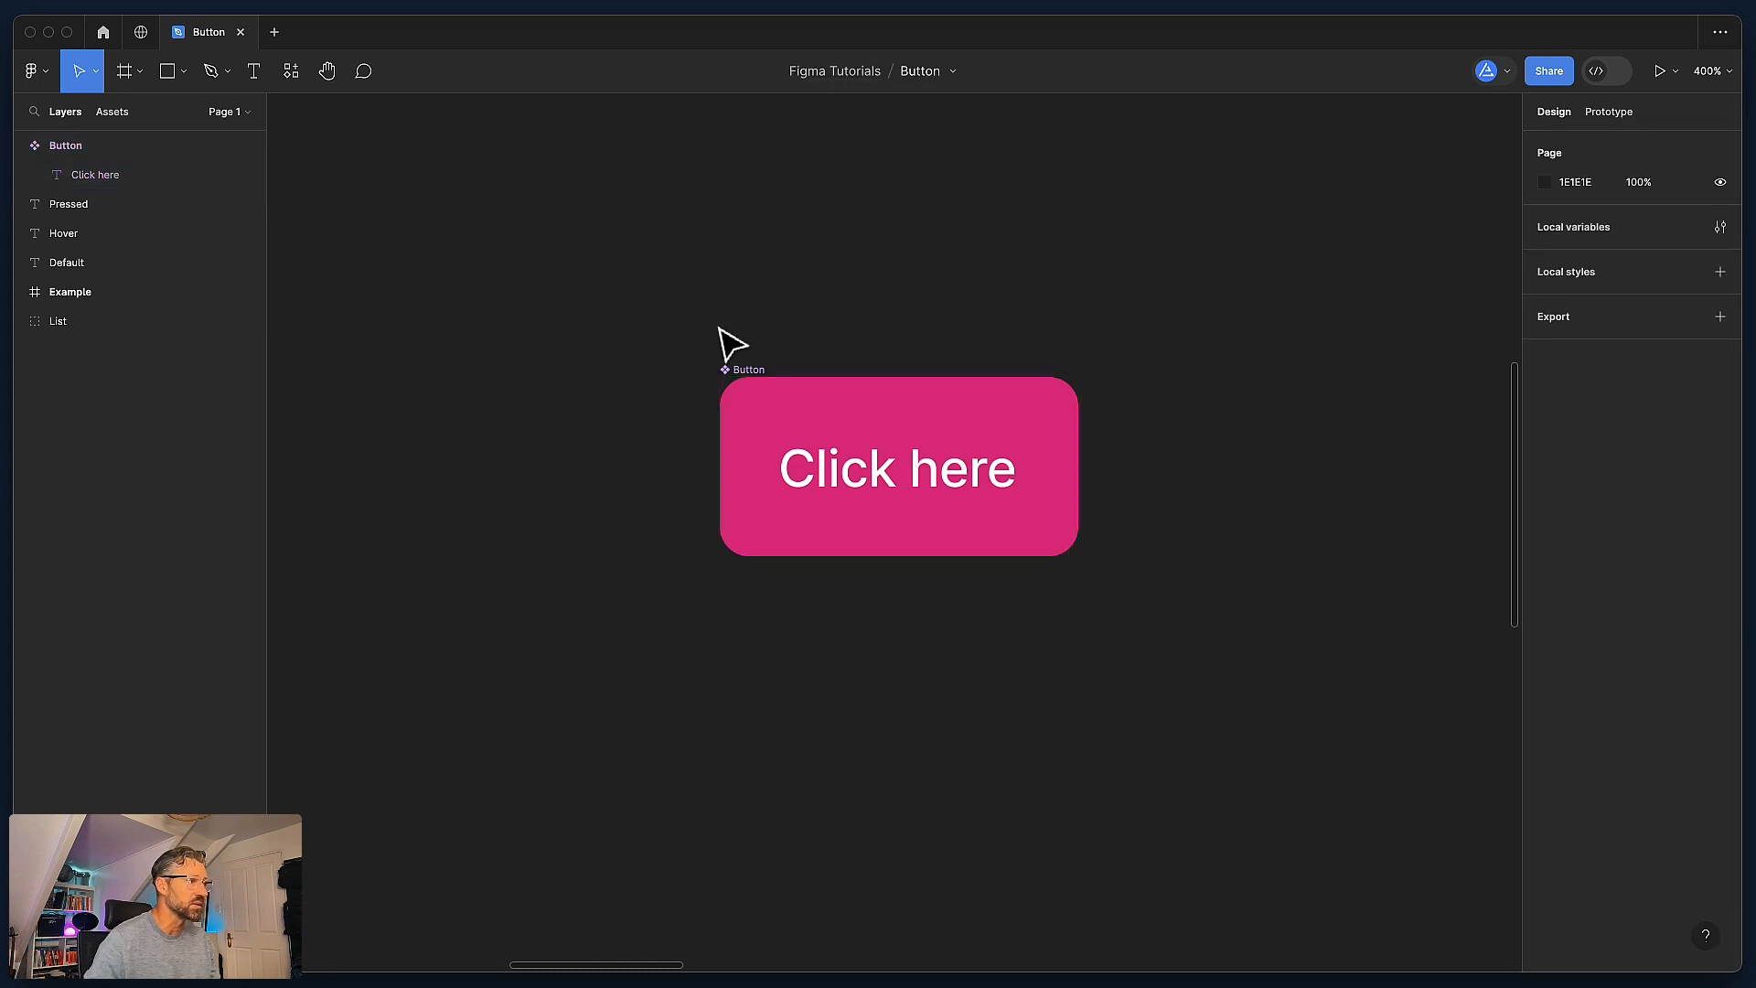
pyautogui.click(751, 376)
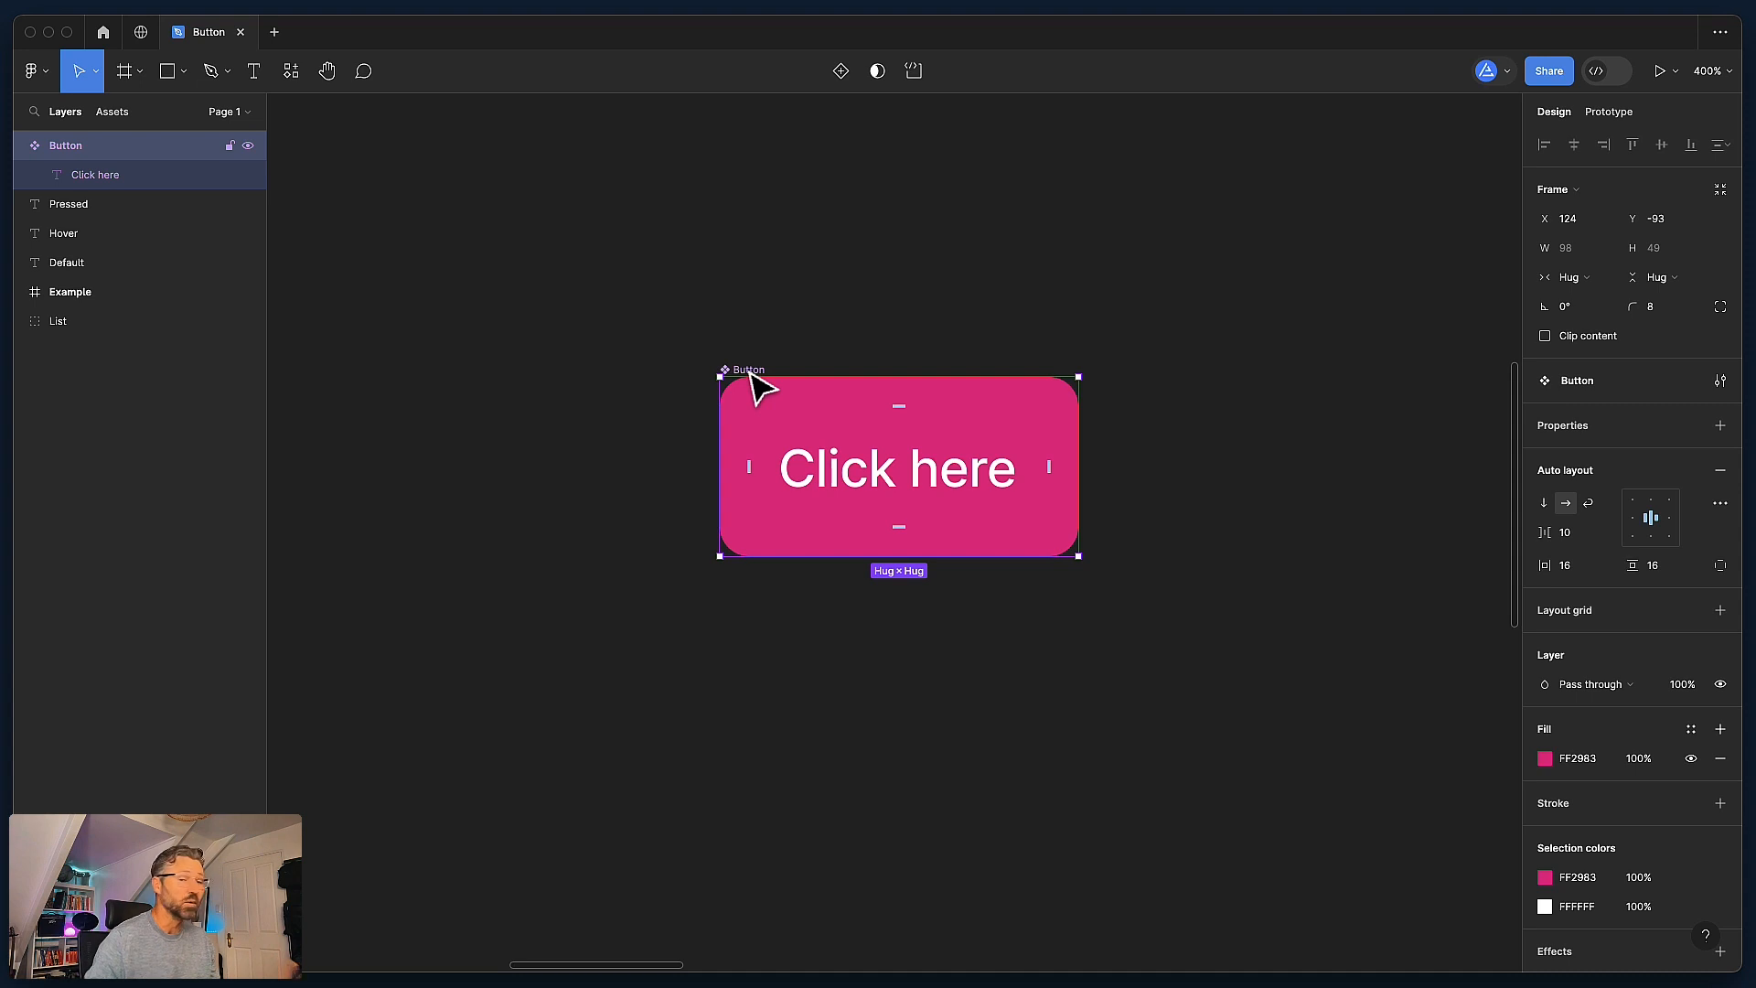
pyautogui.click(841, 71)
pyautogui.click(877, 214)
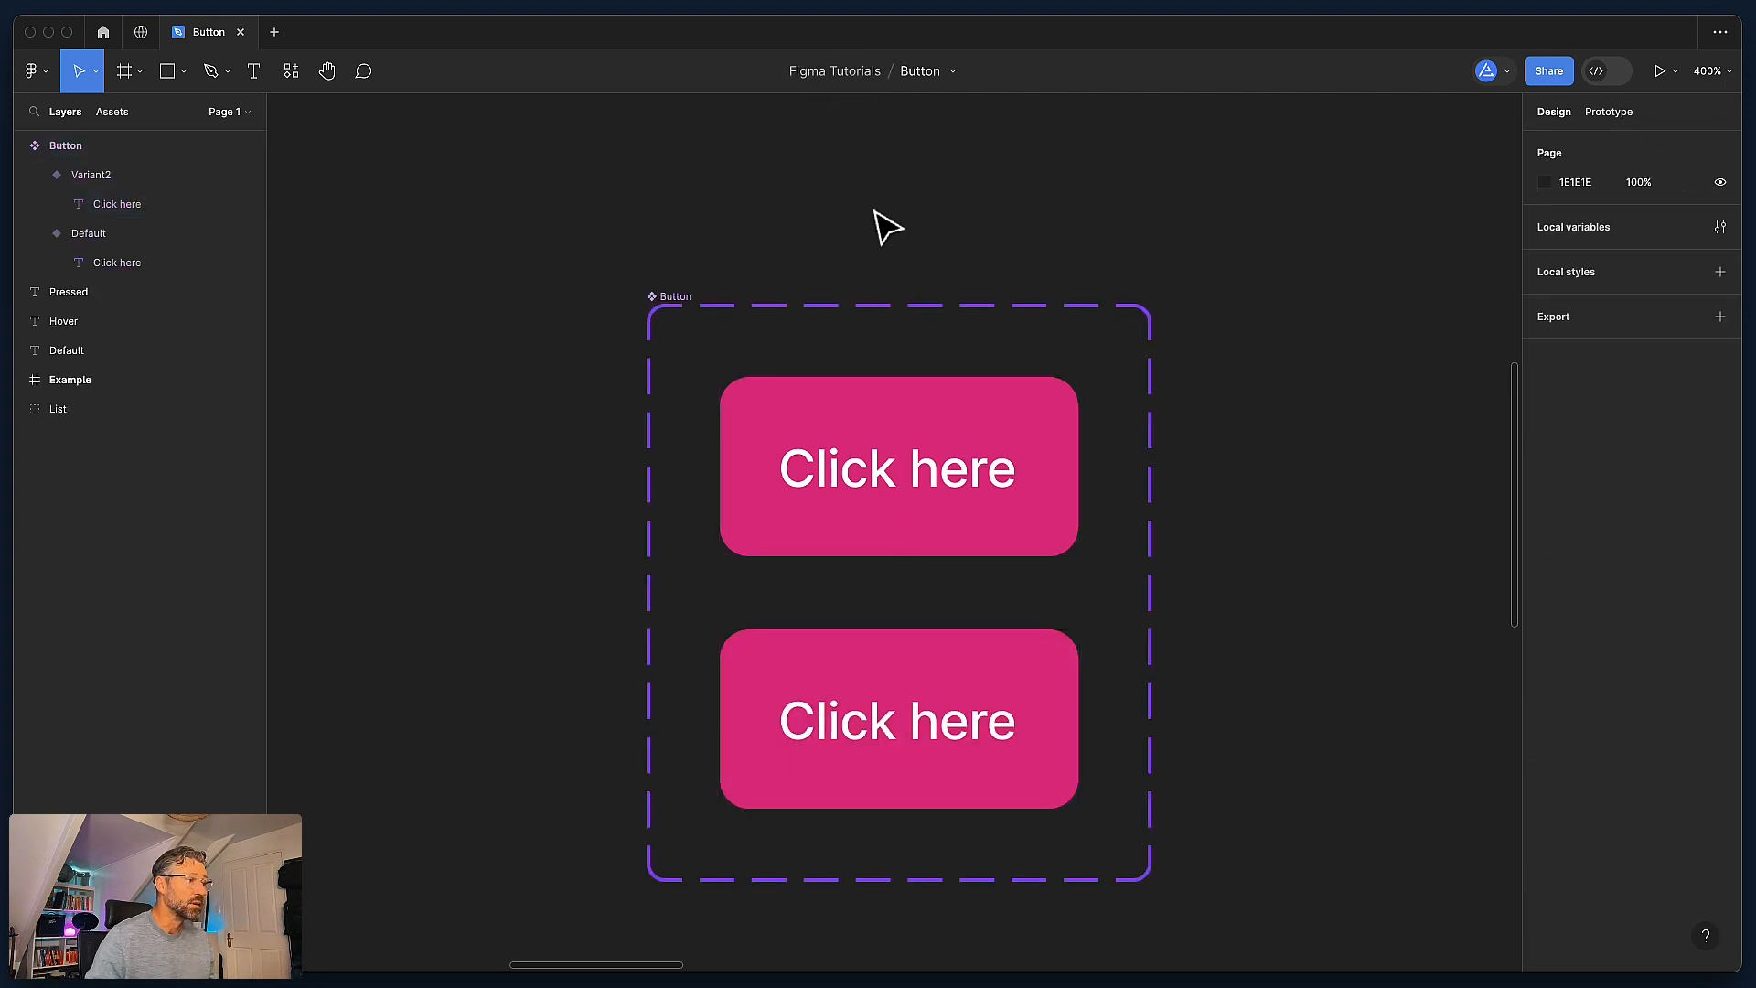
# Step: Inspect the Button component set's properties and its variants
pyautogui.scroll(-2, 882, 224)
pyautogui.click(692, 265)
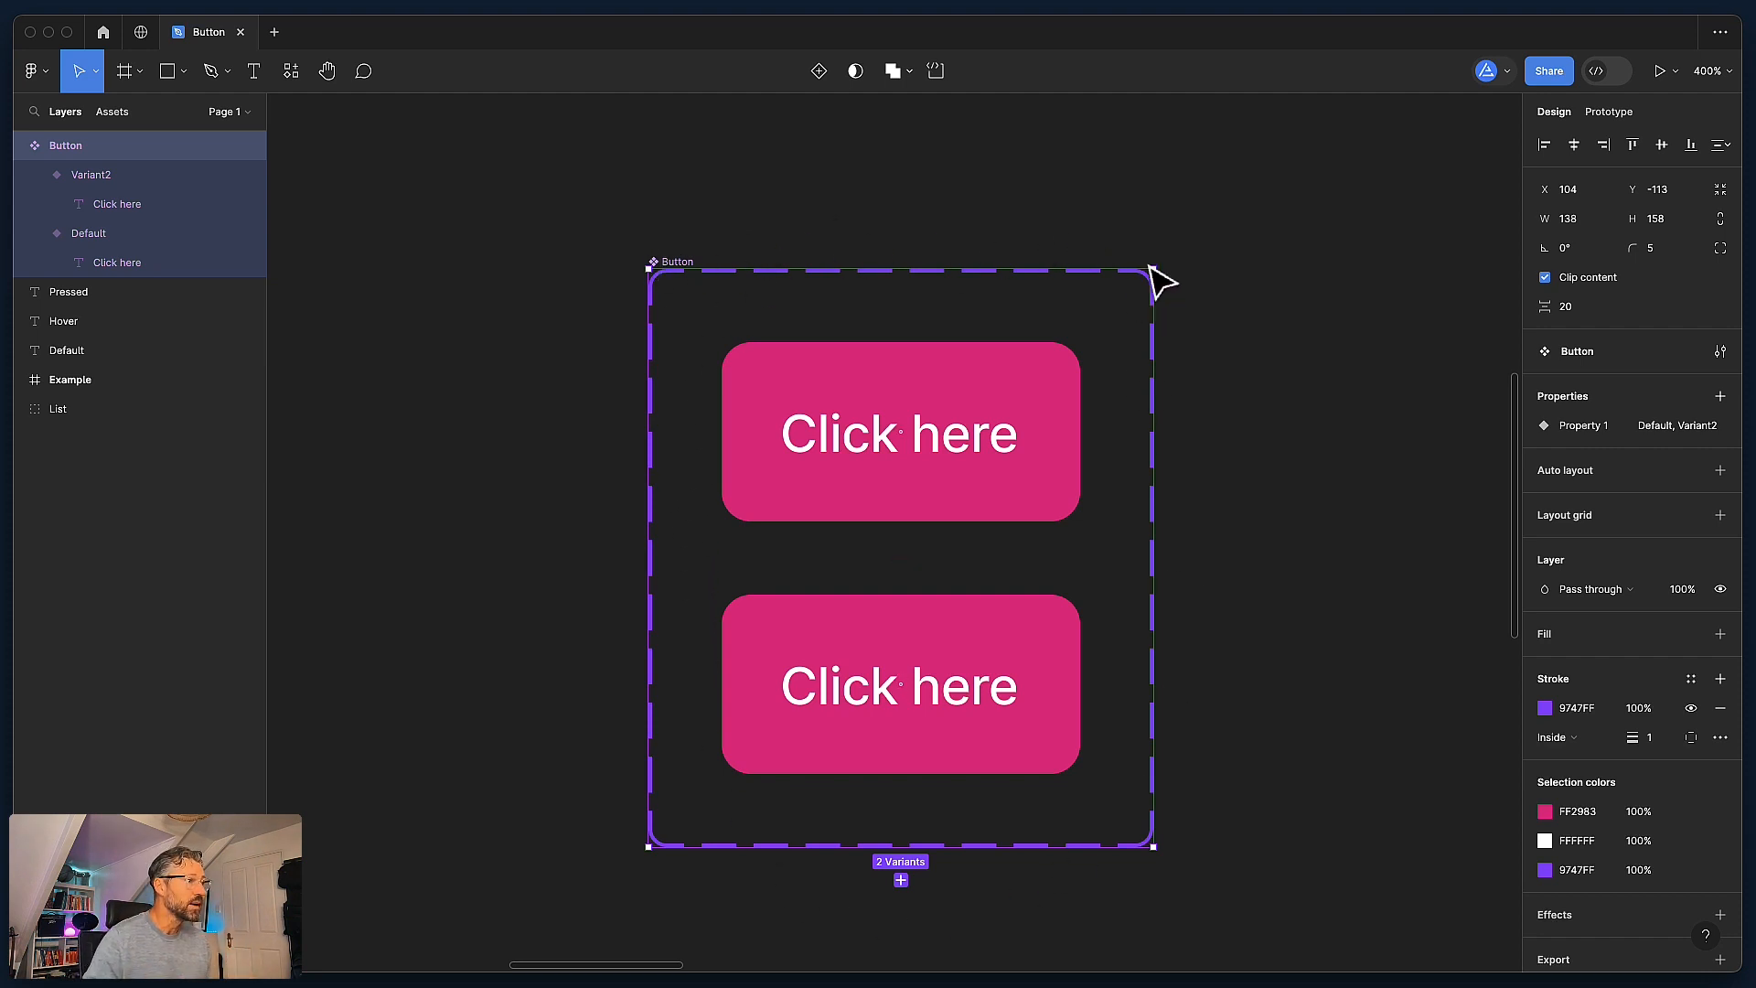
pyautogui.click(1285, 390)
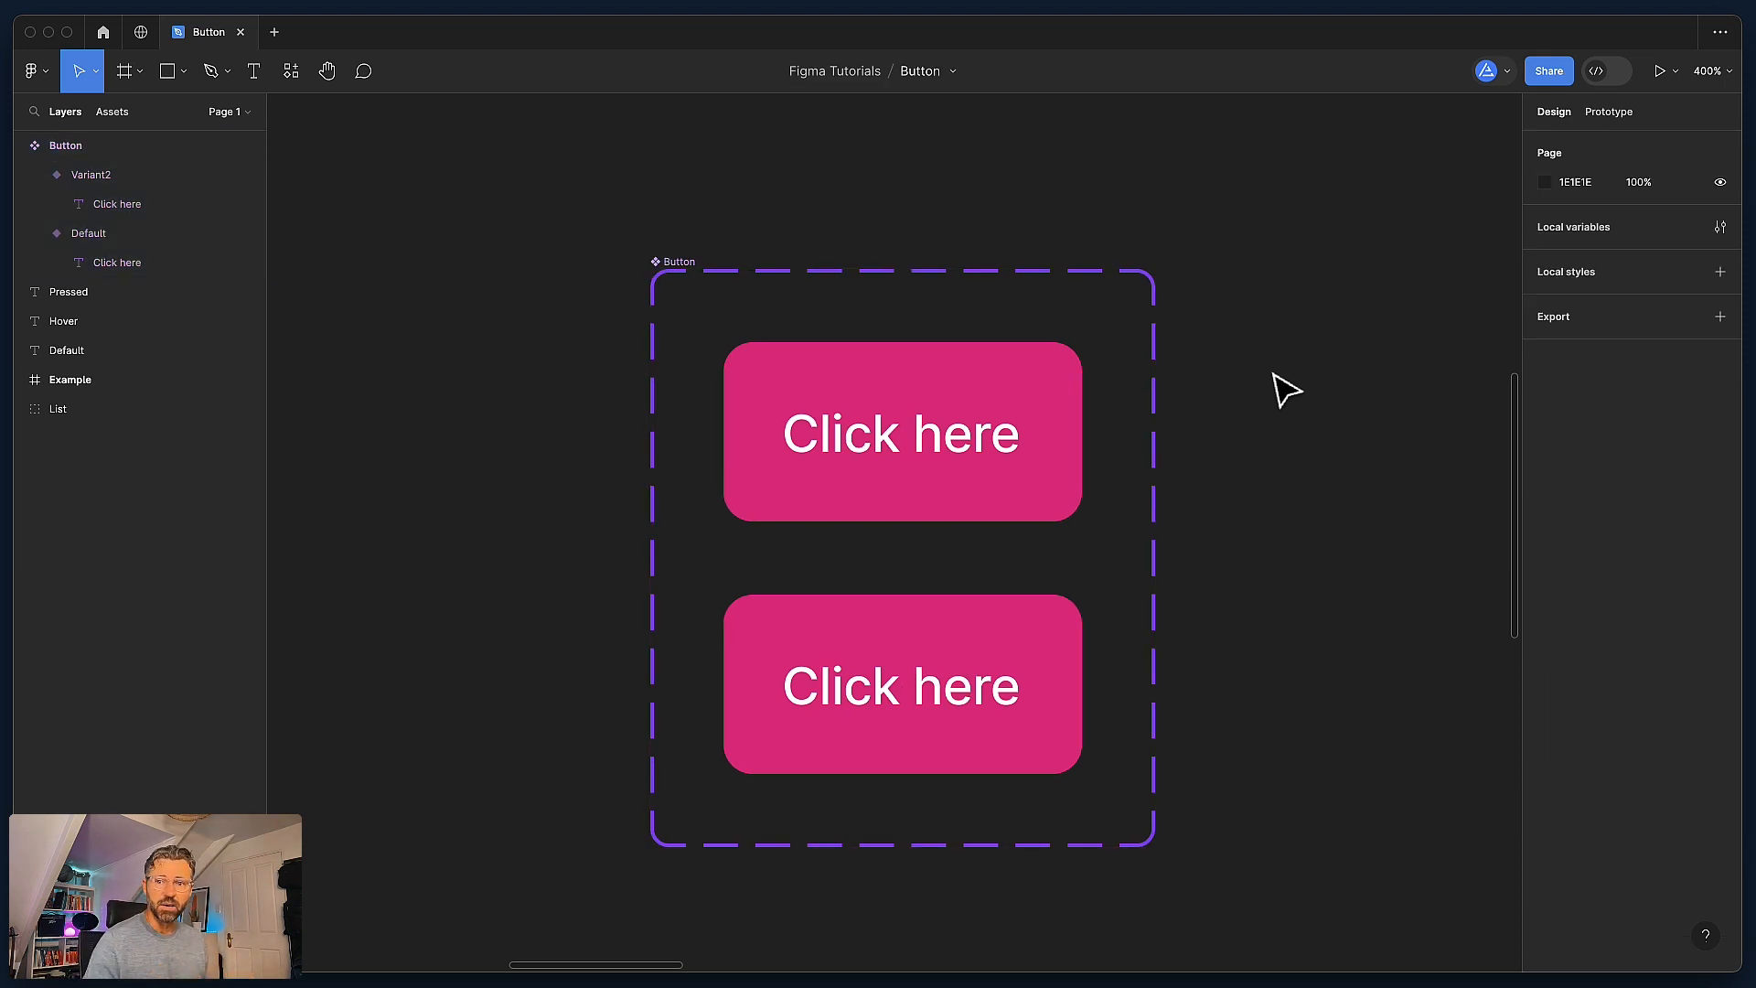
# Step: Add a third variant below the second one in the Button component set
pyautogui.scroll(-2, 1285, 390)
pyautogui.hscroll(1, 1285, 389)
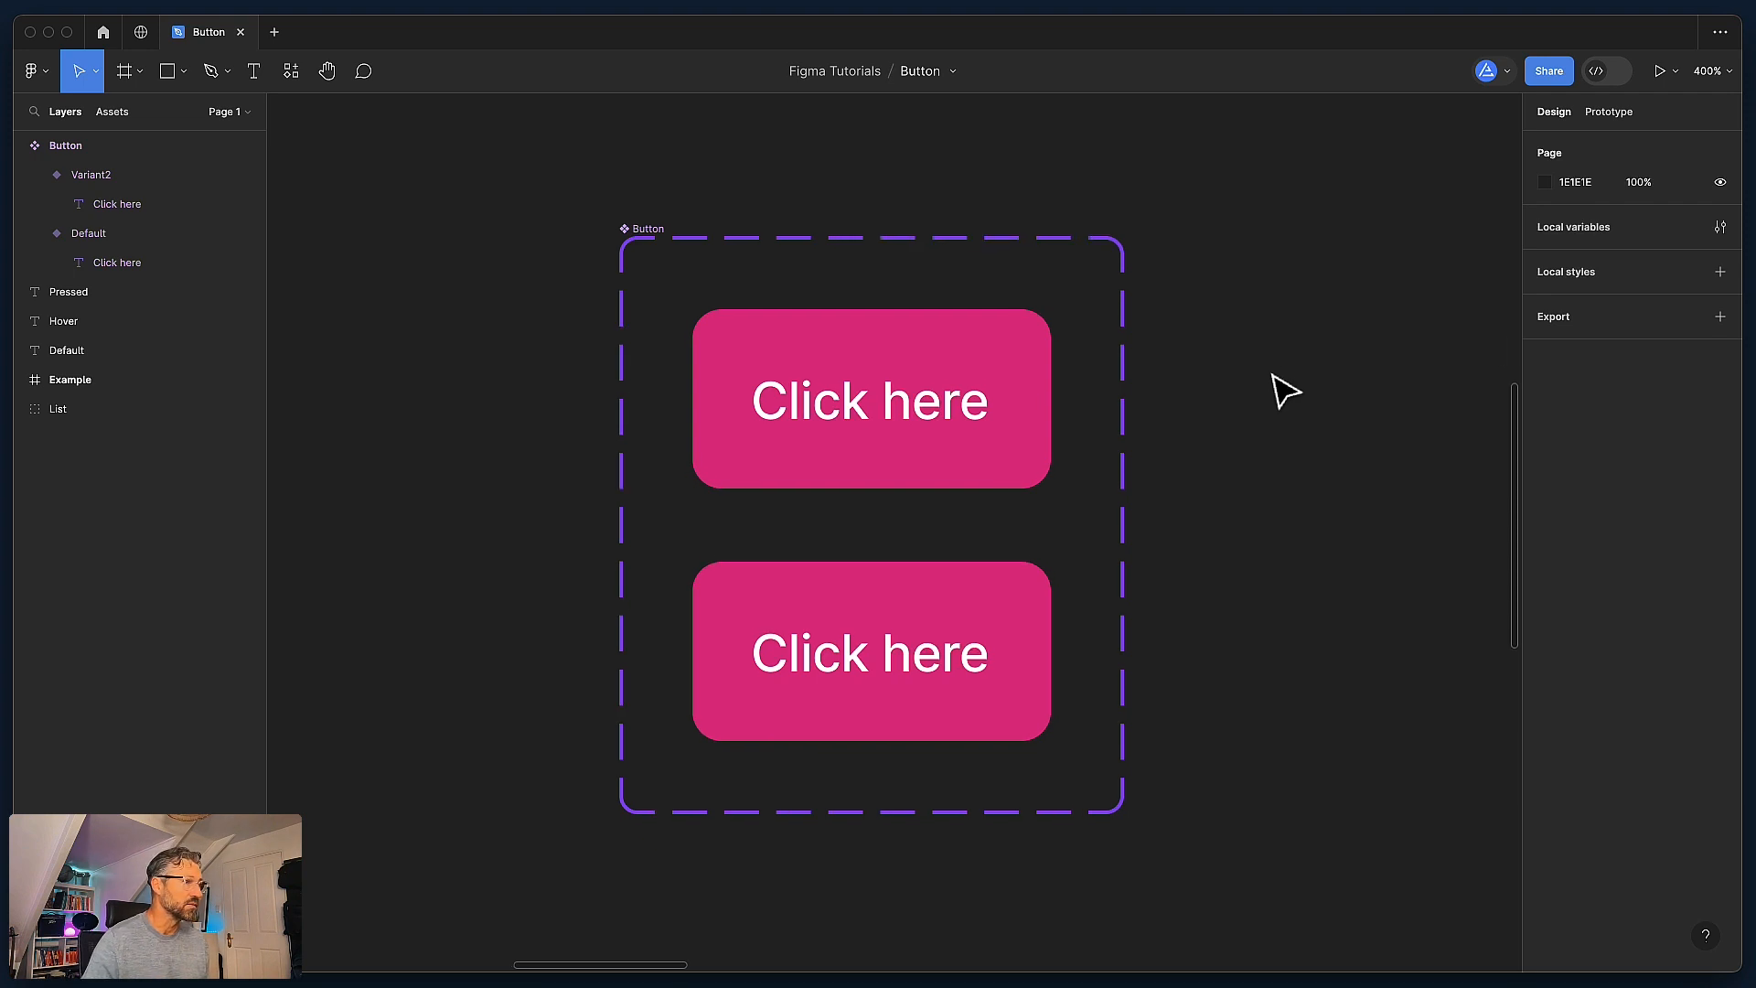
pyautogui.press('-')
pyautogui.press('+')
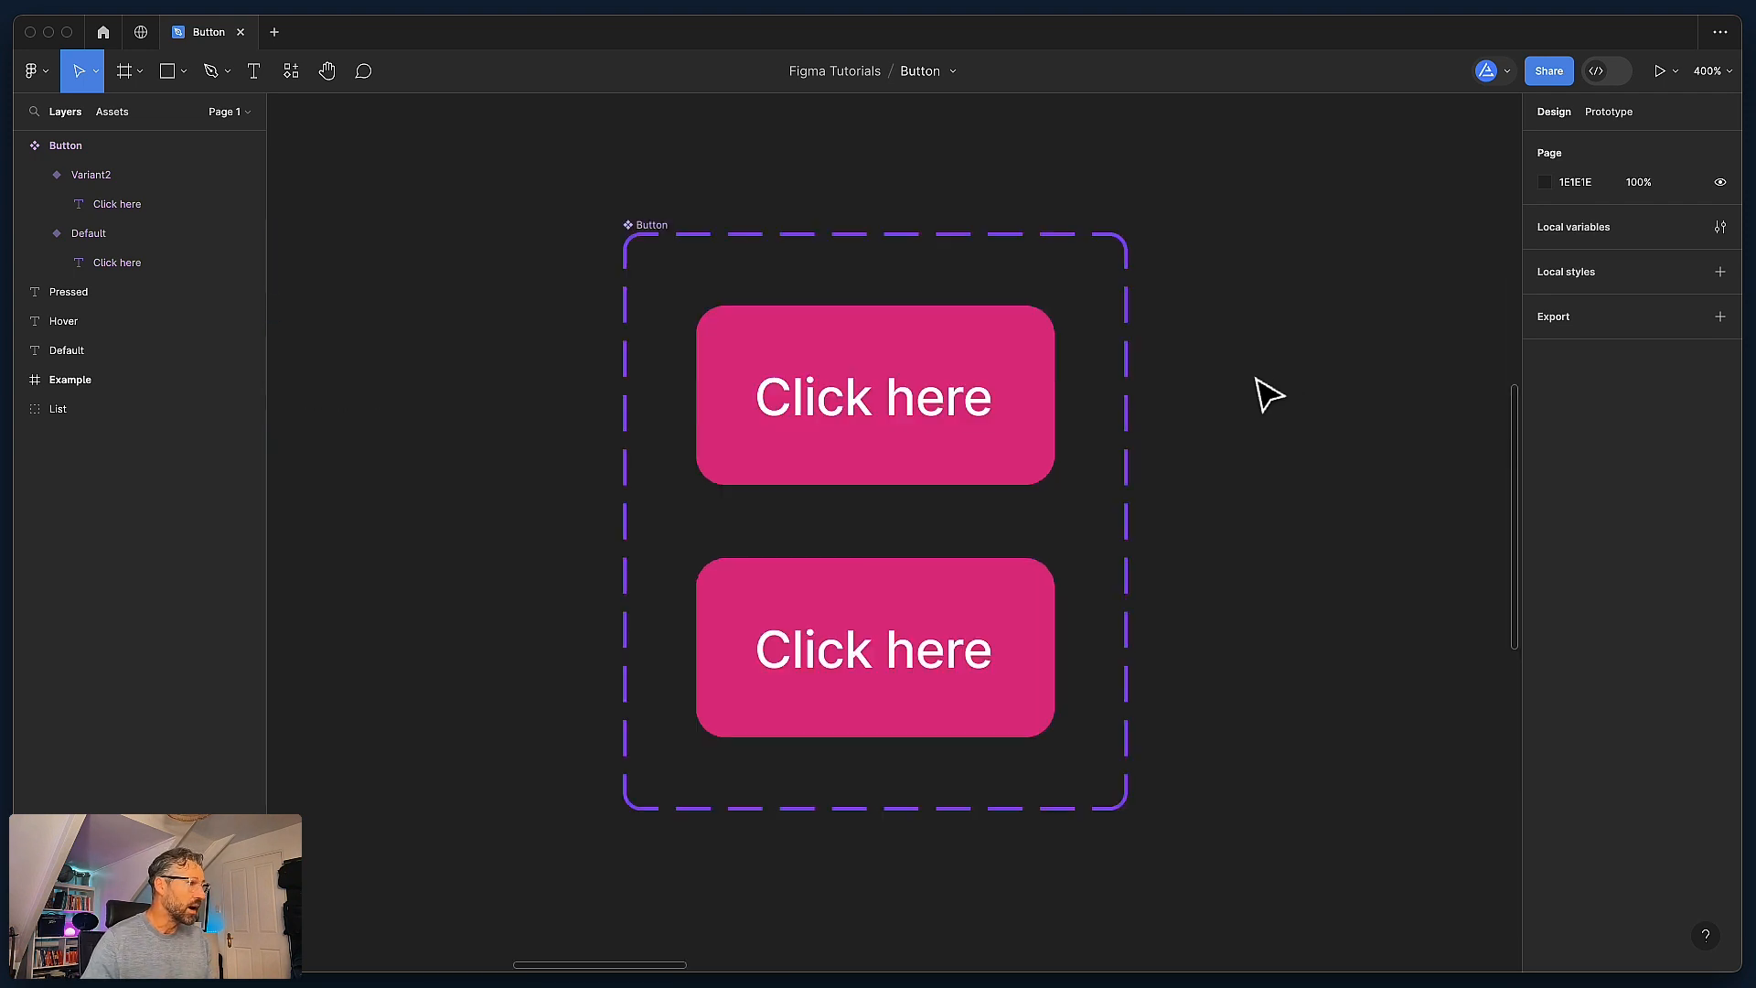
pyautogui.scroll(-2, 1268, 393)
pyautogui.hscroll(1, 1268, 394)
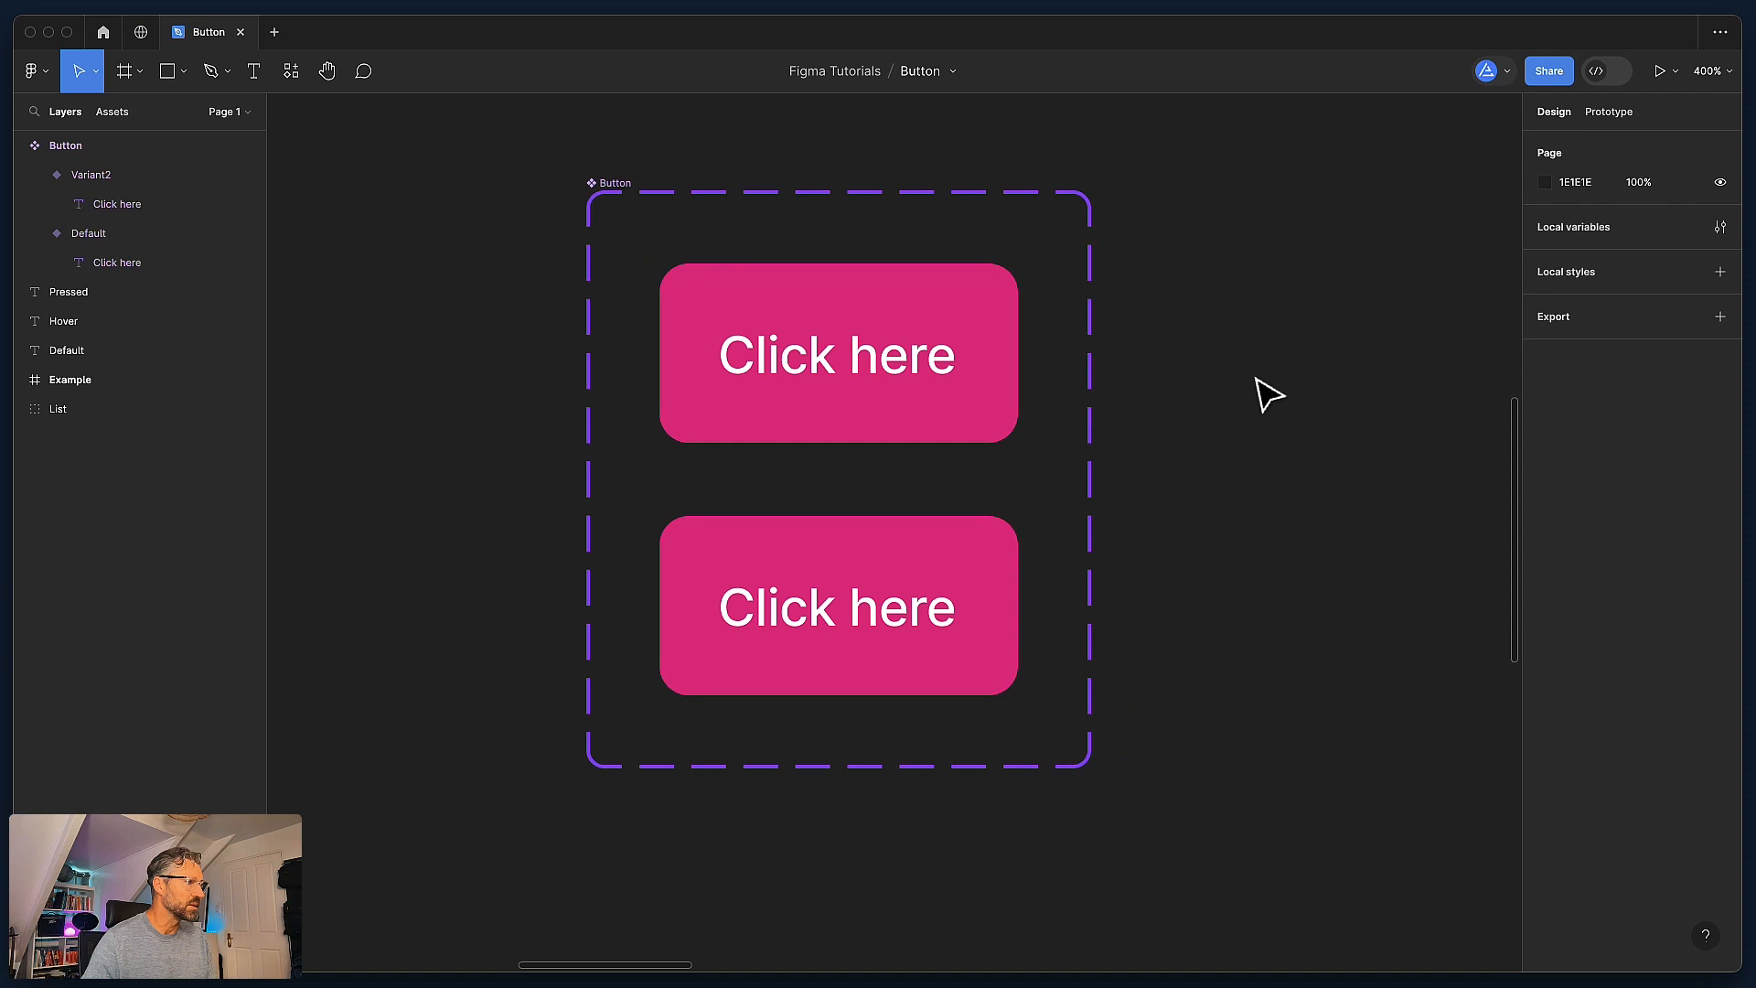
pyautogui.click(910, 569)
pyautogui.scroll(-5, 910, 571)
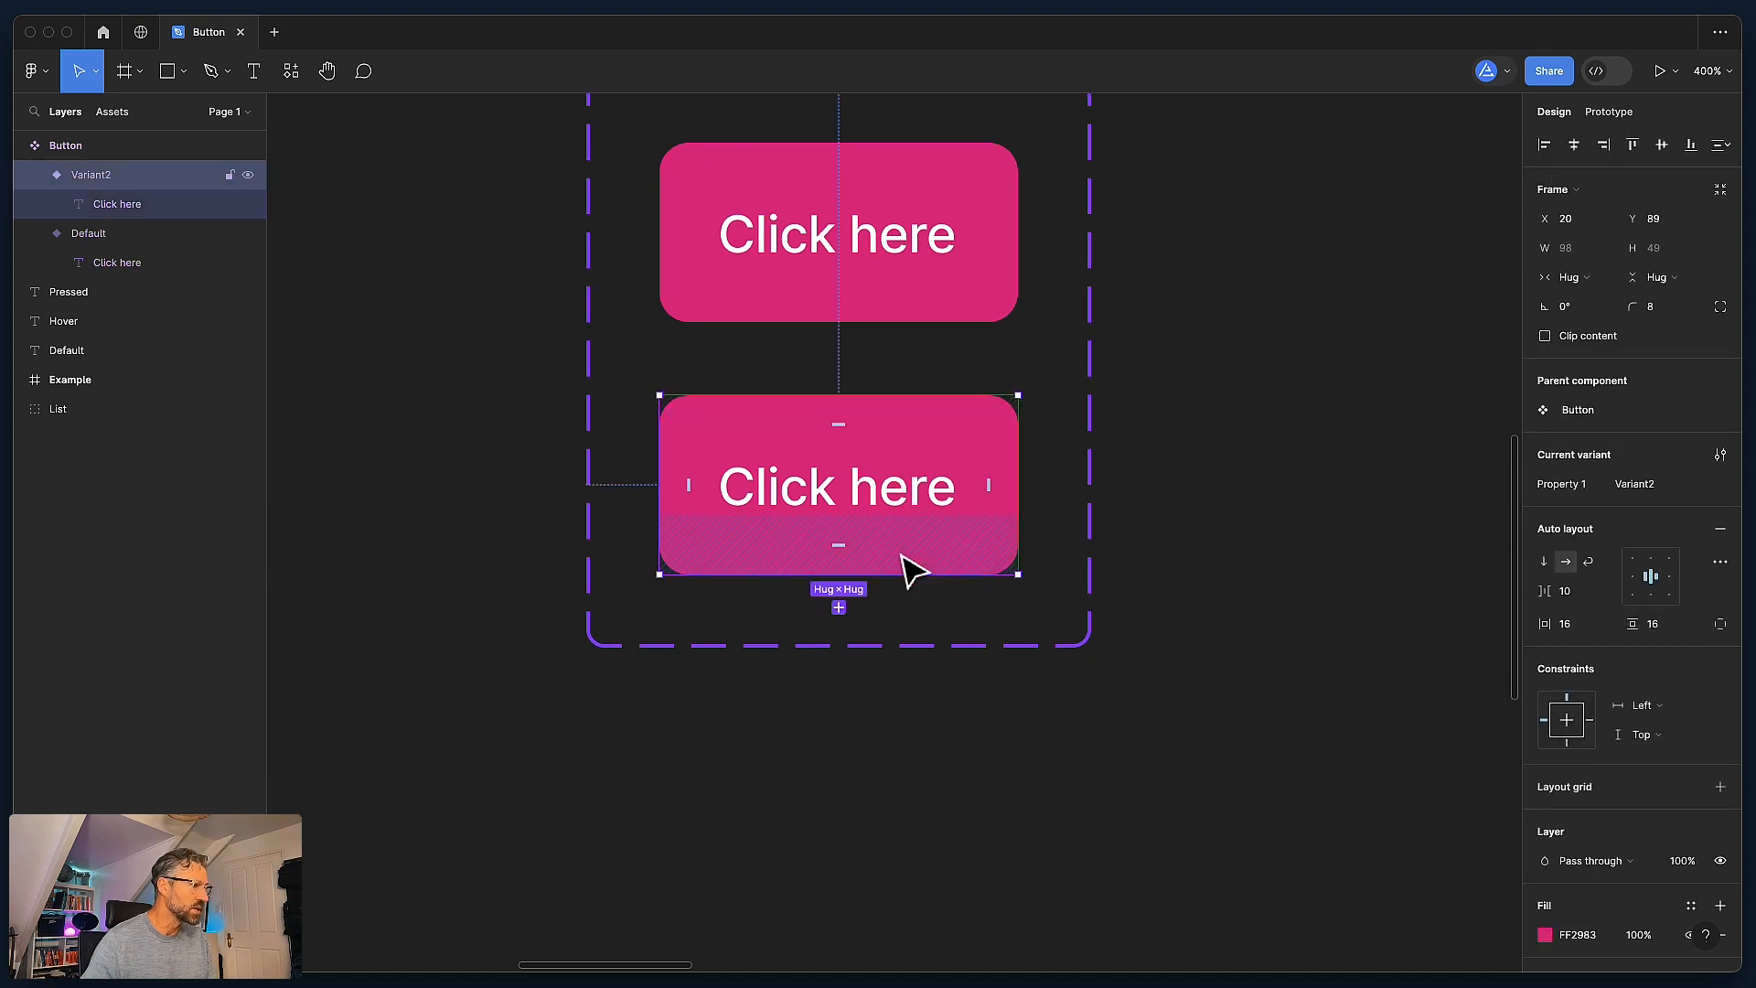
pyautogui.click(839, 607)
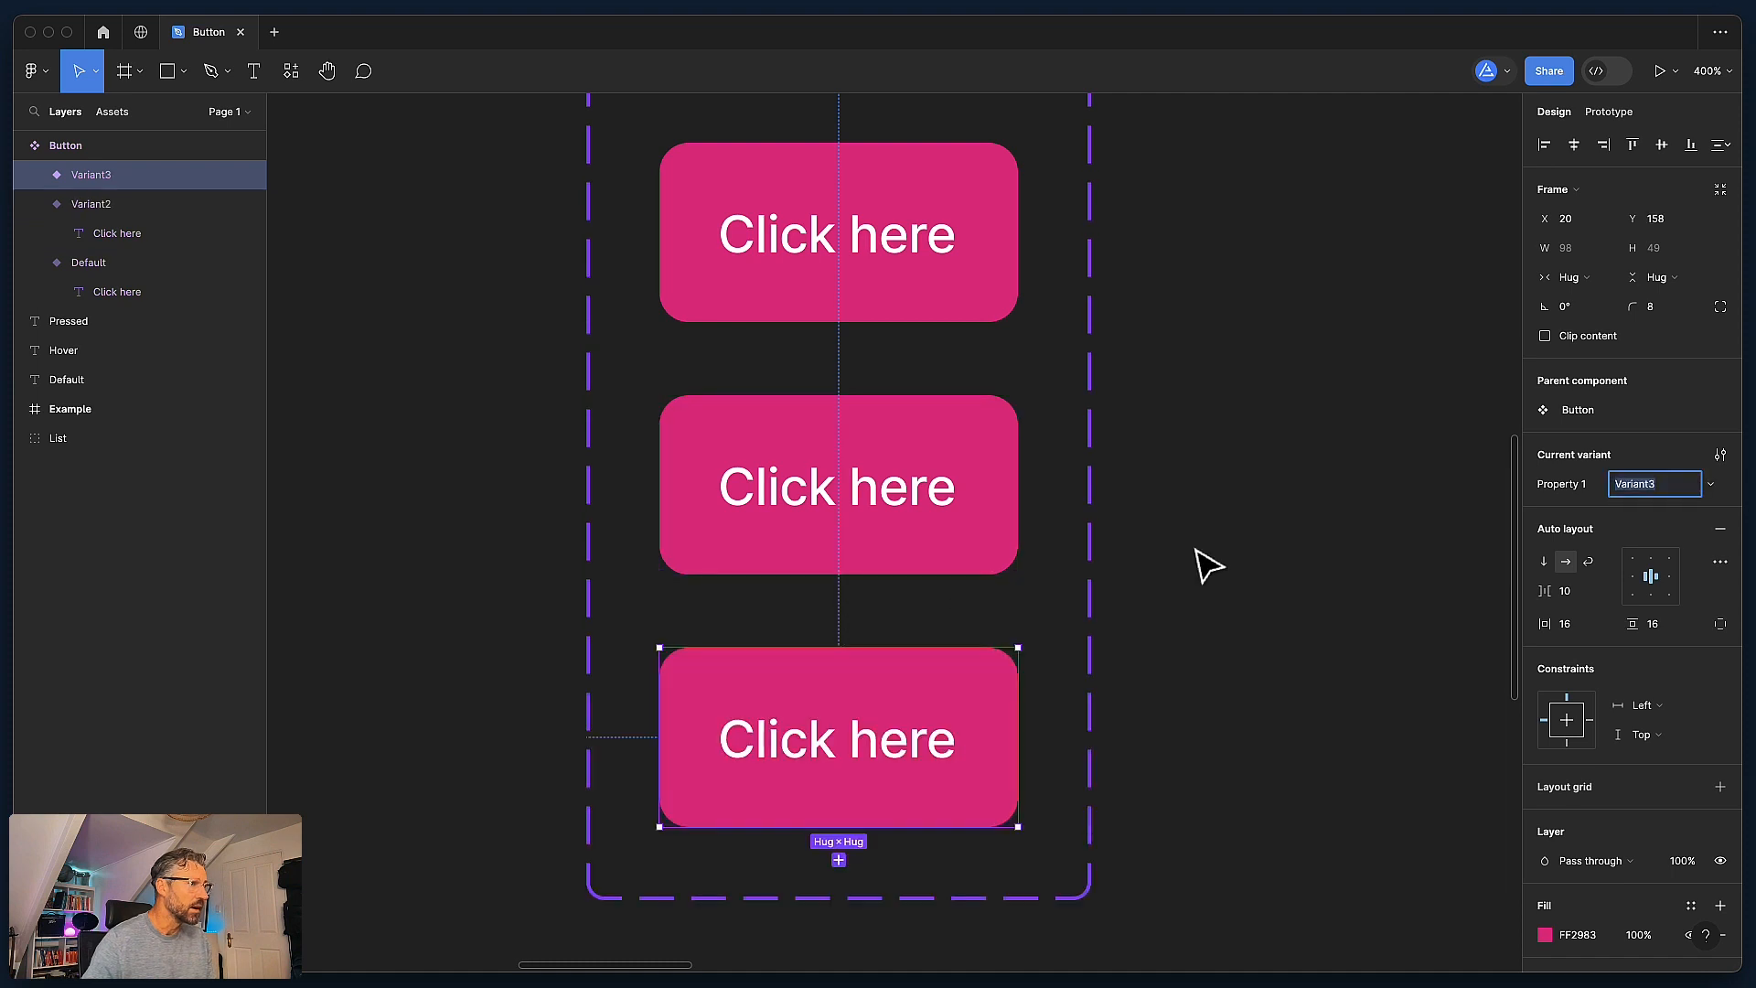
pyautogui.scroll(2, 1262, 553)
pyautogui.press('BackSpace')
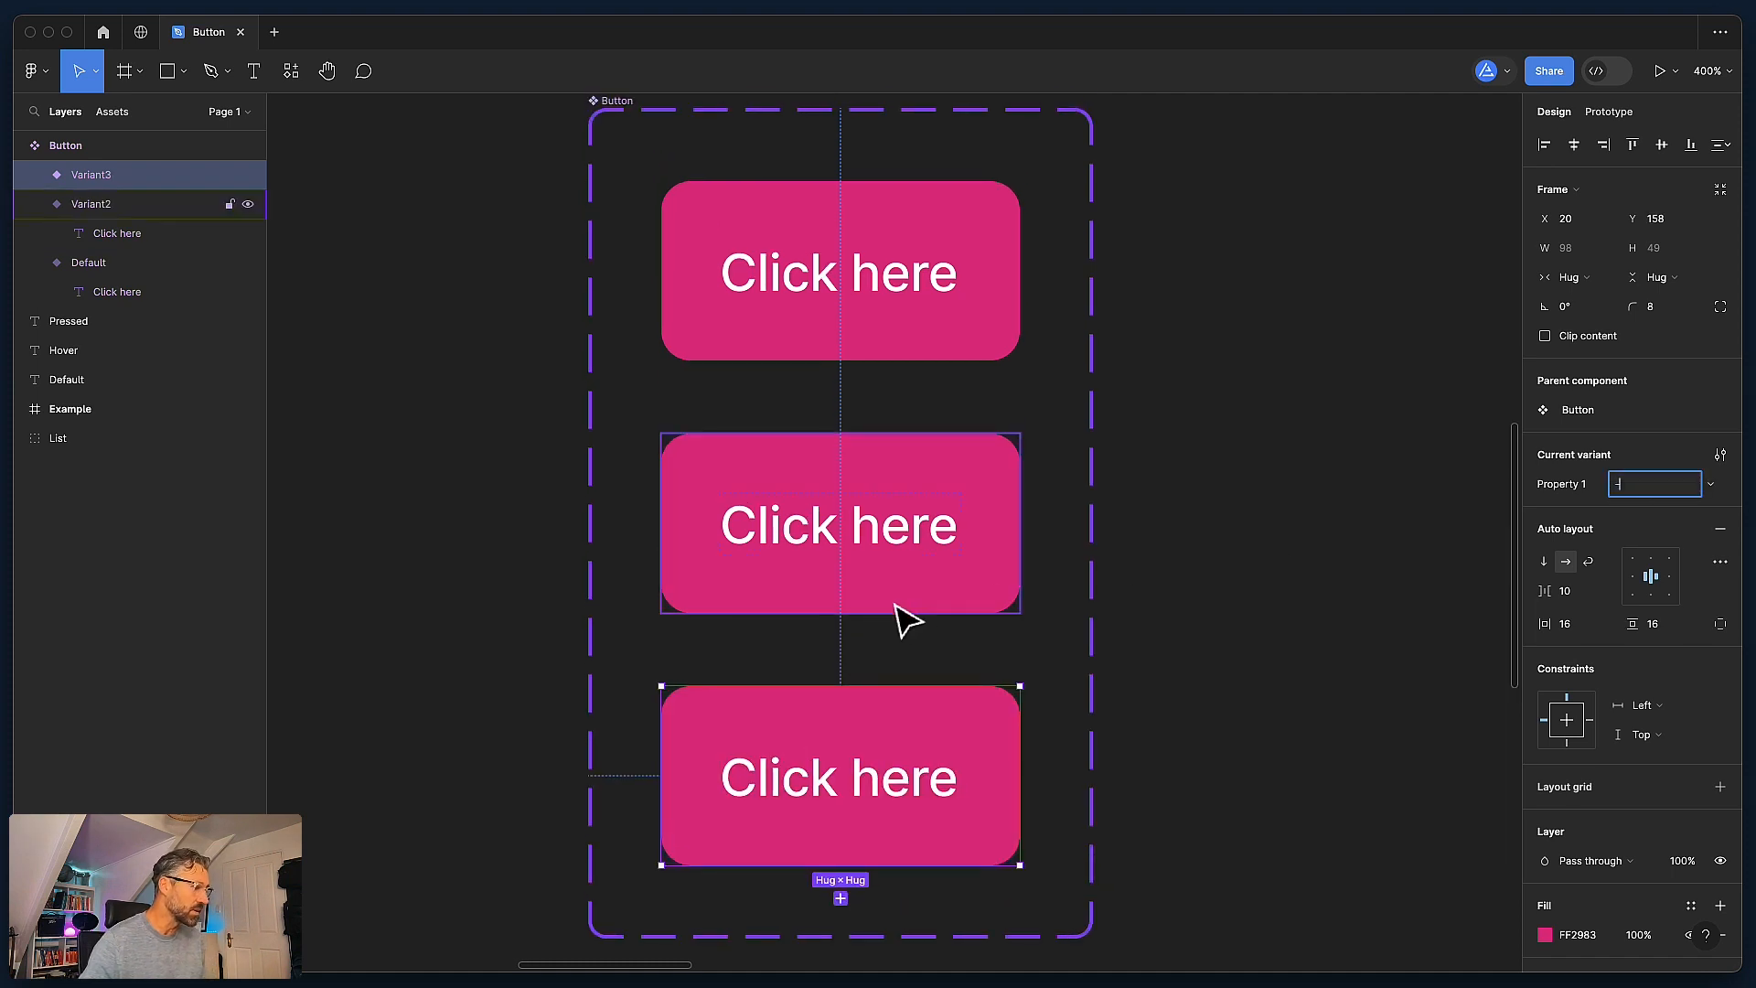
pyautogui.click(1262, 555)
# Step: Place the Default, Hover and Pressed text labels outside the component set, each beside its matching variant from first to third
pyautogui.press('-')
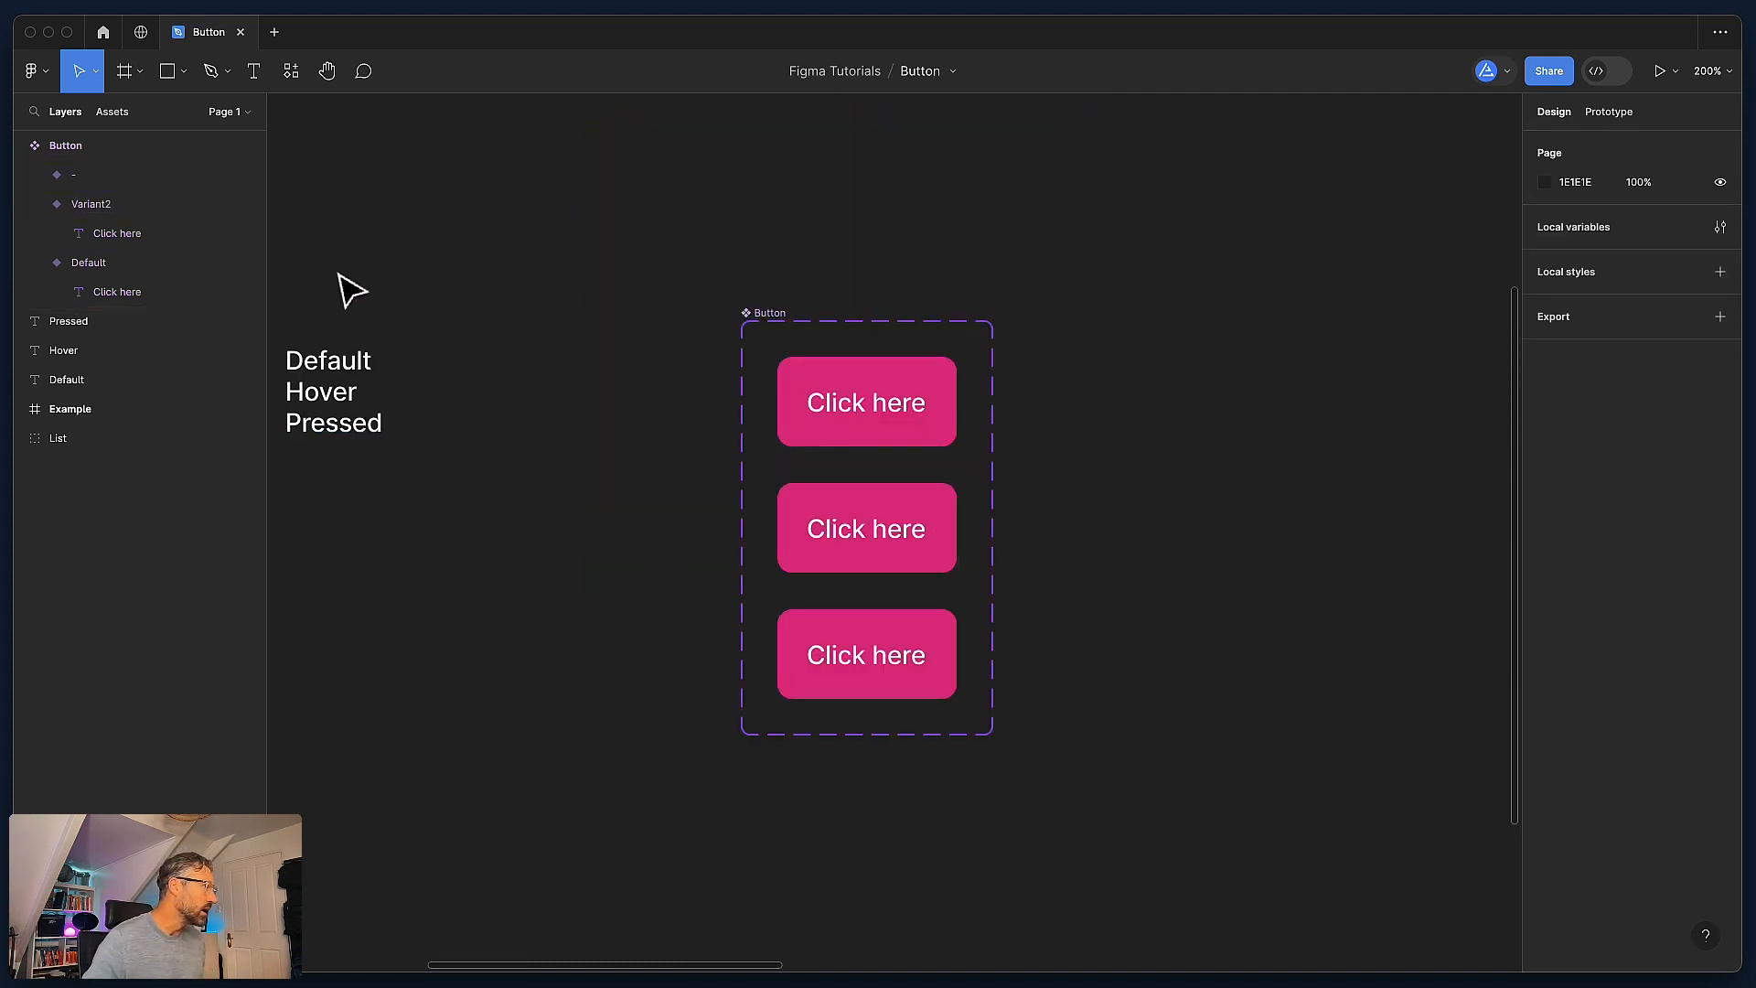
pyautogui.moveTo(339, 276); pyautogui.dragTo(329, 462)
pyautogui.moveTo(320, 403); pyautogui.dragTo(1030, 679)
pyautogui.click(1078, 600)
pyautogui.moveTo(1031, 454); pyautogui.dragTo(1034, 548)
pyautogui.click(1154, 547)
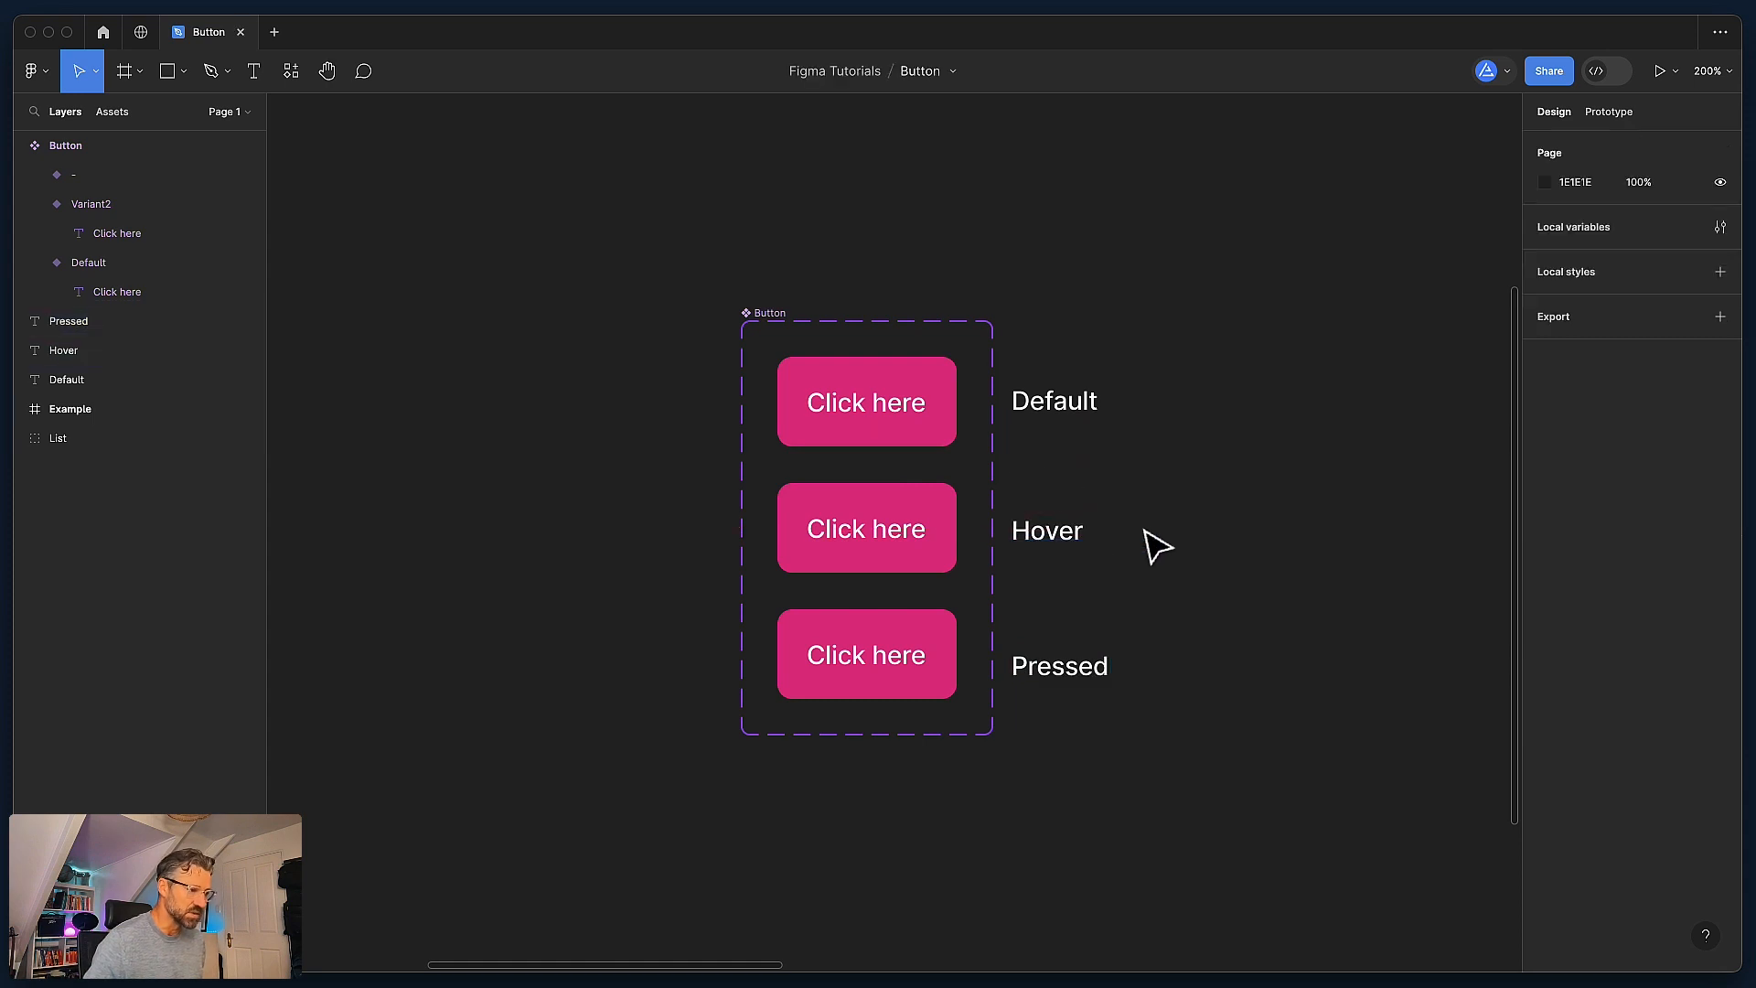
# Step: Inspect the Button component set's Property 1 and the property value of each of its three variants
pyautogui.press('super+equal')
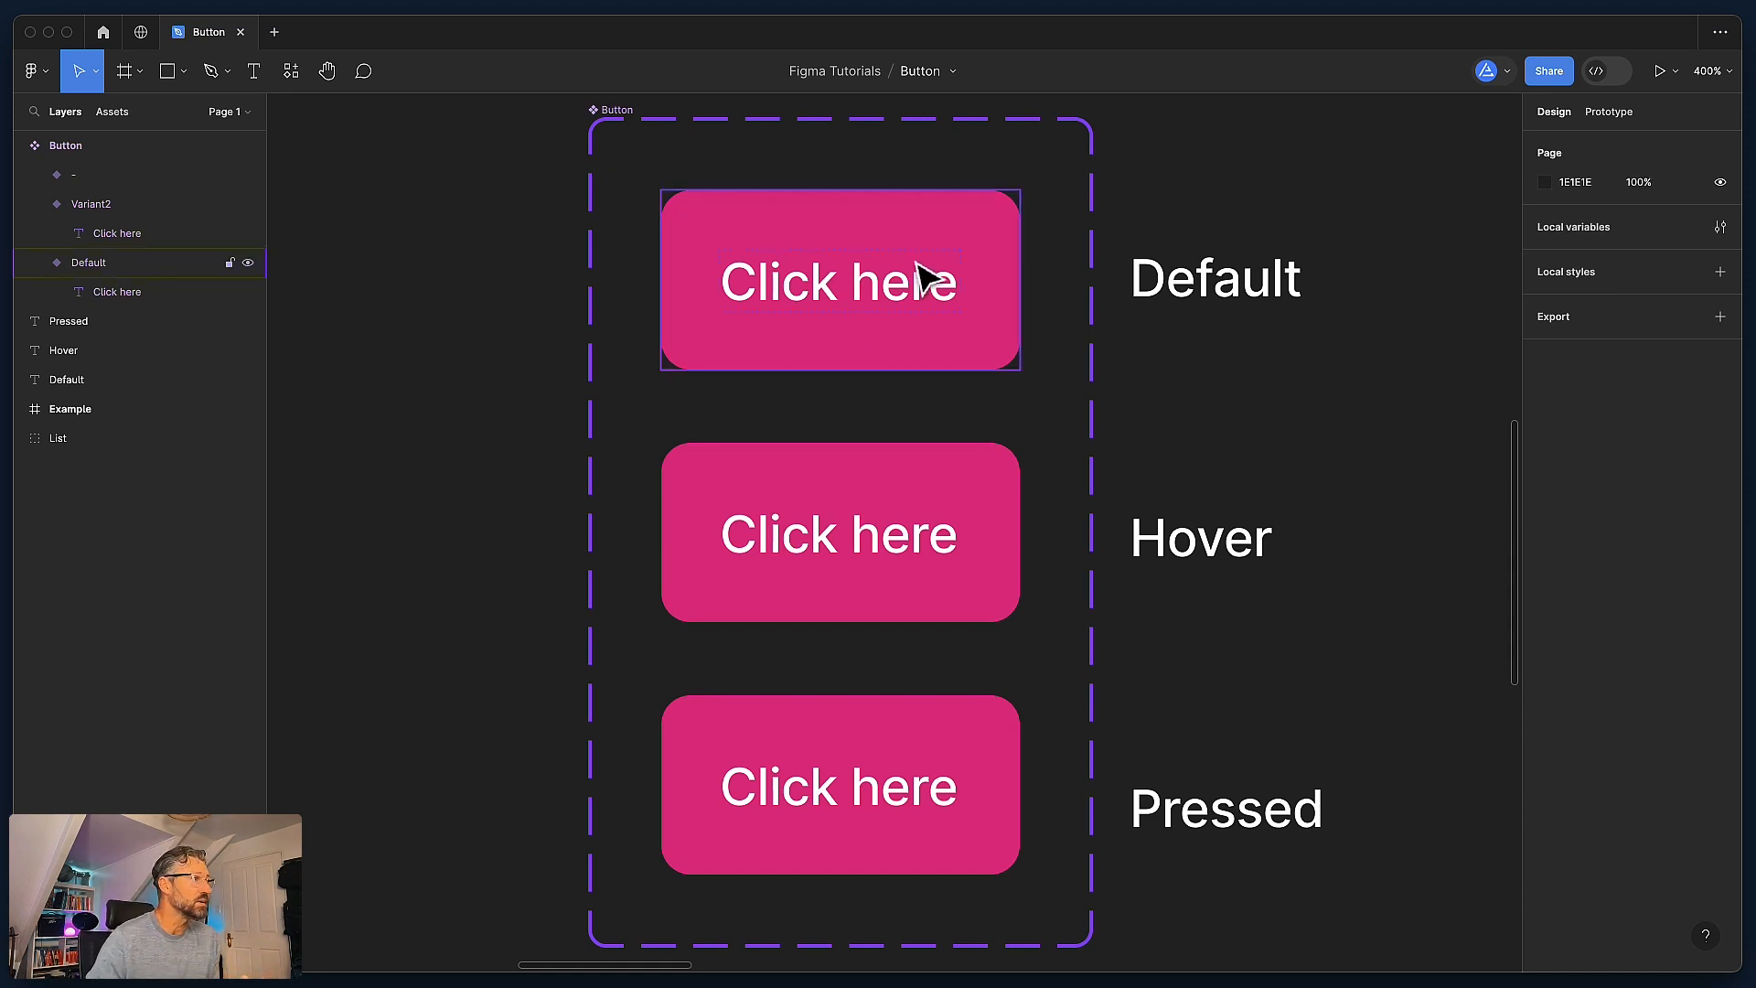
pyautogui.click(613, 116)
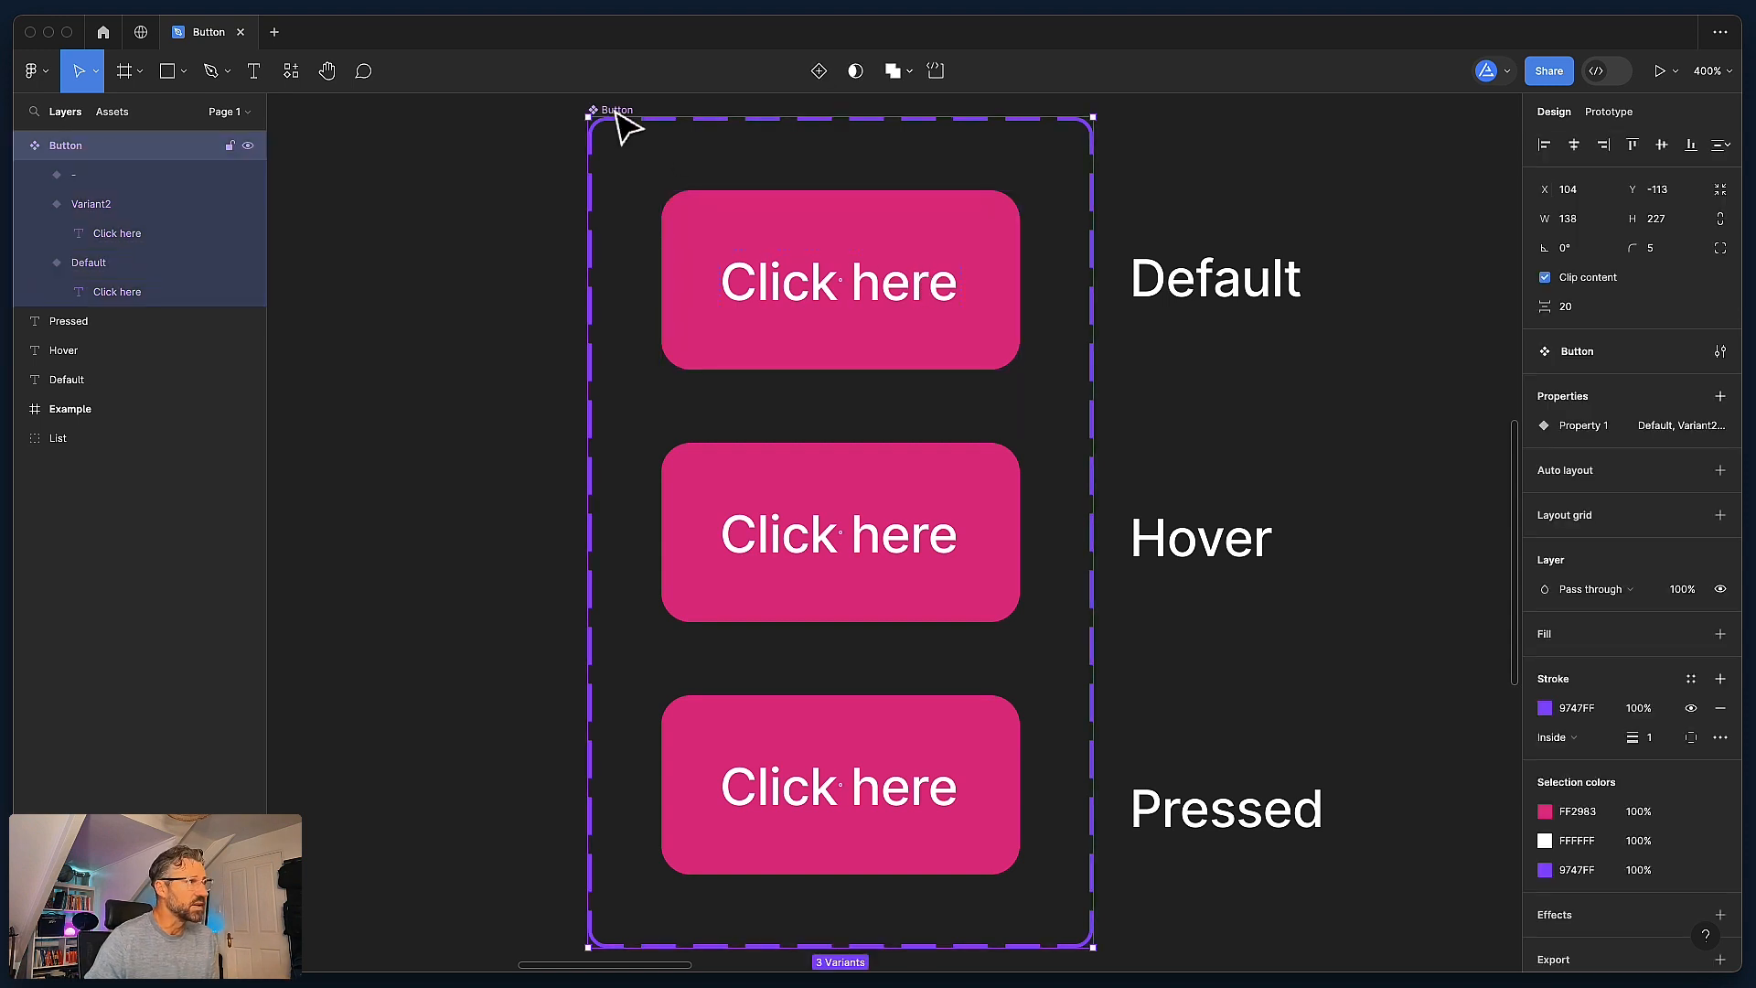
pyautogui.click(1580, 426)
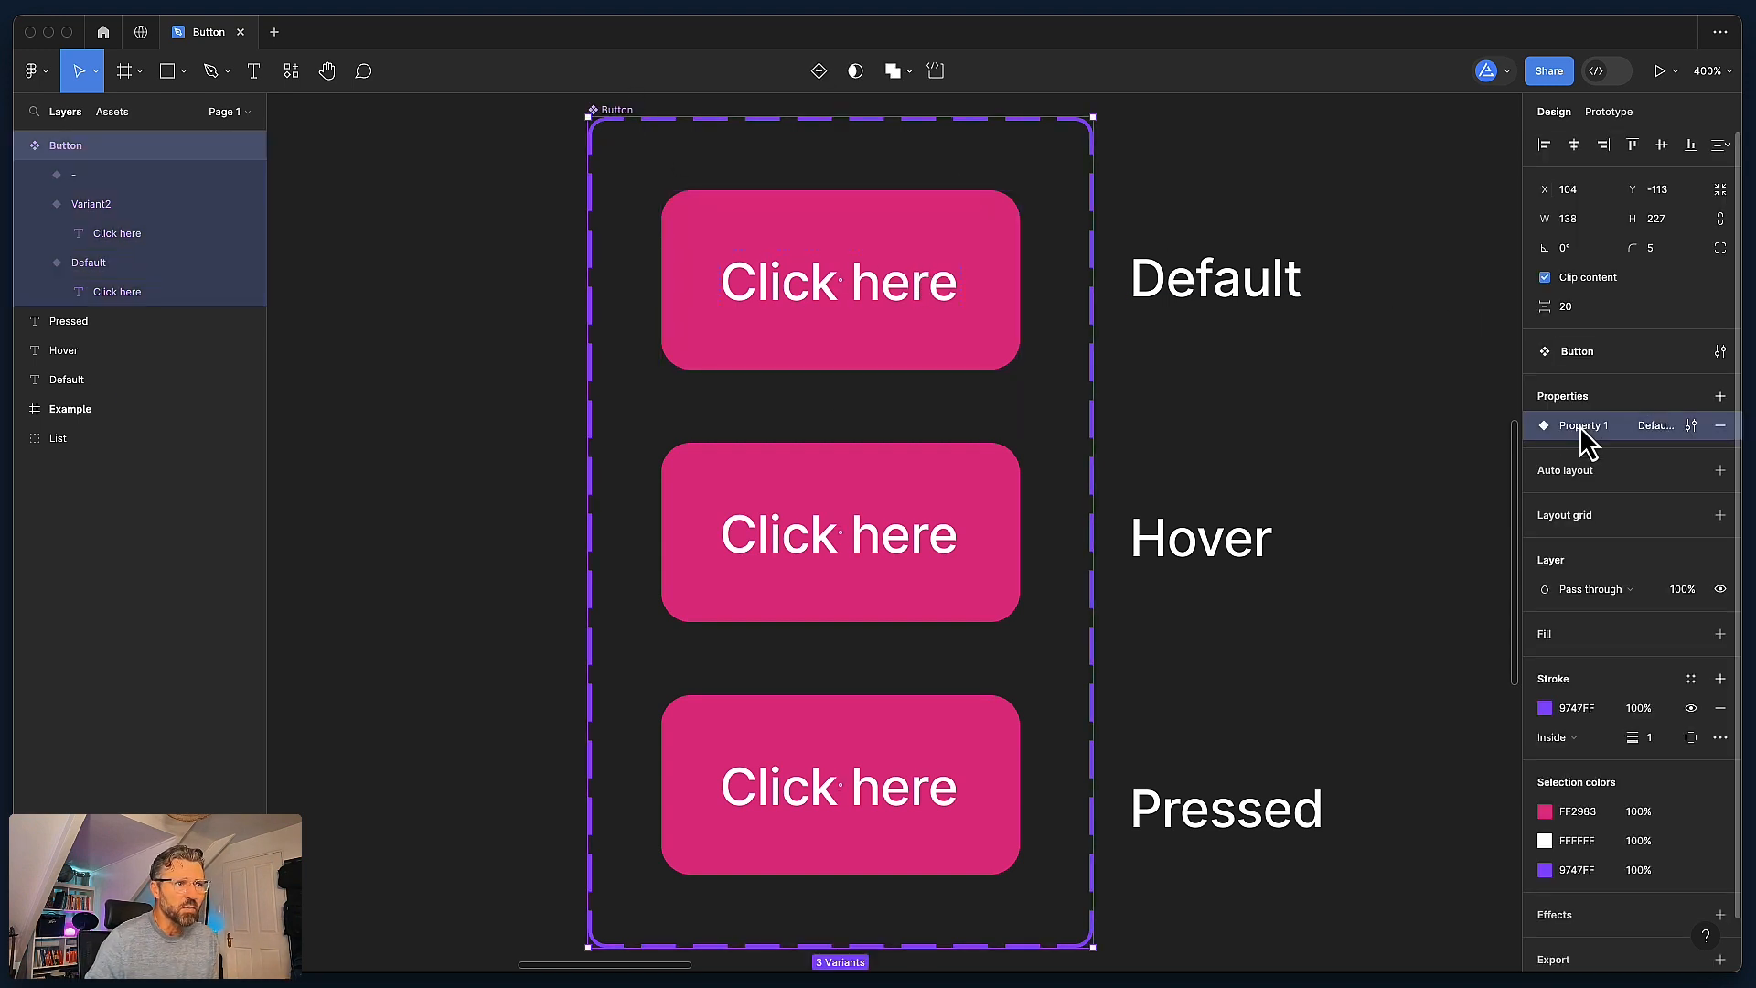
pyautogui.click(1697, 426)
pyautogui.click(1653, 397)
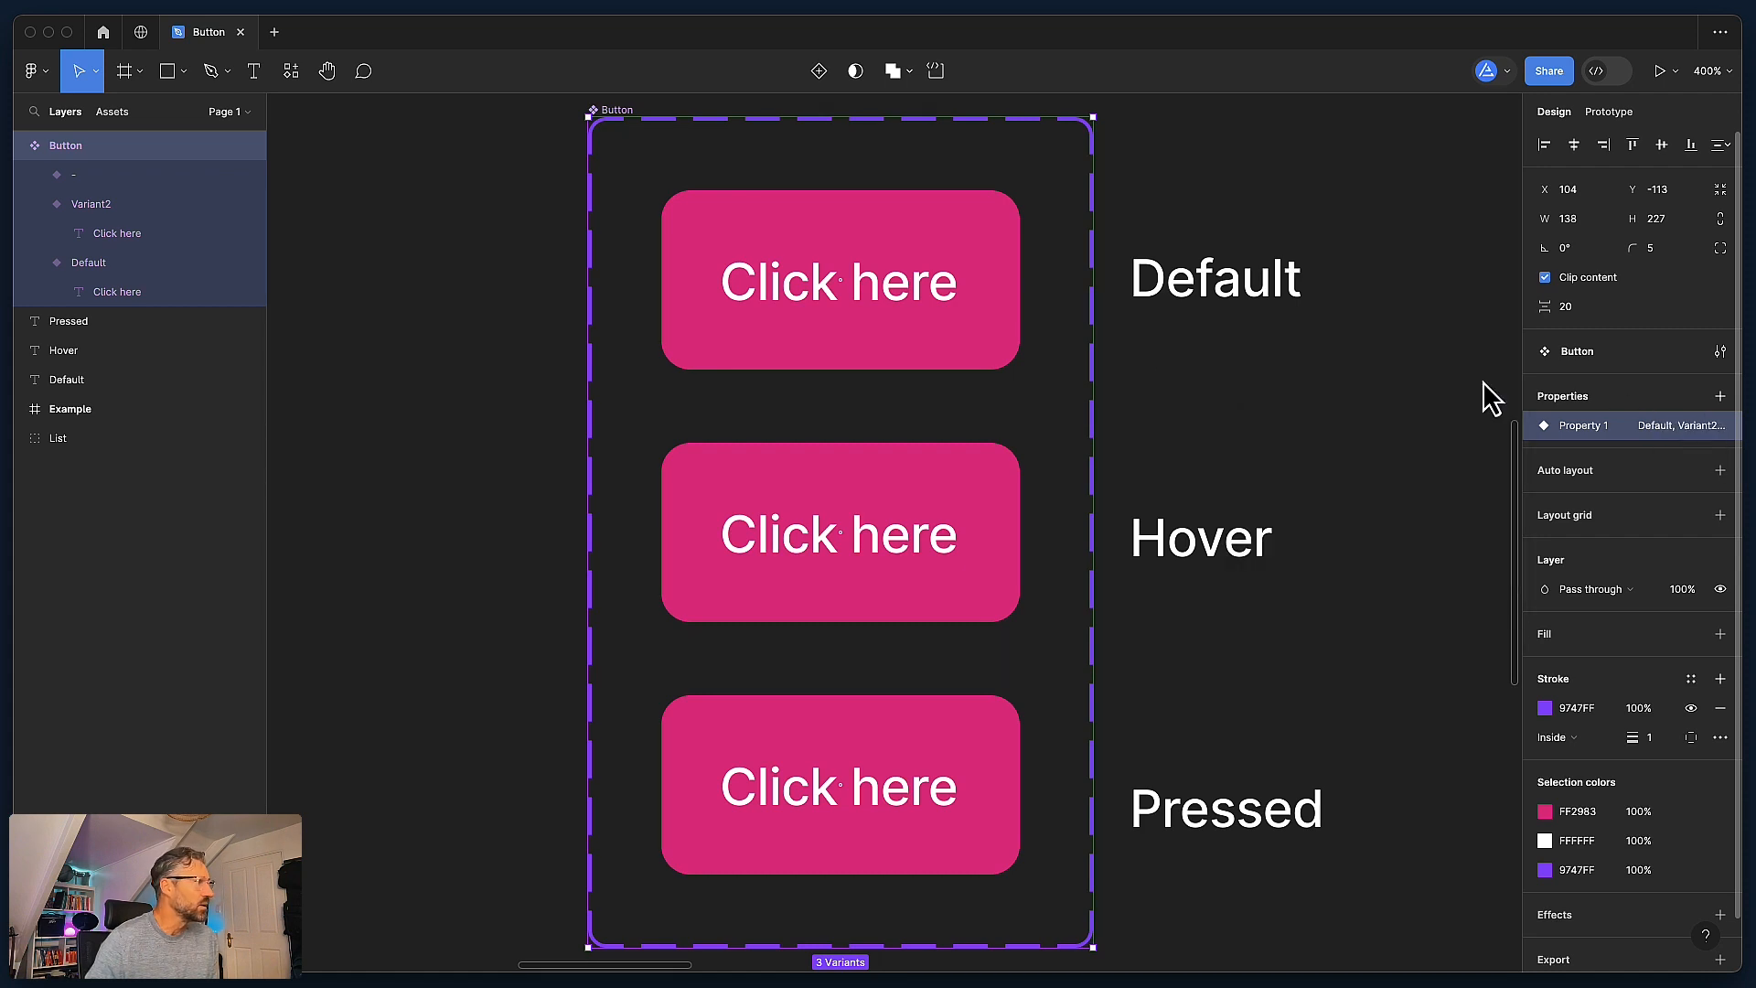
pyautogui.click(435, 290)
pyautogui.click(842, 294)
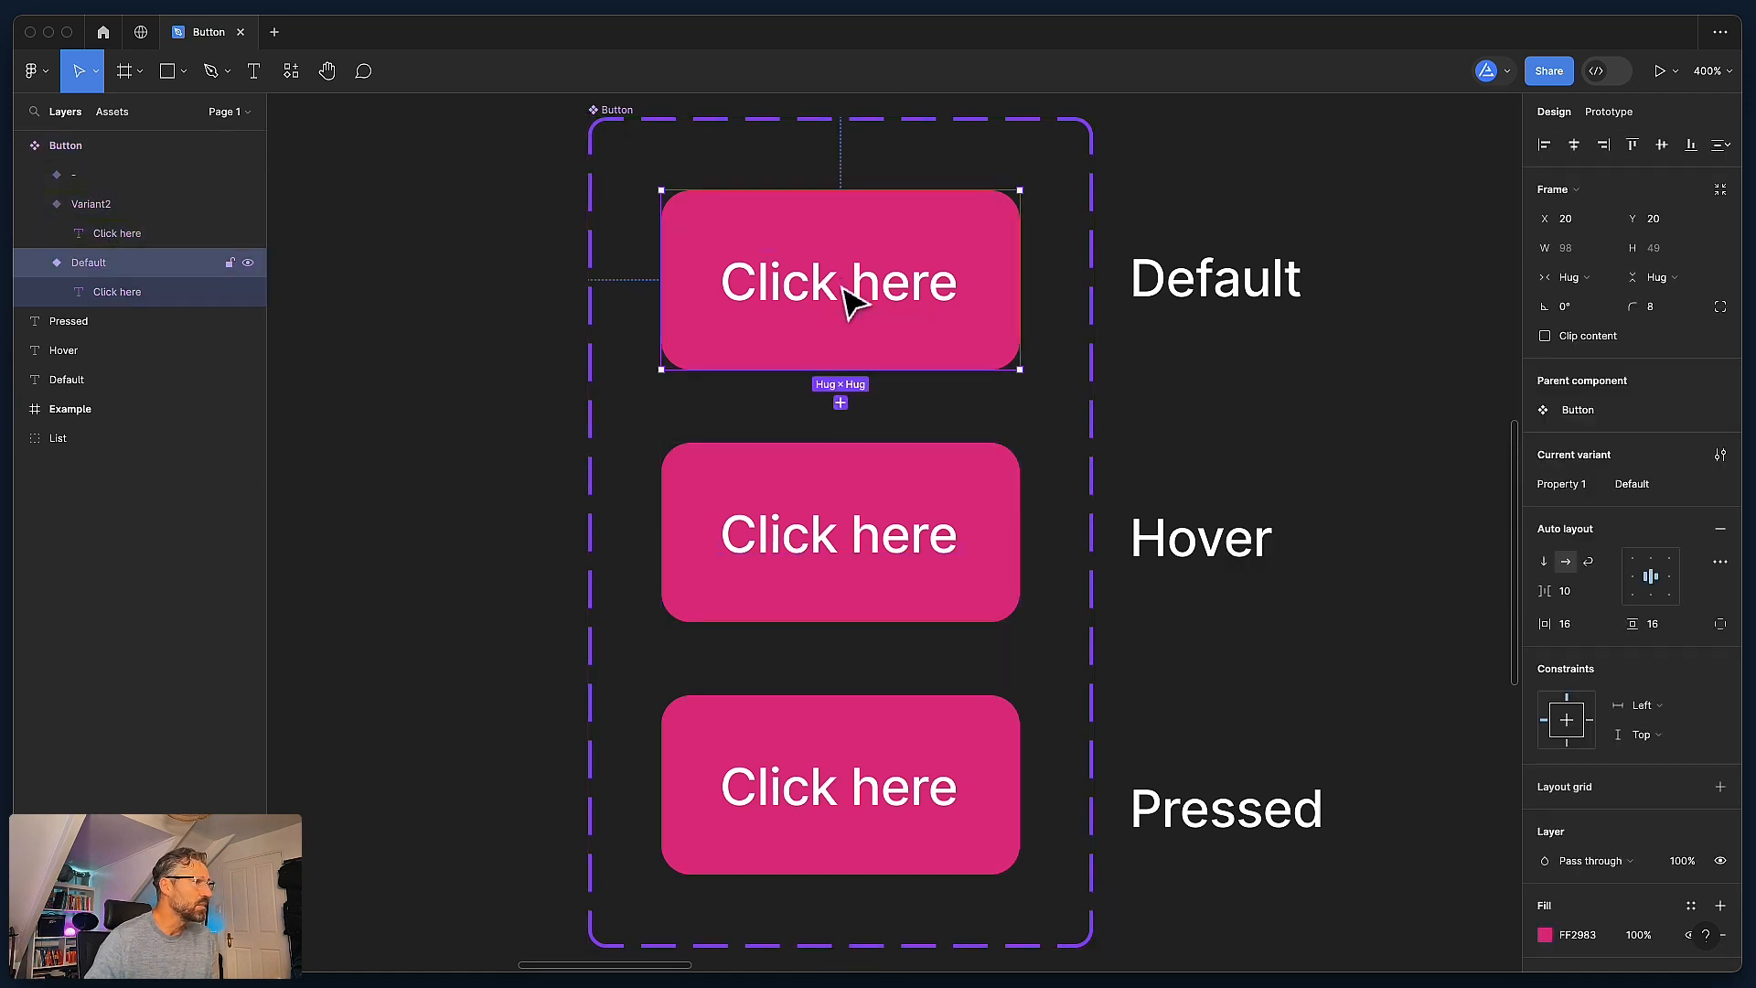
pyautogui.click(823, 507)
pyautogui.click(784, 779)
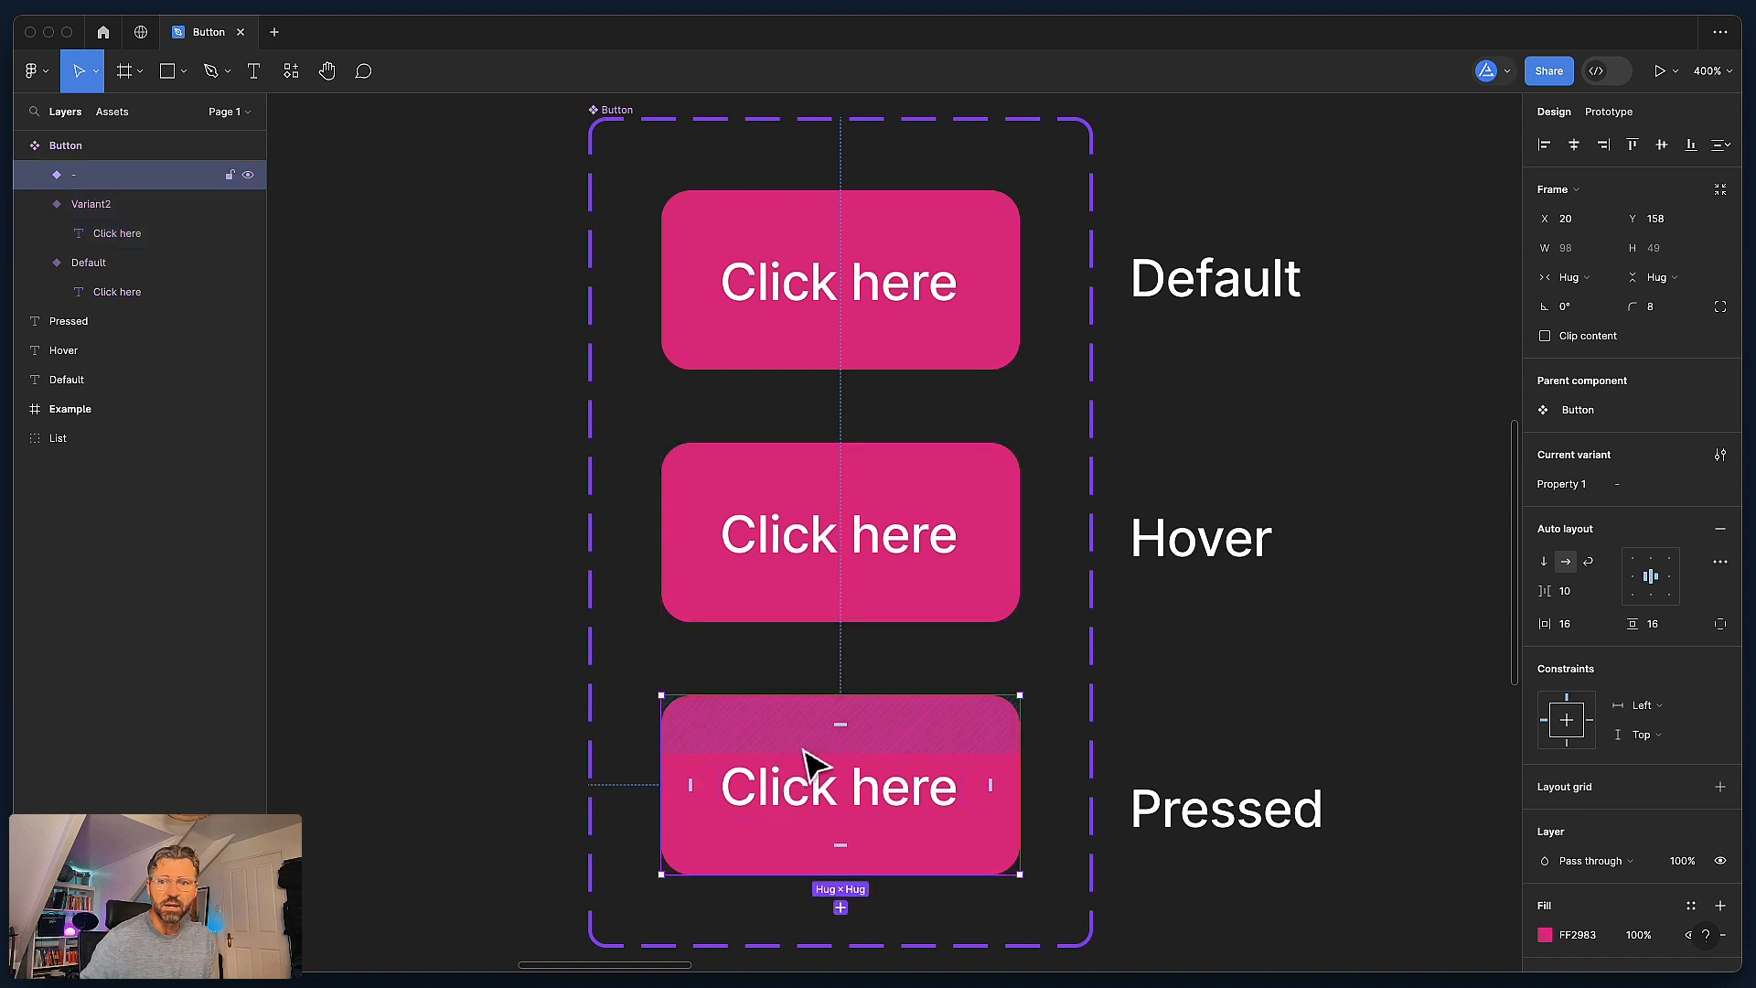
pyautogui.click(1356, 418)
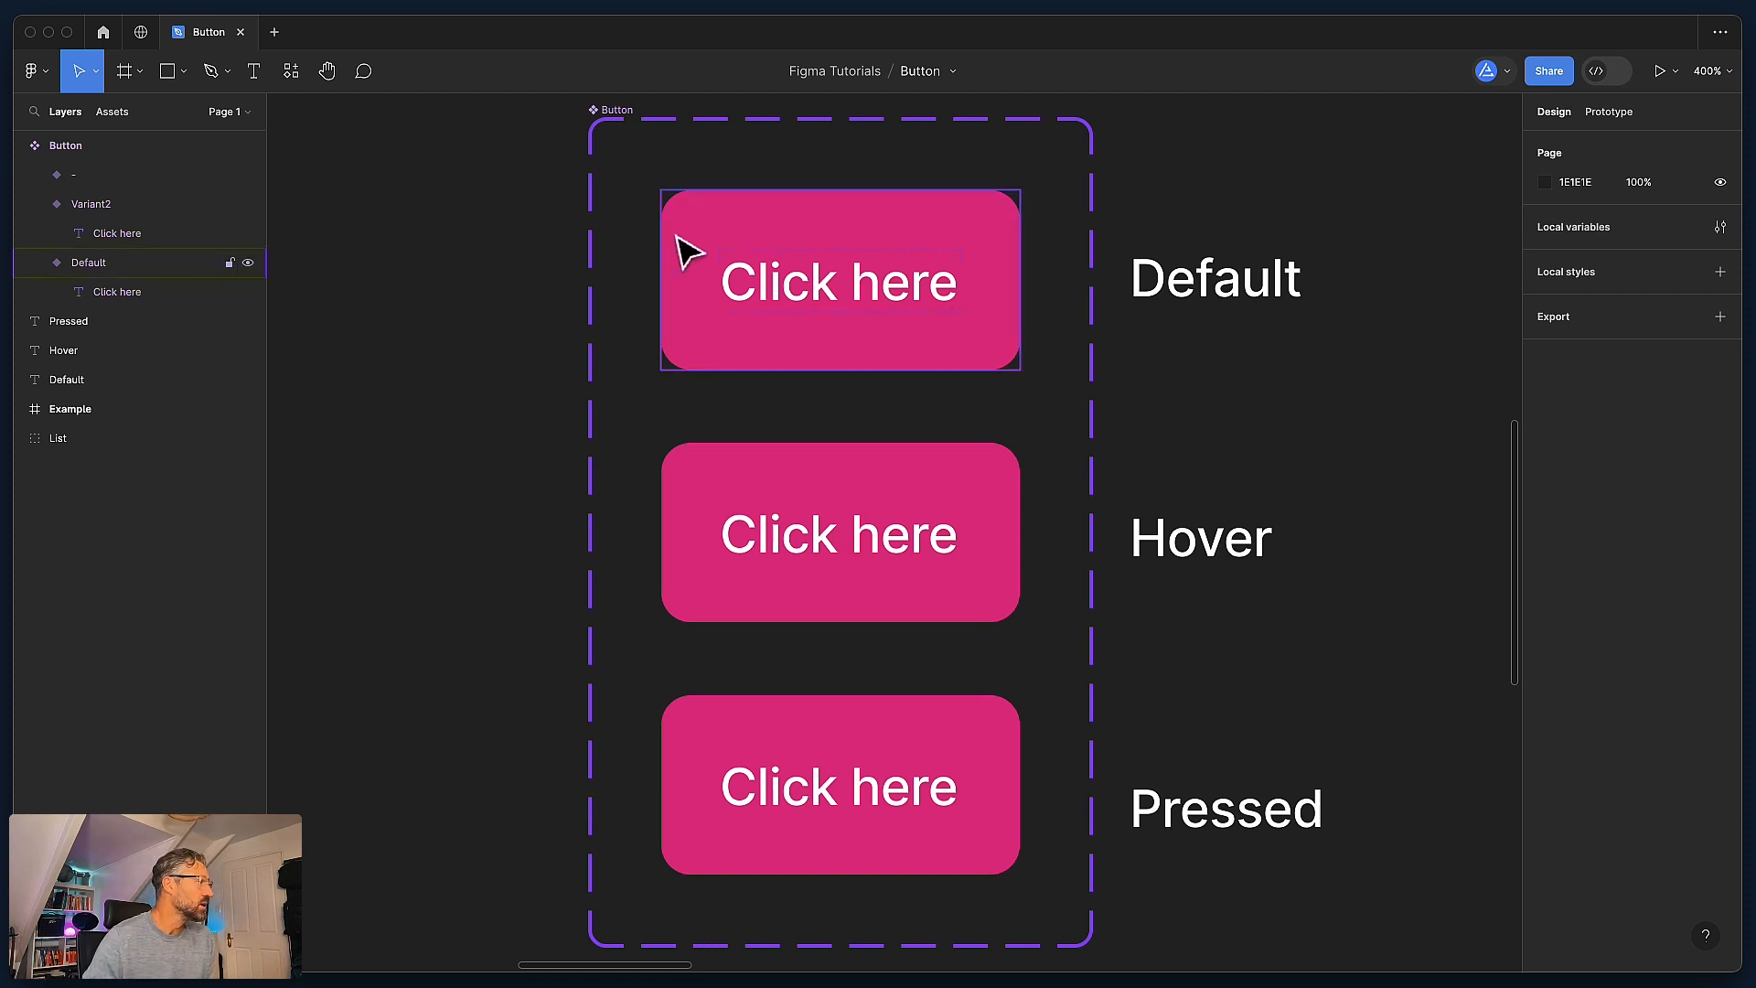
# Step: Rename the first variant's layer so that its property reads State=Default
pyautogui.click(736, 273)
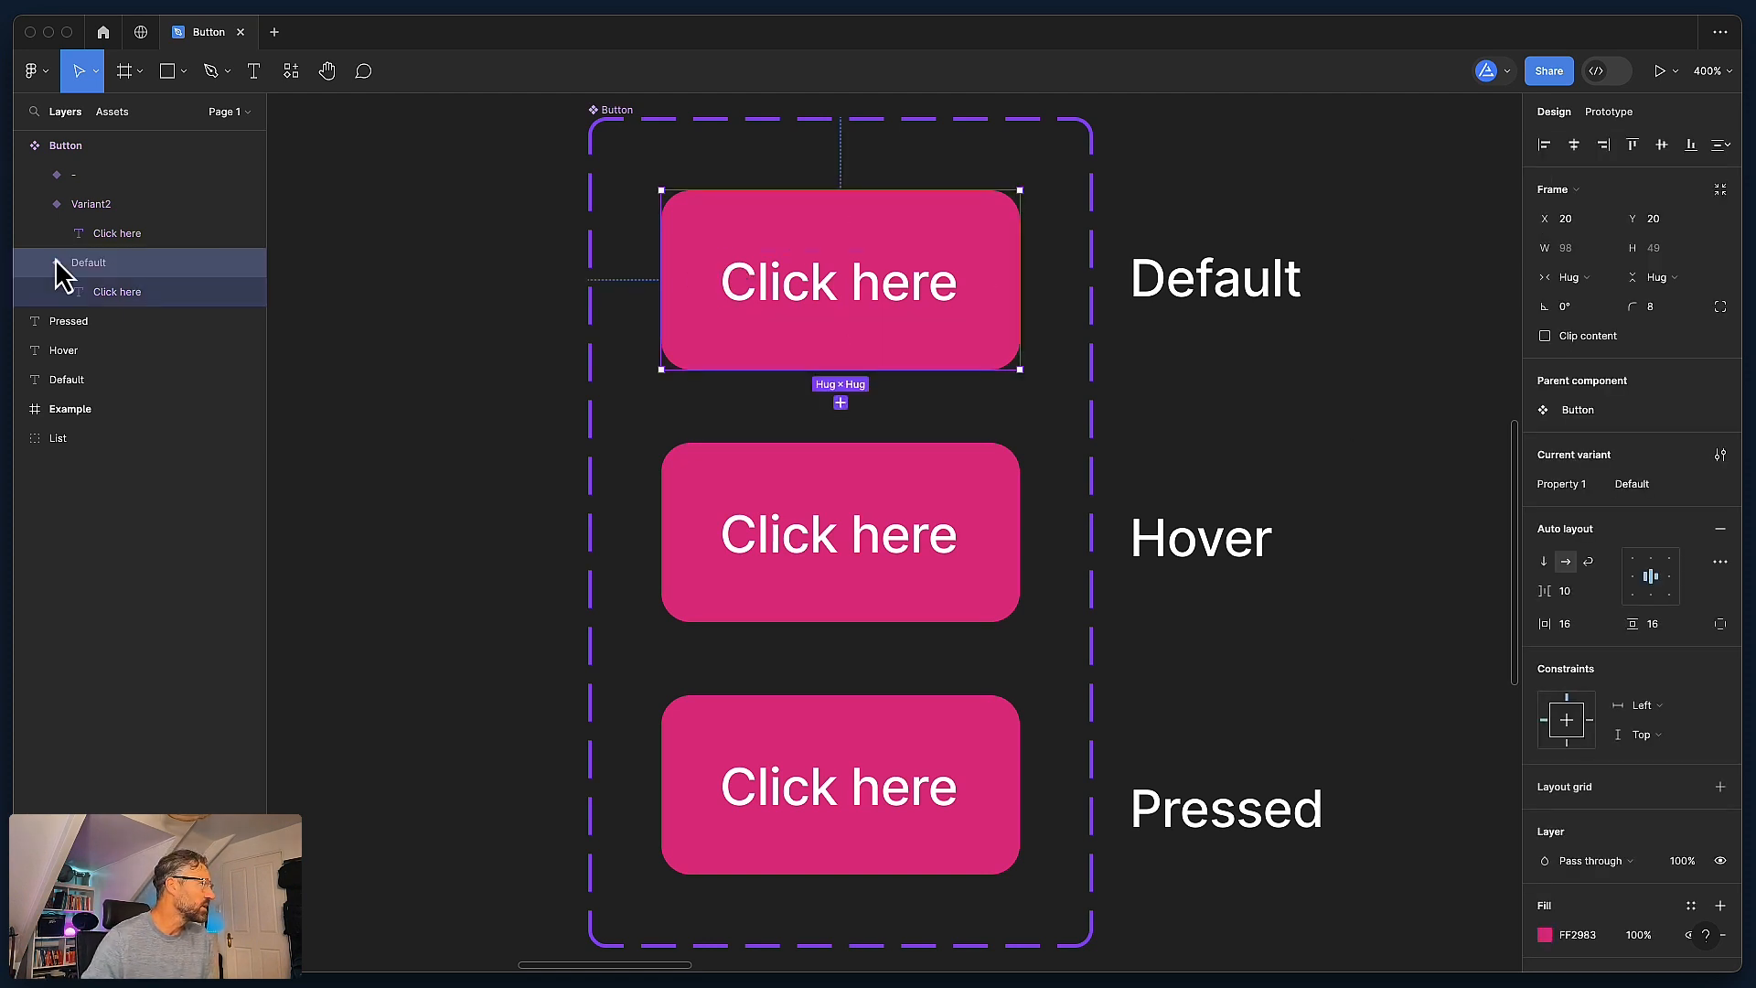
pyautogui.doubleClick(86, 264)
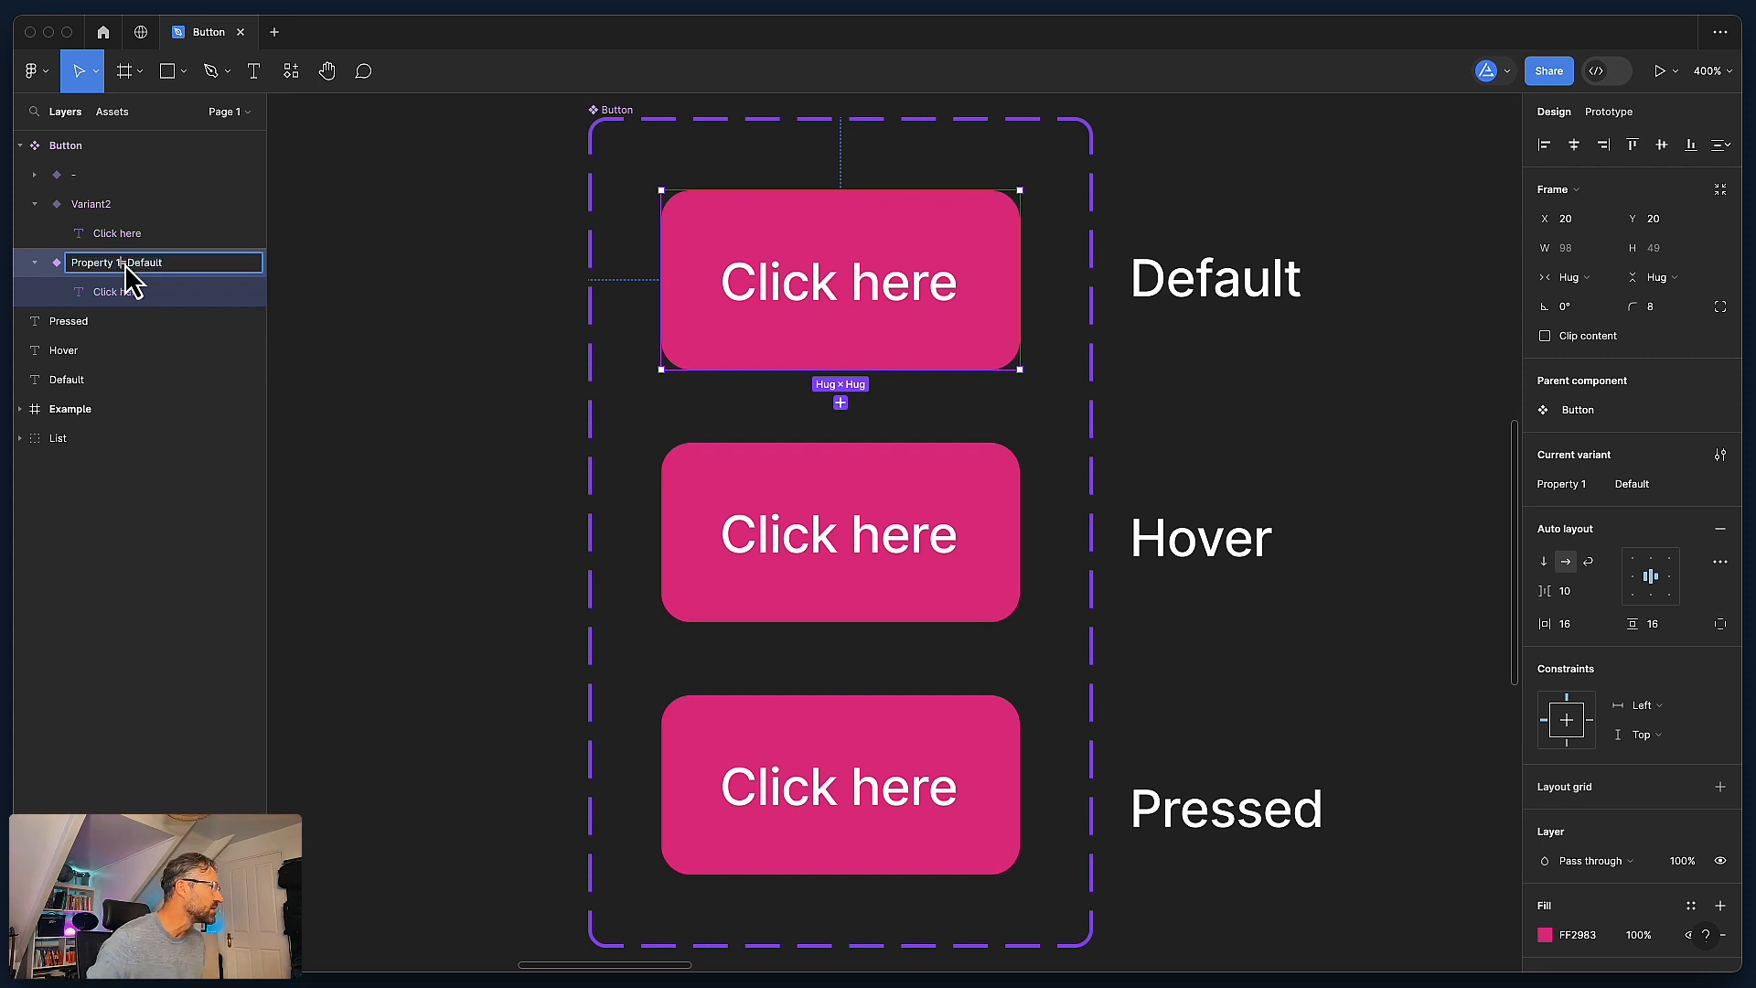
pyautogui.moveTo(127, 264); pyautogui.dragTo(62, 268)
pyautogui.press('BackSpace')
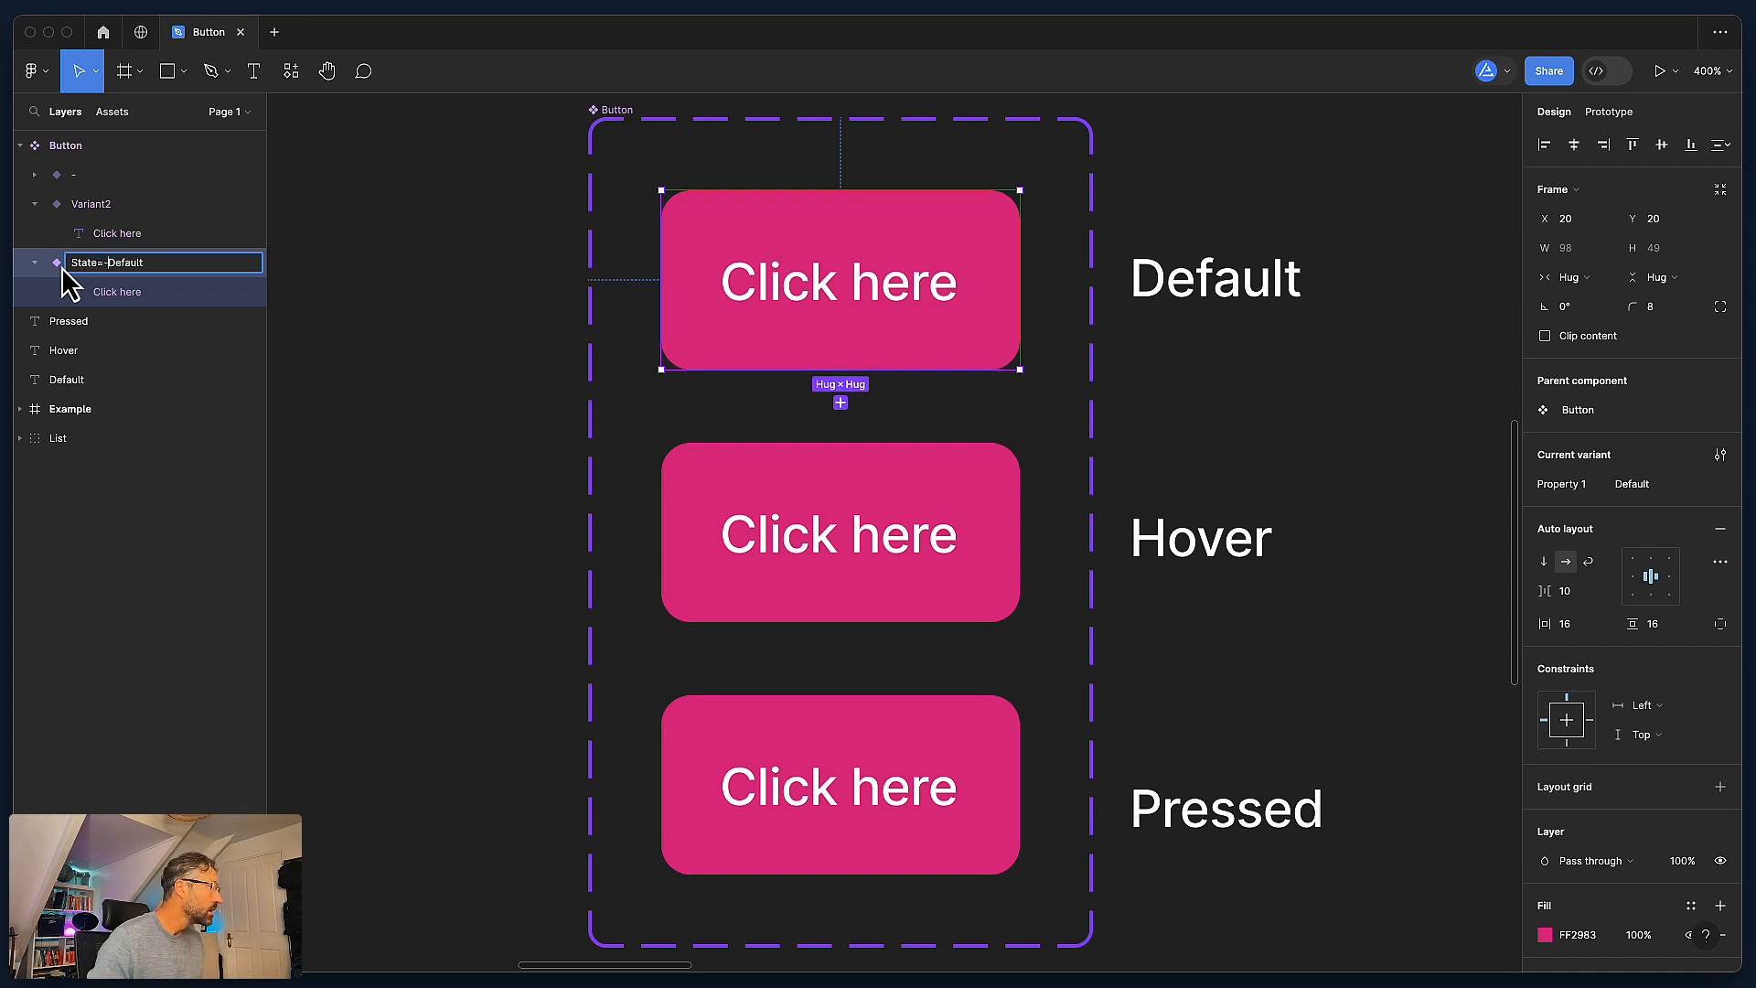
pyautogui.press('Return')
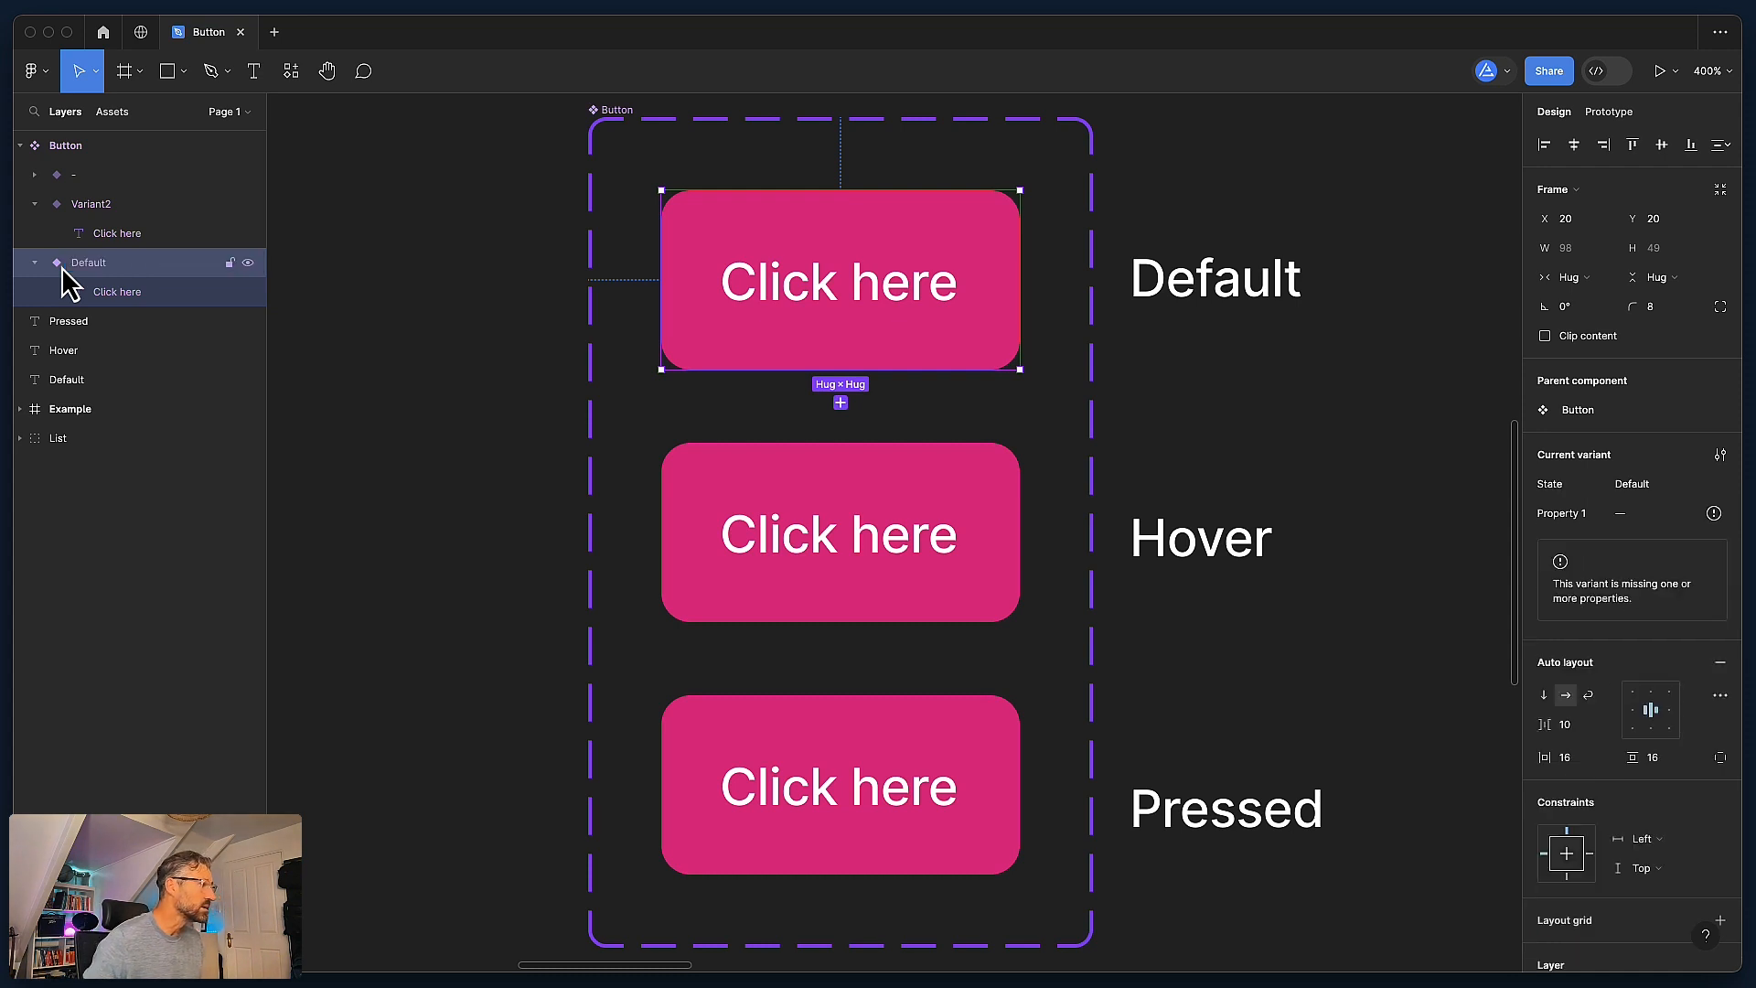
# Step: Rename the second variant's layer as State=Hover
pyautogui.click(727, 471)
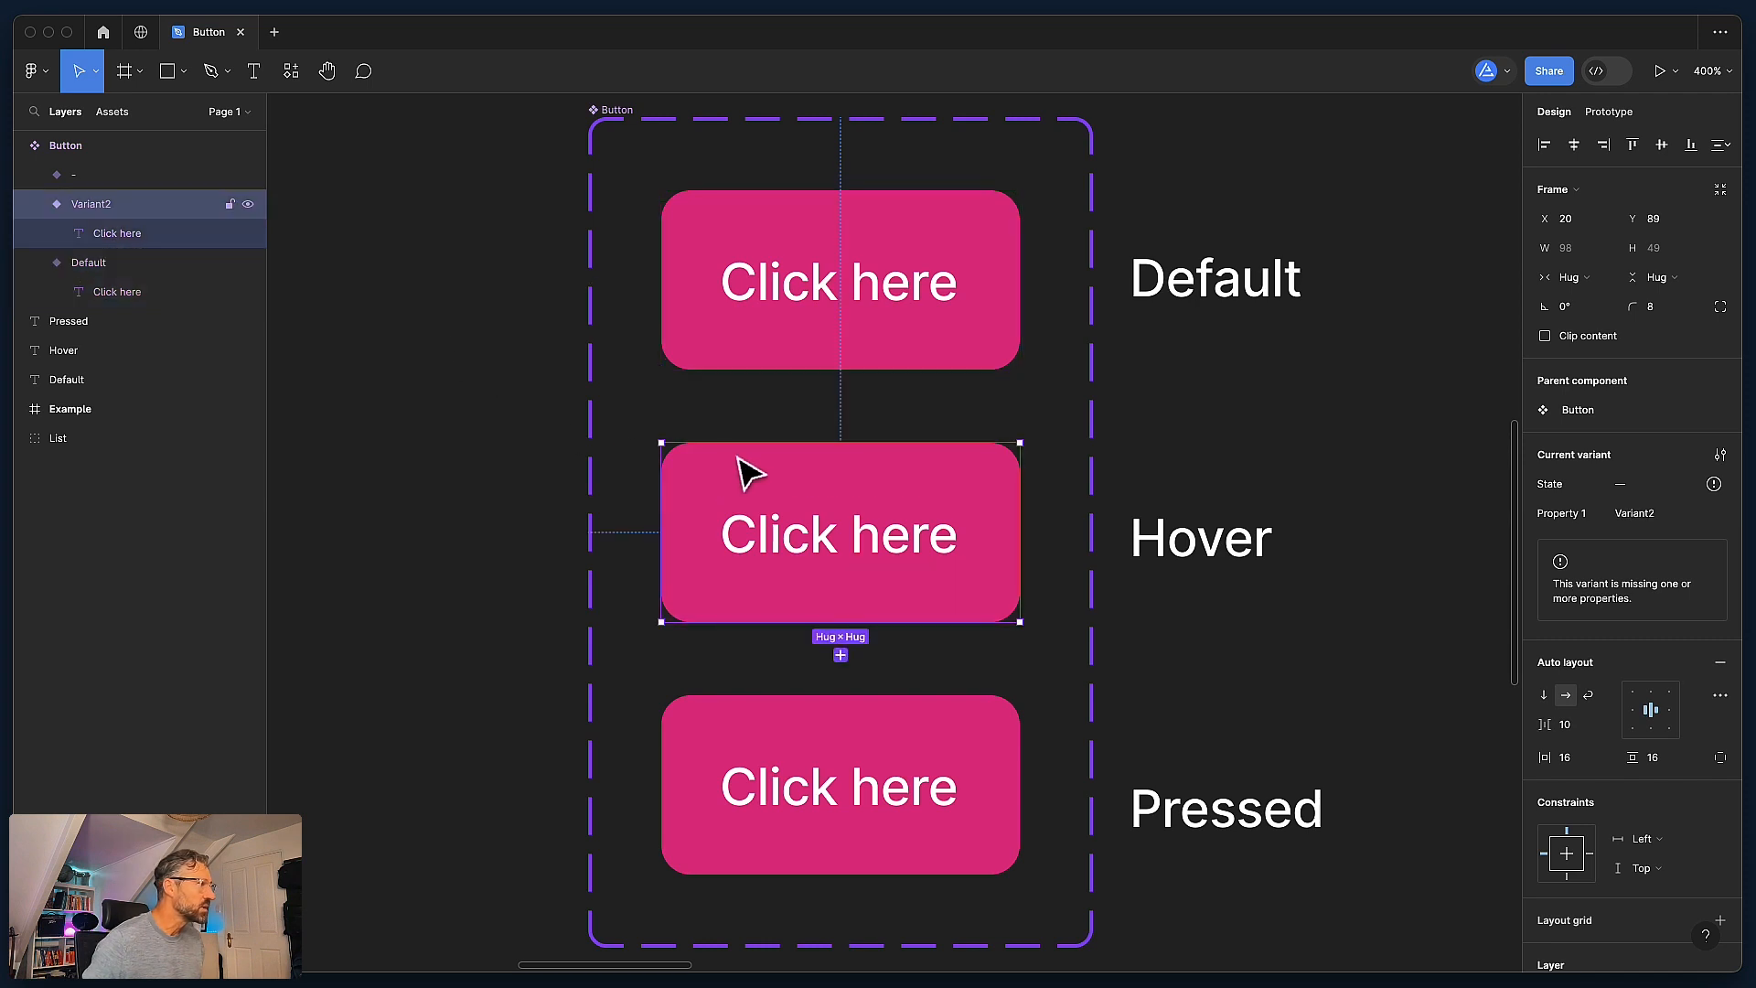
pyautogui.doubleClick(100, 206)
pyautogui.write('State=')
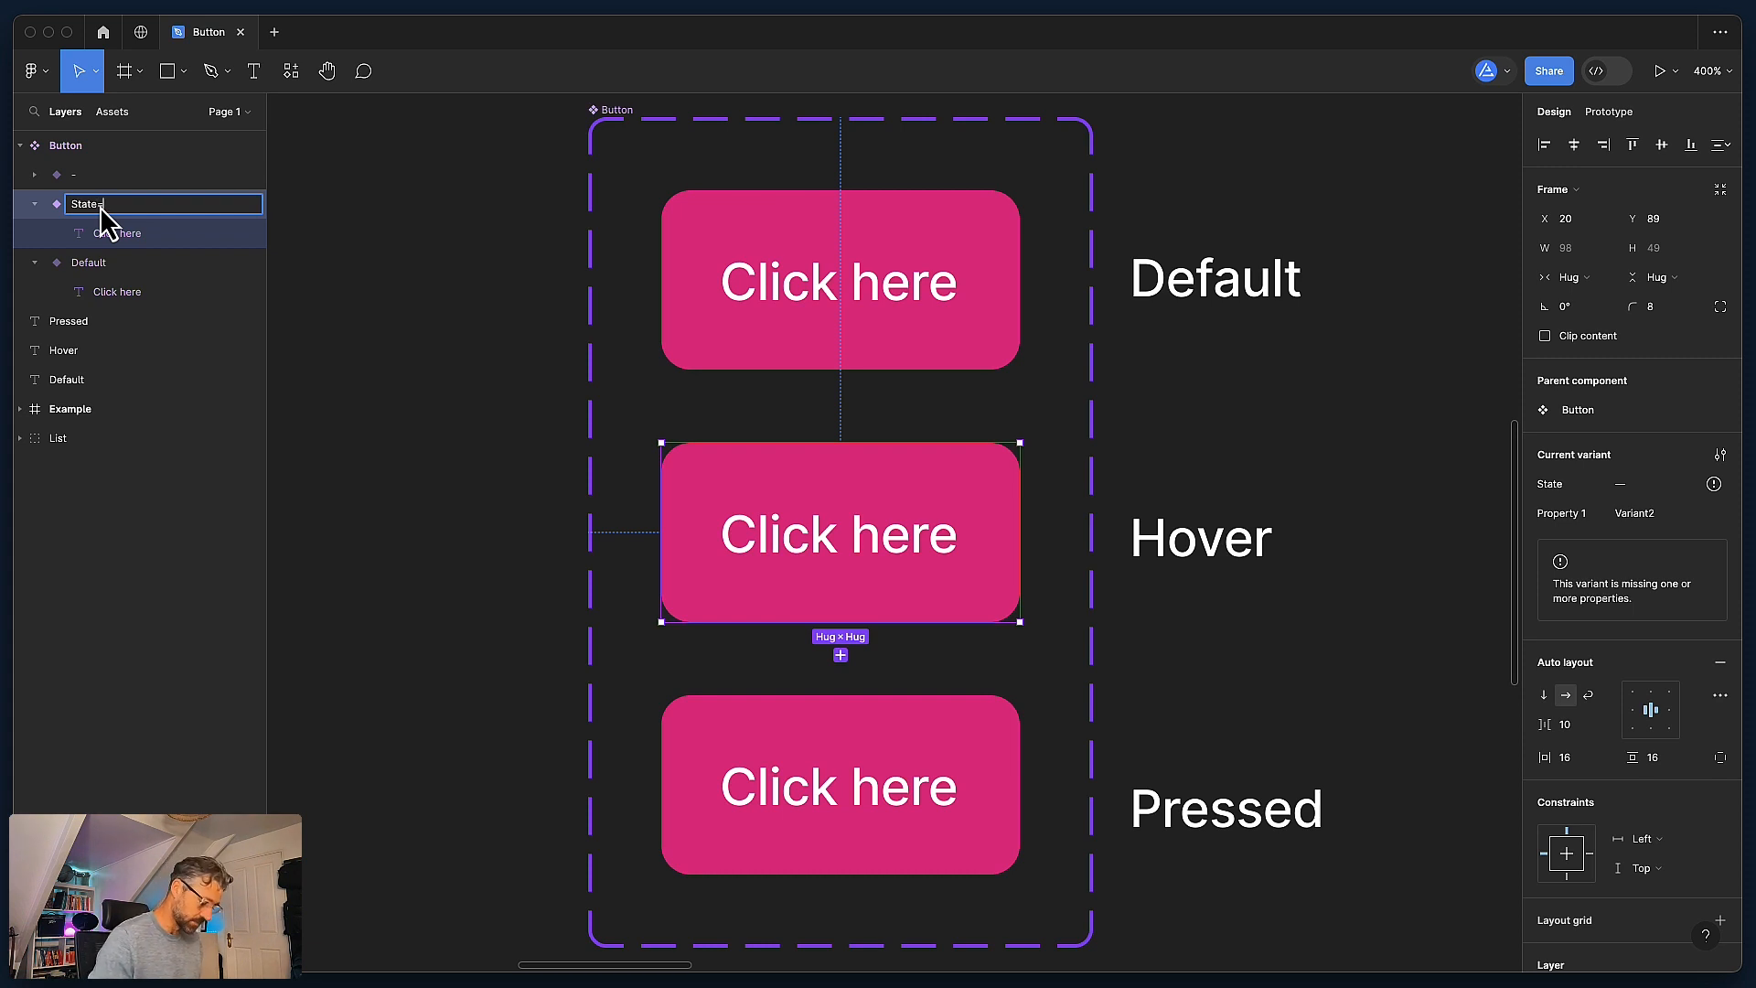
pyautogui.write('Hov')
pyautogui.write('er')
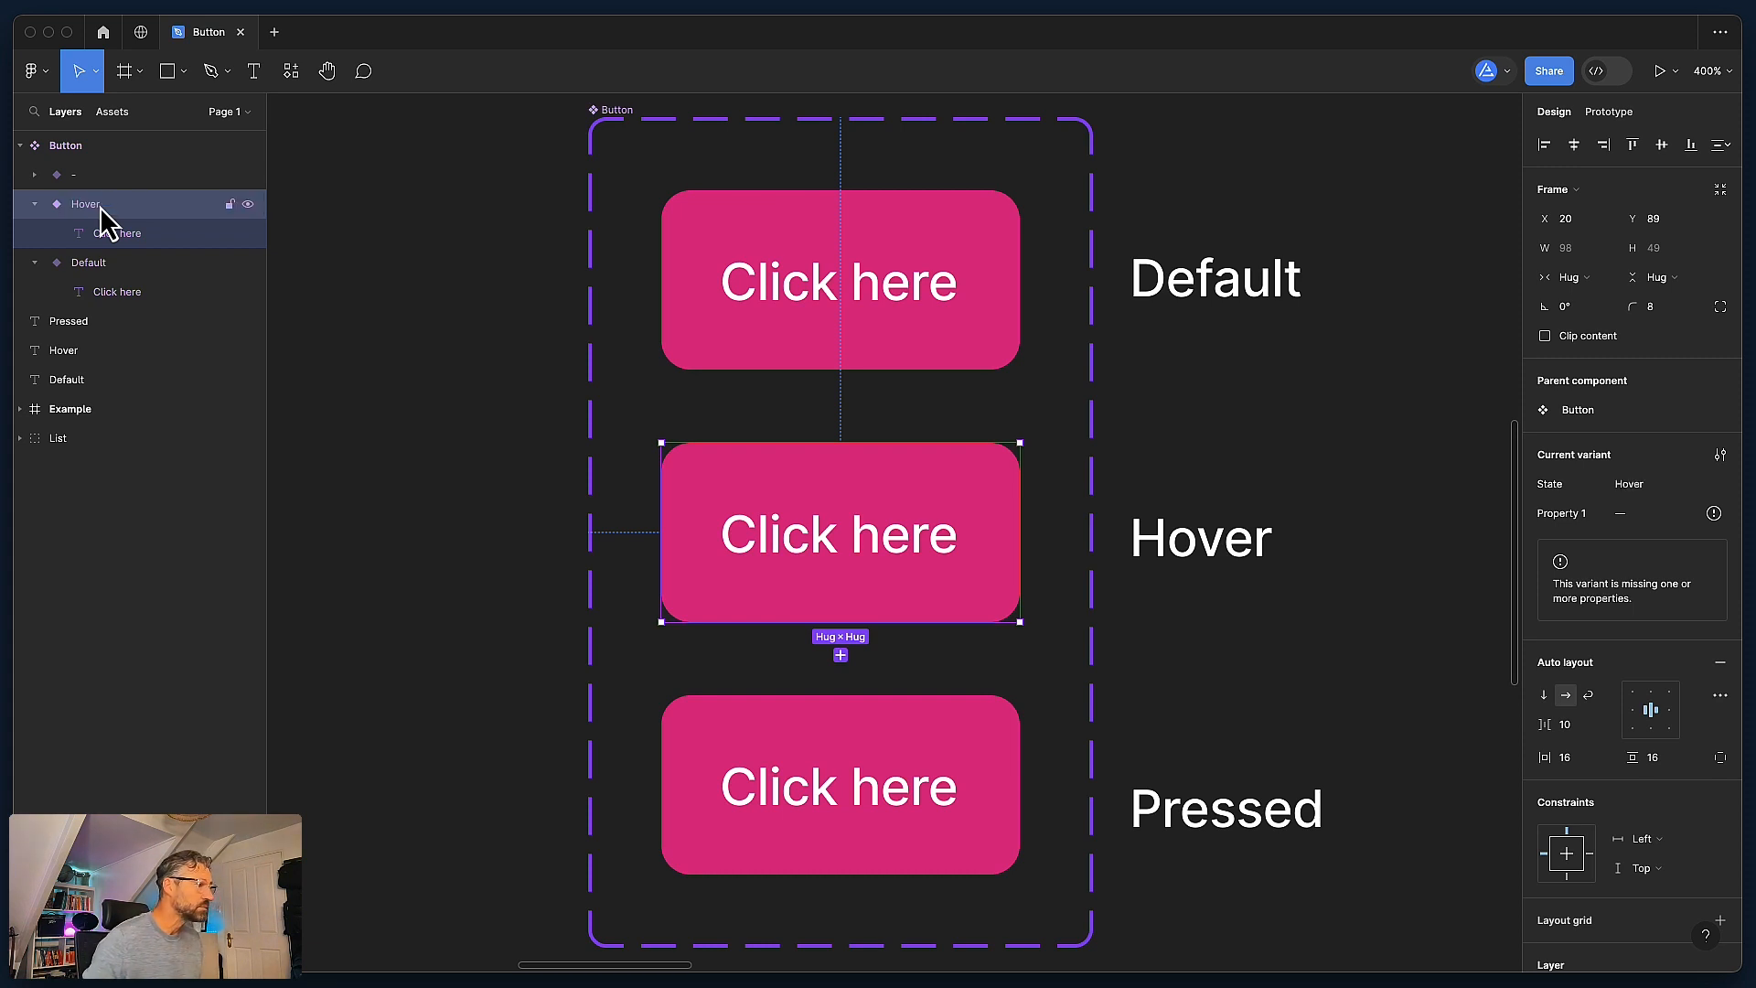
pyautogui.press('Return')
# Step: Rename the third variant's layer as State=Pressed
pyautogui.click(819, 759)
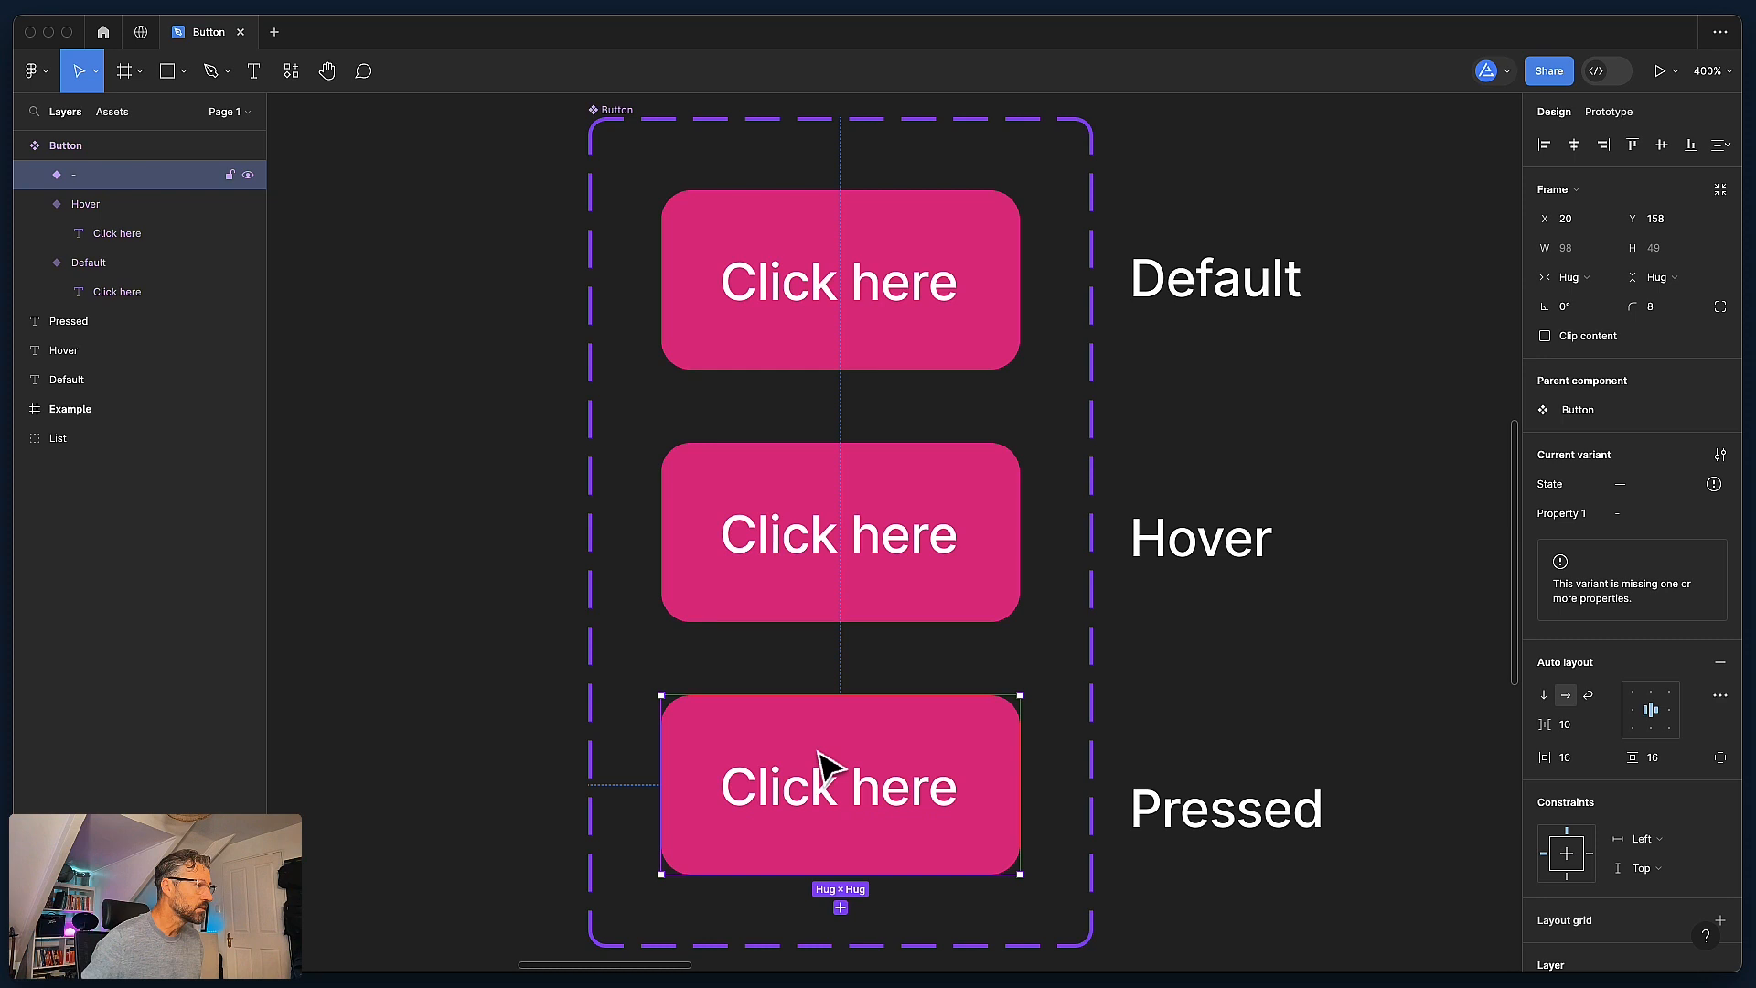
pyautogui.doubleClick(82, 177)
pyautogui.write('State=Pressed')
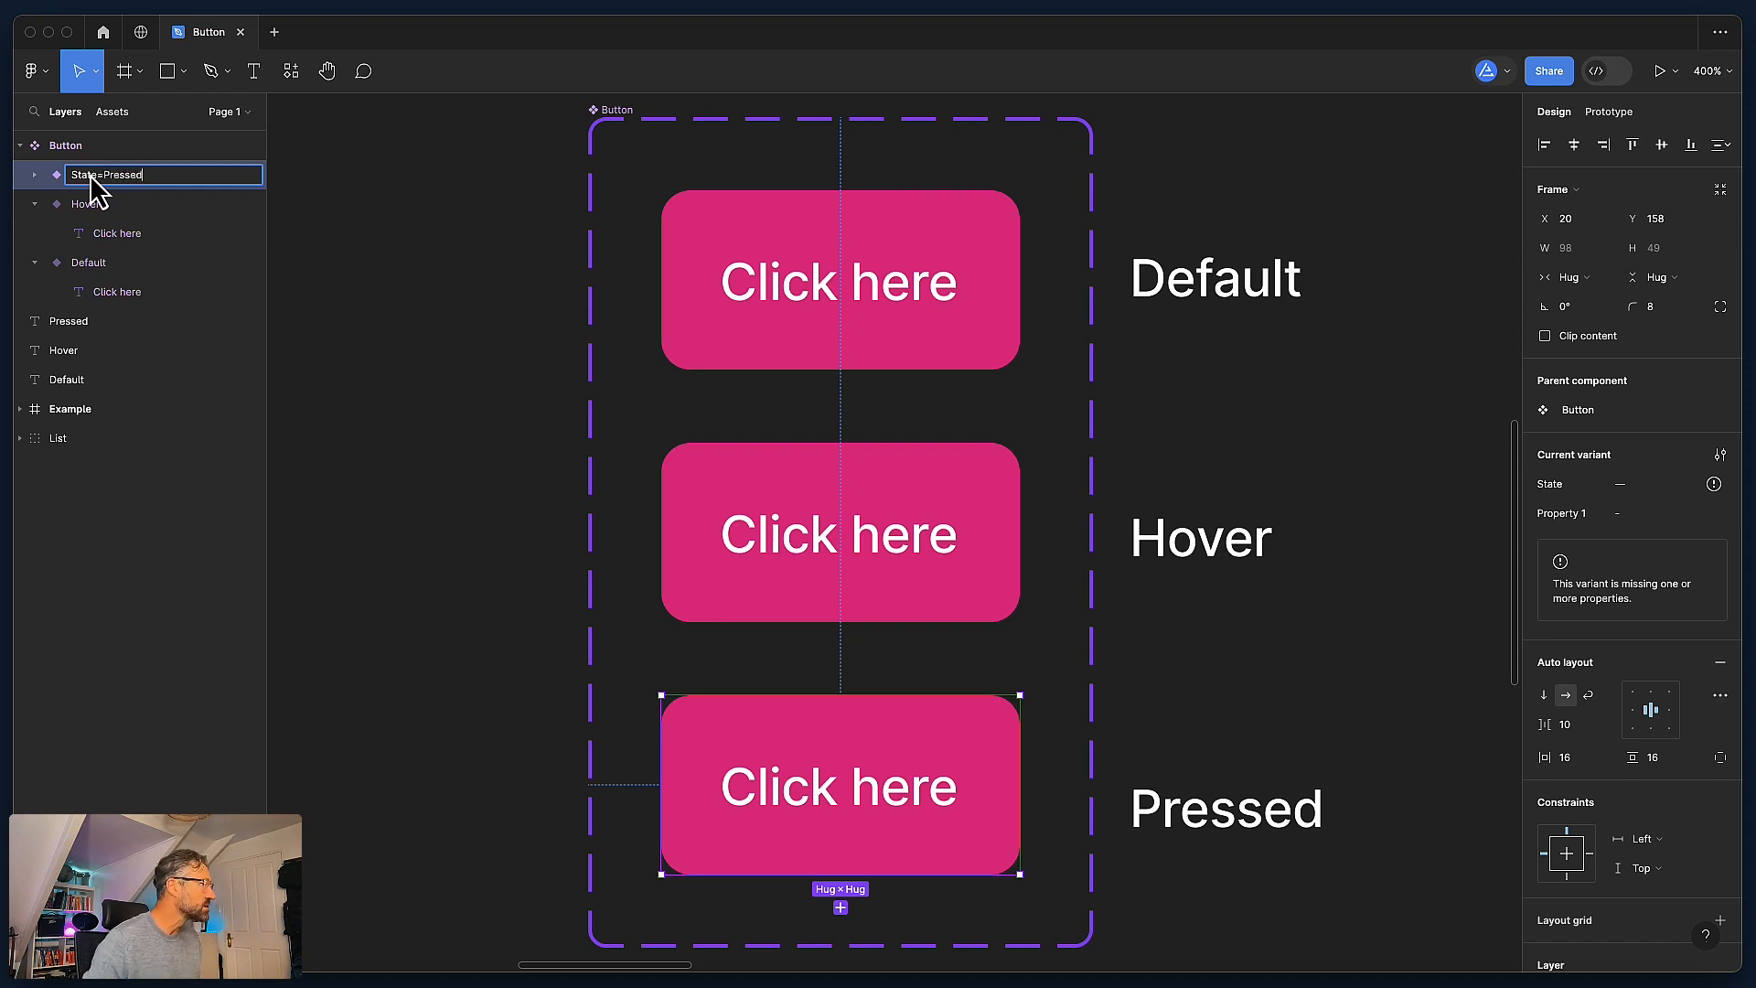
pyautogui.press('Return')
pyautogui.click(436, 230)
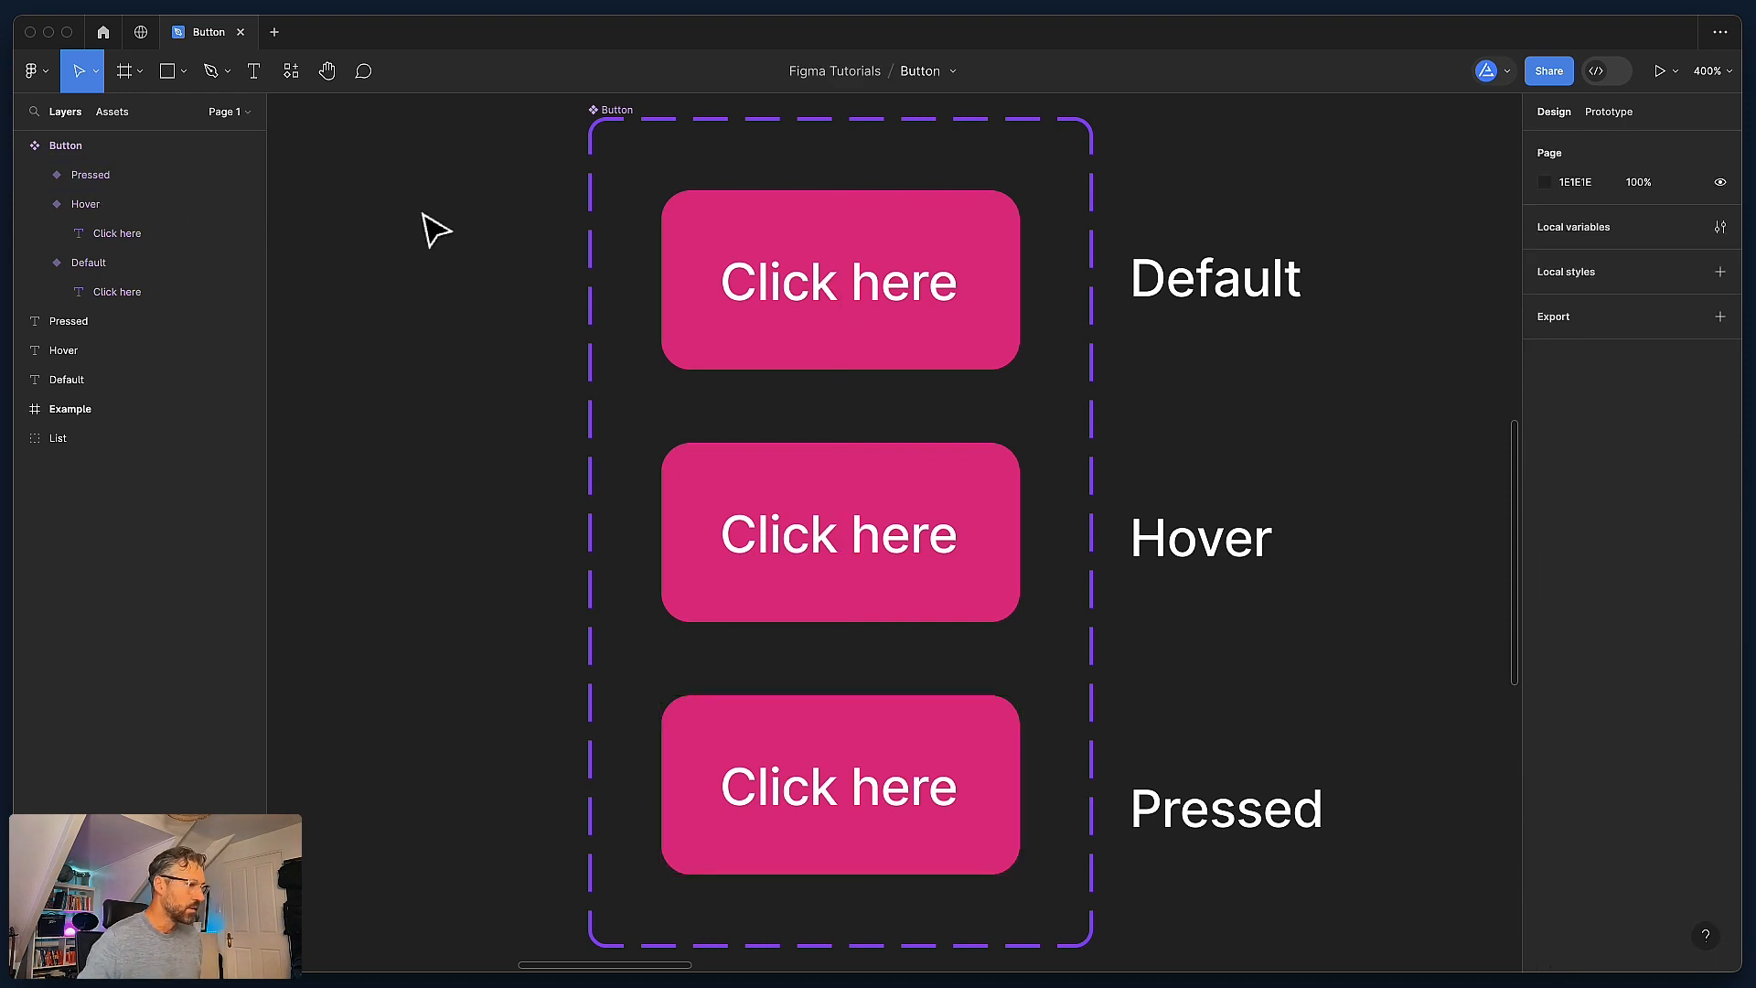
# Step: Review the numbered list of button-building tasks on the canvas
pyautogui.press('-')
pyautogui.hscroll(-10, 423, 214)
pyautogui.scroll(1, 422, 214)
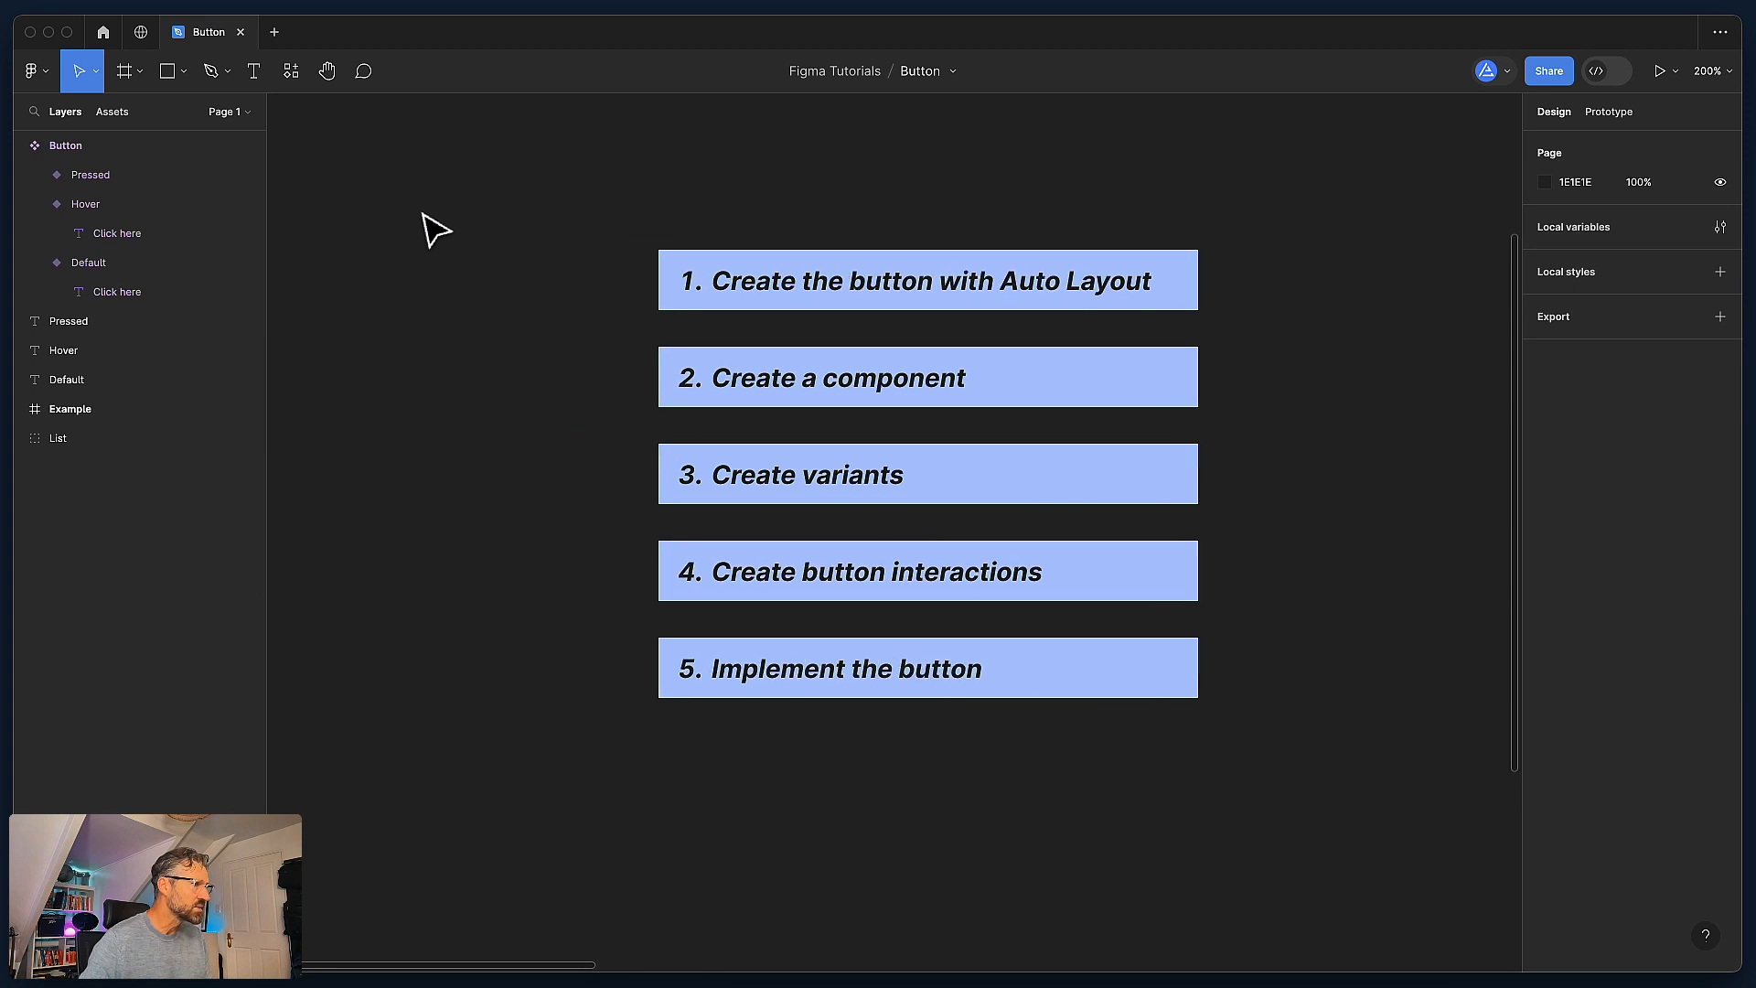
pyautogui.click(767, 394)
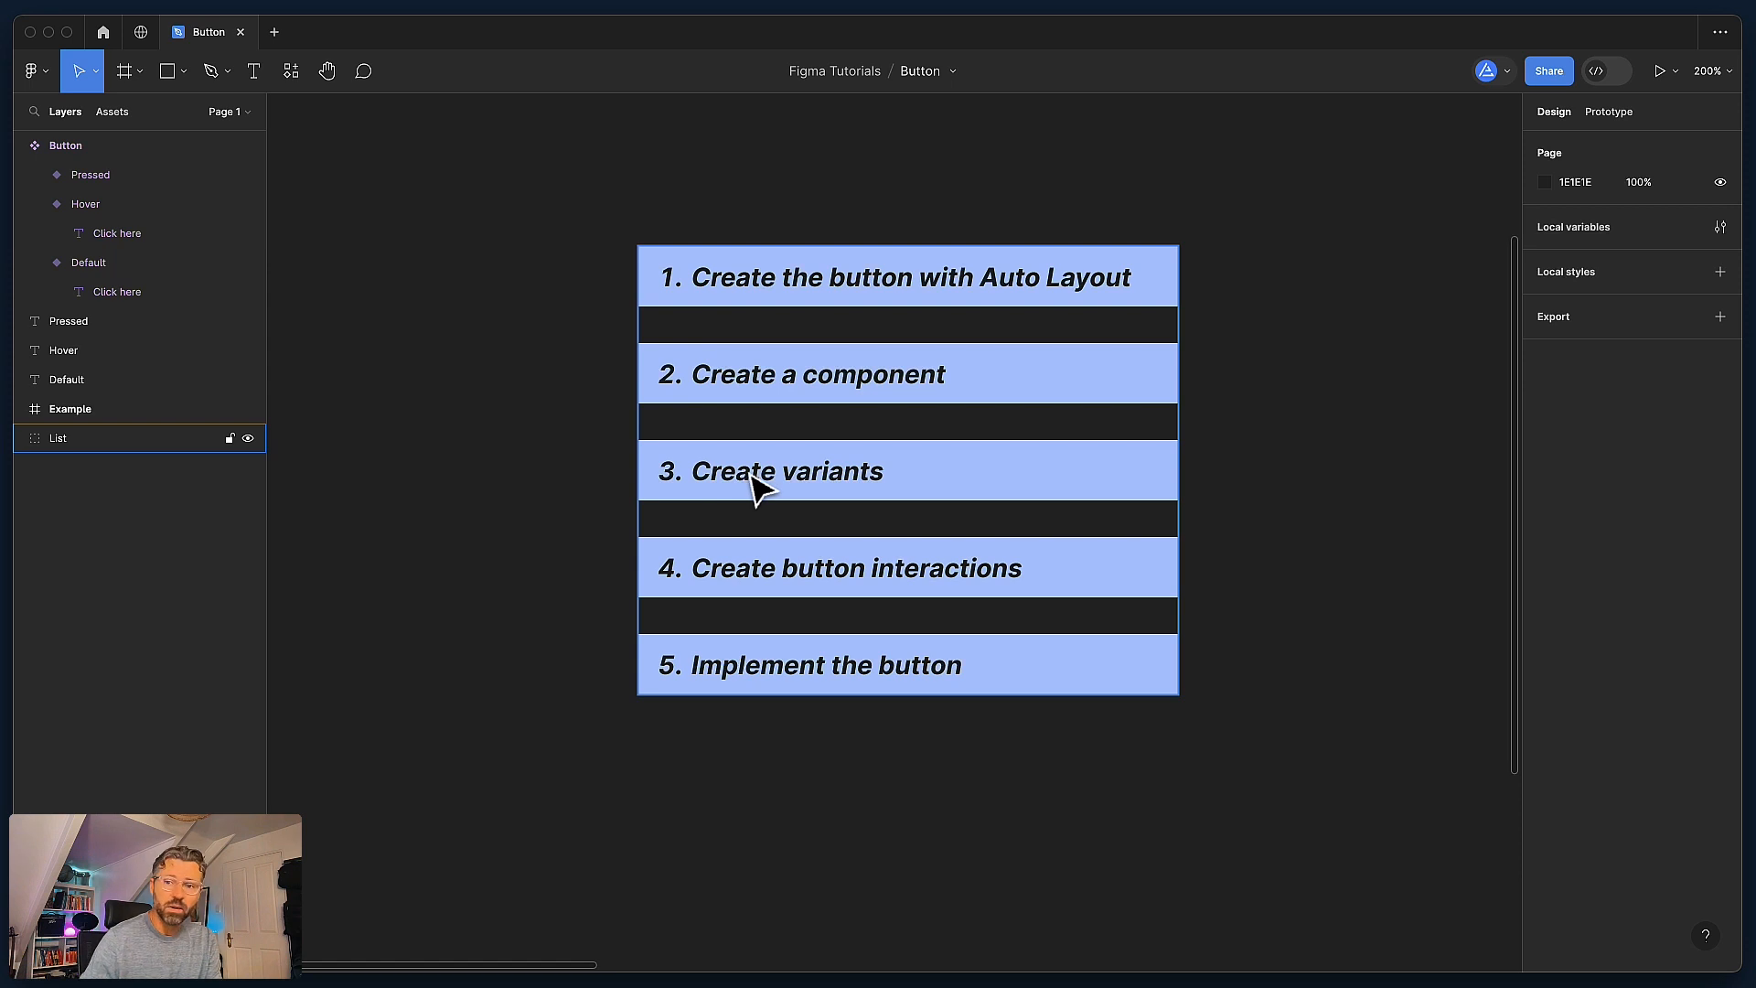
pyautogui.press('Escape')
# Step: Create a prototype connection from the Default variant to the Hover variant of the Button component
pyautogui.hscroll(15, 755, 489)
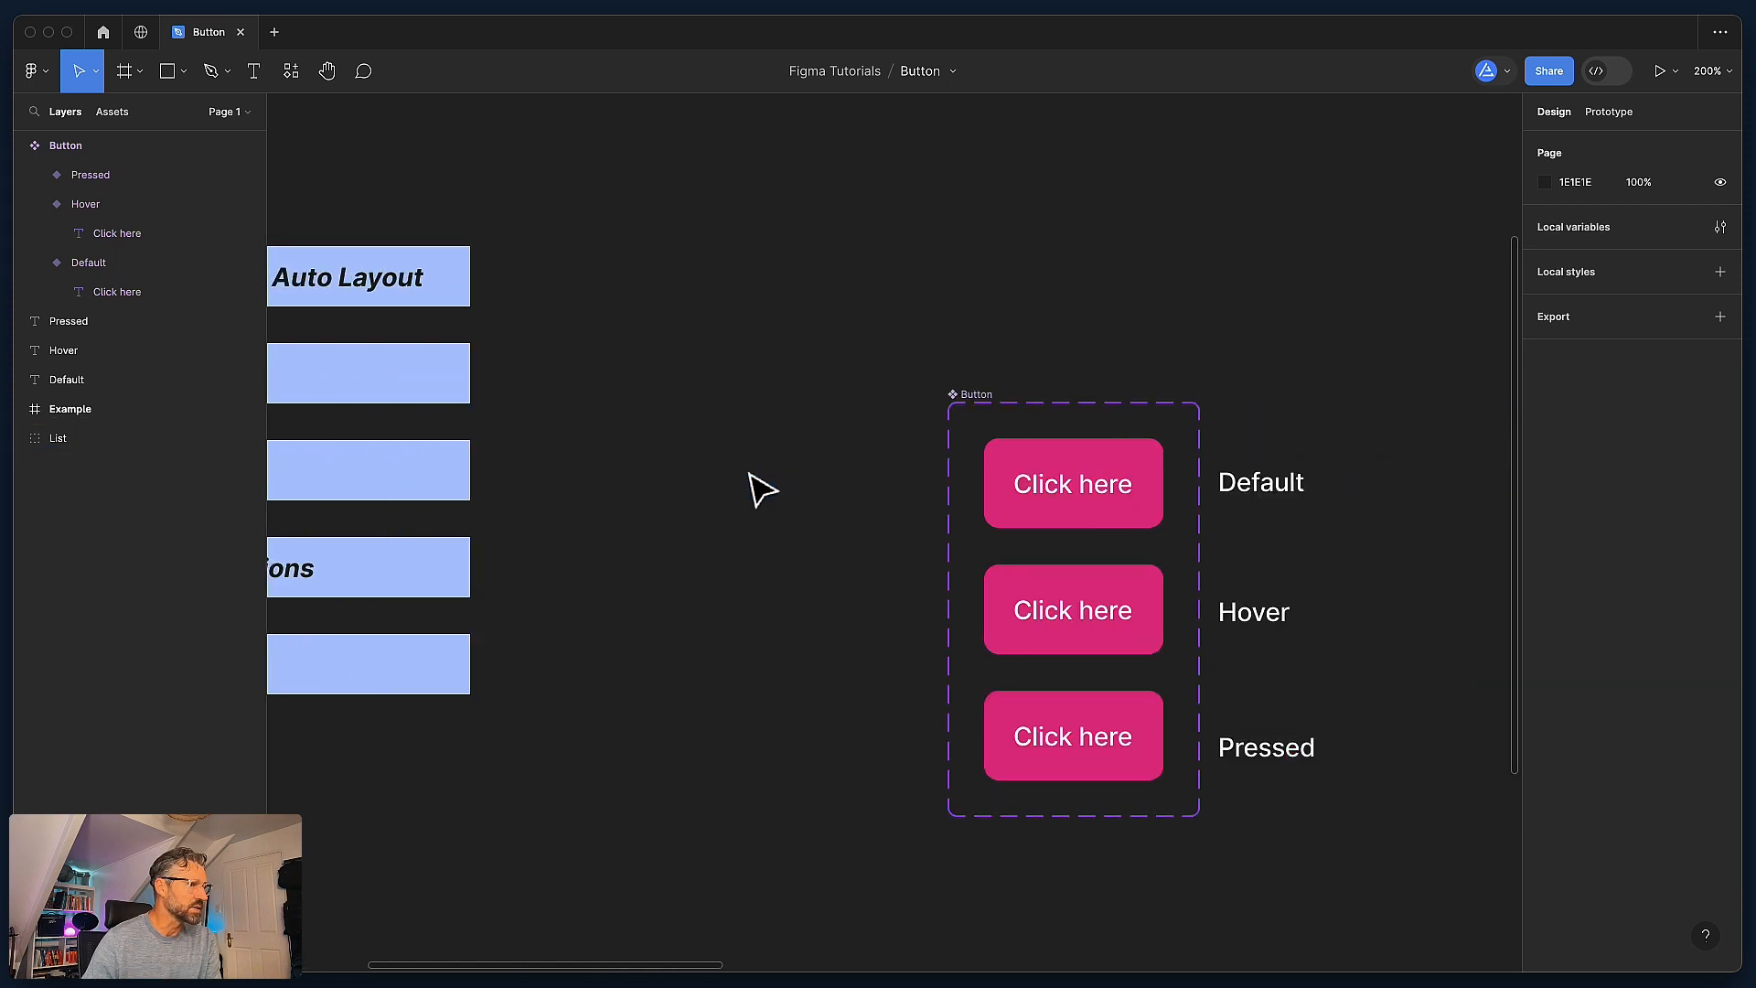
pyautogui.scroll(5, 906, 584)
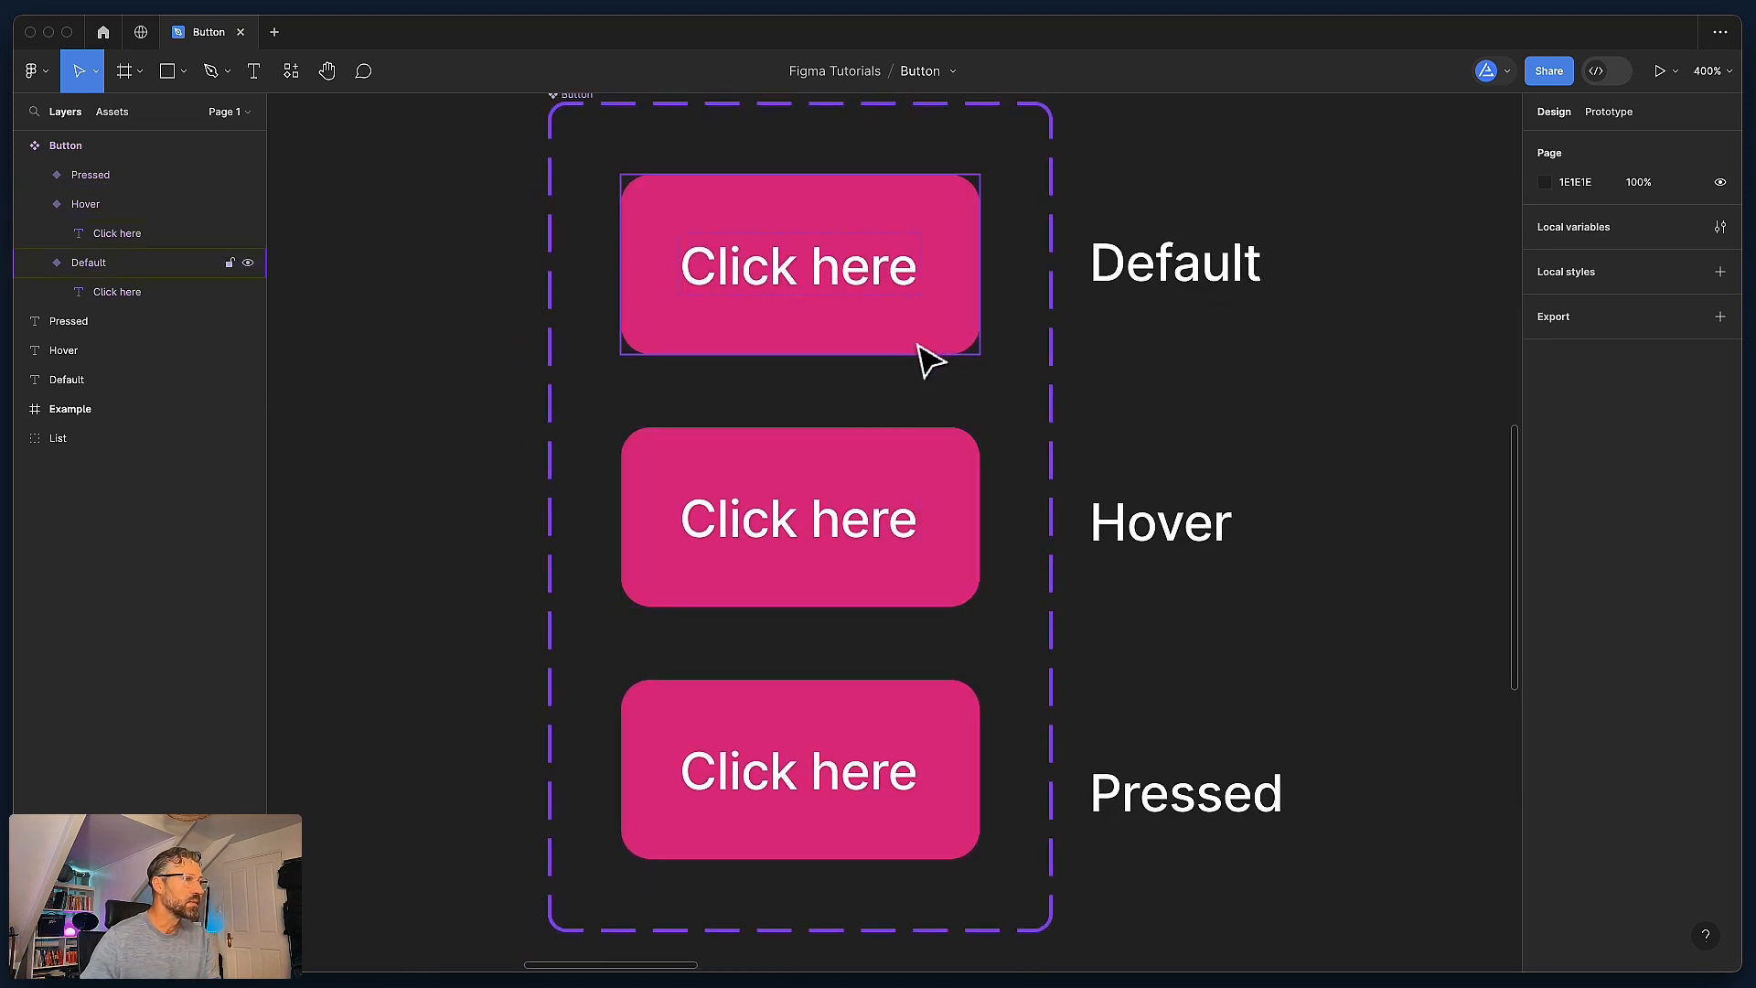
pyautogui.click(1611, 114)
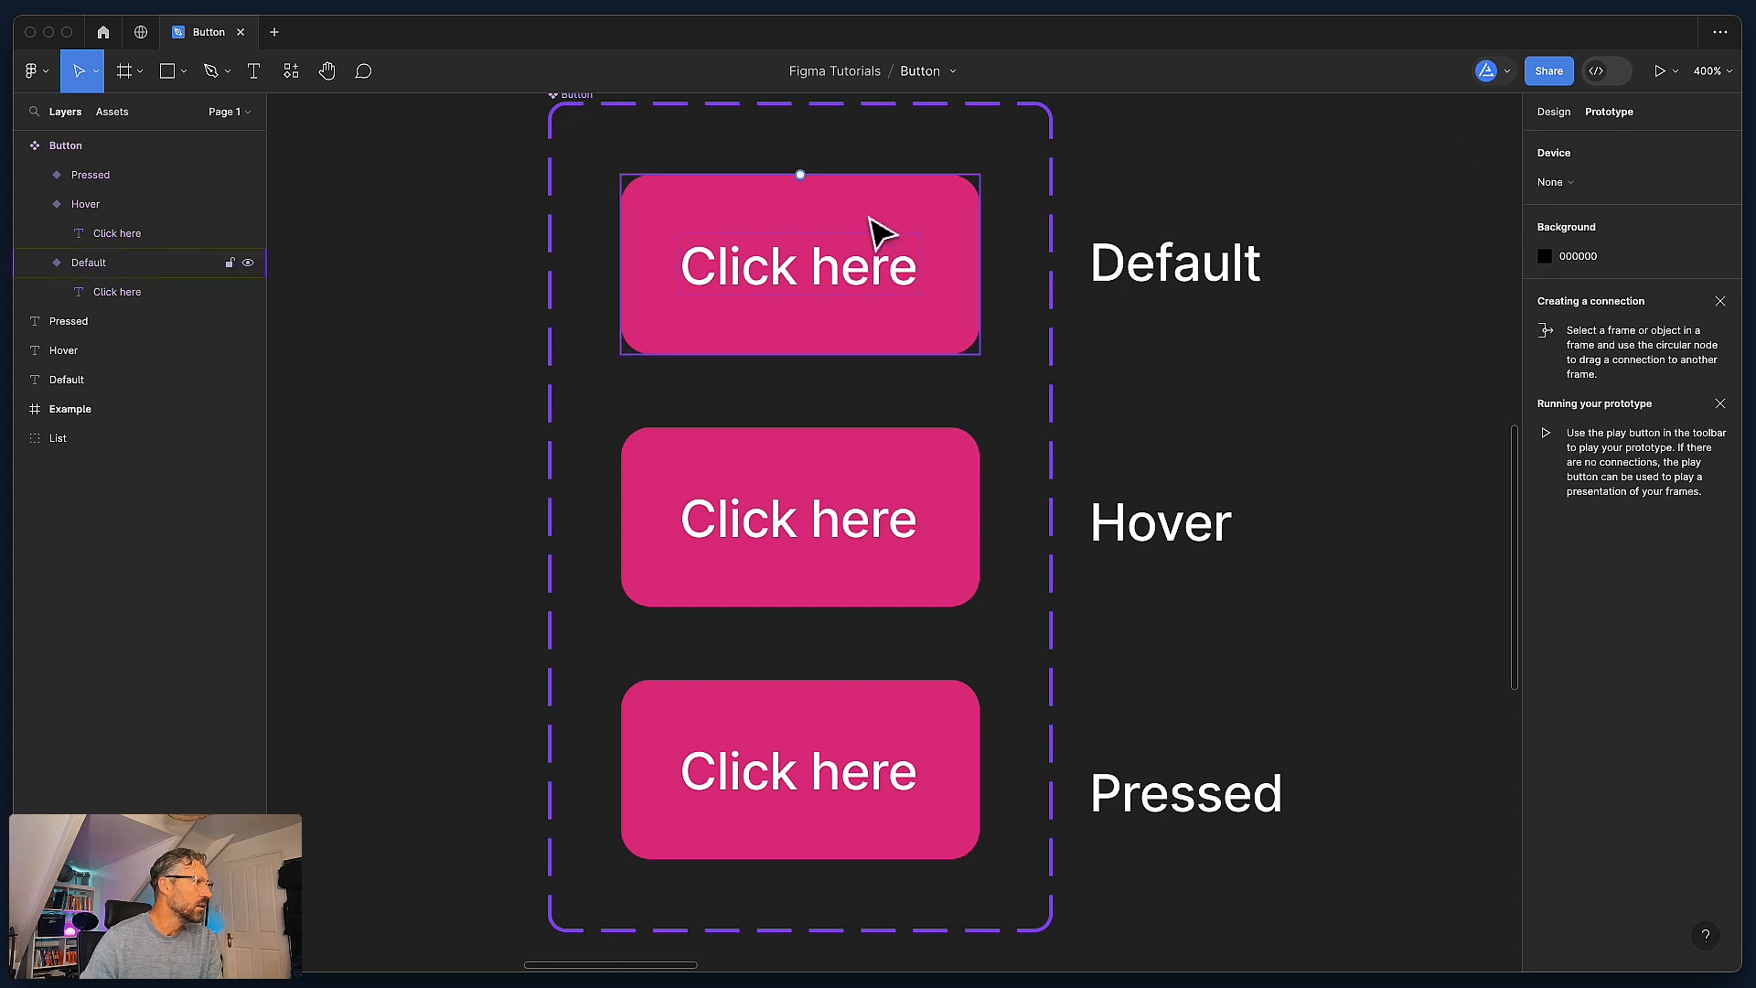
pyautogui.click(878, 234)
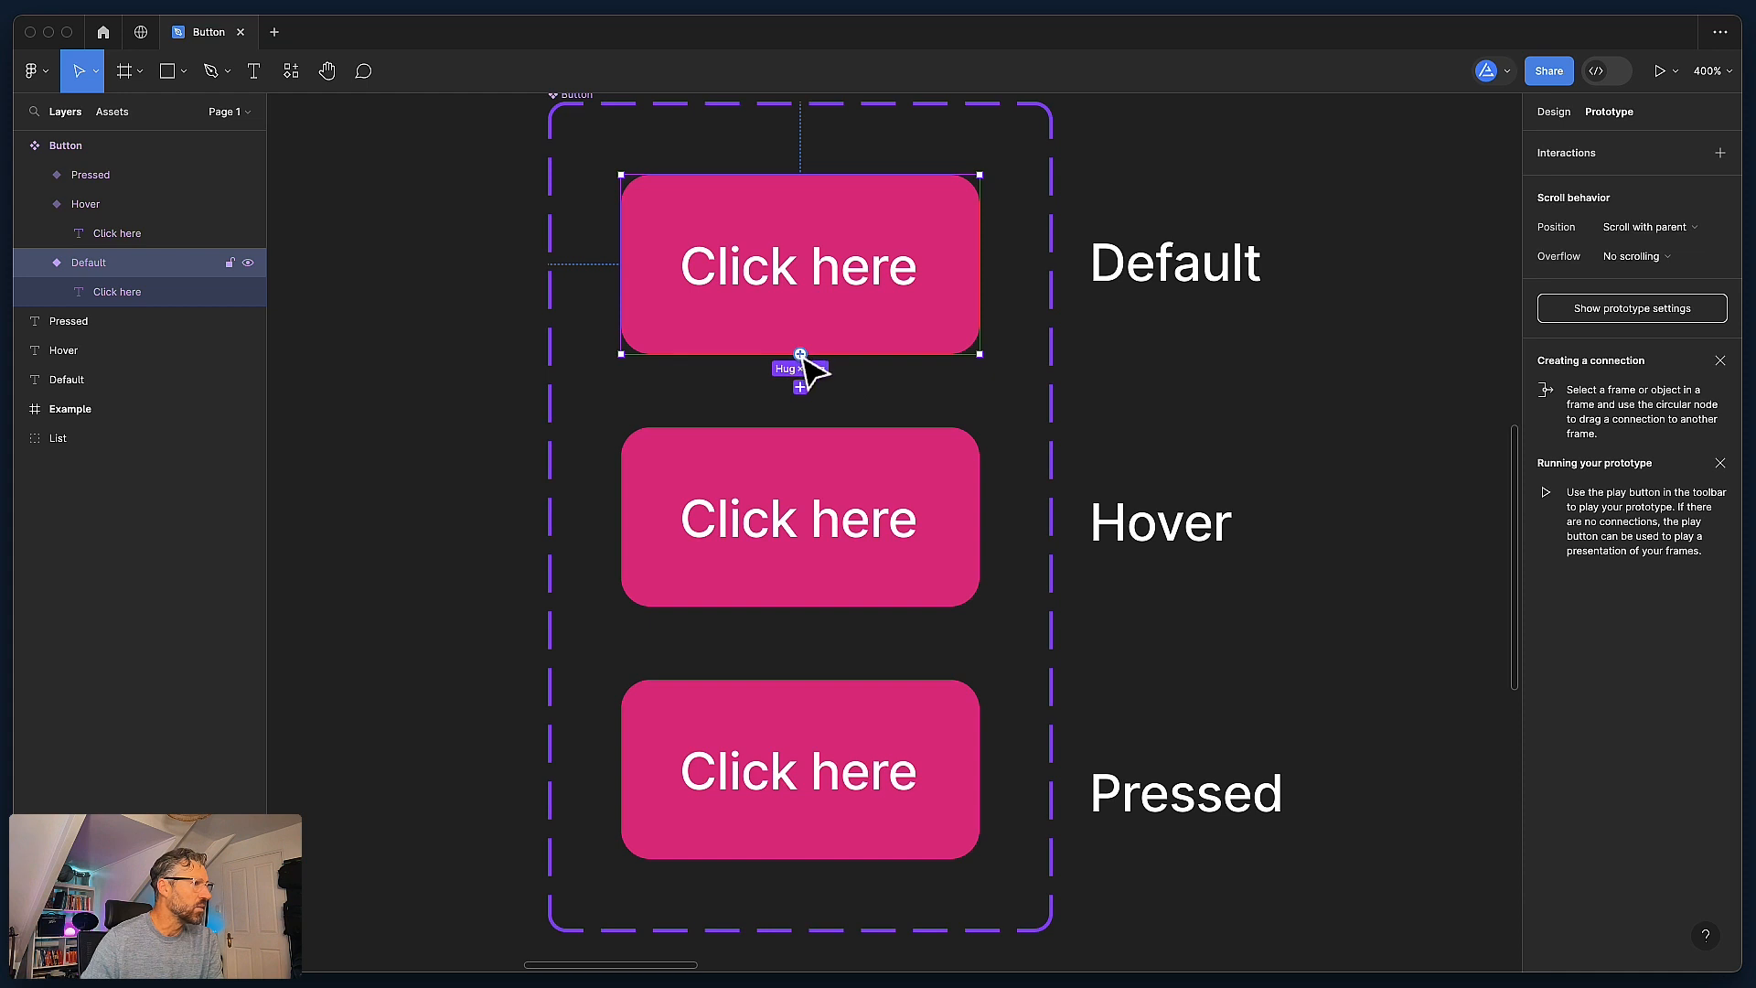
pyautogui.moveTo(808, 360); pyautogui.dragTo(818, 448)
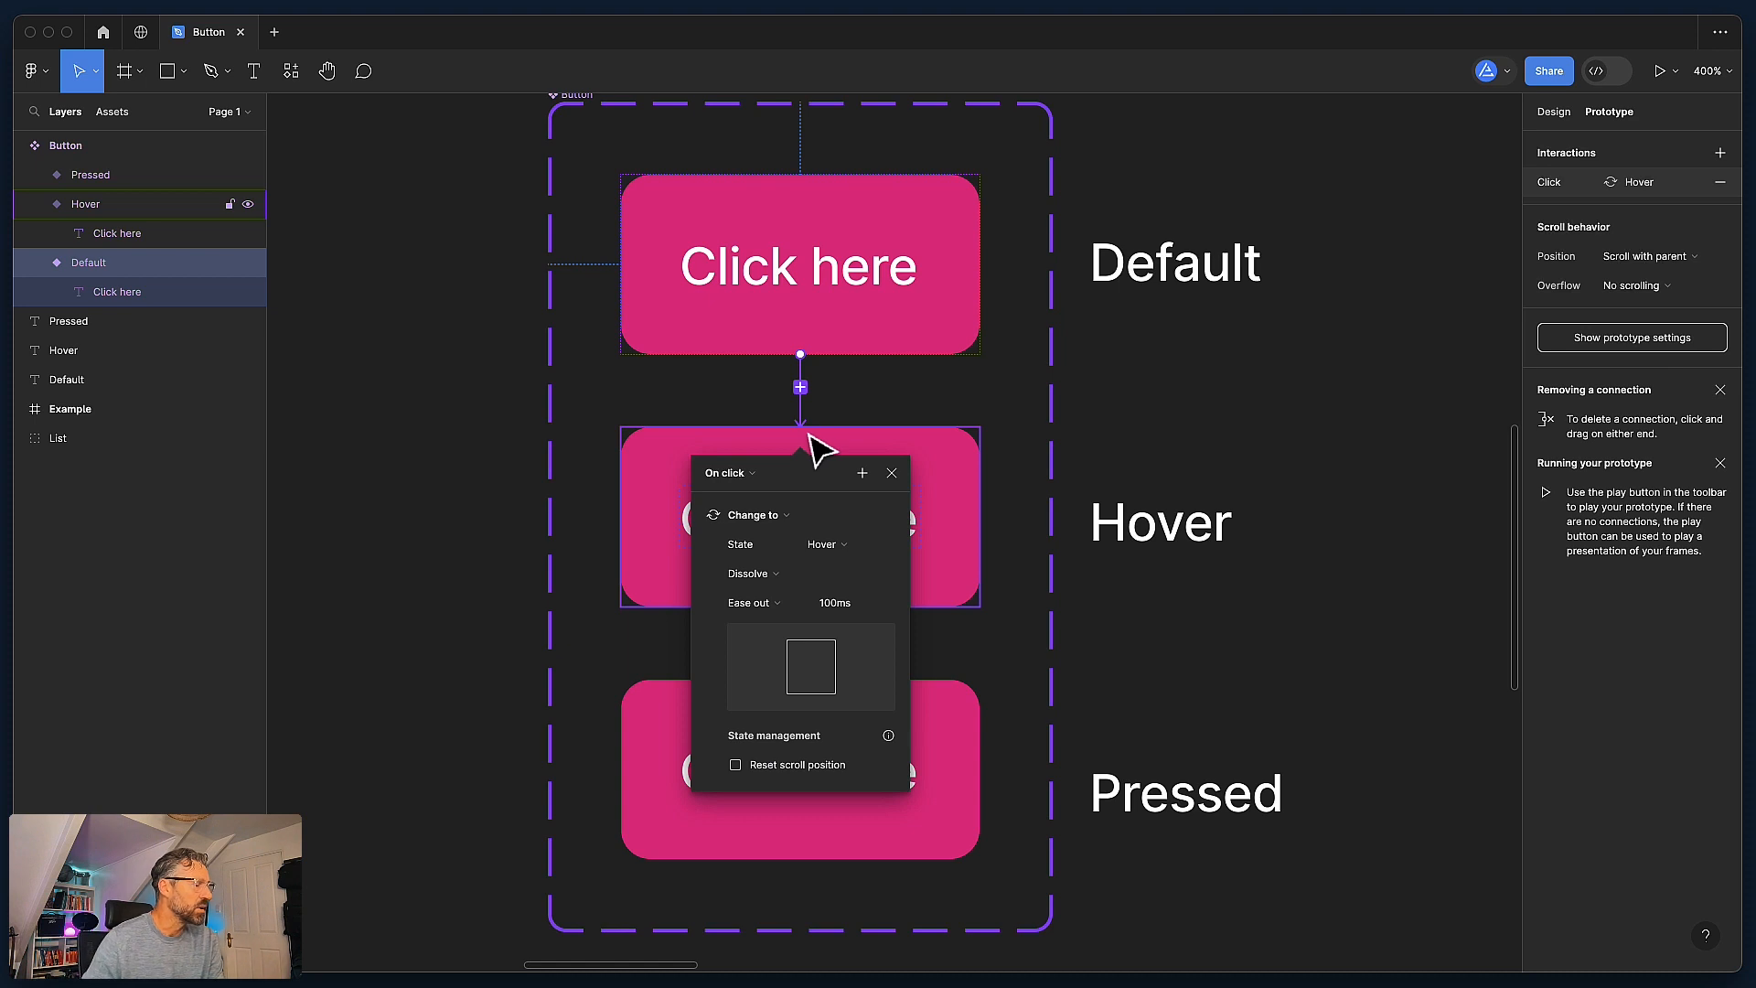
# Step: Set the Default-to-Hover connection's trigger to While hovering, changing the state to Hover
pyautogui.click(743, 474)
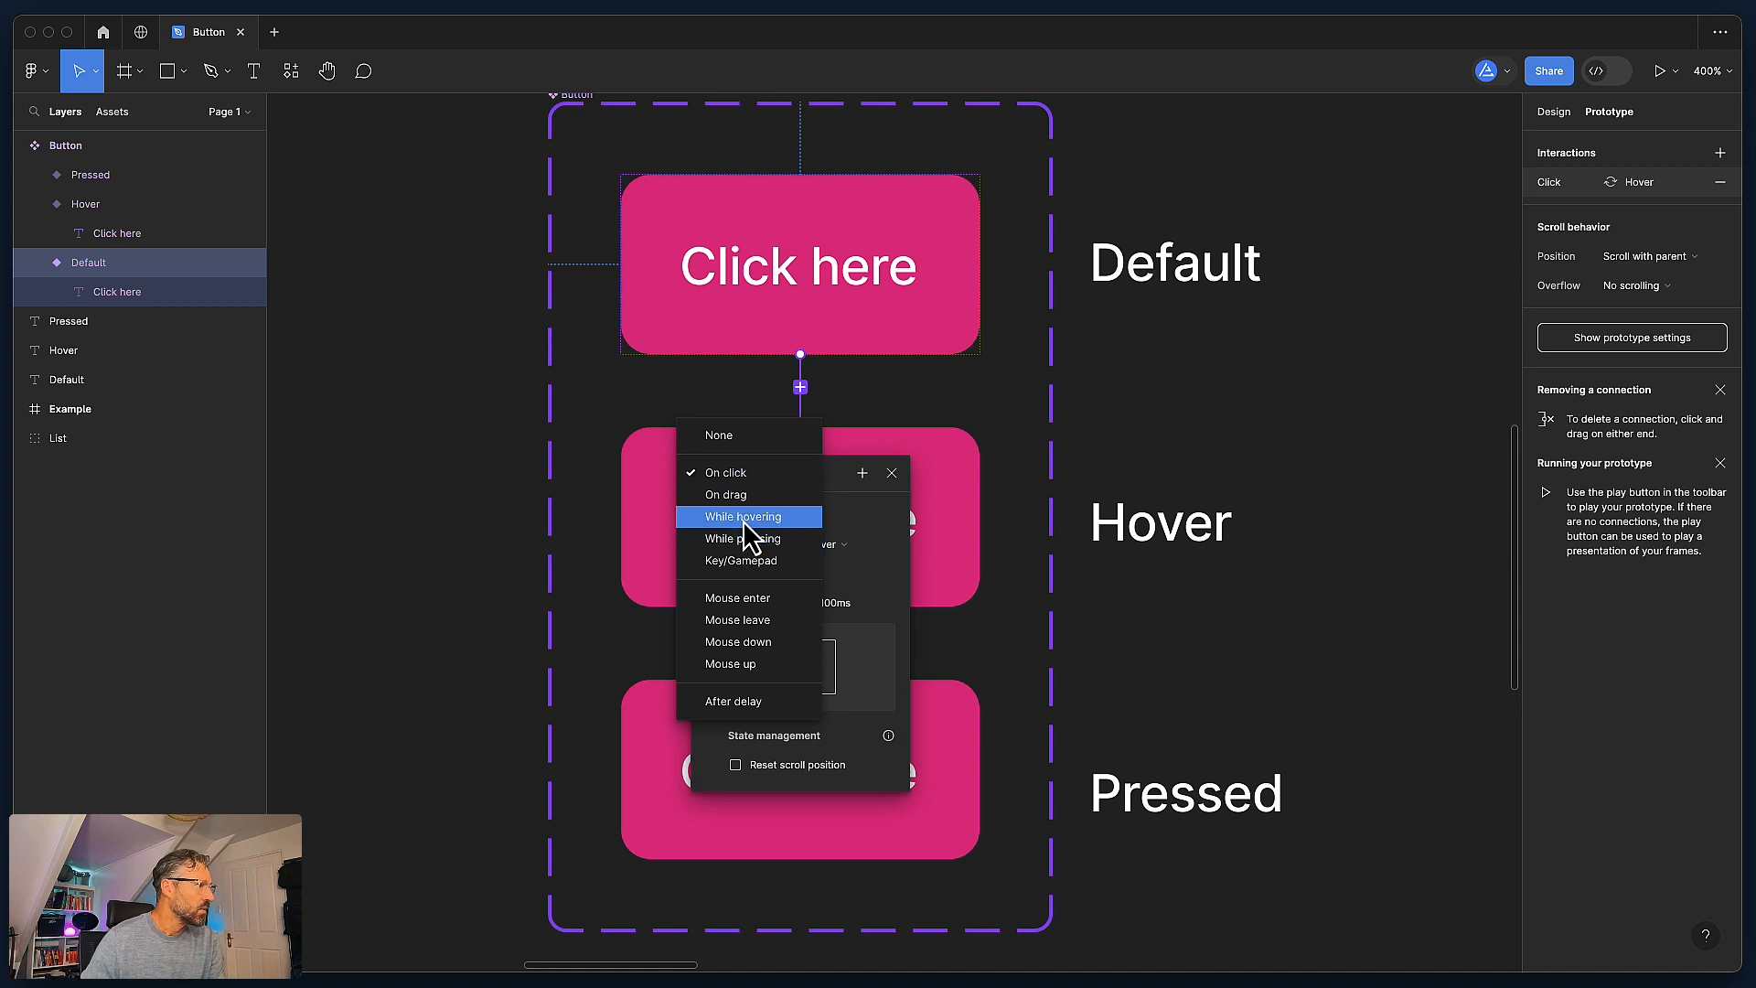
pyautogui.click(748, 518)
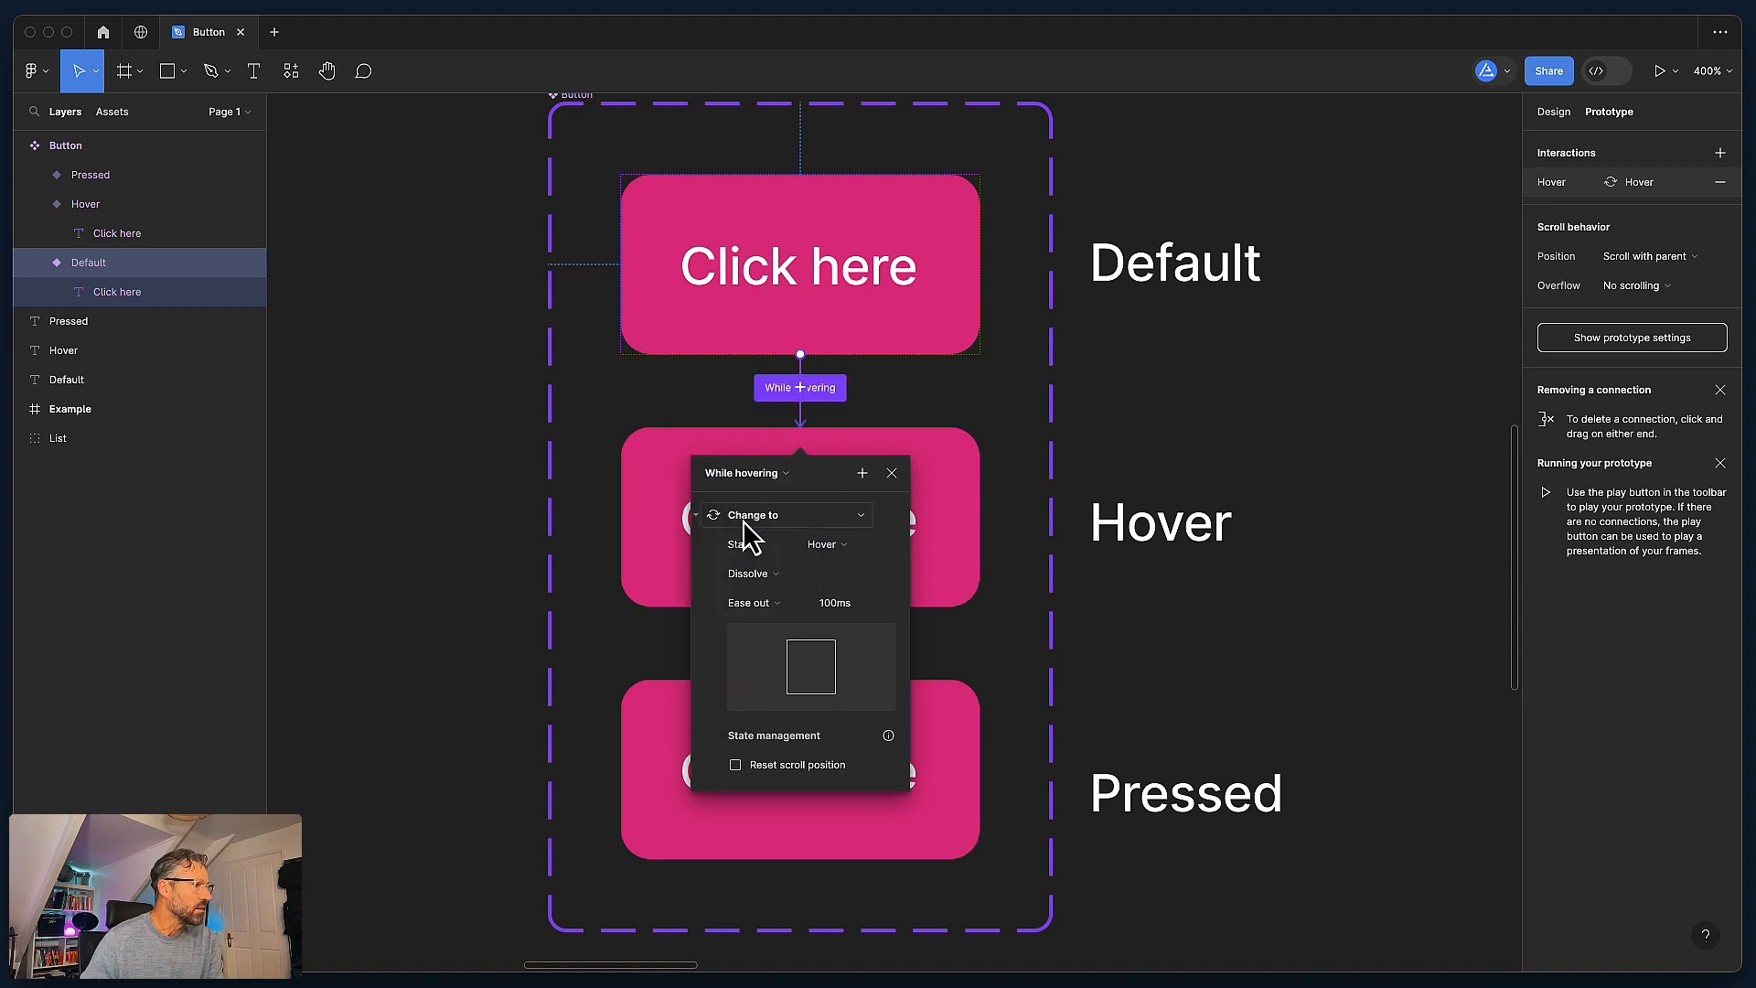
pyautogui.click(756, 522)
pyautogui.click(758, 521)
pyautogui.click(829, 546)
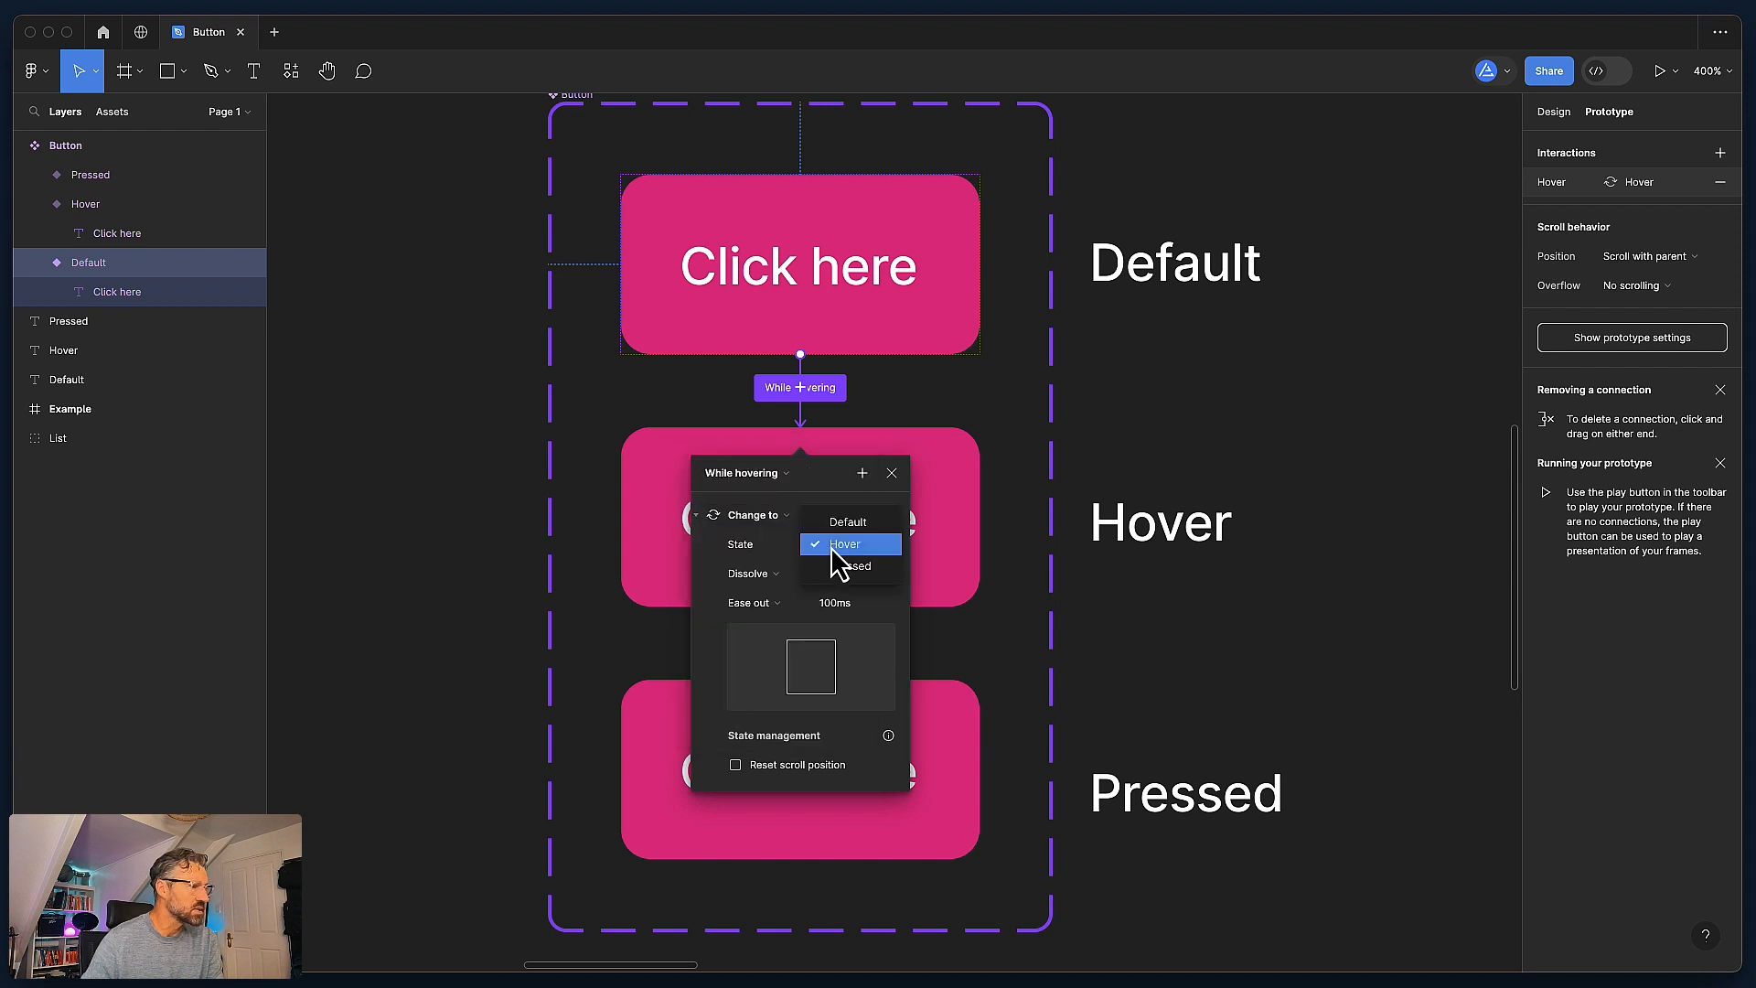
pyautogui.click(850, 550)
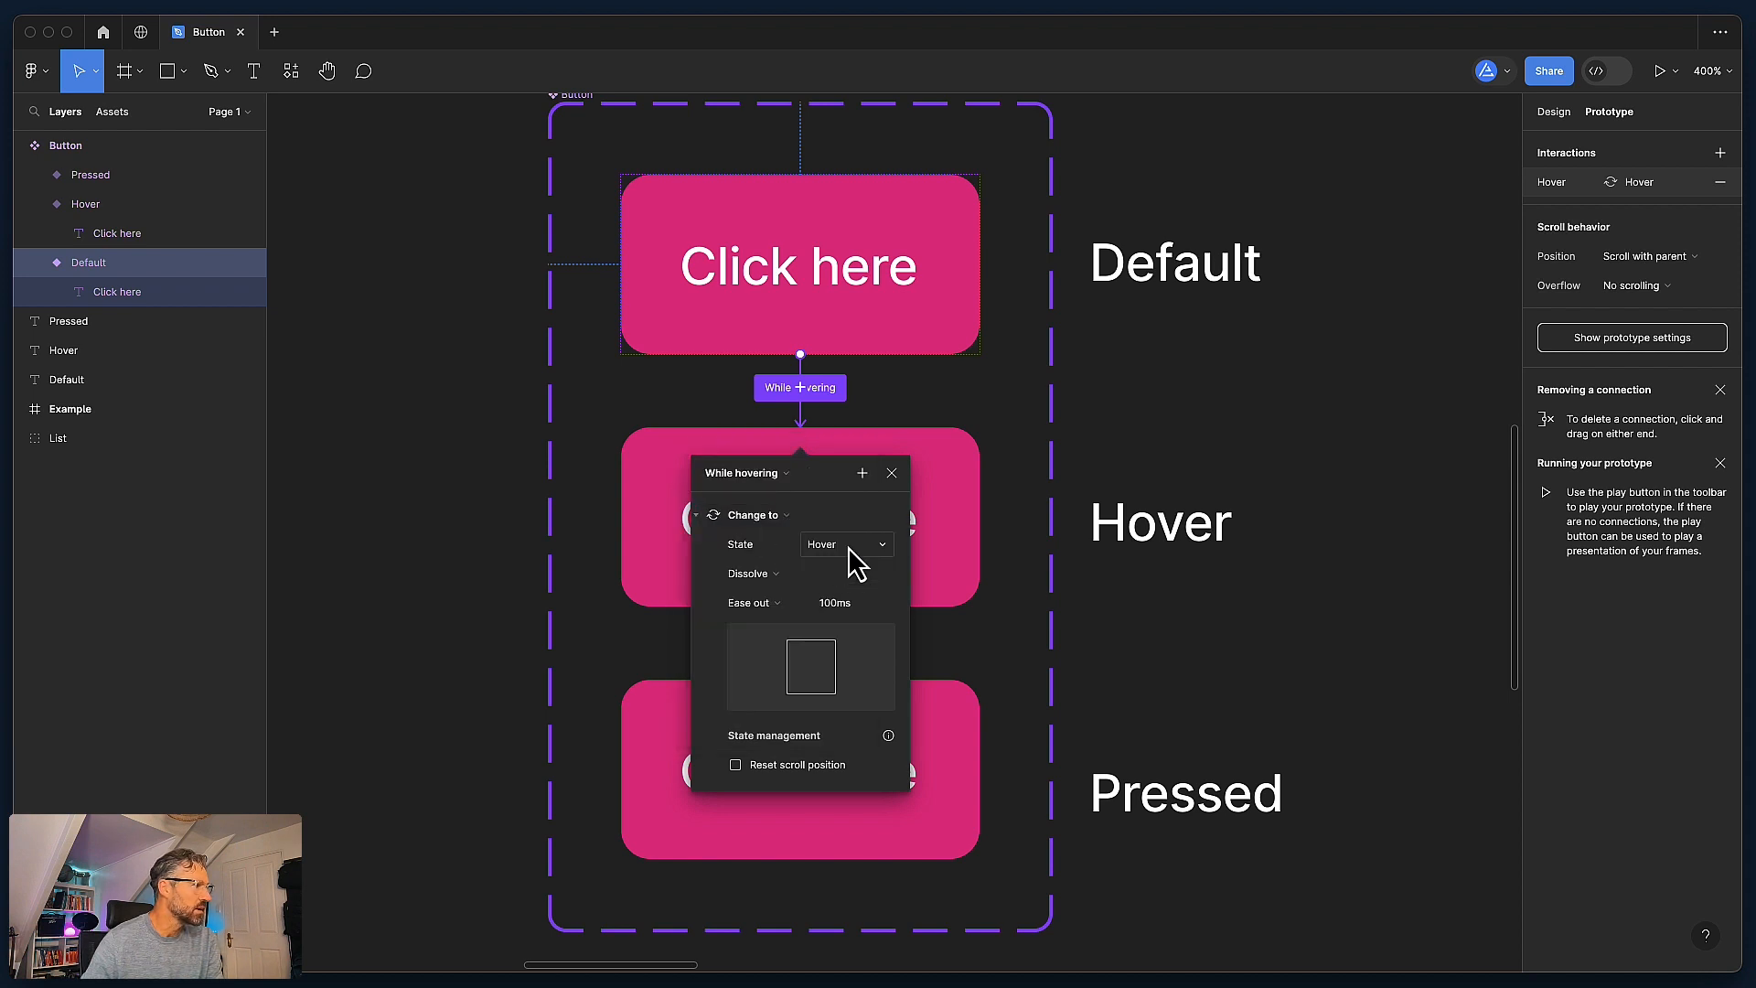
# Step: Set the Default-to-Hover transition to a Dissolve animation lasting 300 ms
pyautogui.click(774, 576)
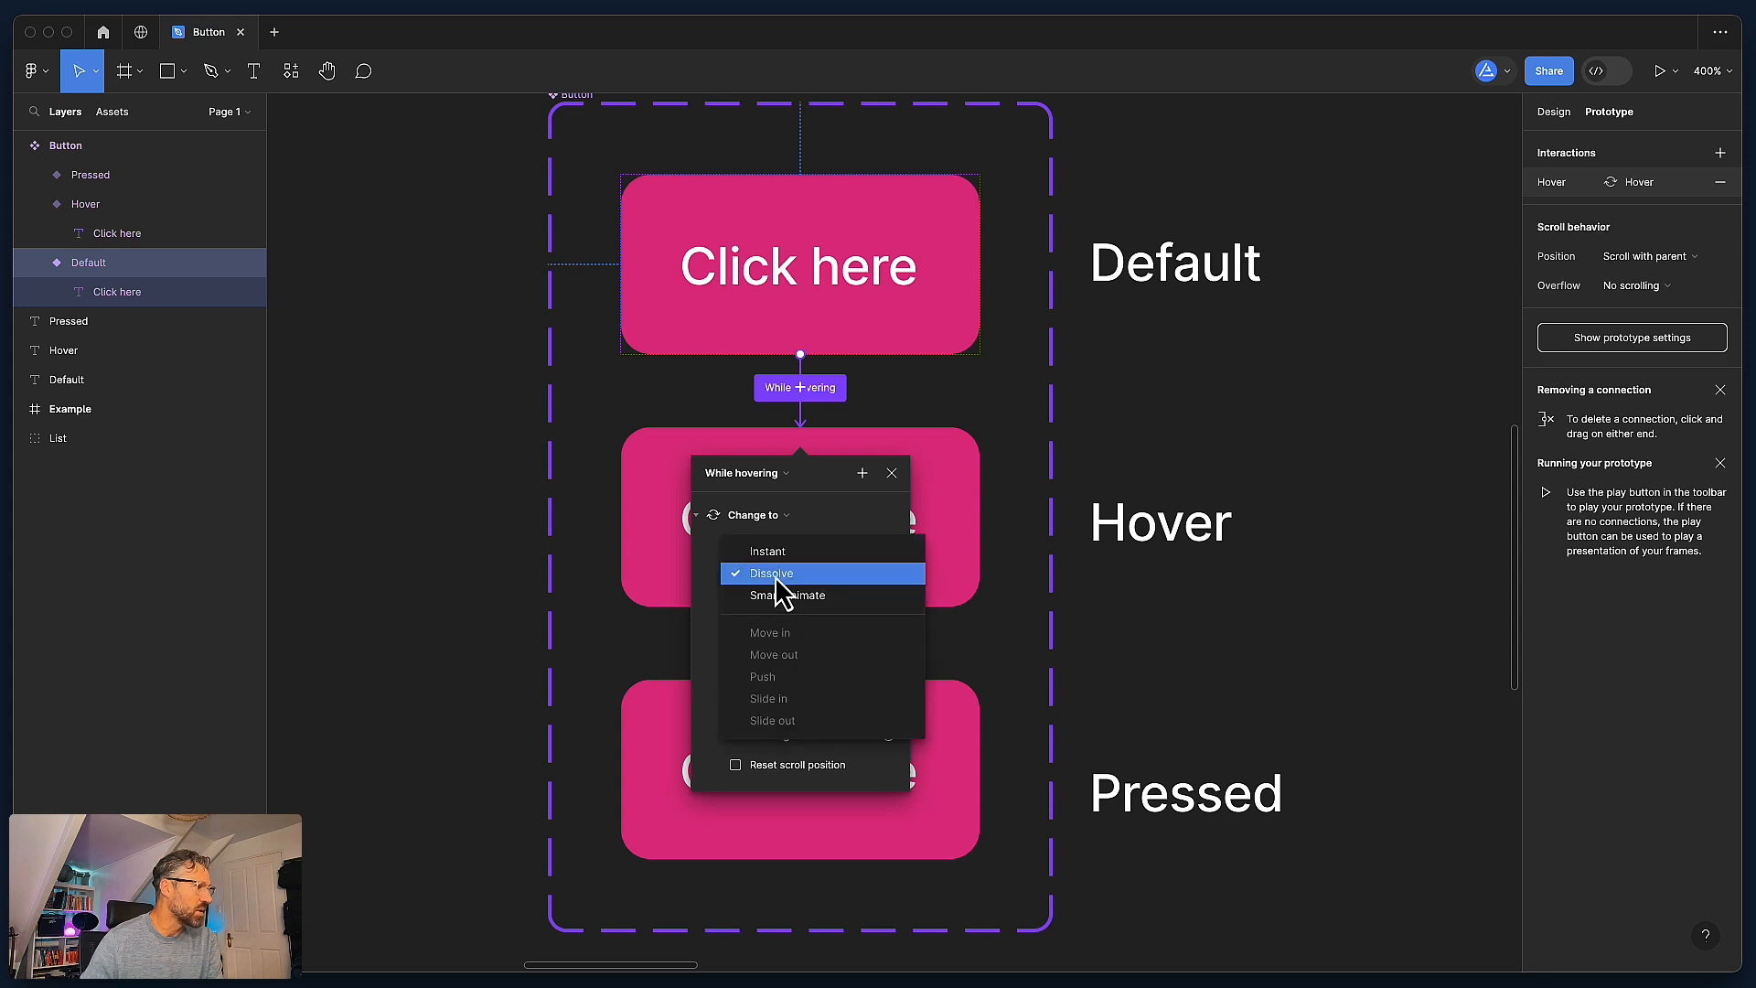
pyautogui.click(776, 556)
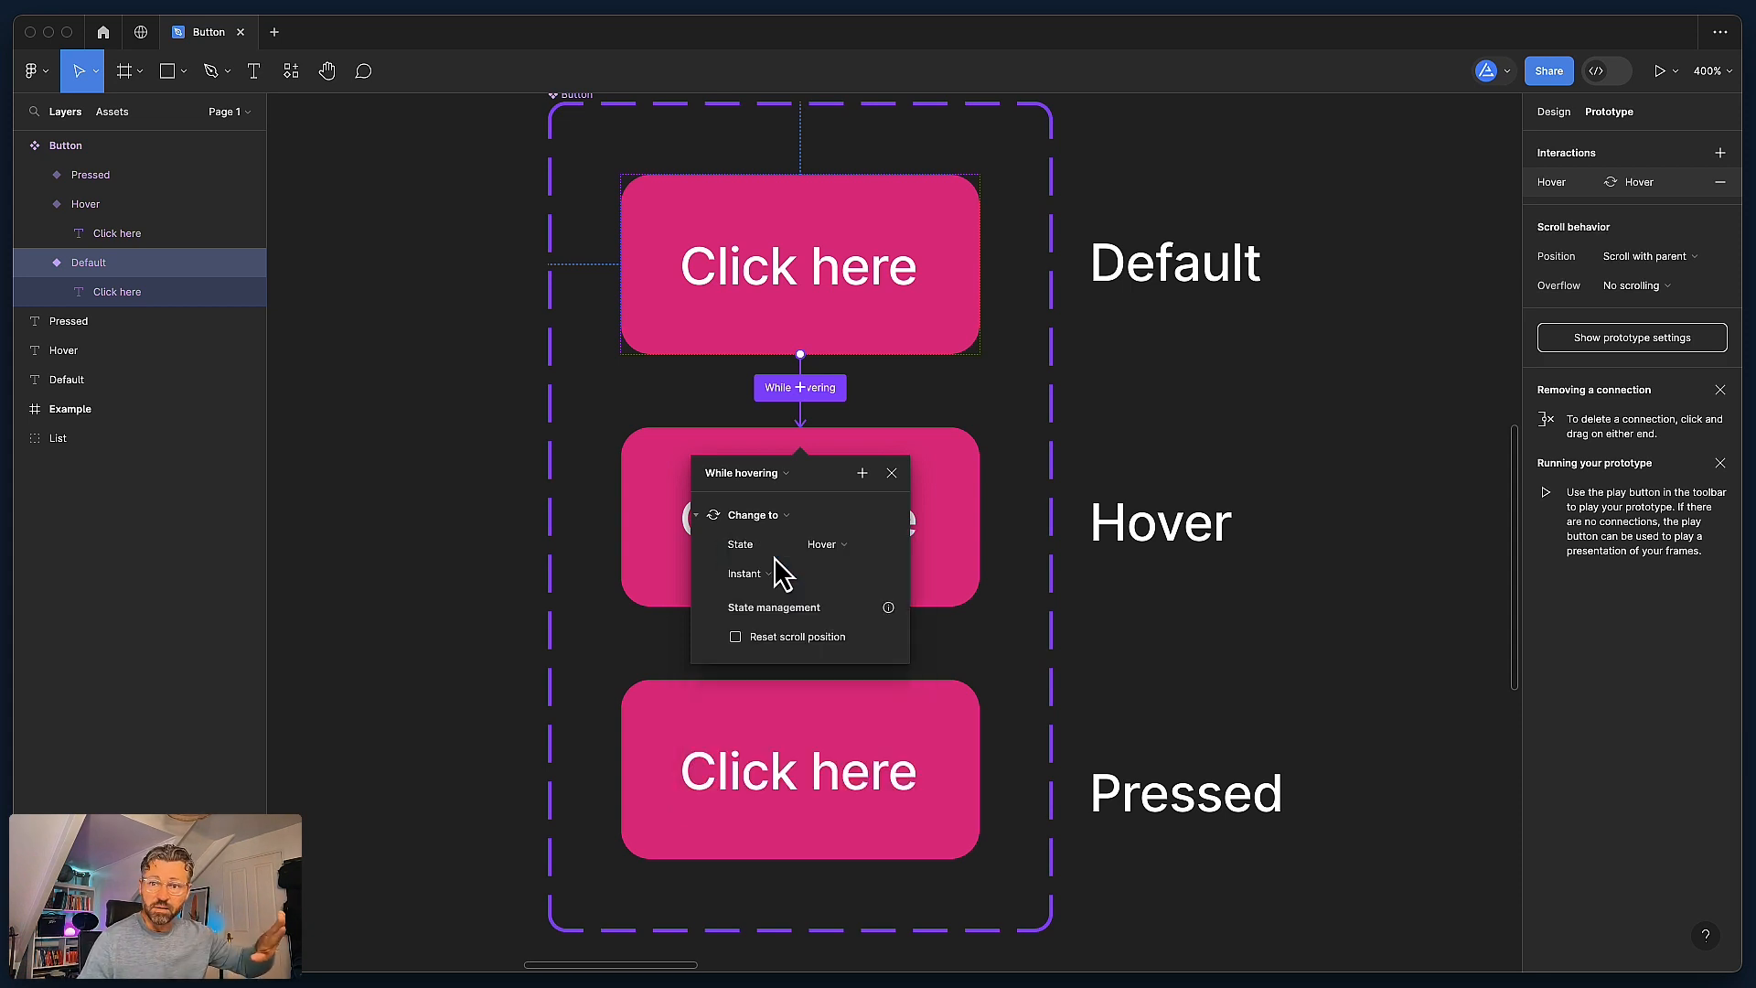
pyautogui.click(757, 573)
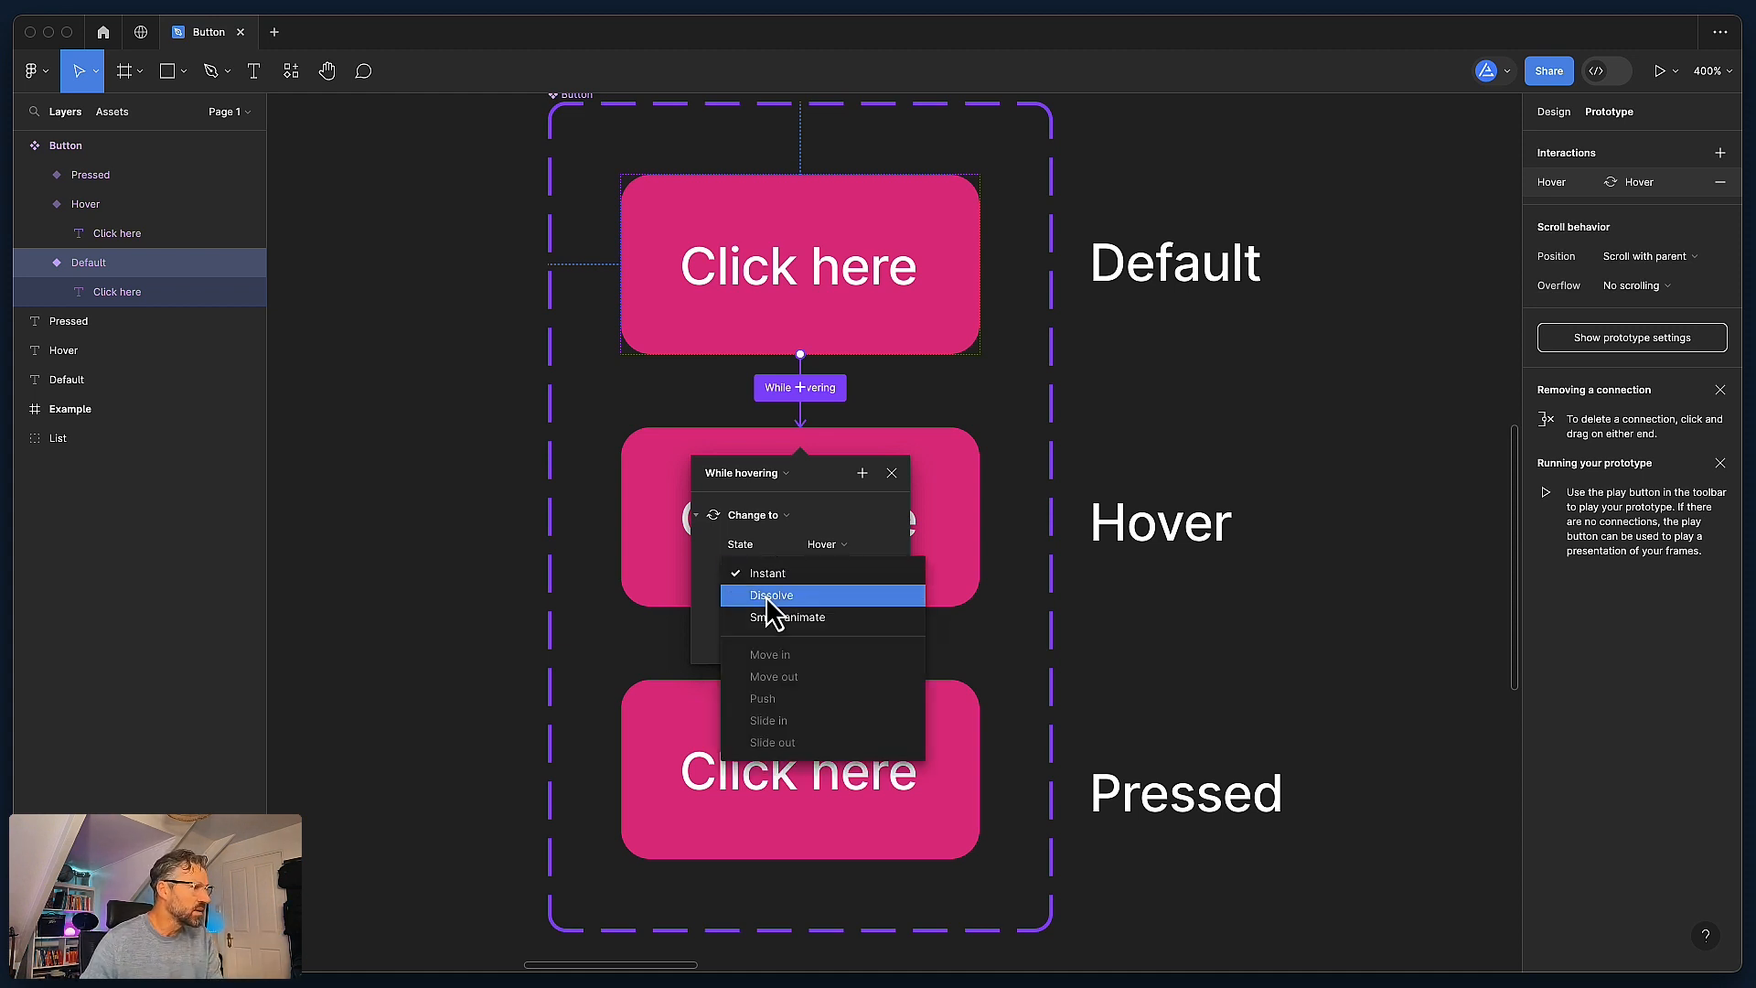
pyautogui.click(770, 596)
pyautogui.click(837, 605)
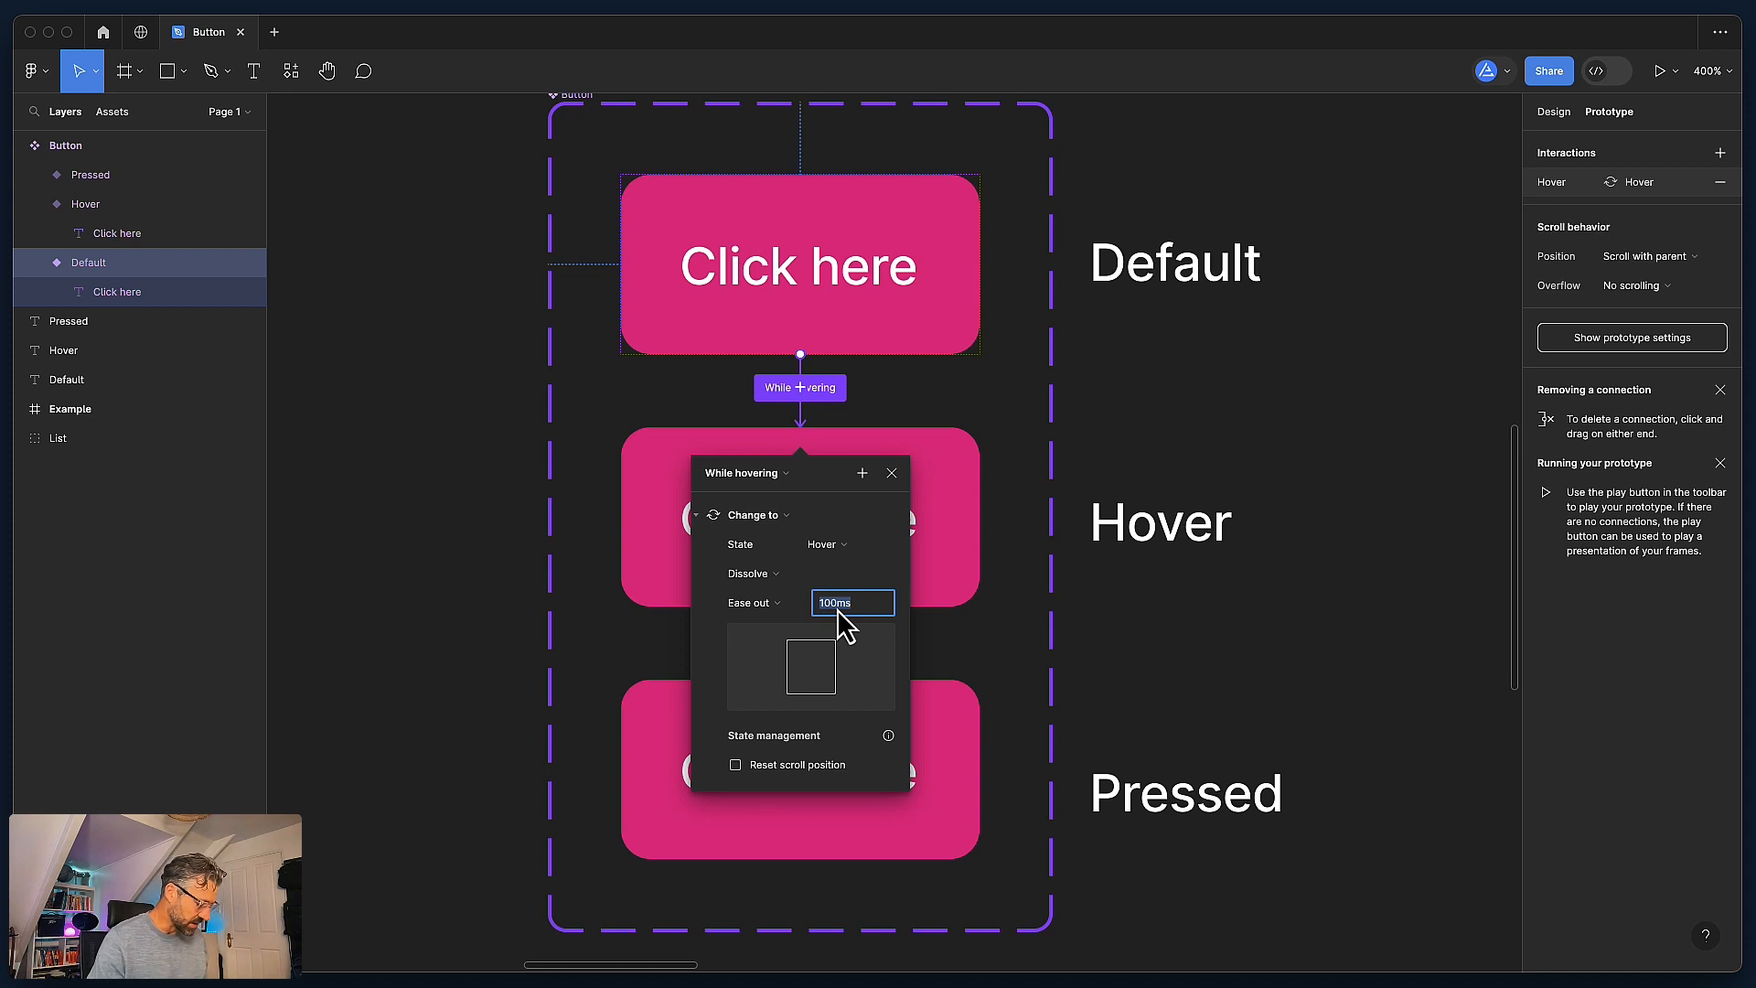
pyautogui.write('300')
pyautogui.press('Return')
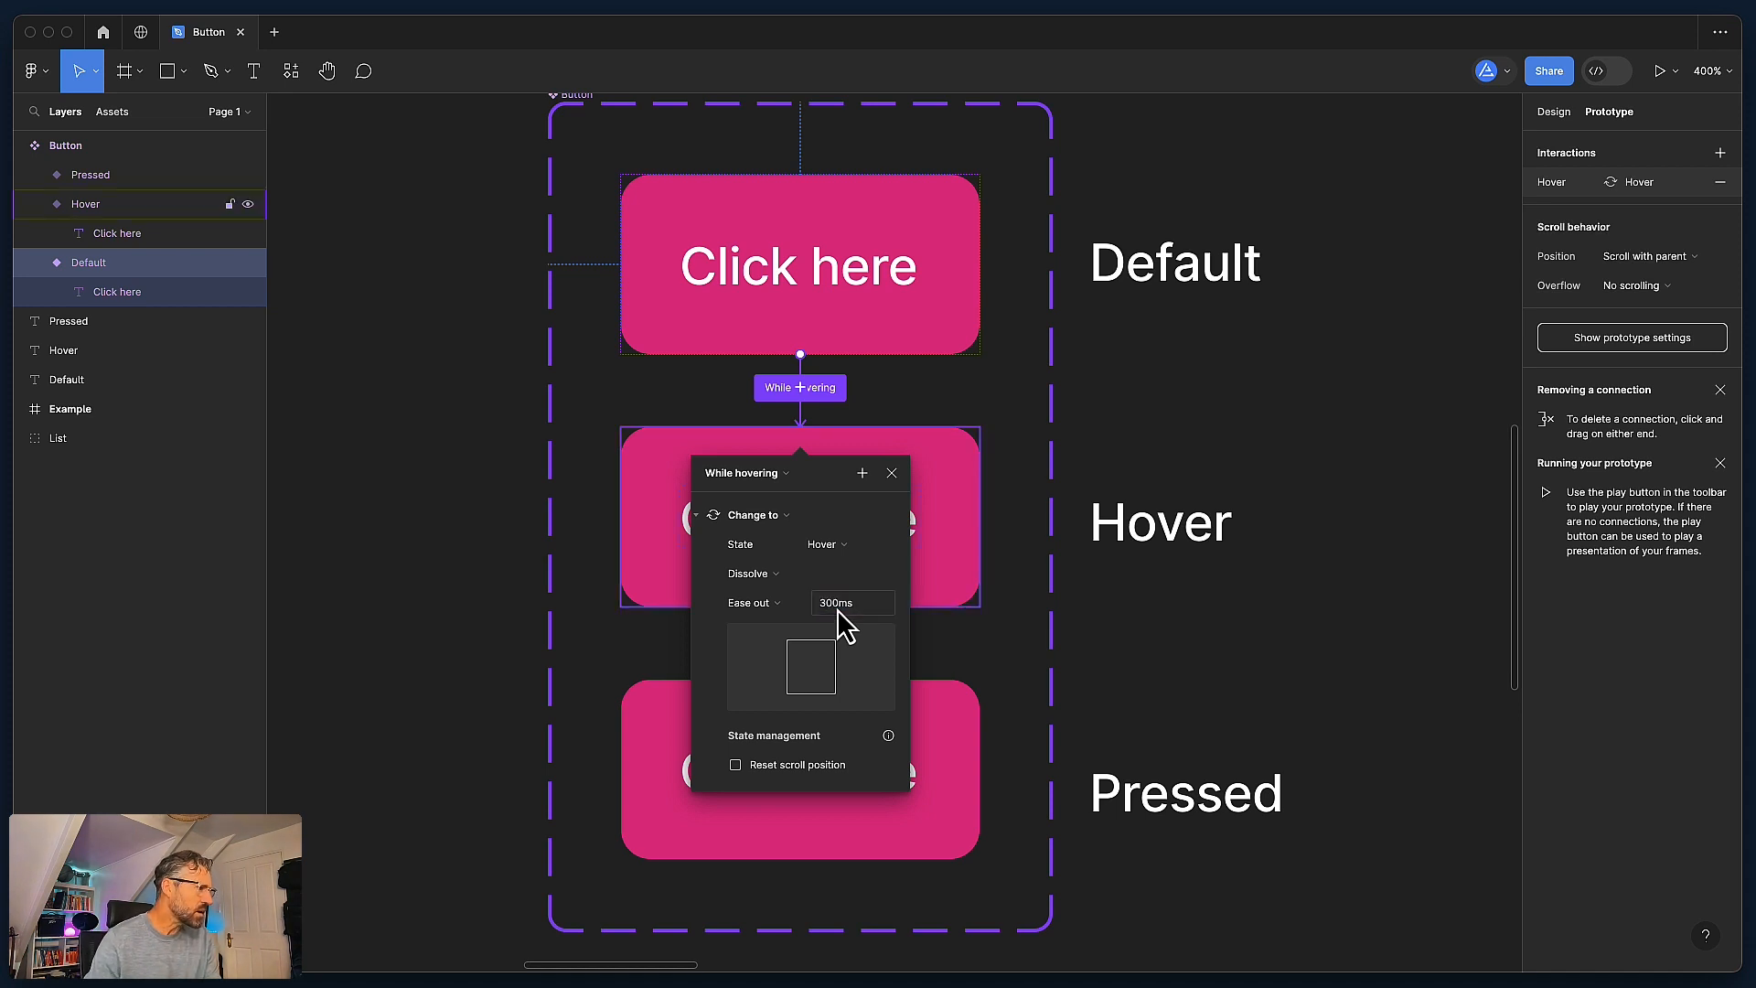
pyautogui.click(462, 515)
# Step: Connect the Hover variant to the Pressed variant with a While pressing trigger
pyautogui.click(735, 513)
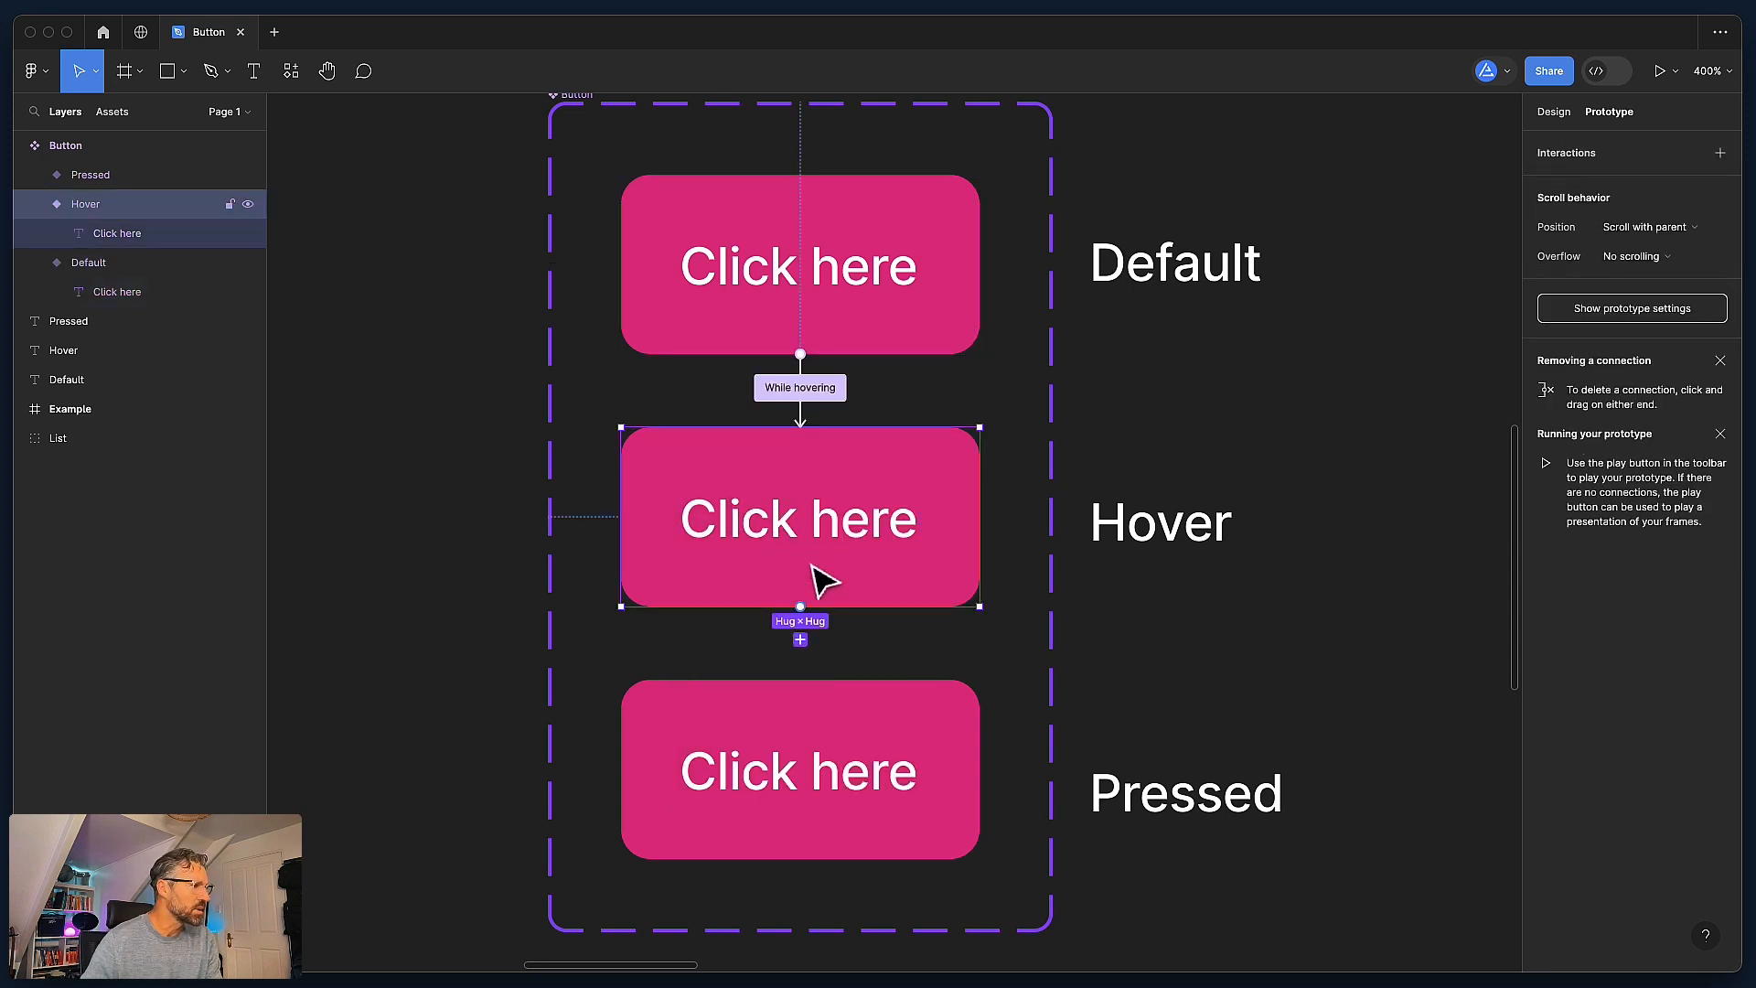
pyautogui.moveTo(800, 639); pyautogui.dragTo(803, 688)
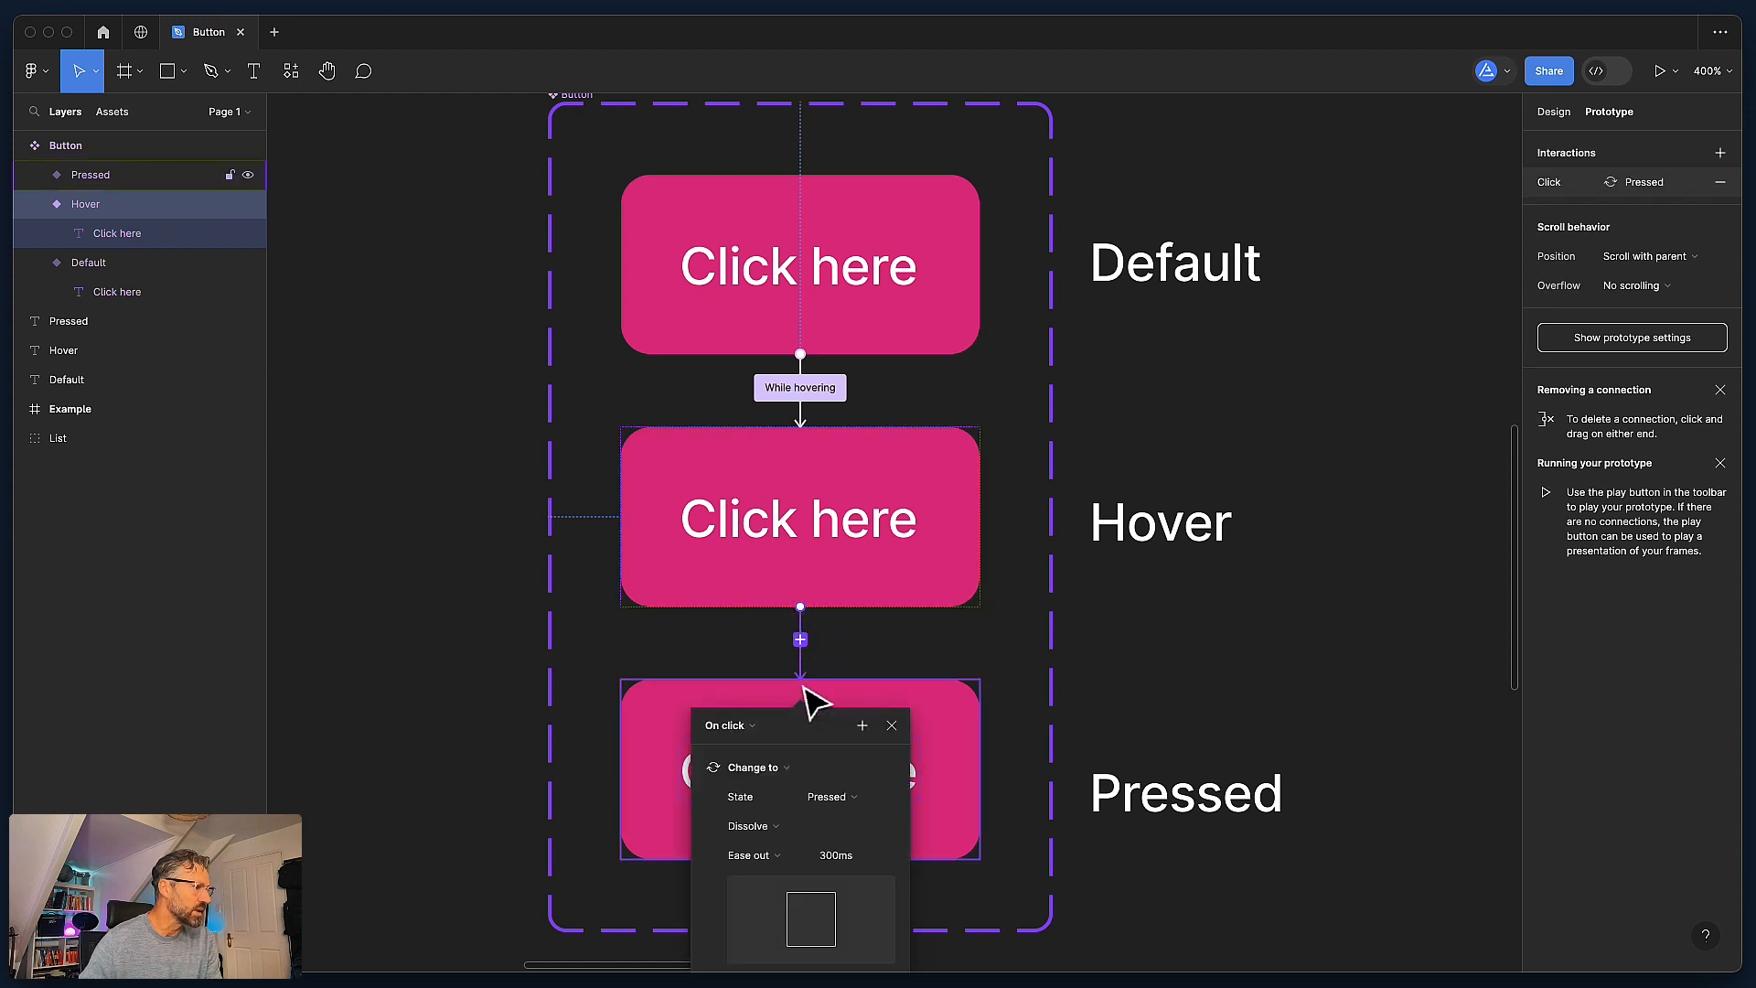
pyautogui.click(747, 724)
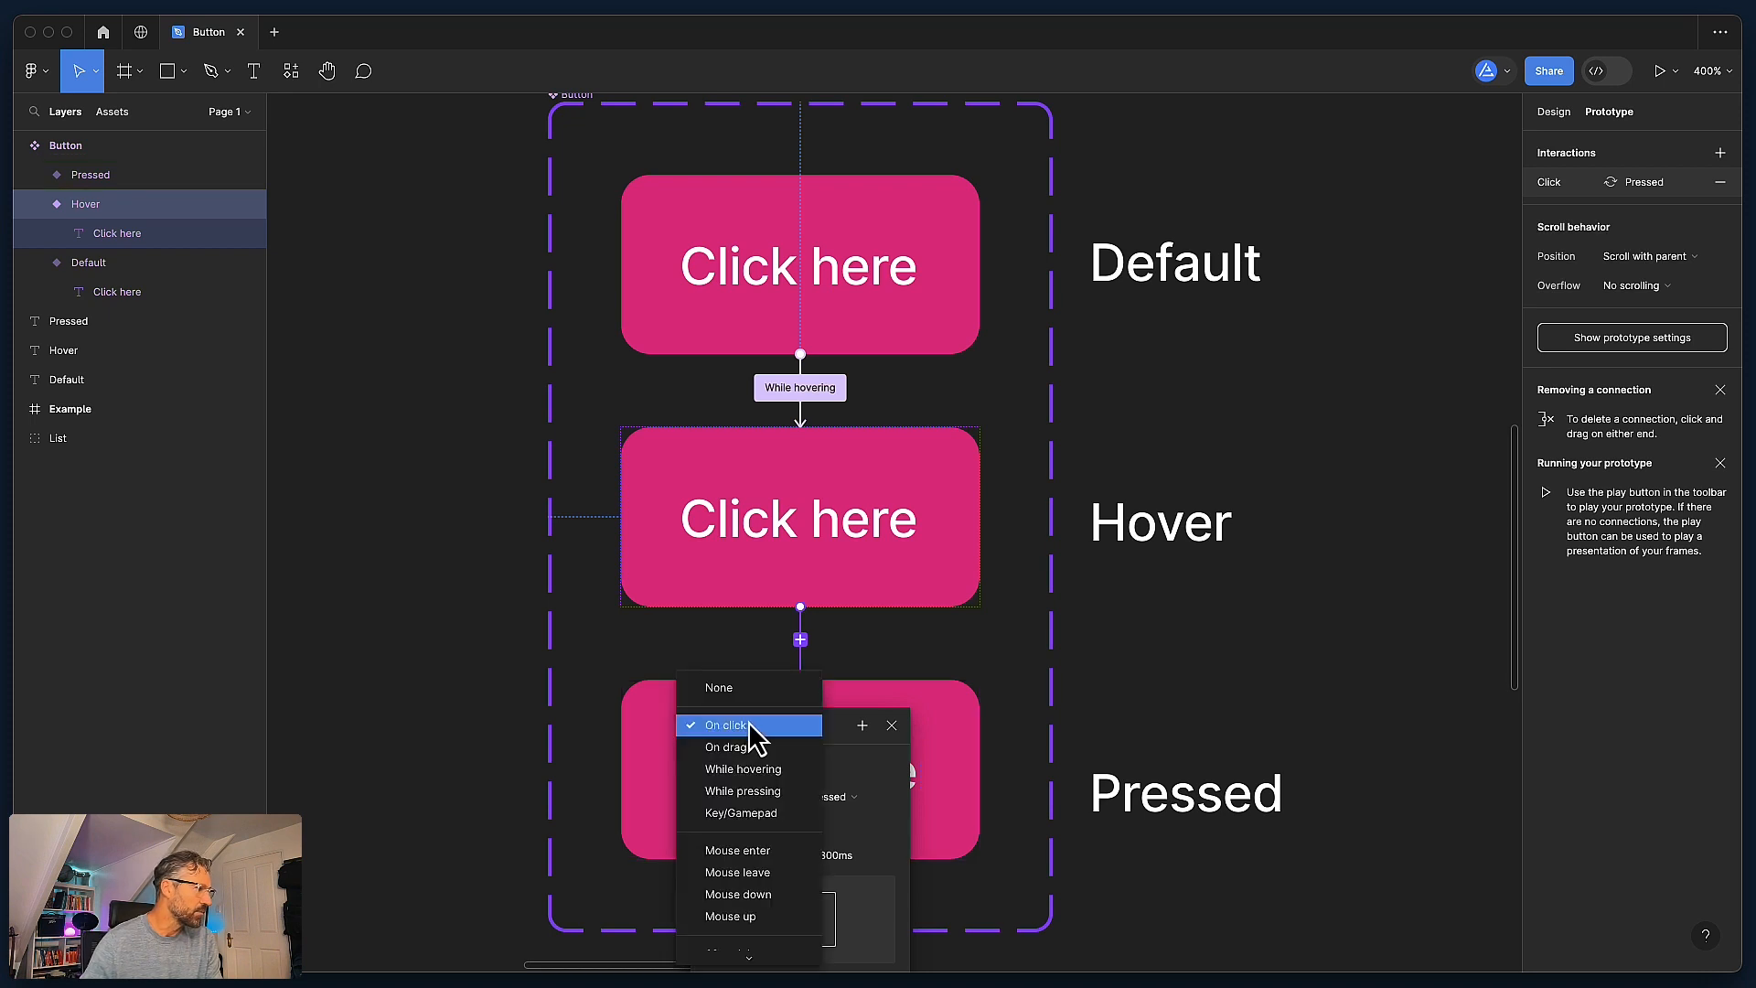
pyautogui.click(743, 792)
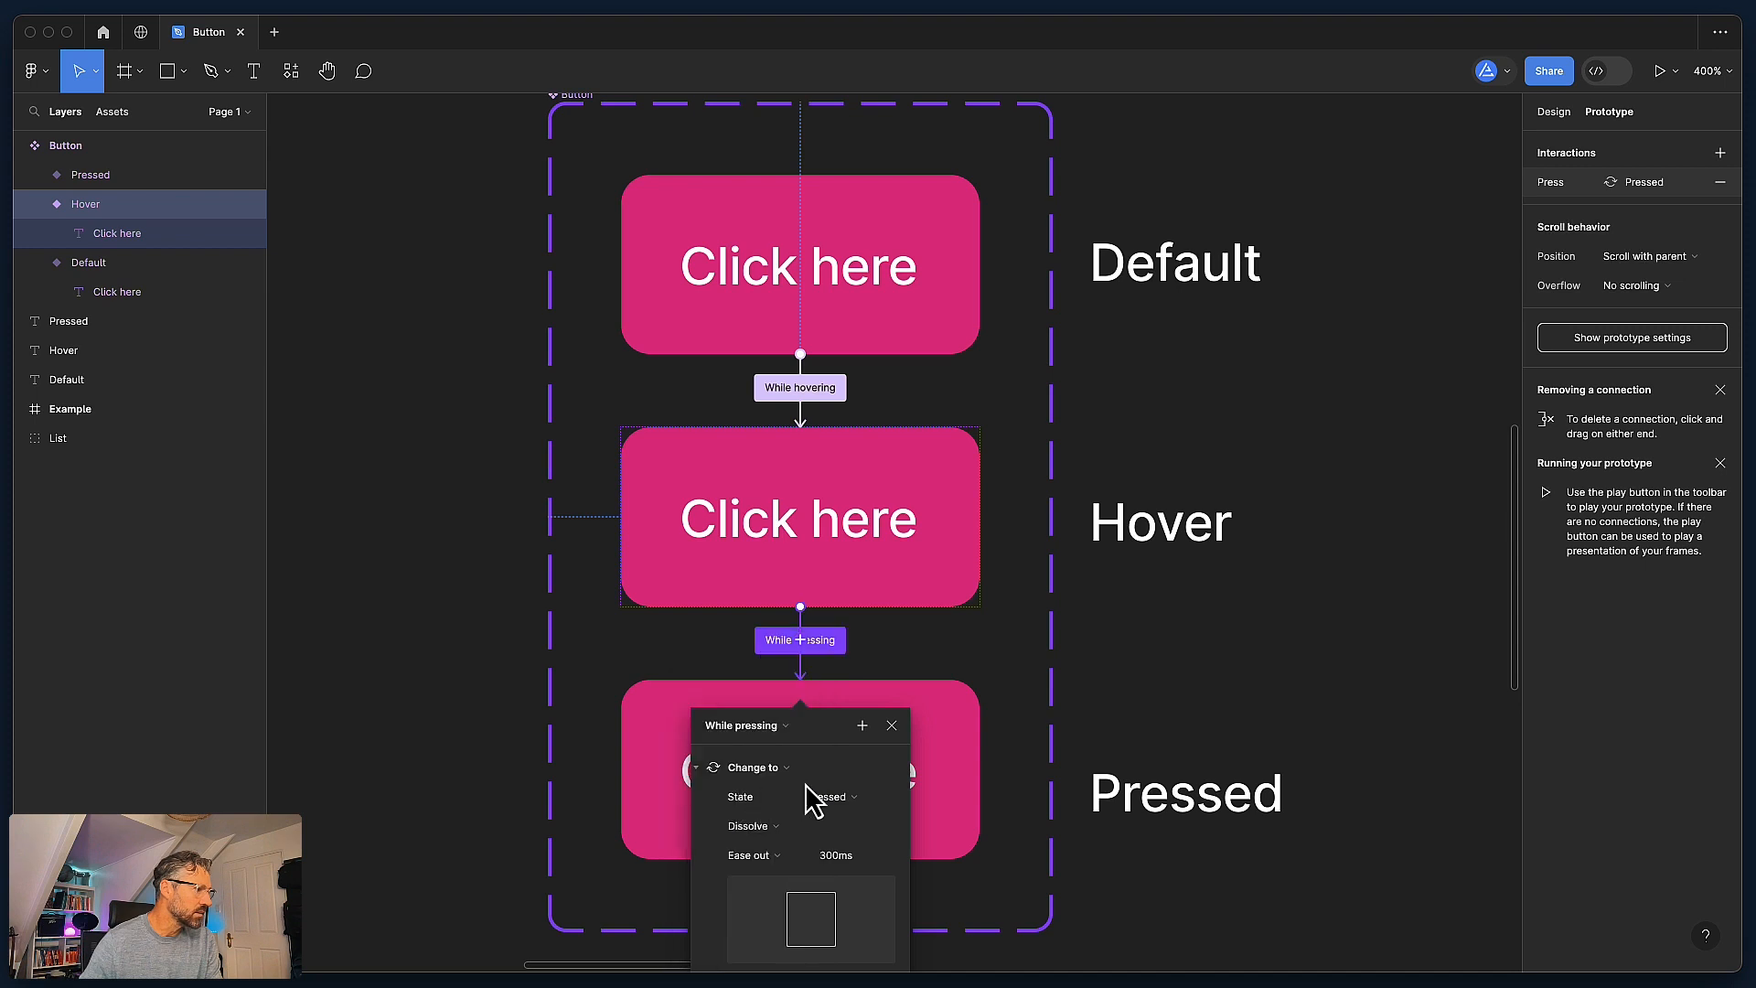
# Step: Set the Hover-to-Pressed transition to a Dissolve animation lasting 100 ms
pyautogui.click(773, 835)
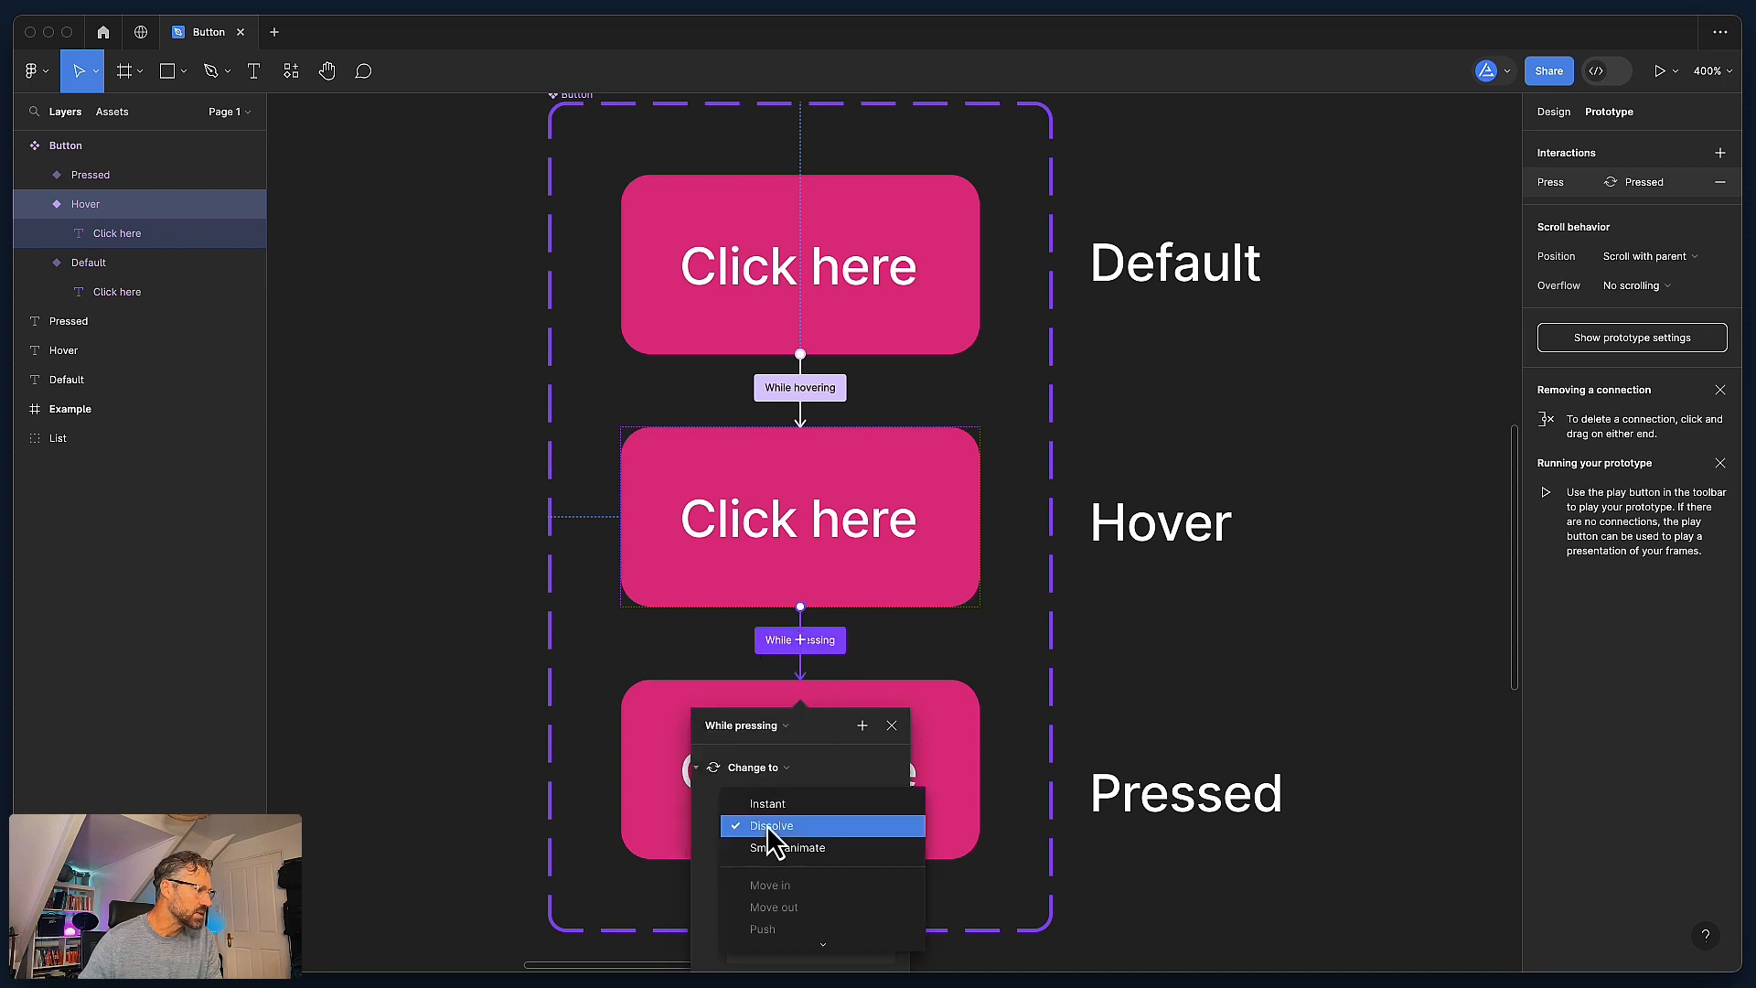
pyautogui.click(766, 828)
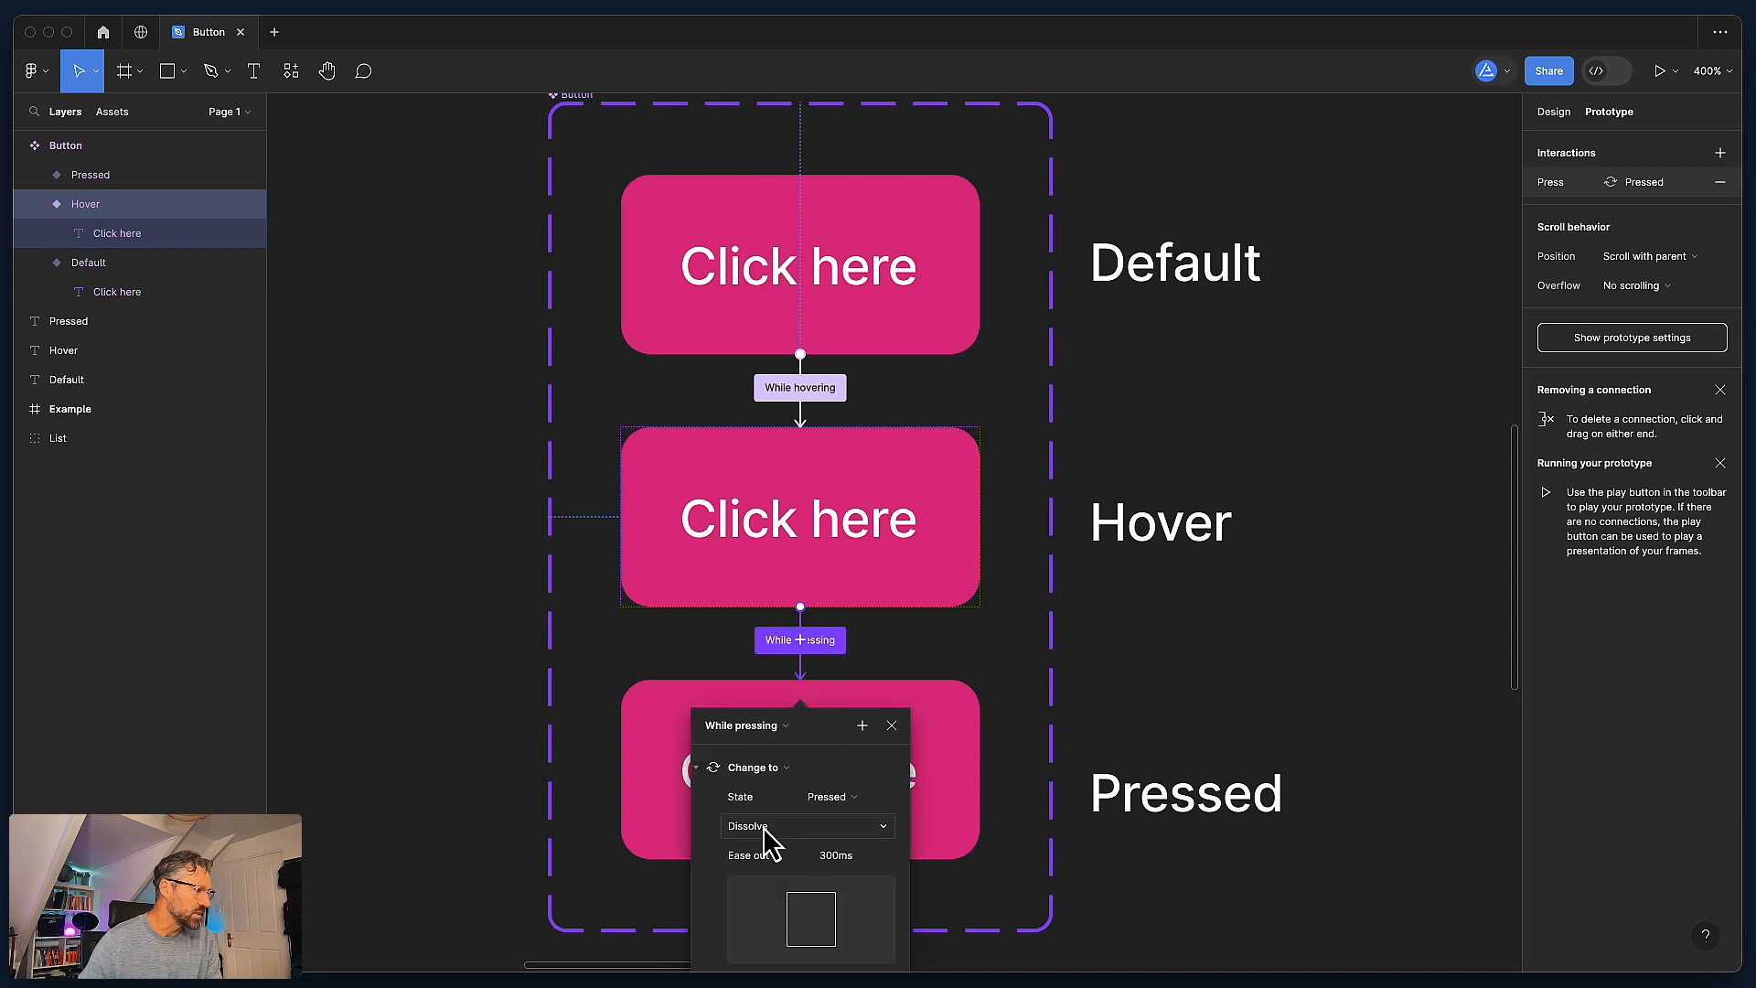
pyautogui.click(847, 858)
pyautogui.write('100')
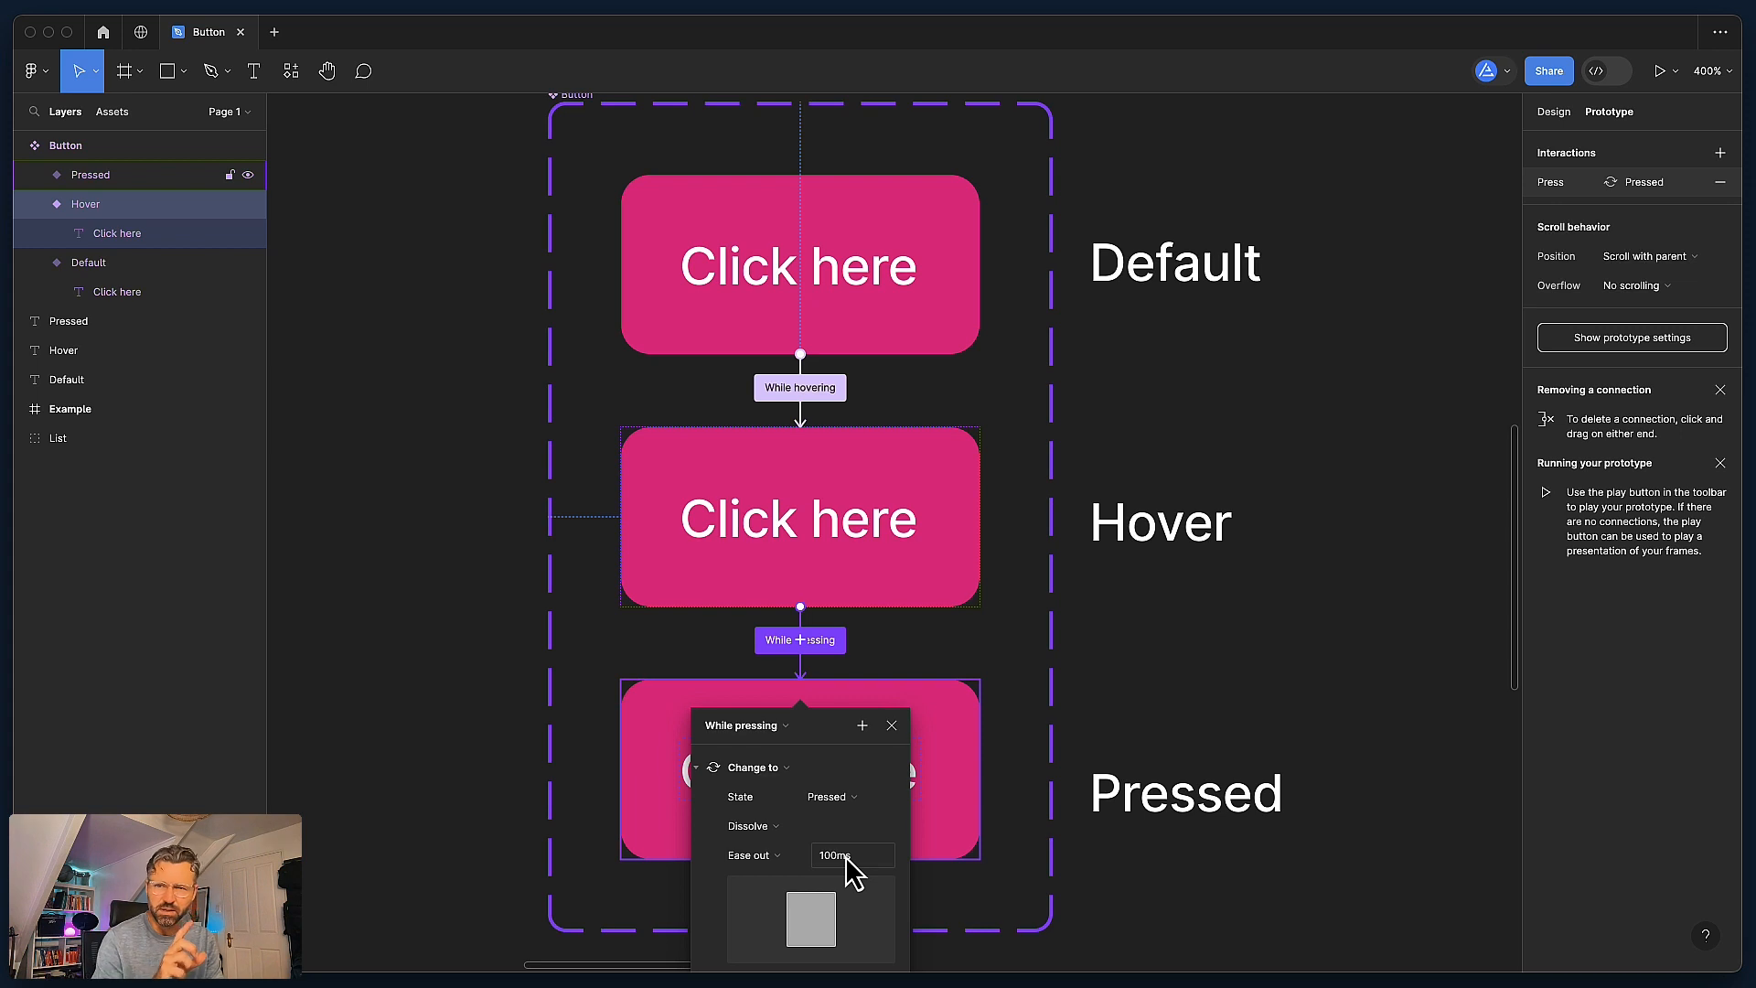
pyautogui.click(419, 512)
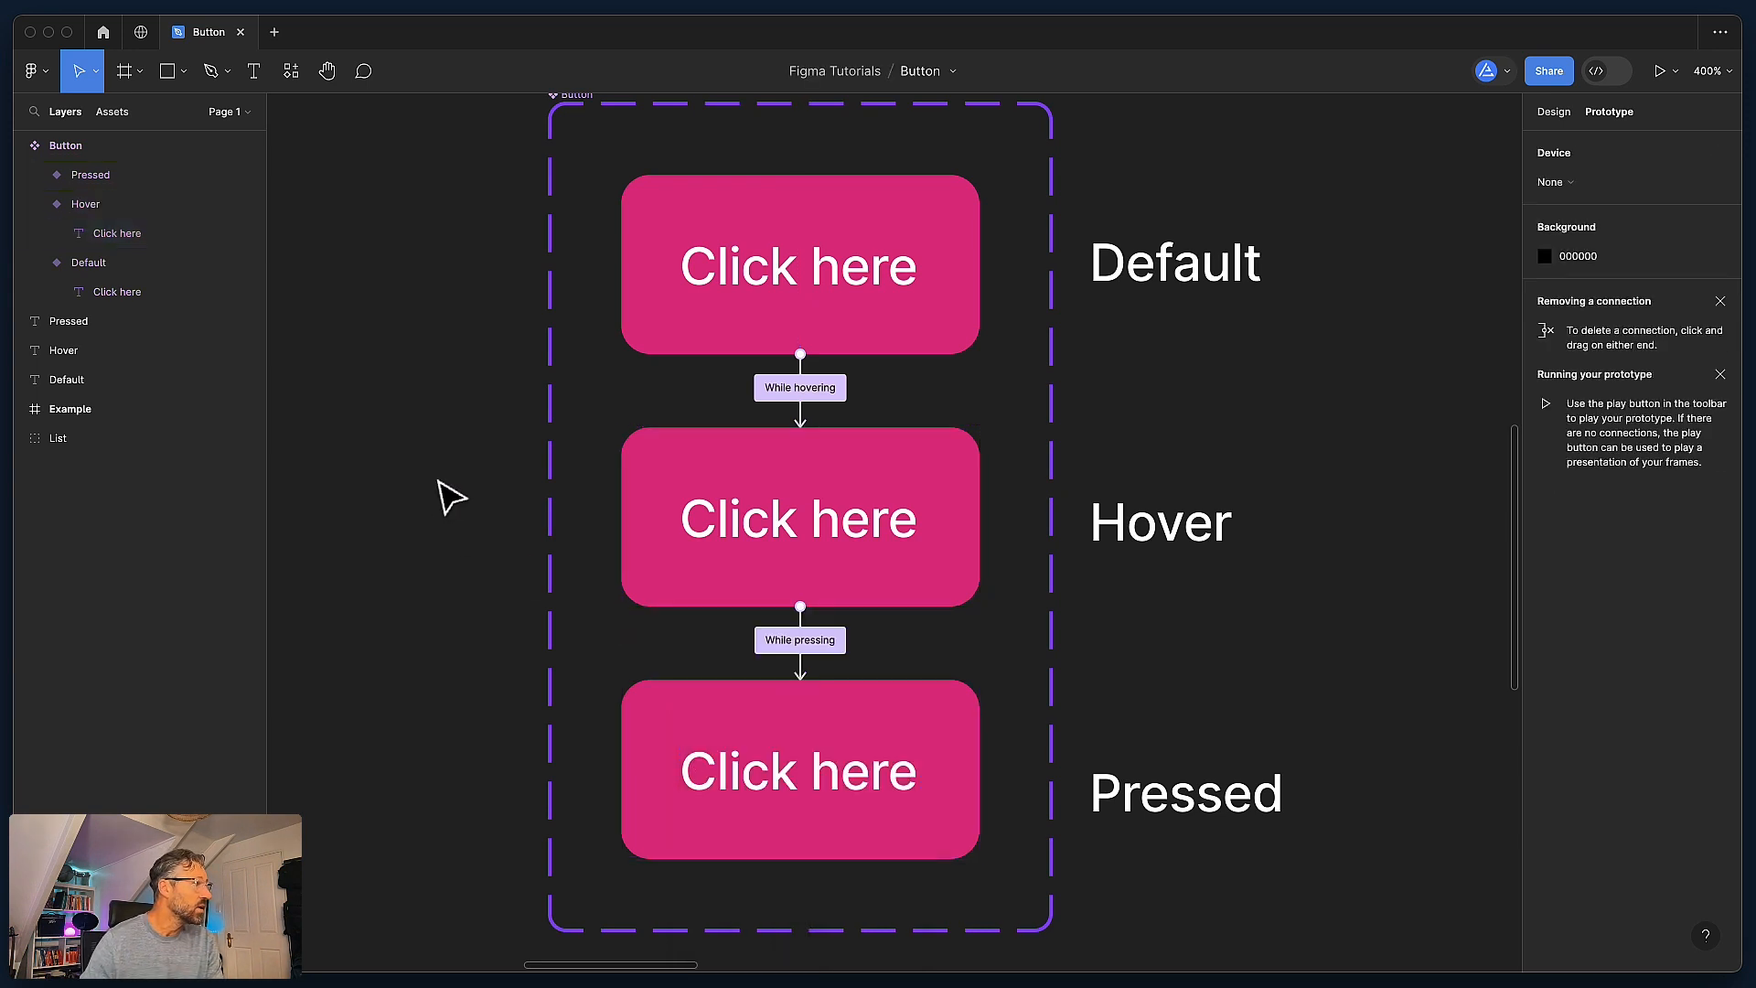
# Step: Connect the Pressed variant back to the Default variant with a Mouse leave trigger
pyautogui.click(834, 732)
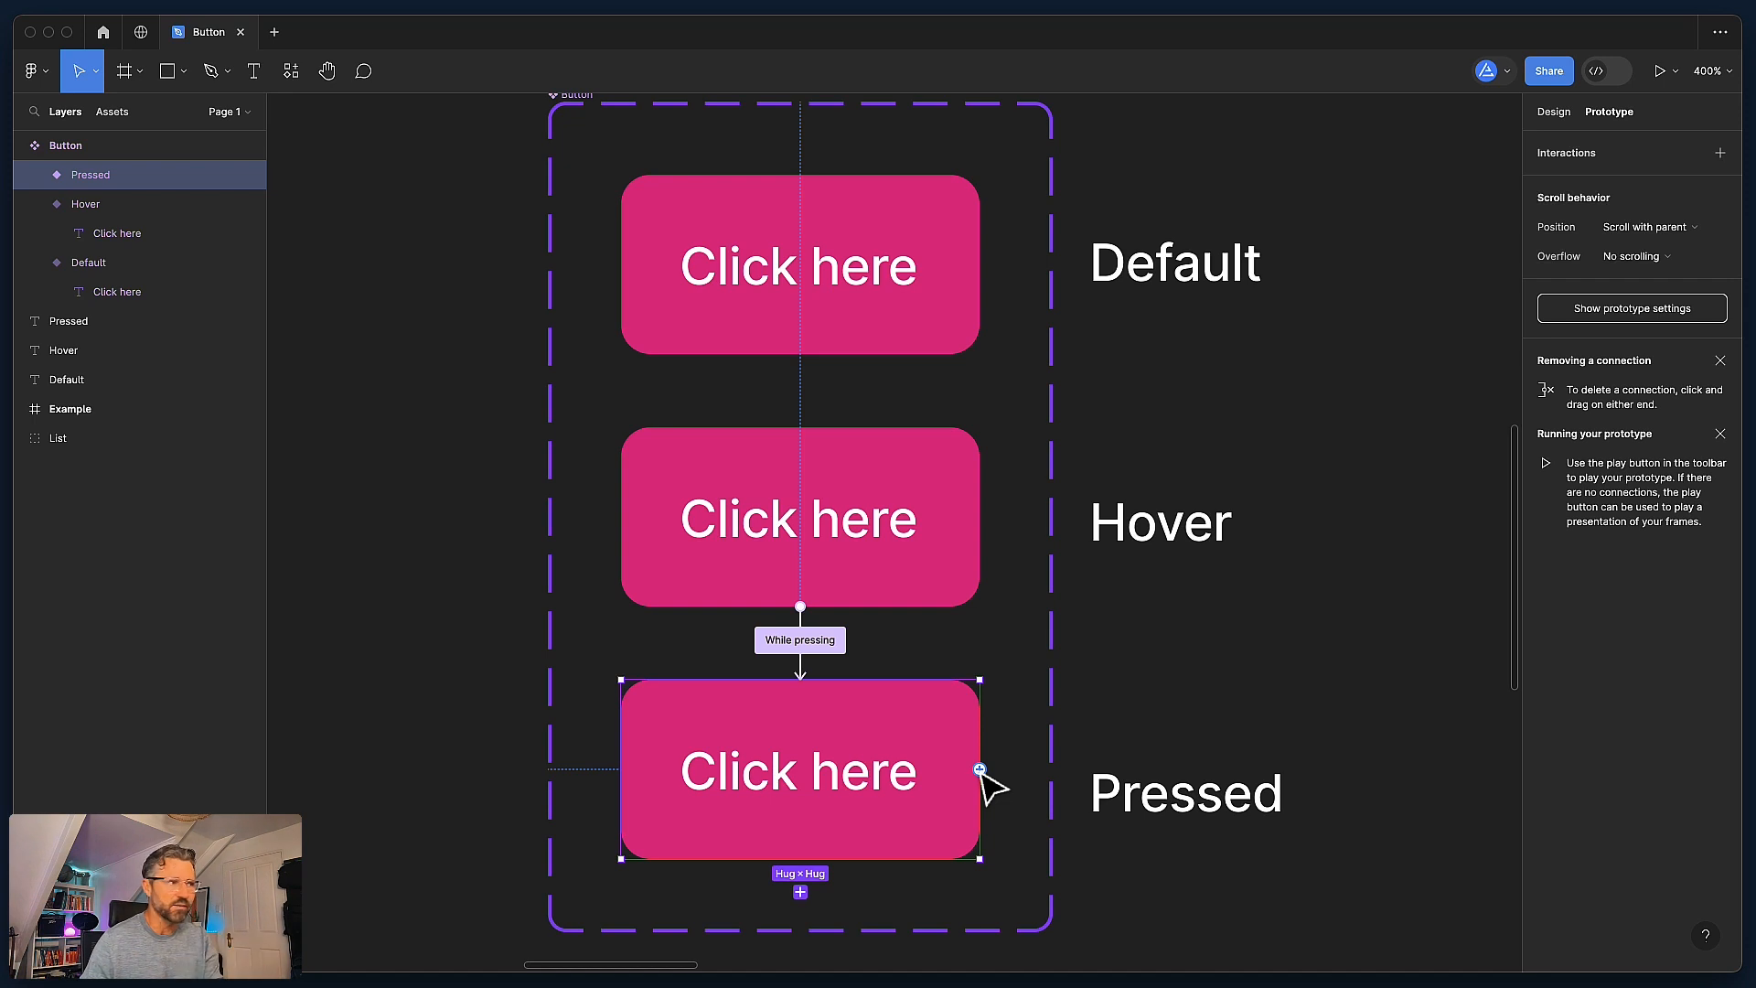
pyautogui.moveTo(980, 770); pyautogui.dragTo(967, 333)
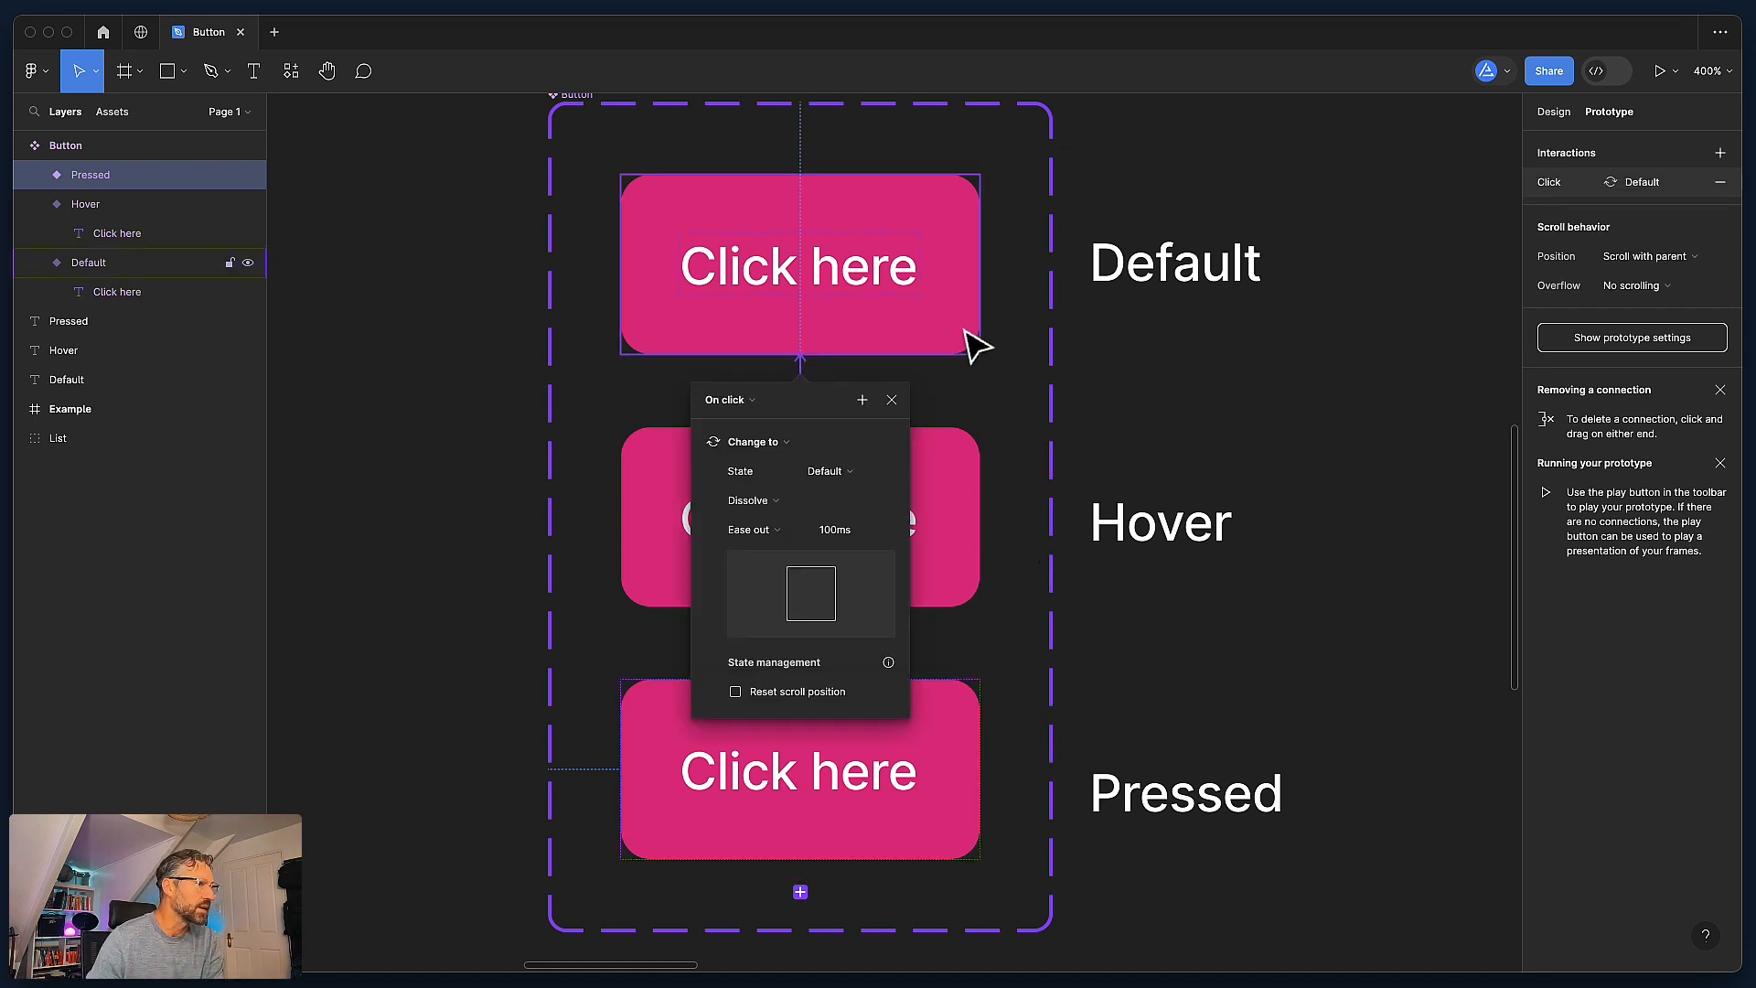
pyautogui.click(743, 407)
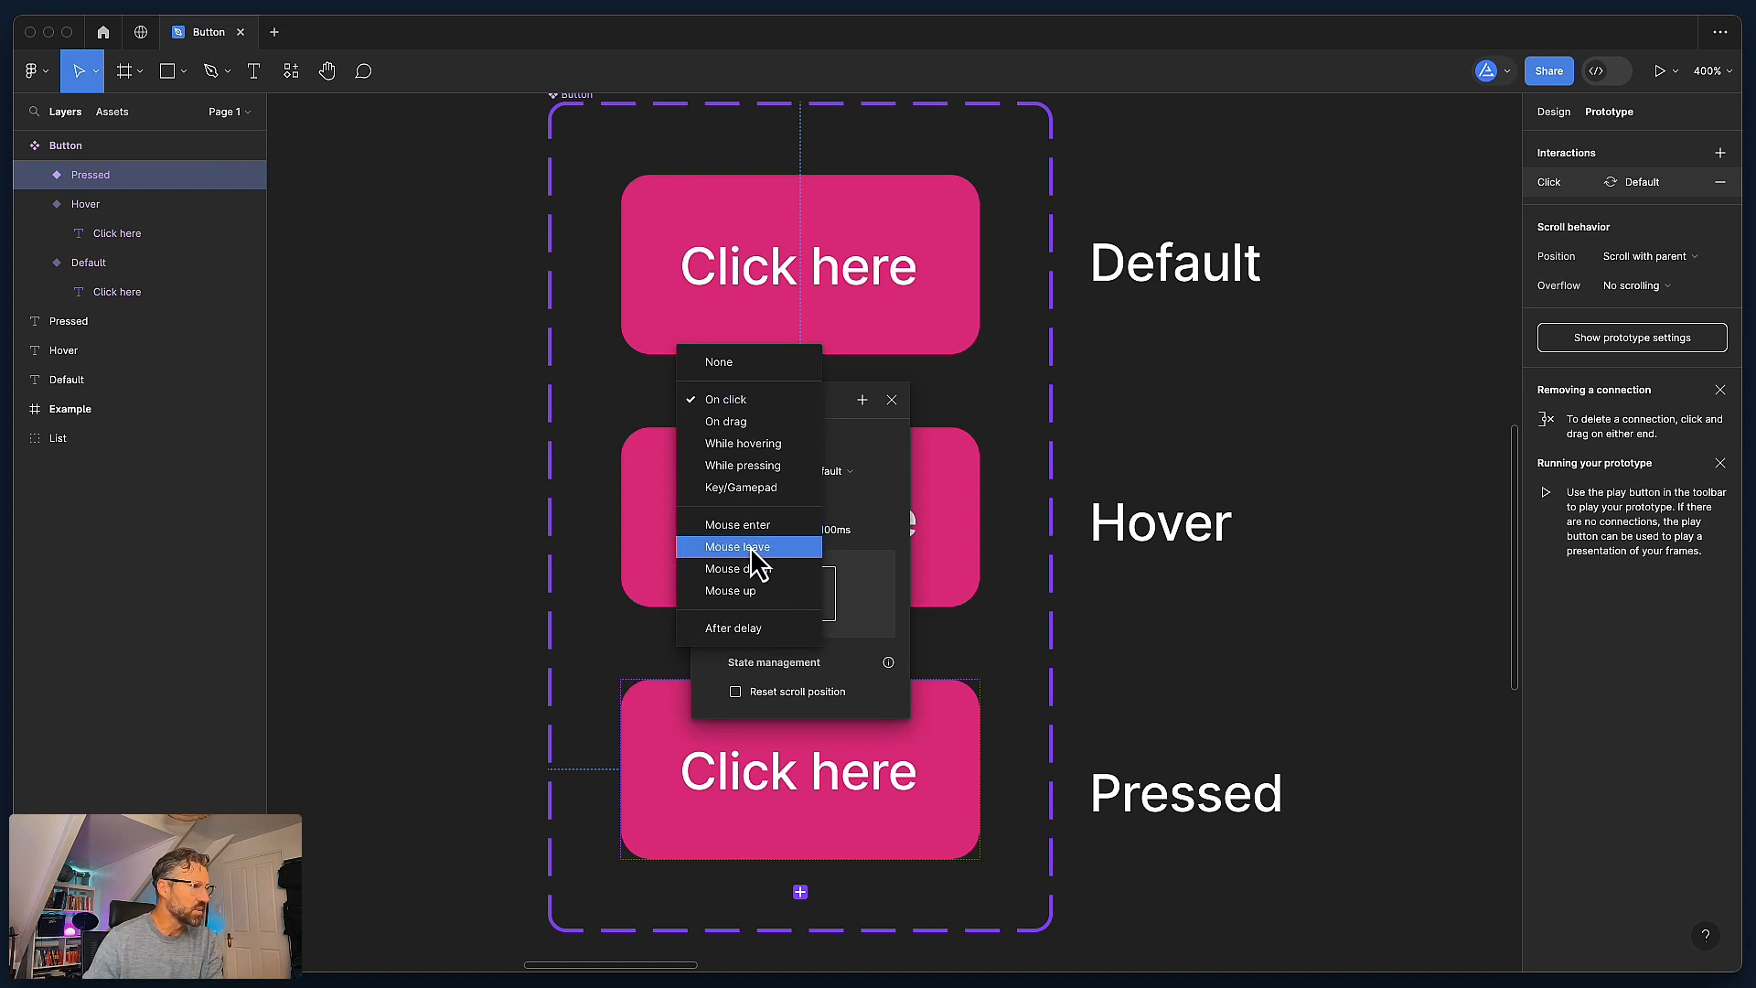
pyautogui.click(756, 549)
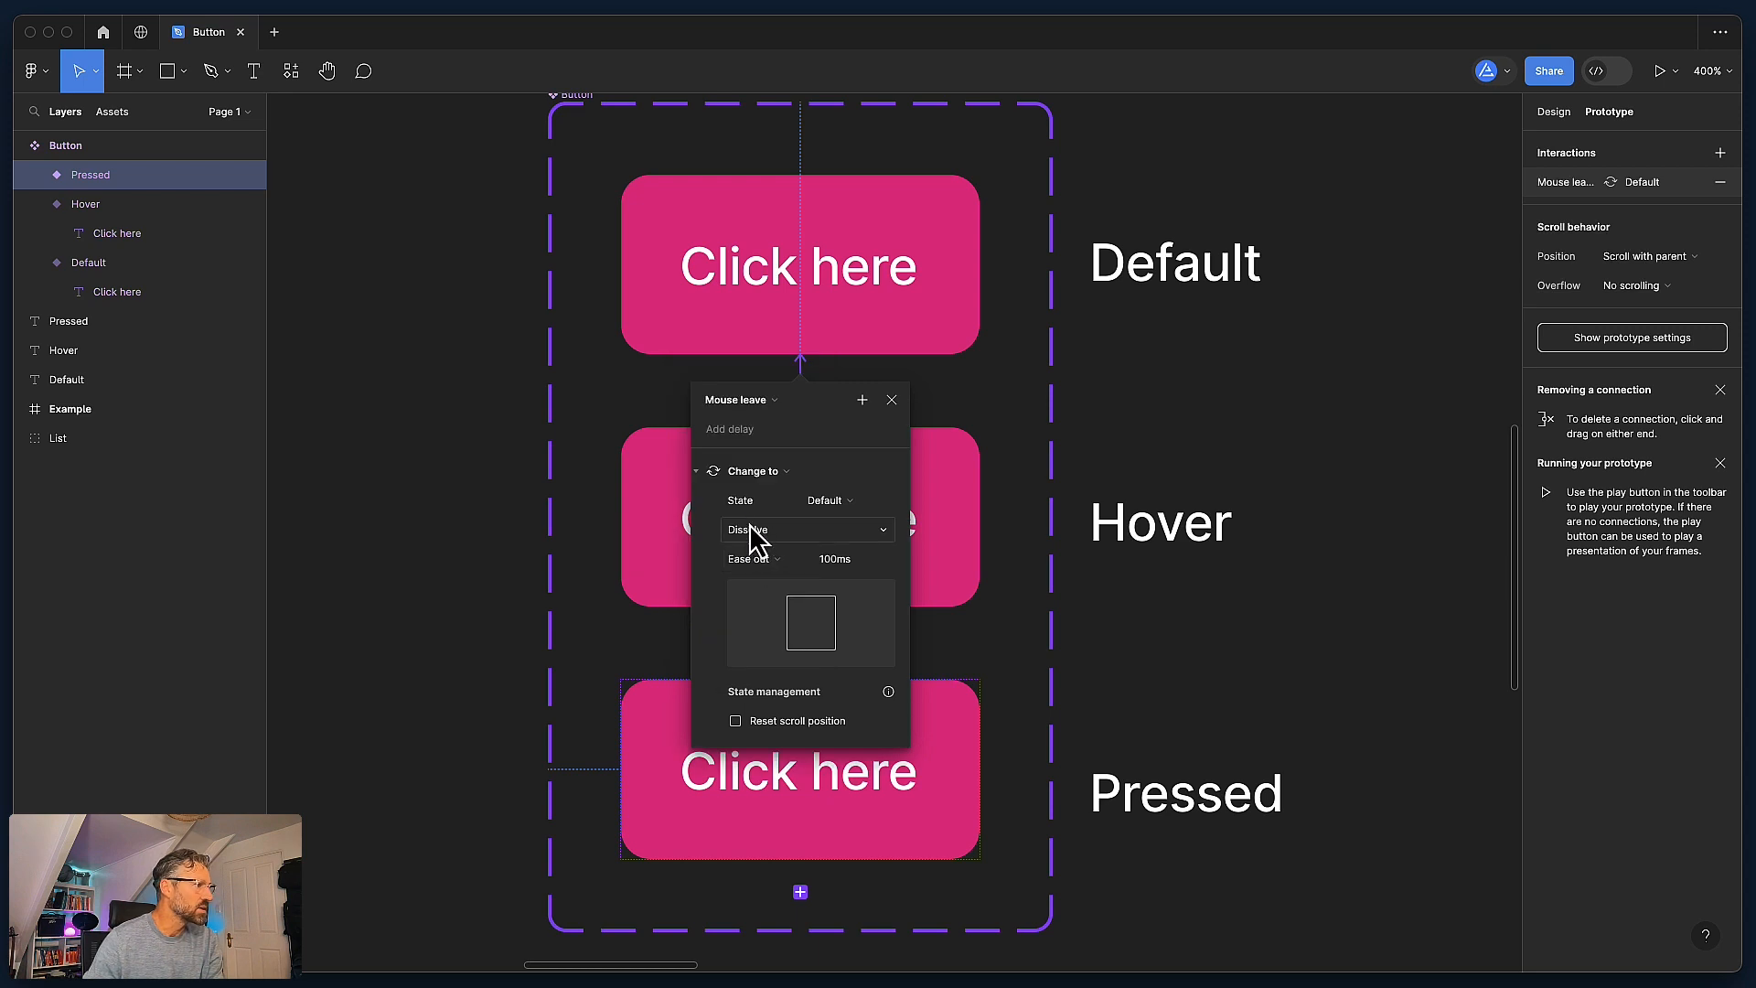
pyautogui.click(829, 503)
pyautogui.click(839, 506)
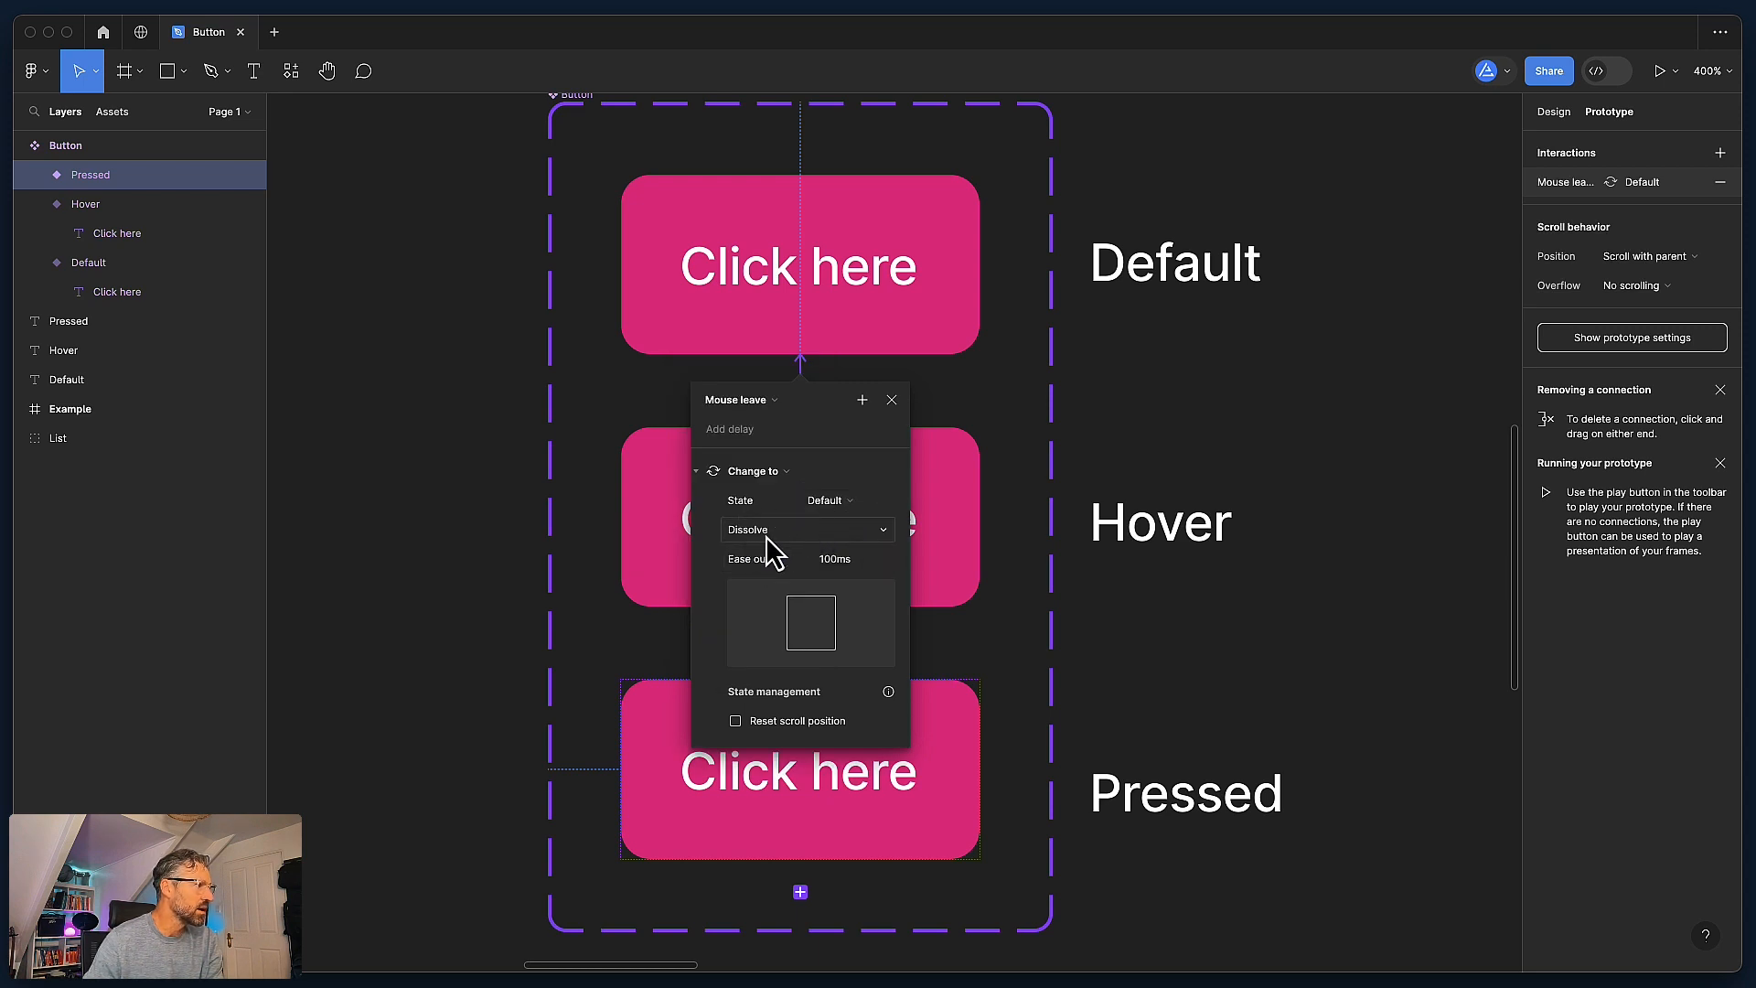
pyautogui.click(835, 562)
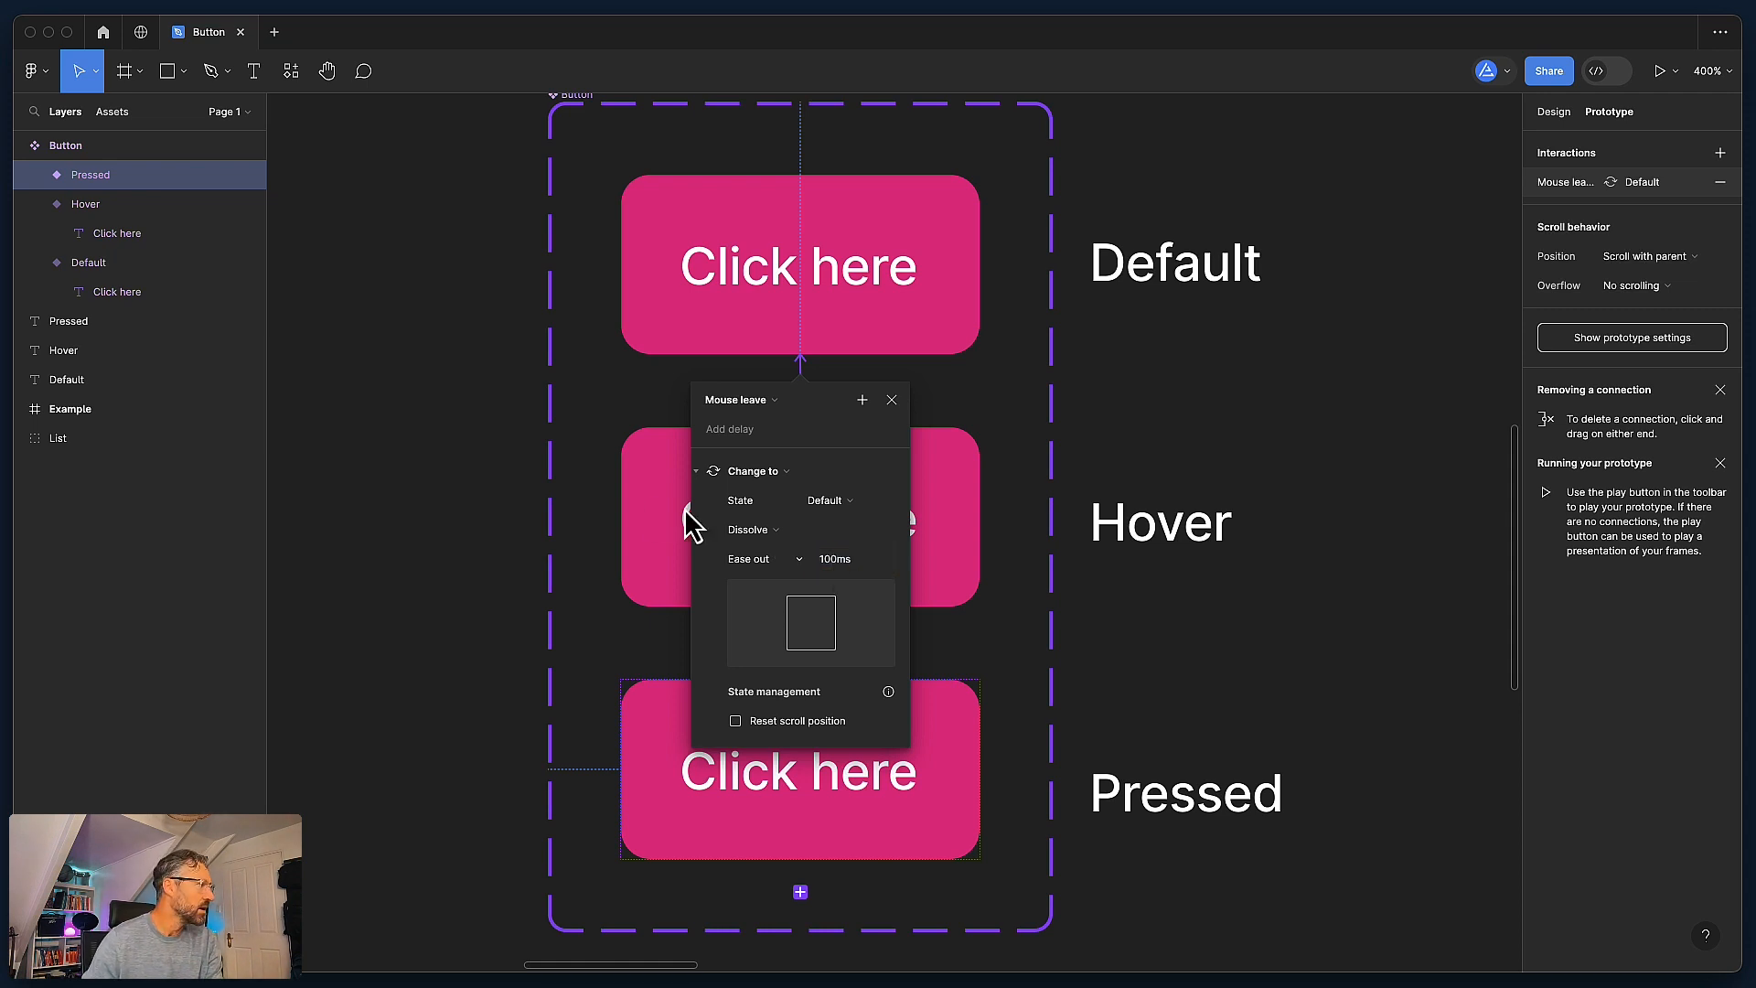
pyautogui.click(448, 441)
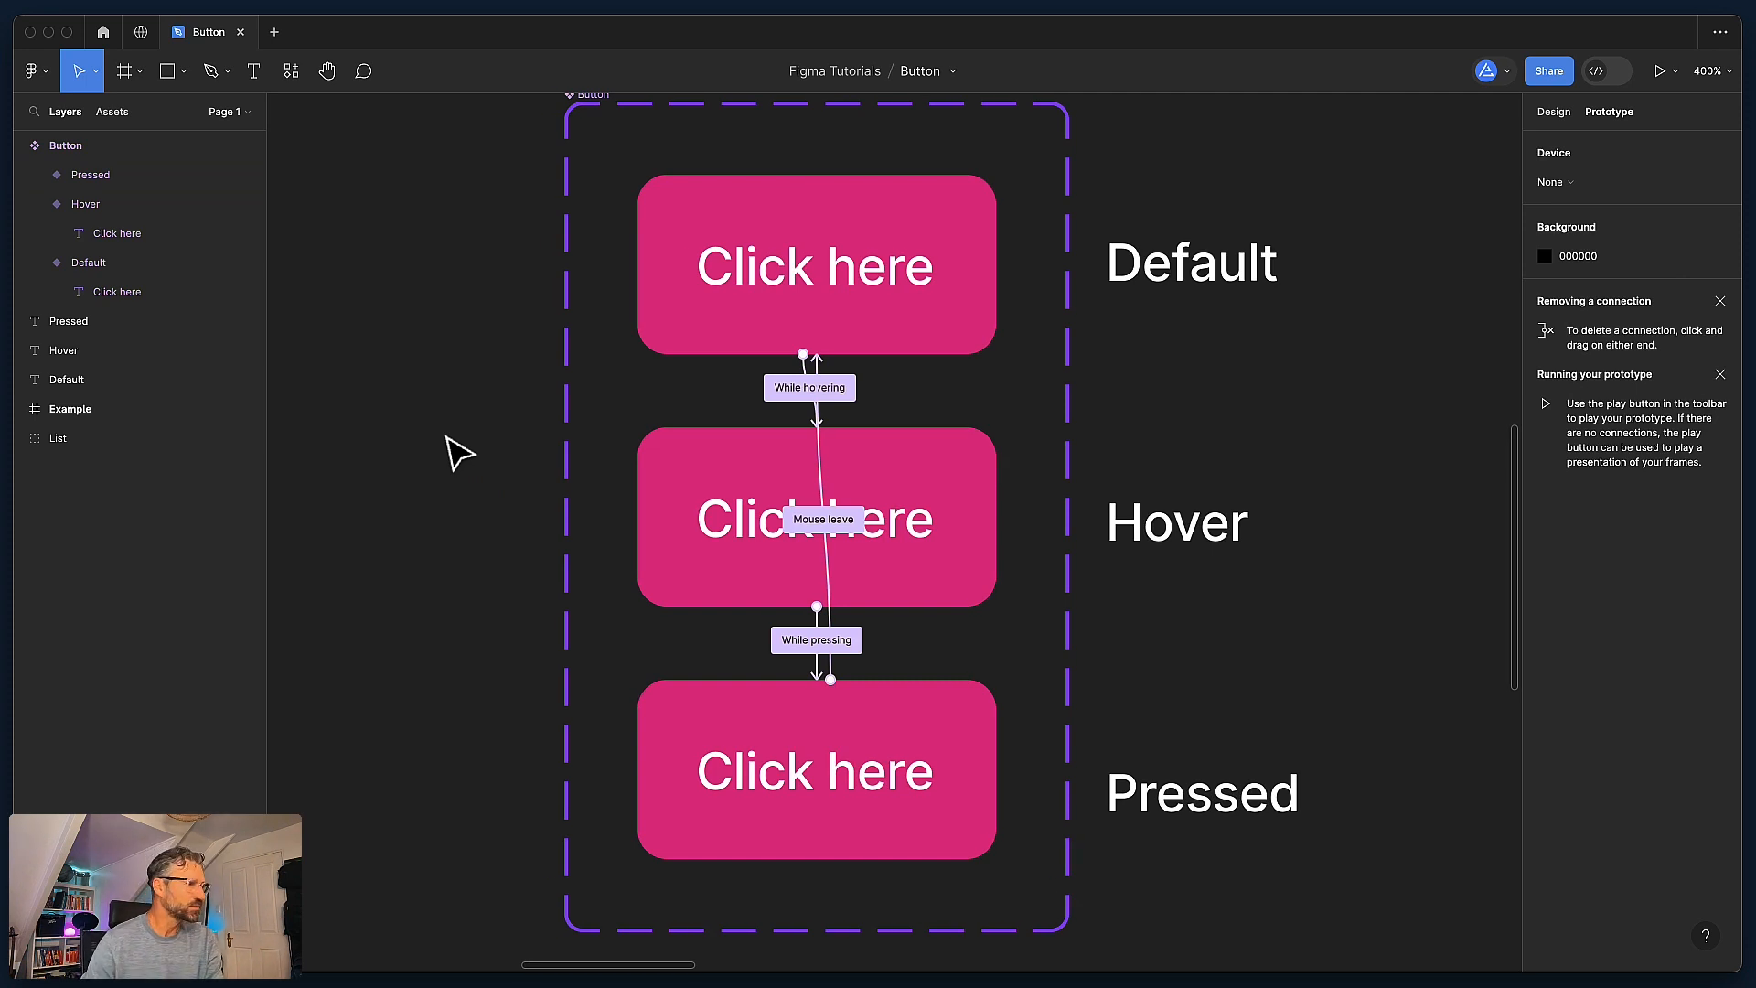
# Step: Darken the Hover variant's background fill to C80055
pyautogui.click(969, 474)
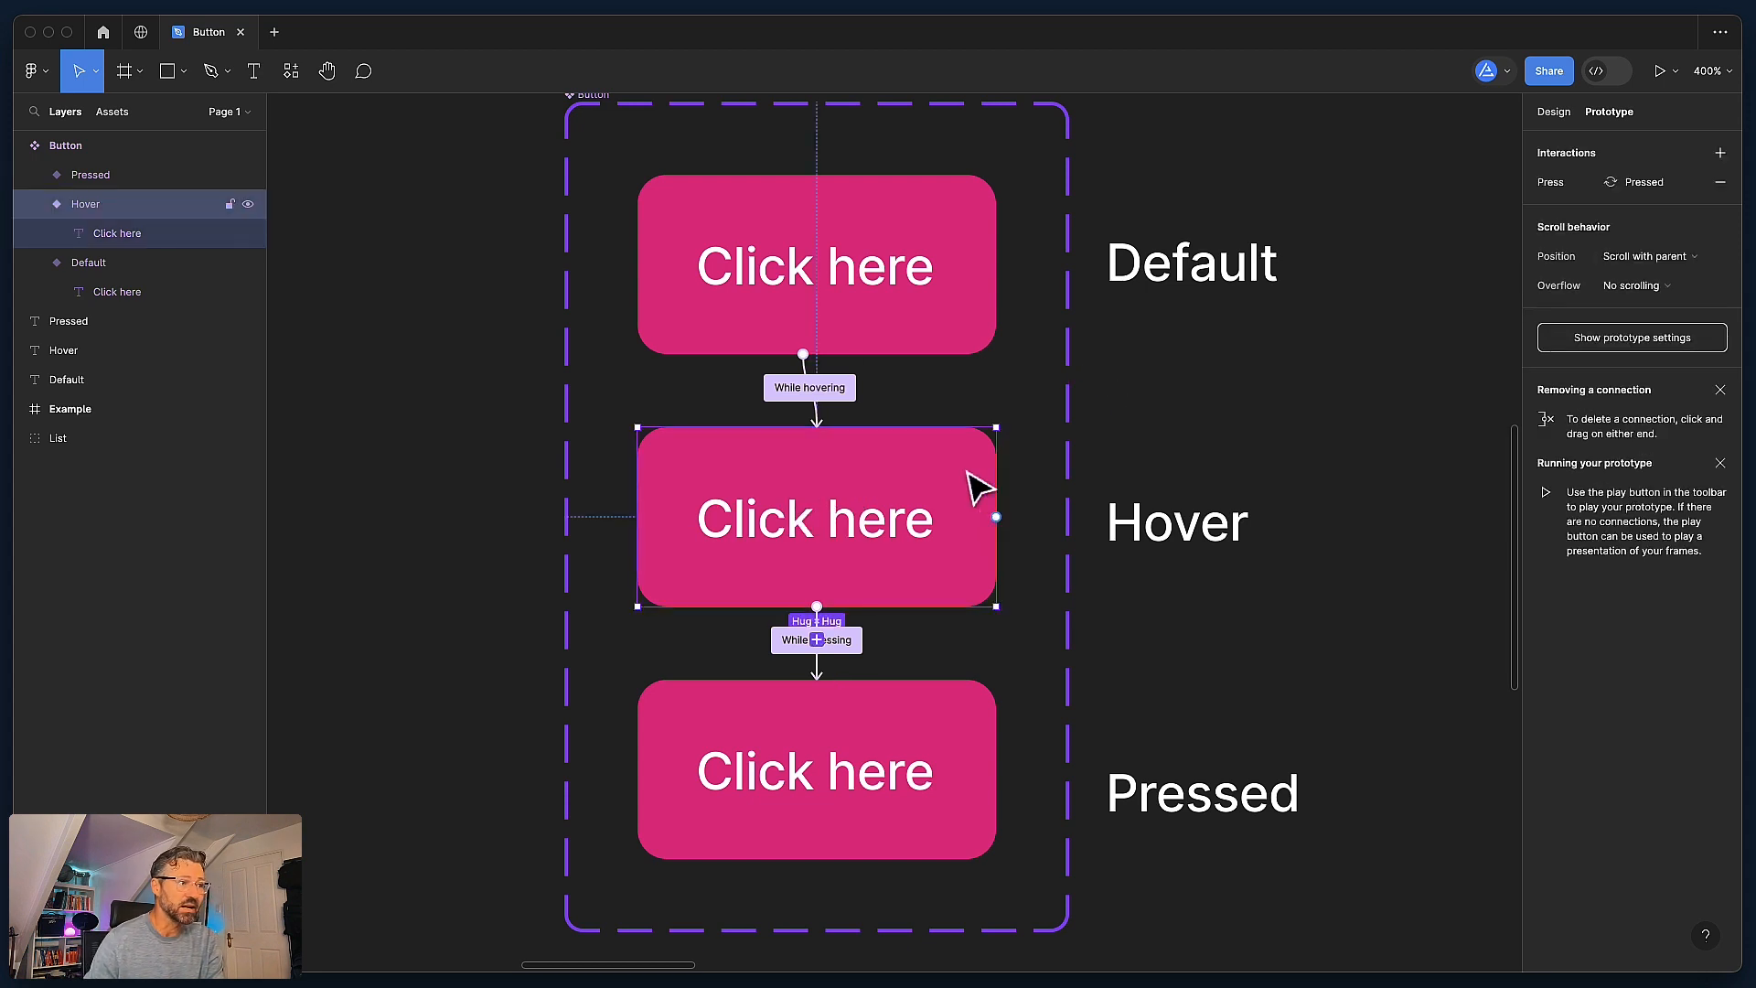
pyautogui.click(1557, 114)
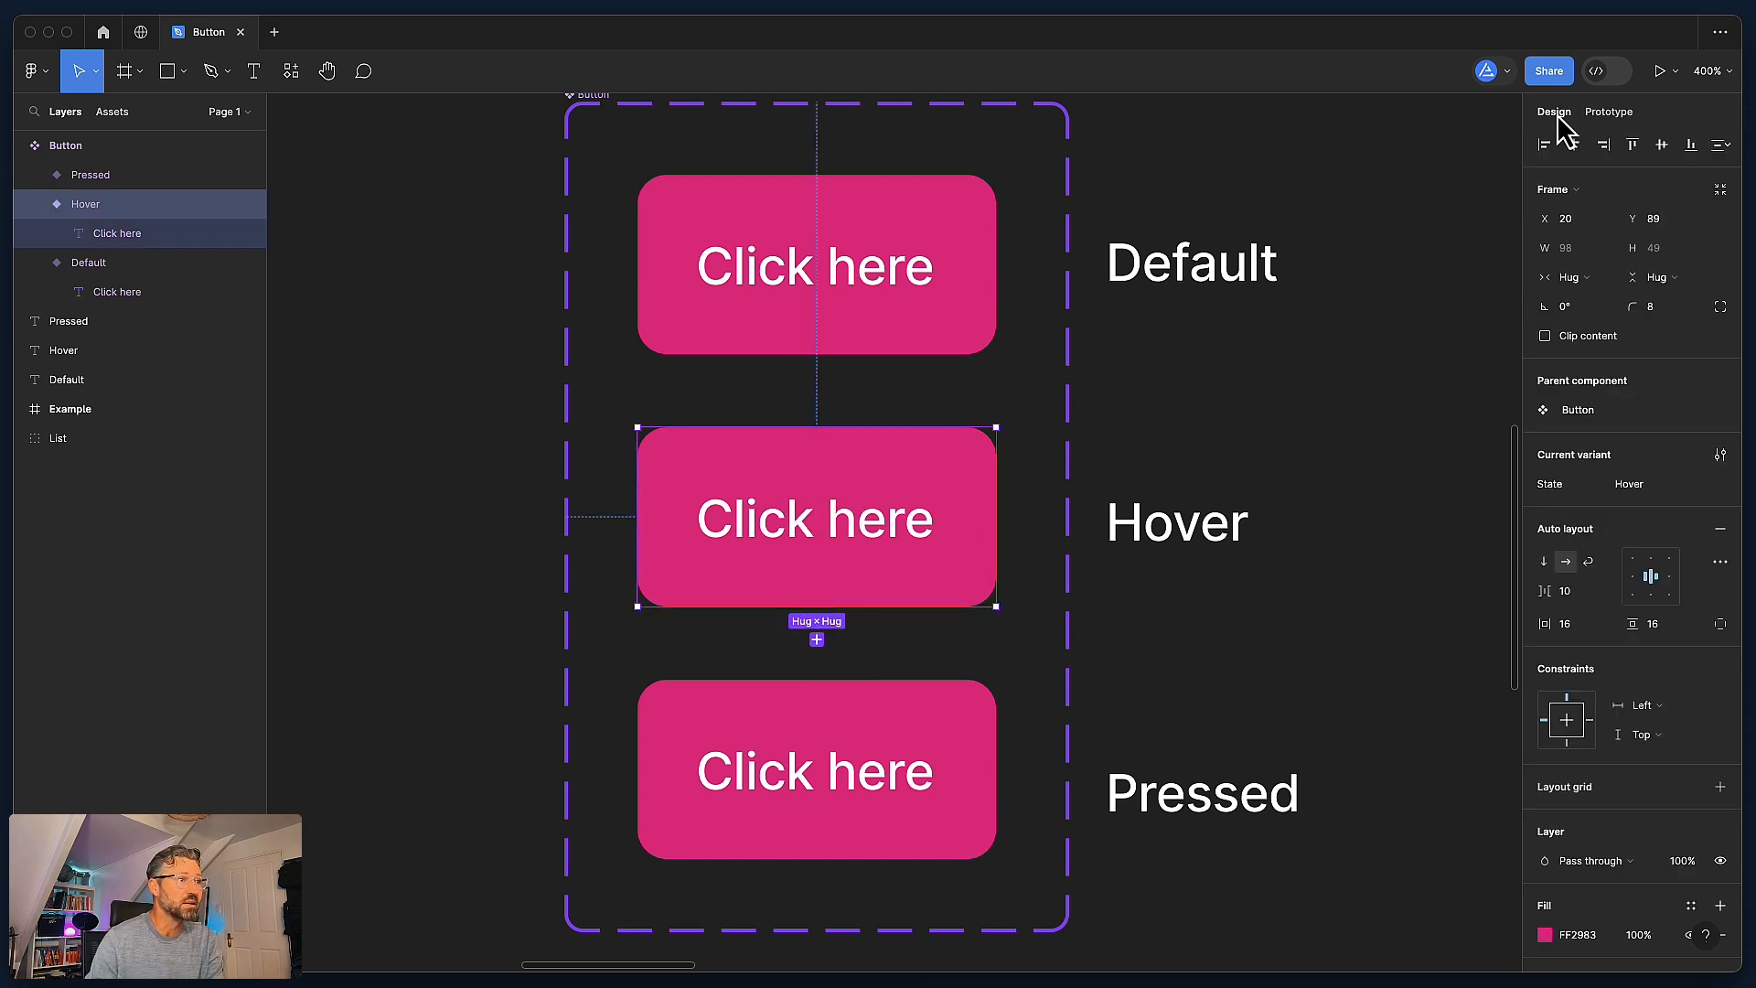
pyautogui.click(1420, 277)
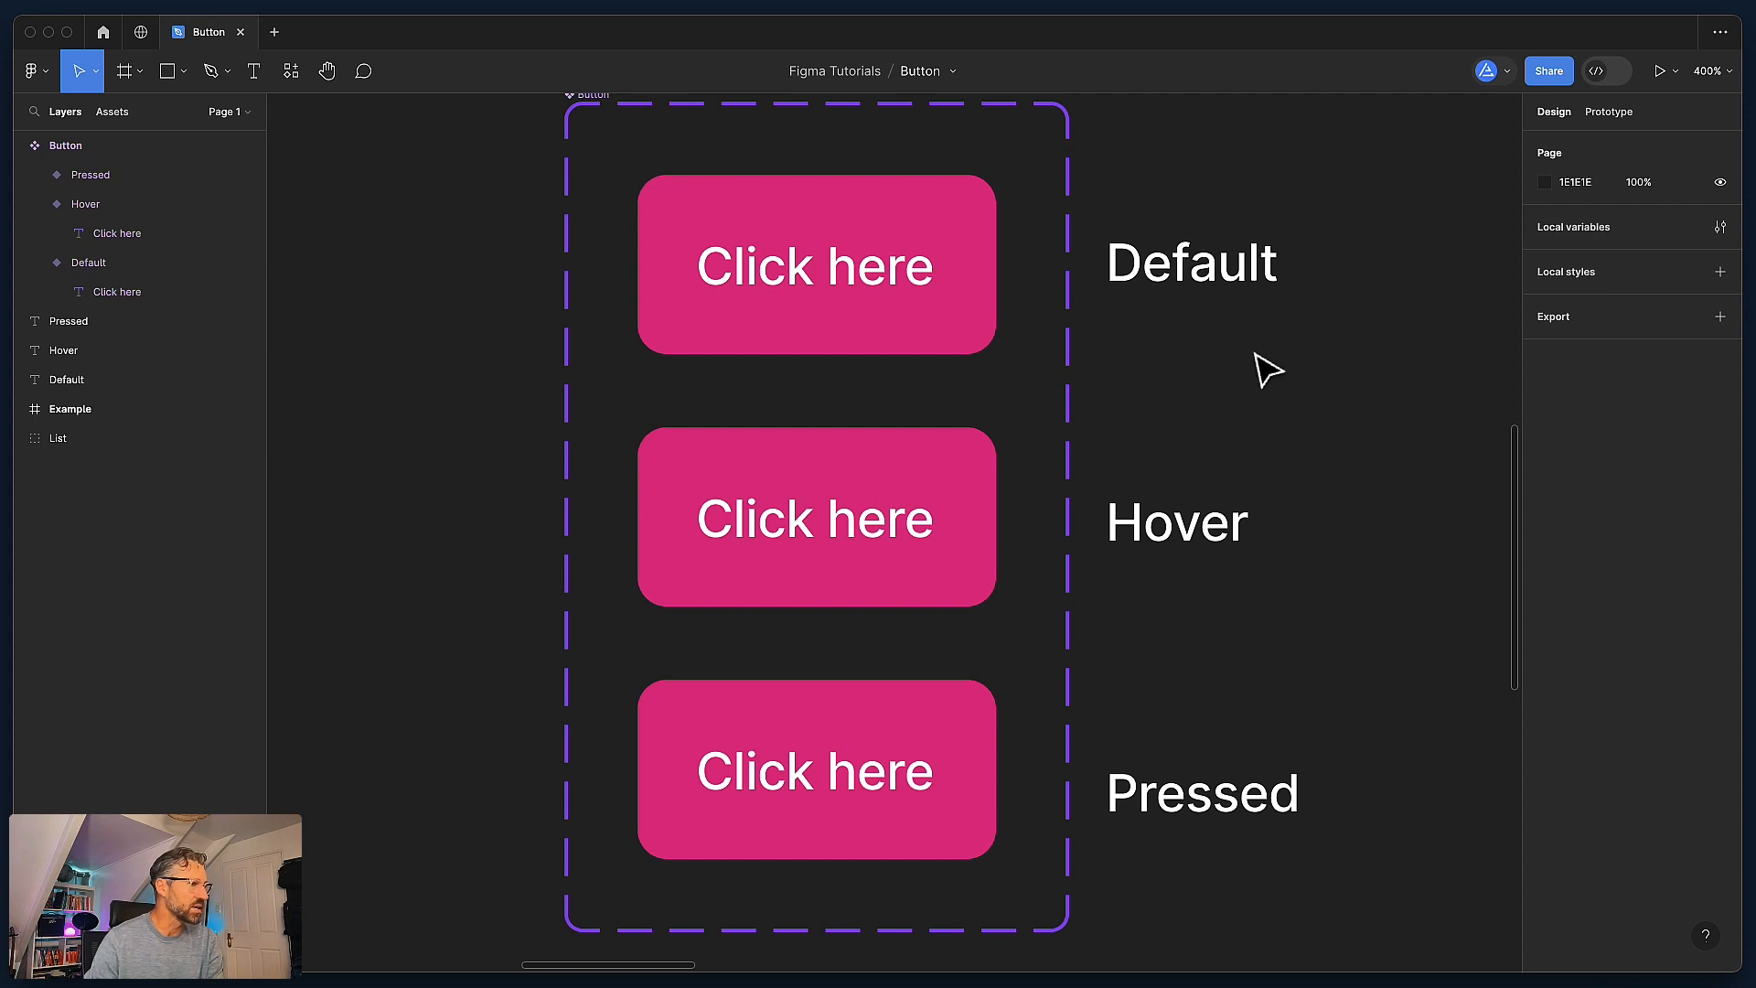
pyautogui.click(960, 478)
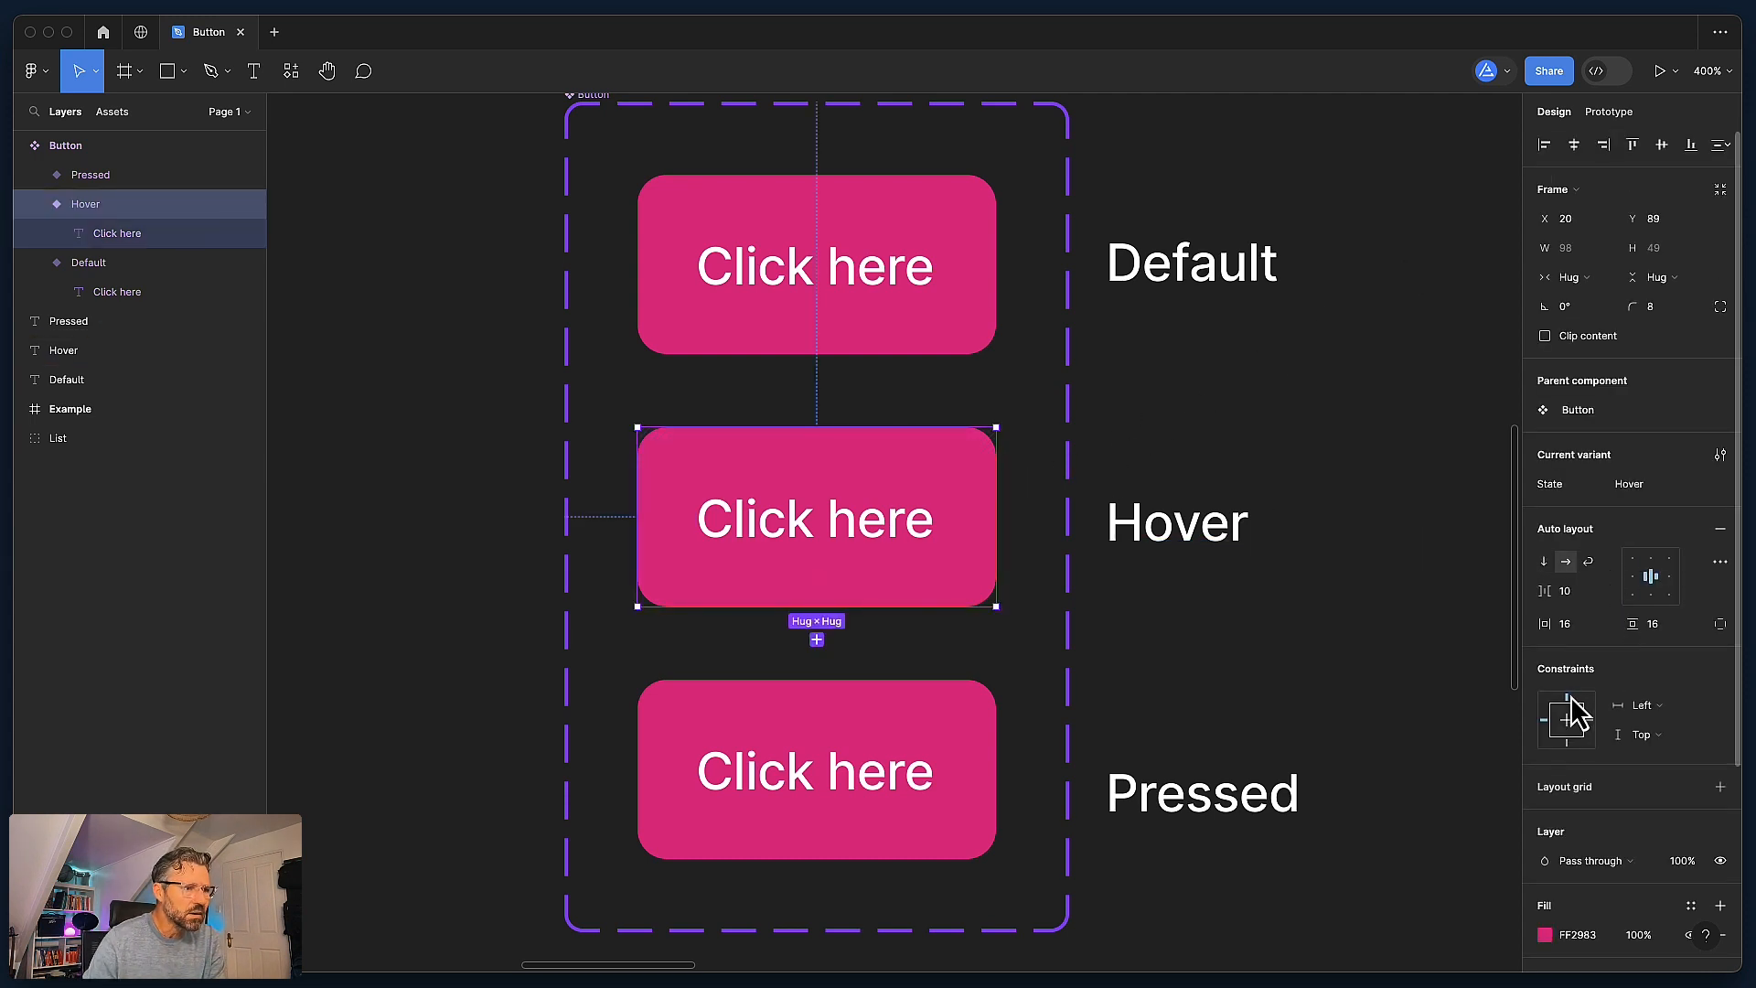
pyautogui.click(988, 517)
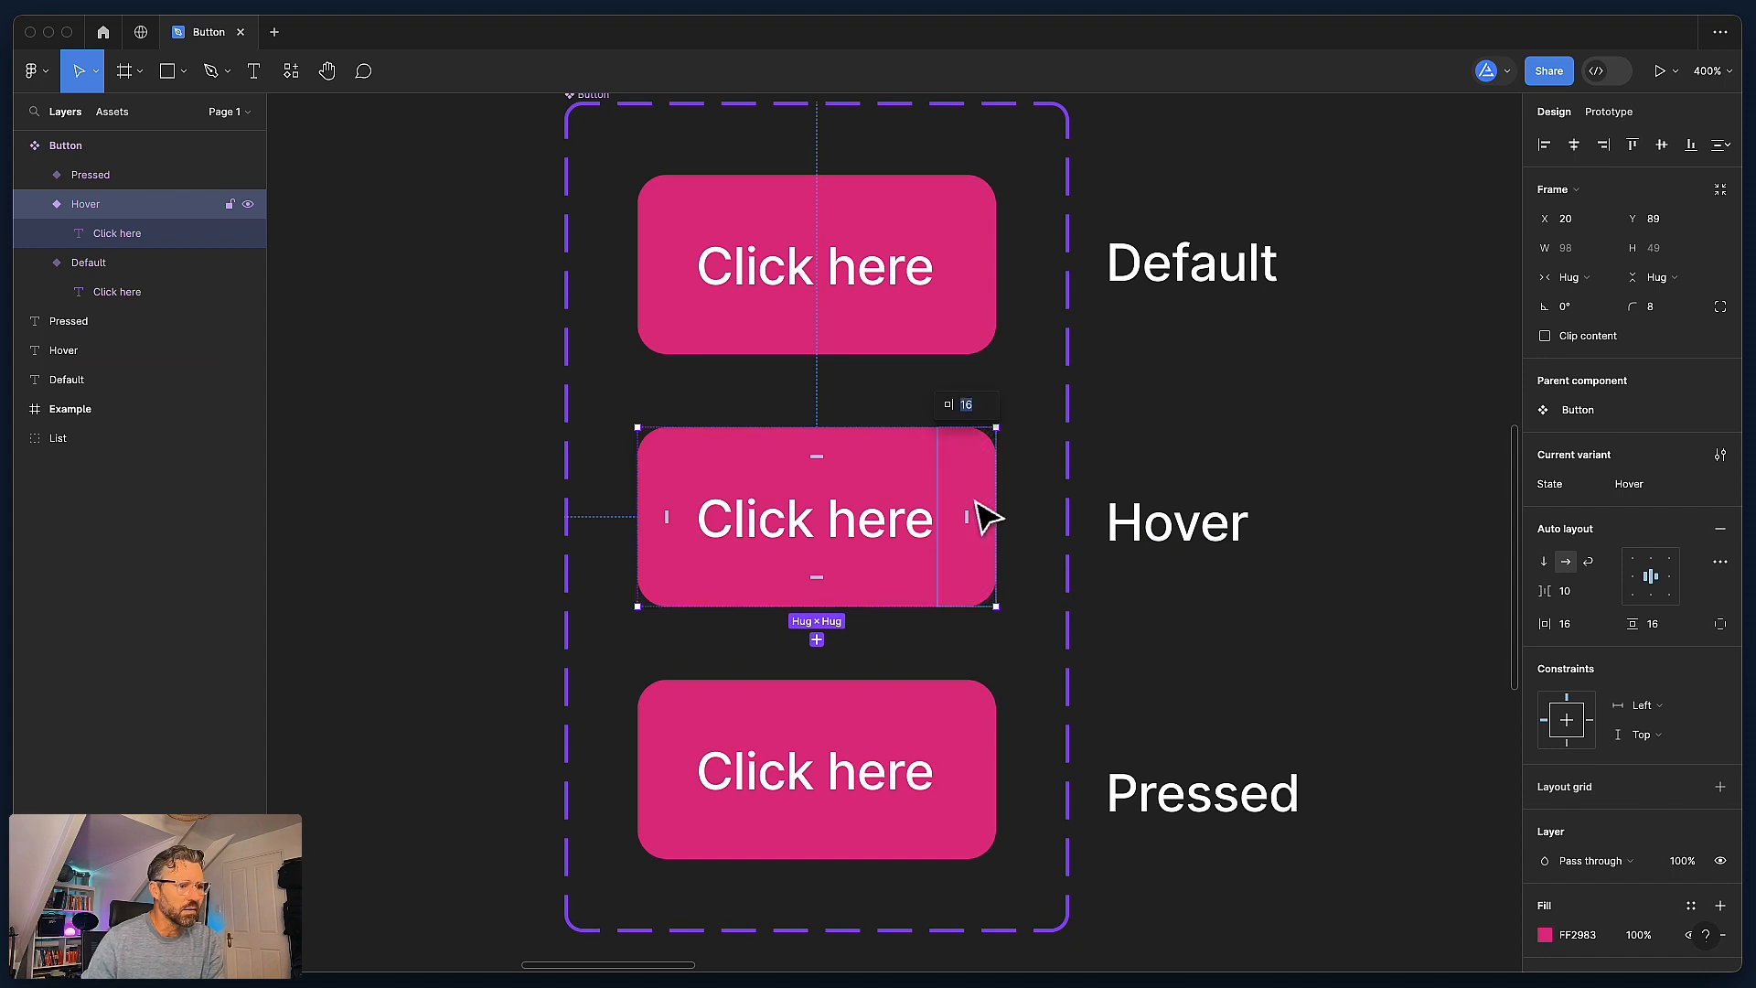
pyautogui.click(1114, 643)
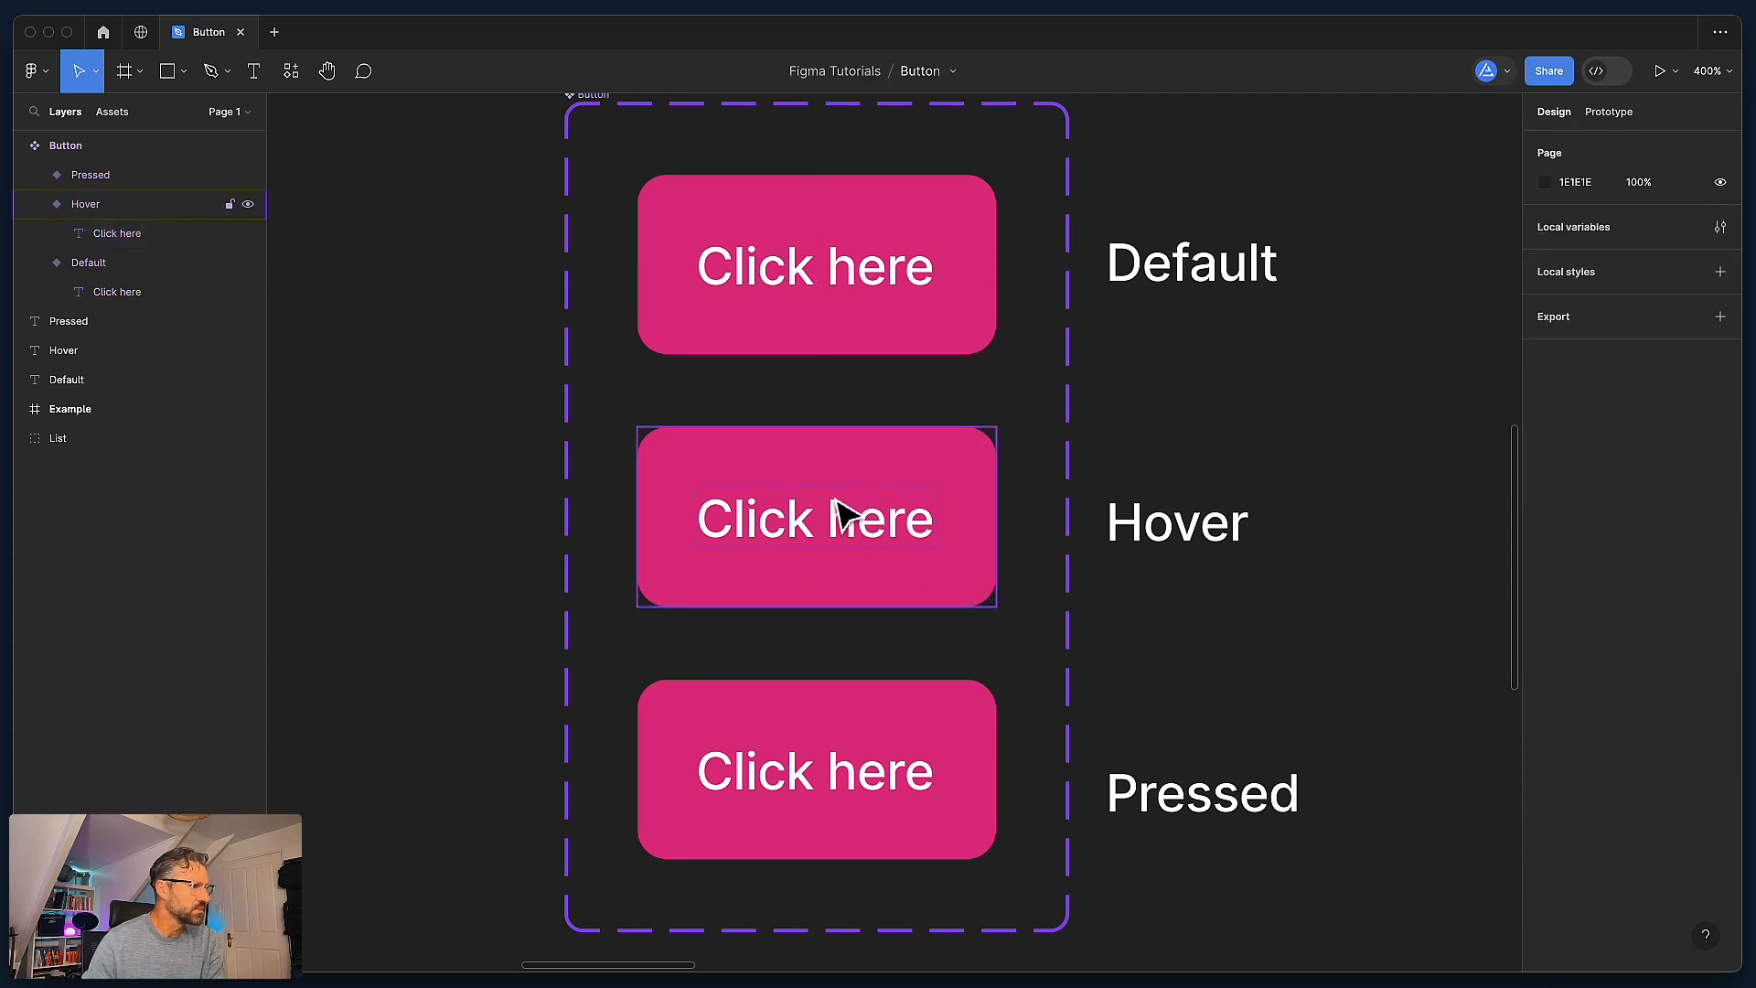
pyautogui.click(838, 509)
pyautogui.click(1546, 935)
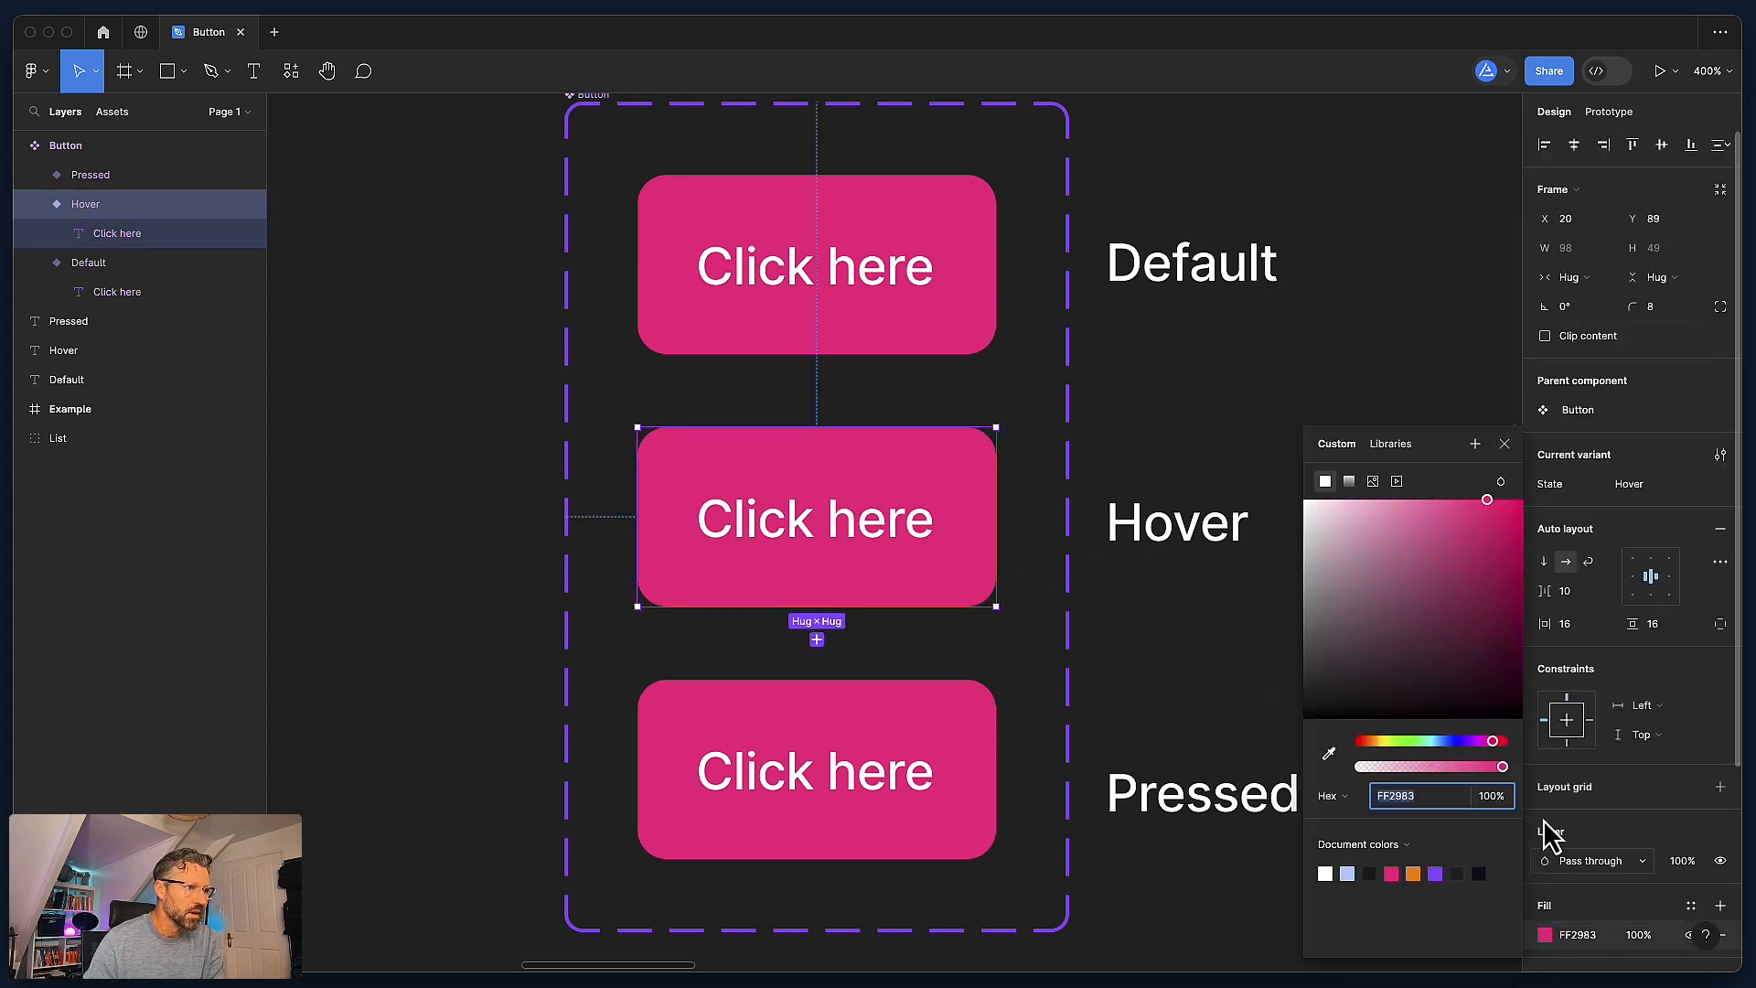
pyautogui.moveTo(1492, 505); pyautogui.dragTo(1523, 552)
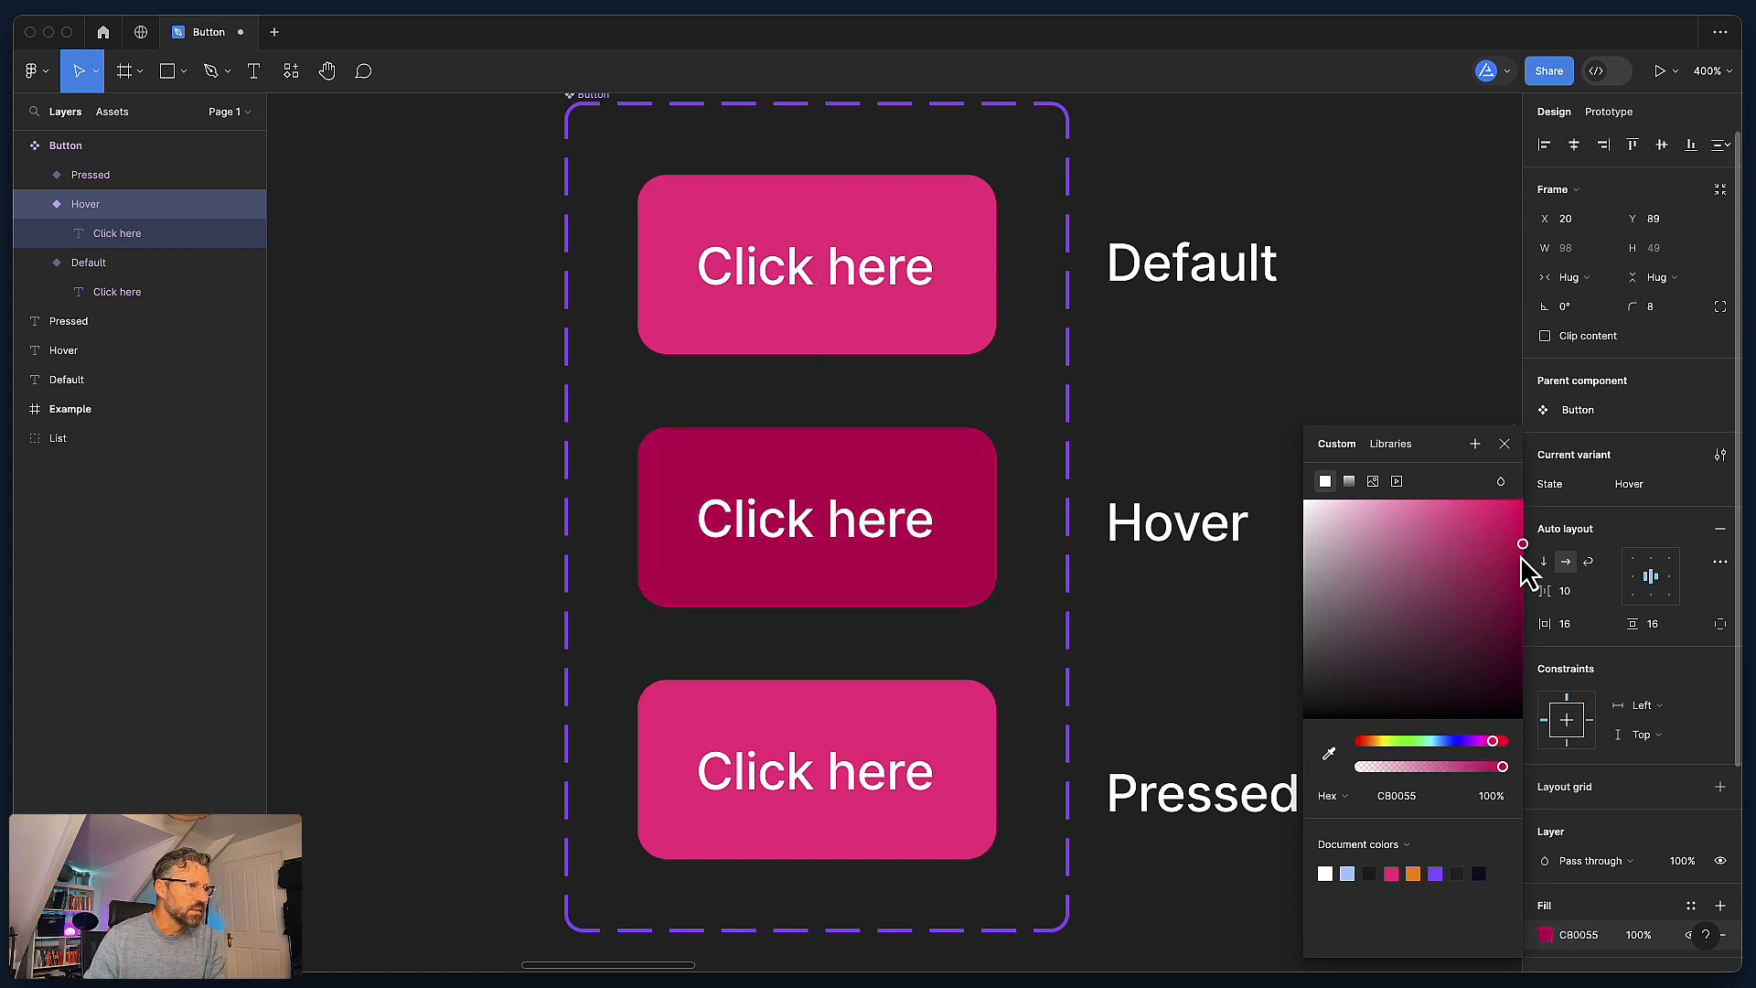
pyautogui.click(1442, 364)
# Step: Darken the Pressed variant's background fill to the muted pink A11E55
pyautogui.click(897, 789)
pyautogui.hscroll(5, 1352, 784)
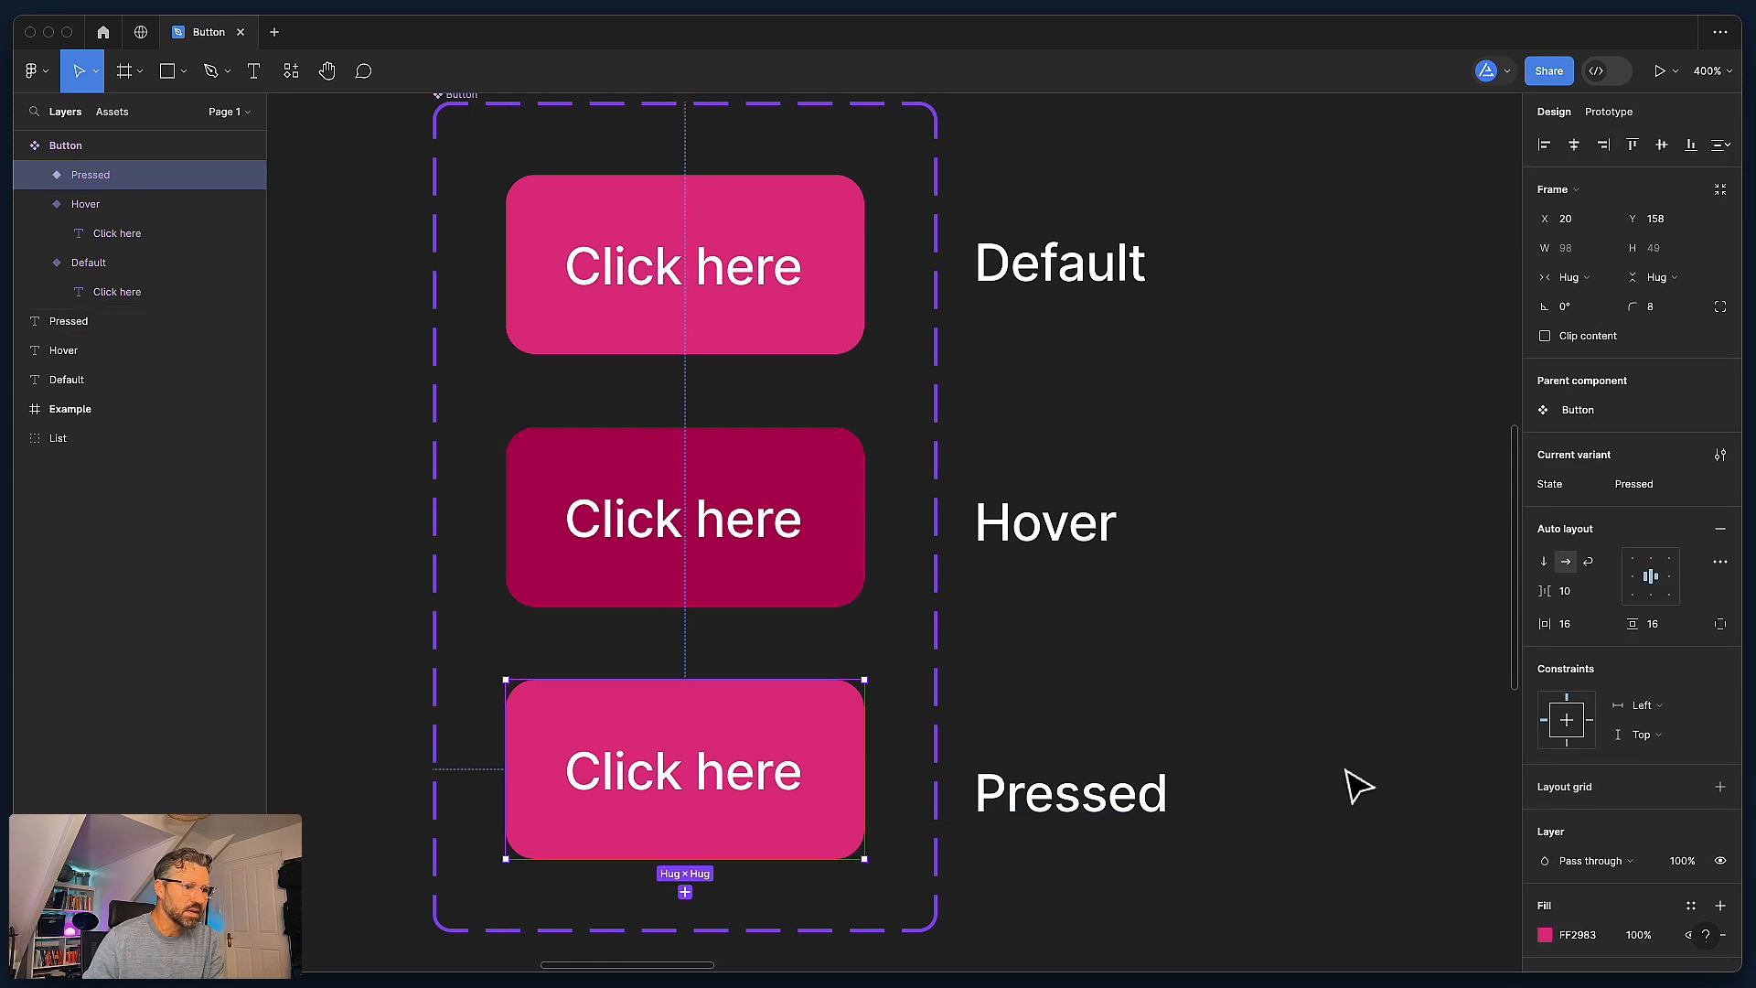
pyautogui.hscroll(-6, 1380, 858)
pyautogui.scroll(-1, 1235, 705)
pyautogui.scroll(1, 1235, 705)
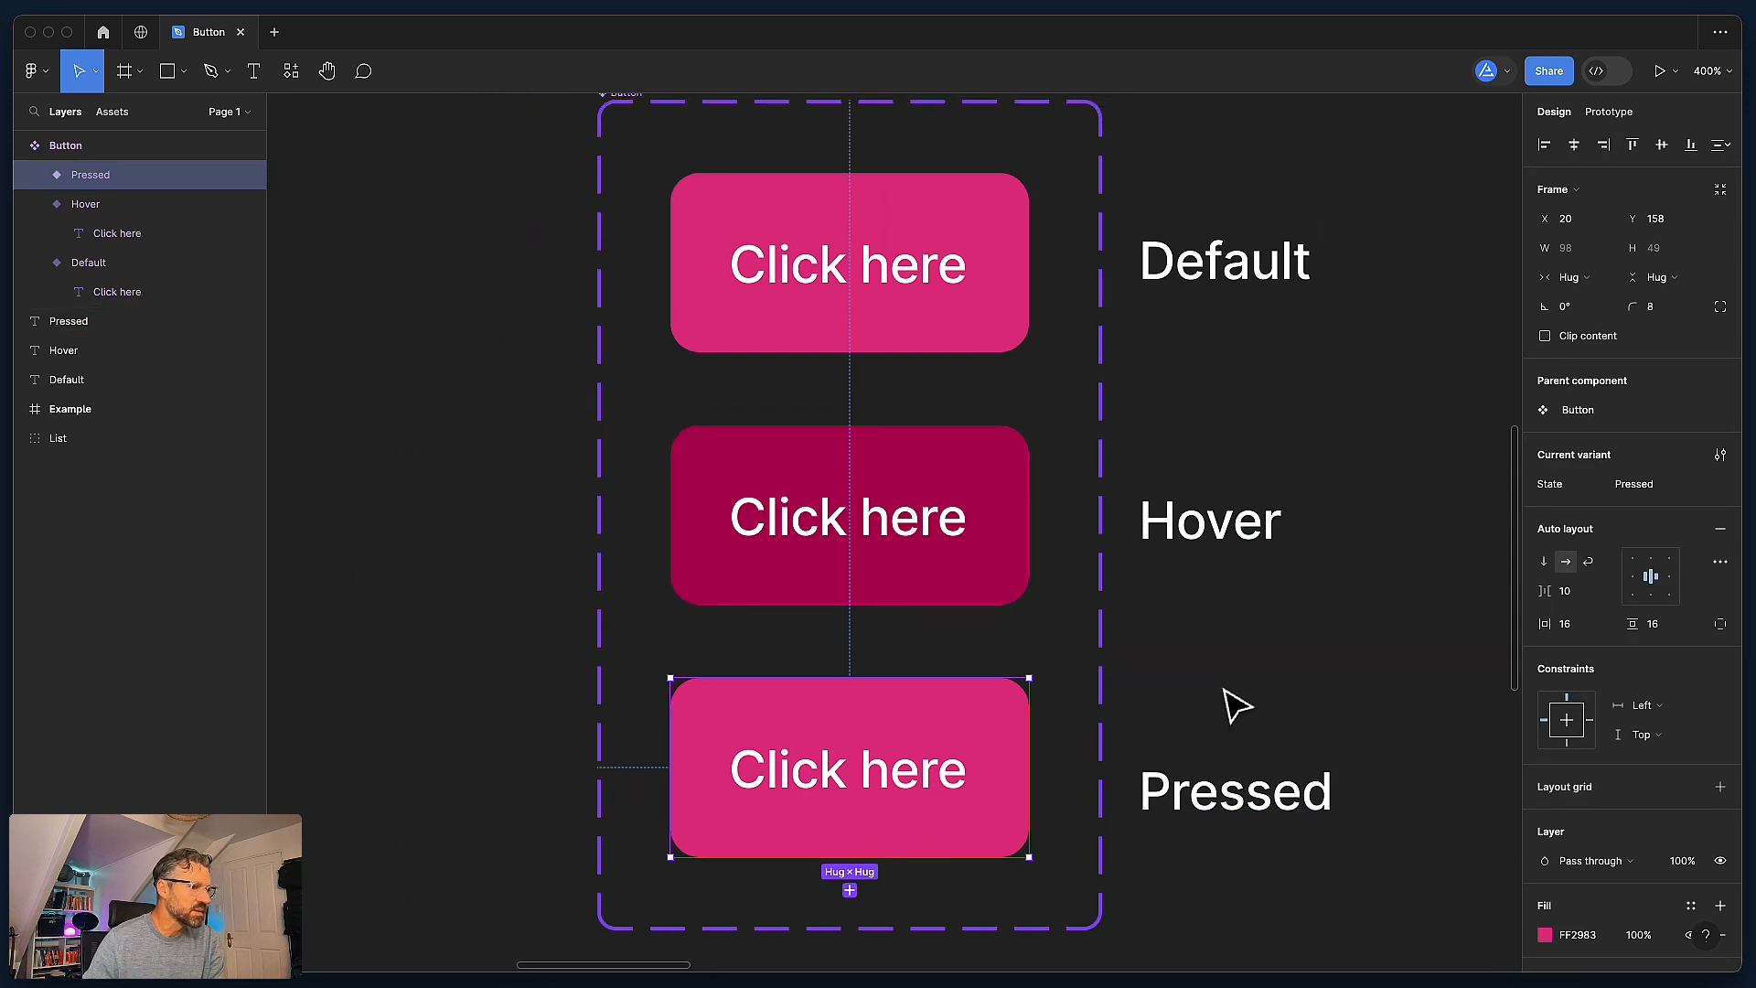
pyautogui.click(1545, 935)
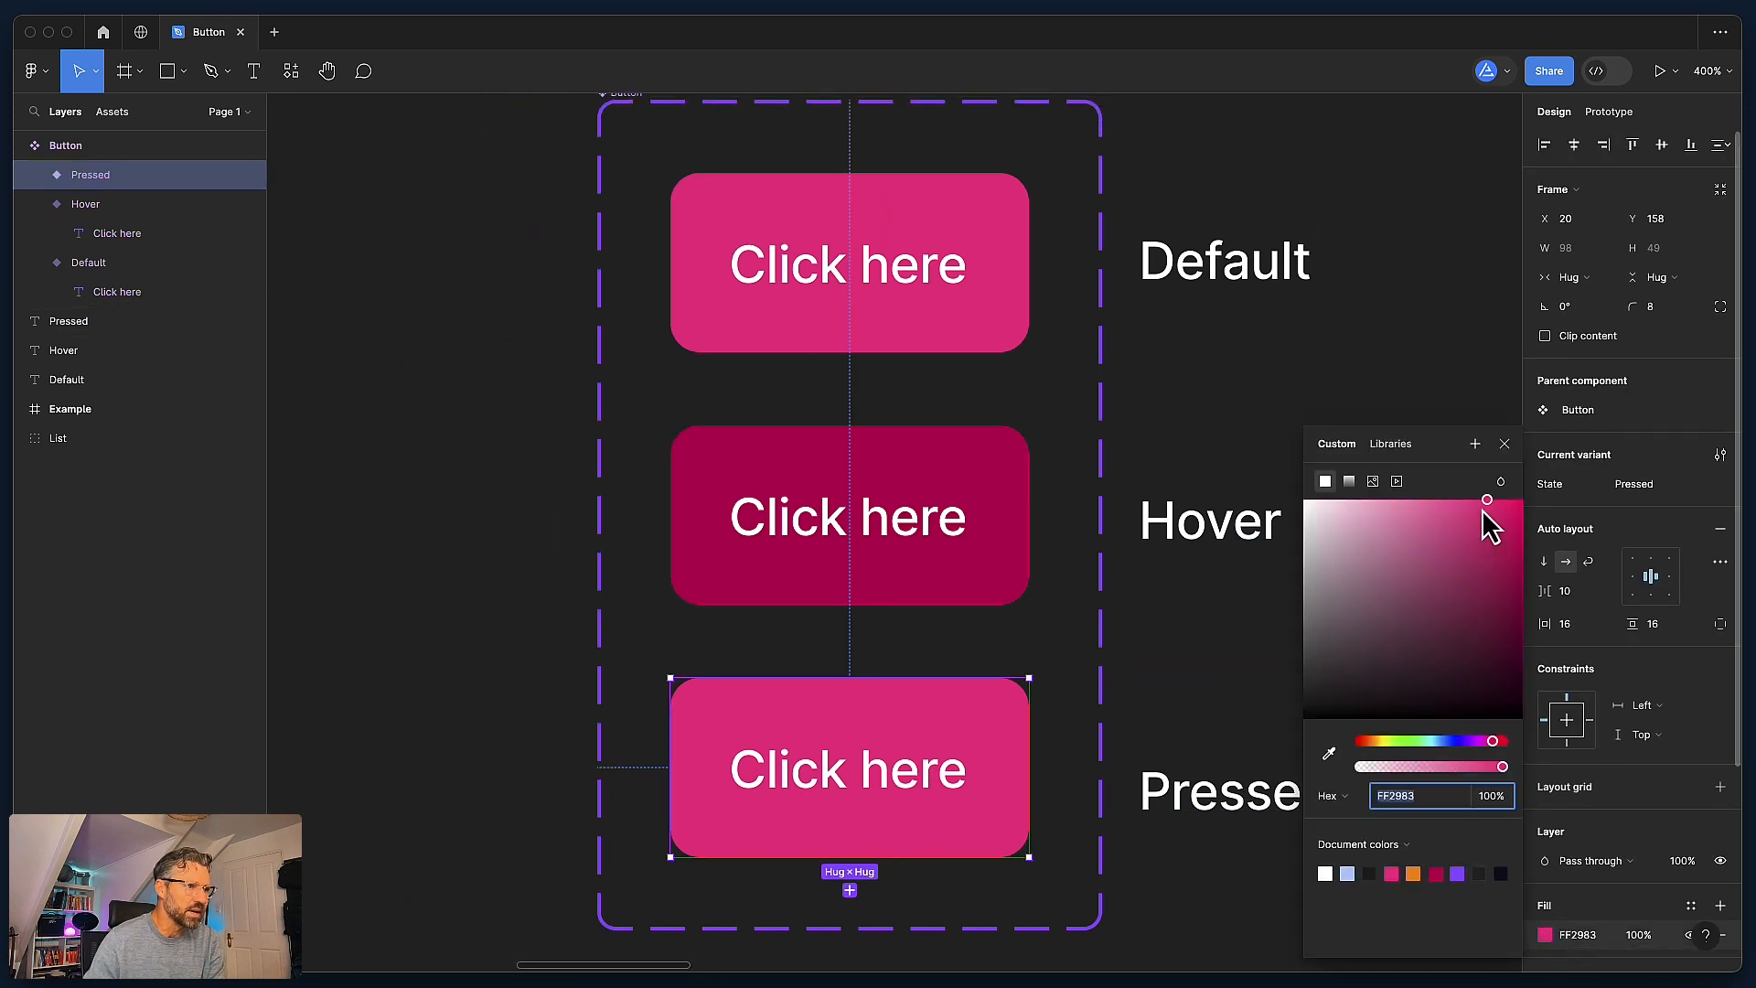
pyautogui.moveTo(1481, 502); pyautogui.dragTo(1483, 589)
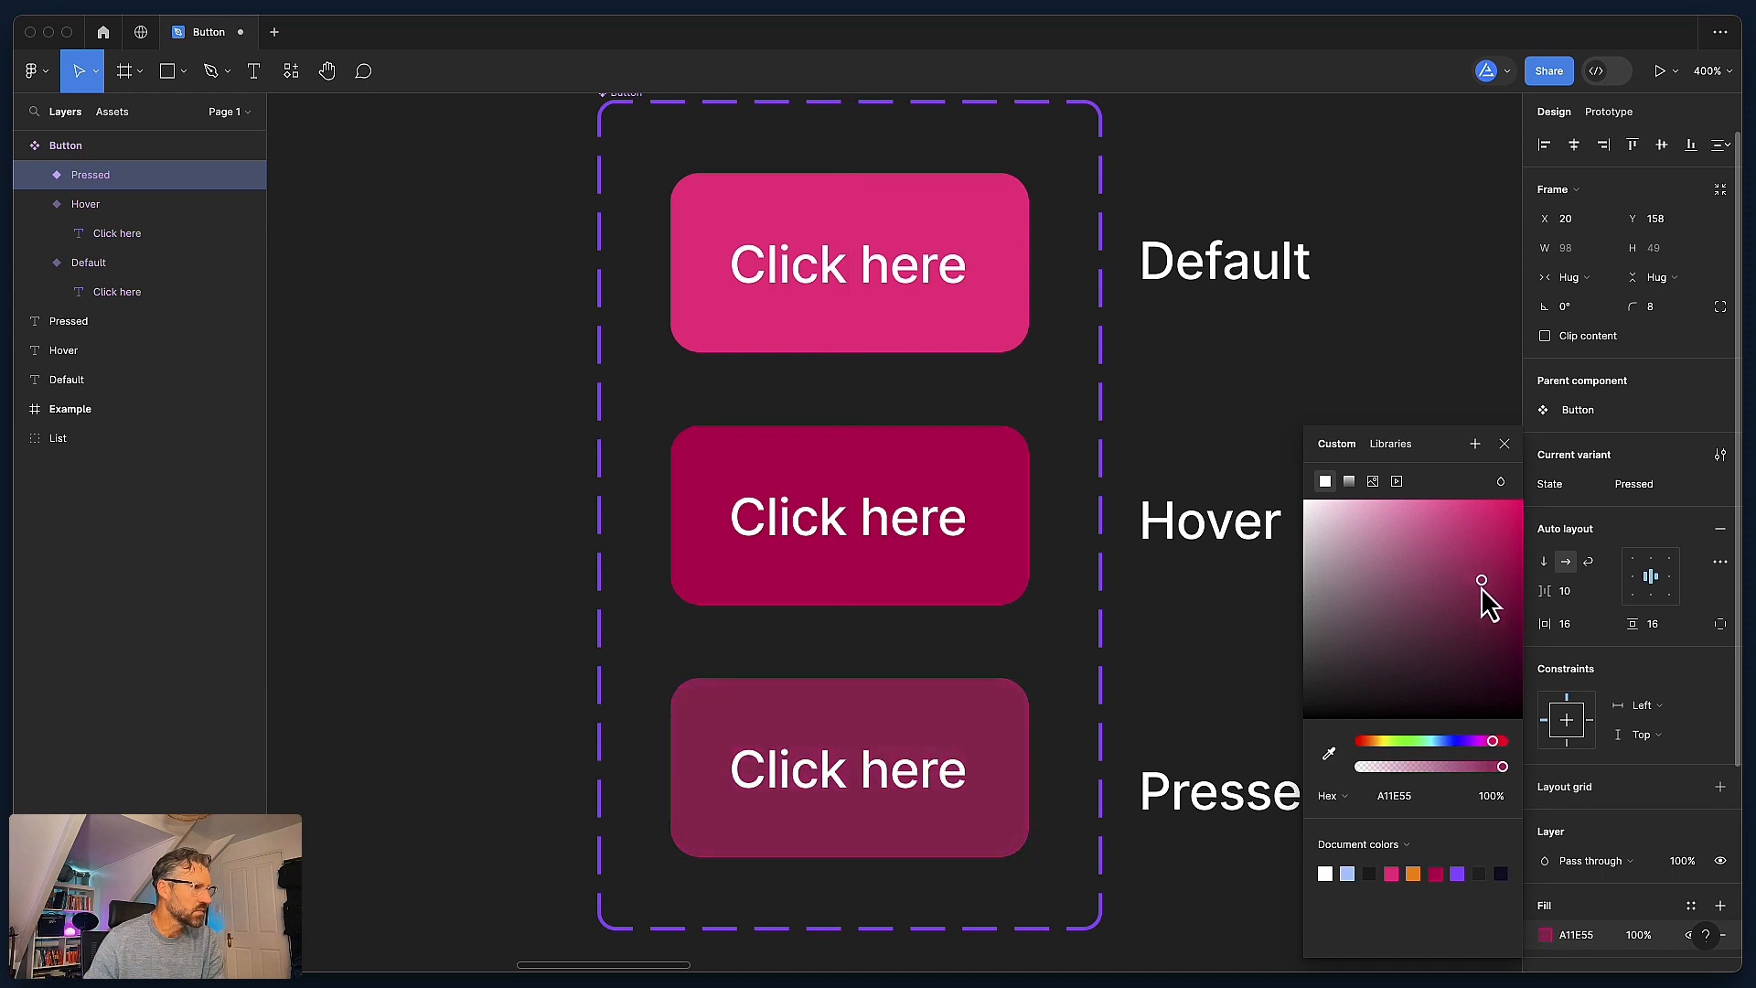
pyautogui.click(1406, 248)
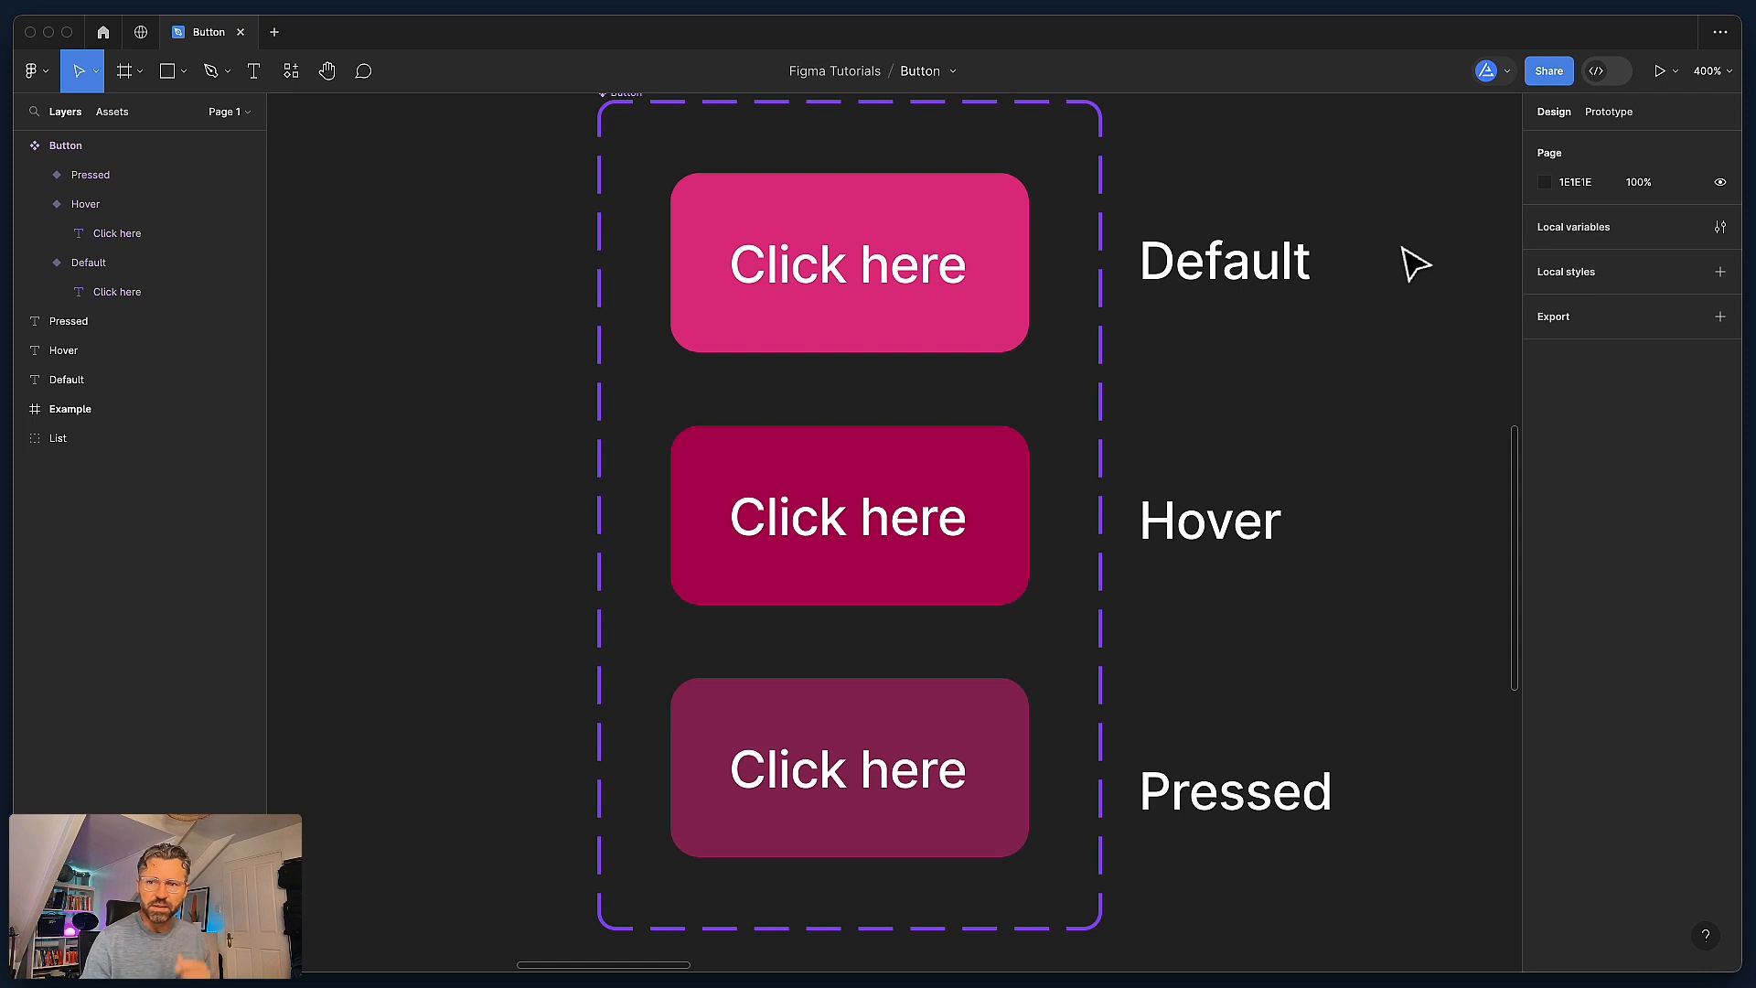
pyautogui.hscroll(3, 1386, 279)
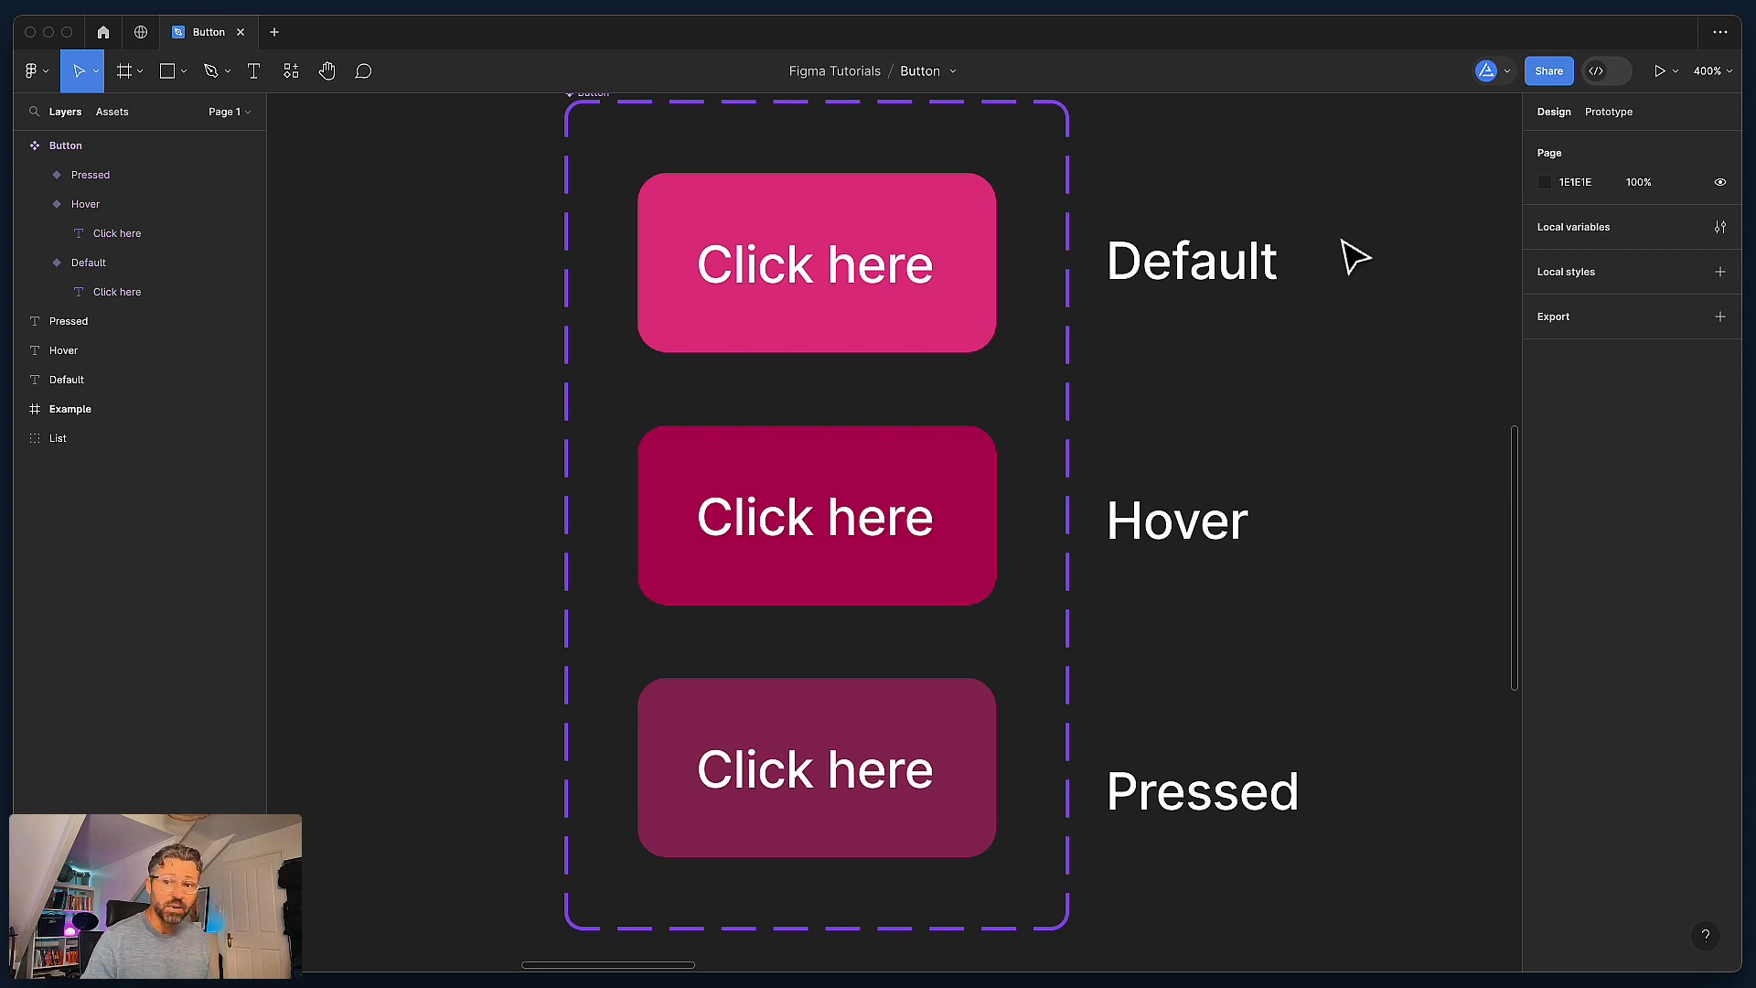
# Step: Move the Example frame closer to the Button component set, to X 400, Y -404
pyautogui.press('-')
pyautogui.hscroll(10, 1351, 263)
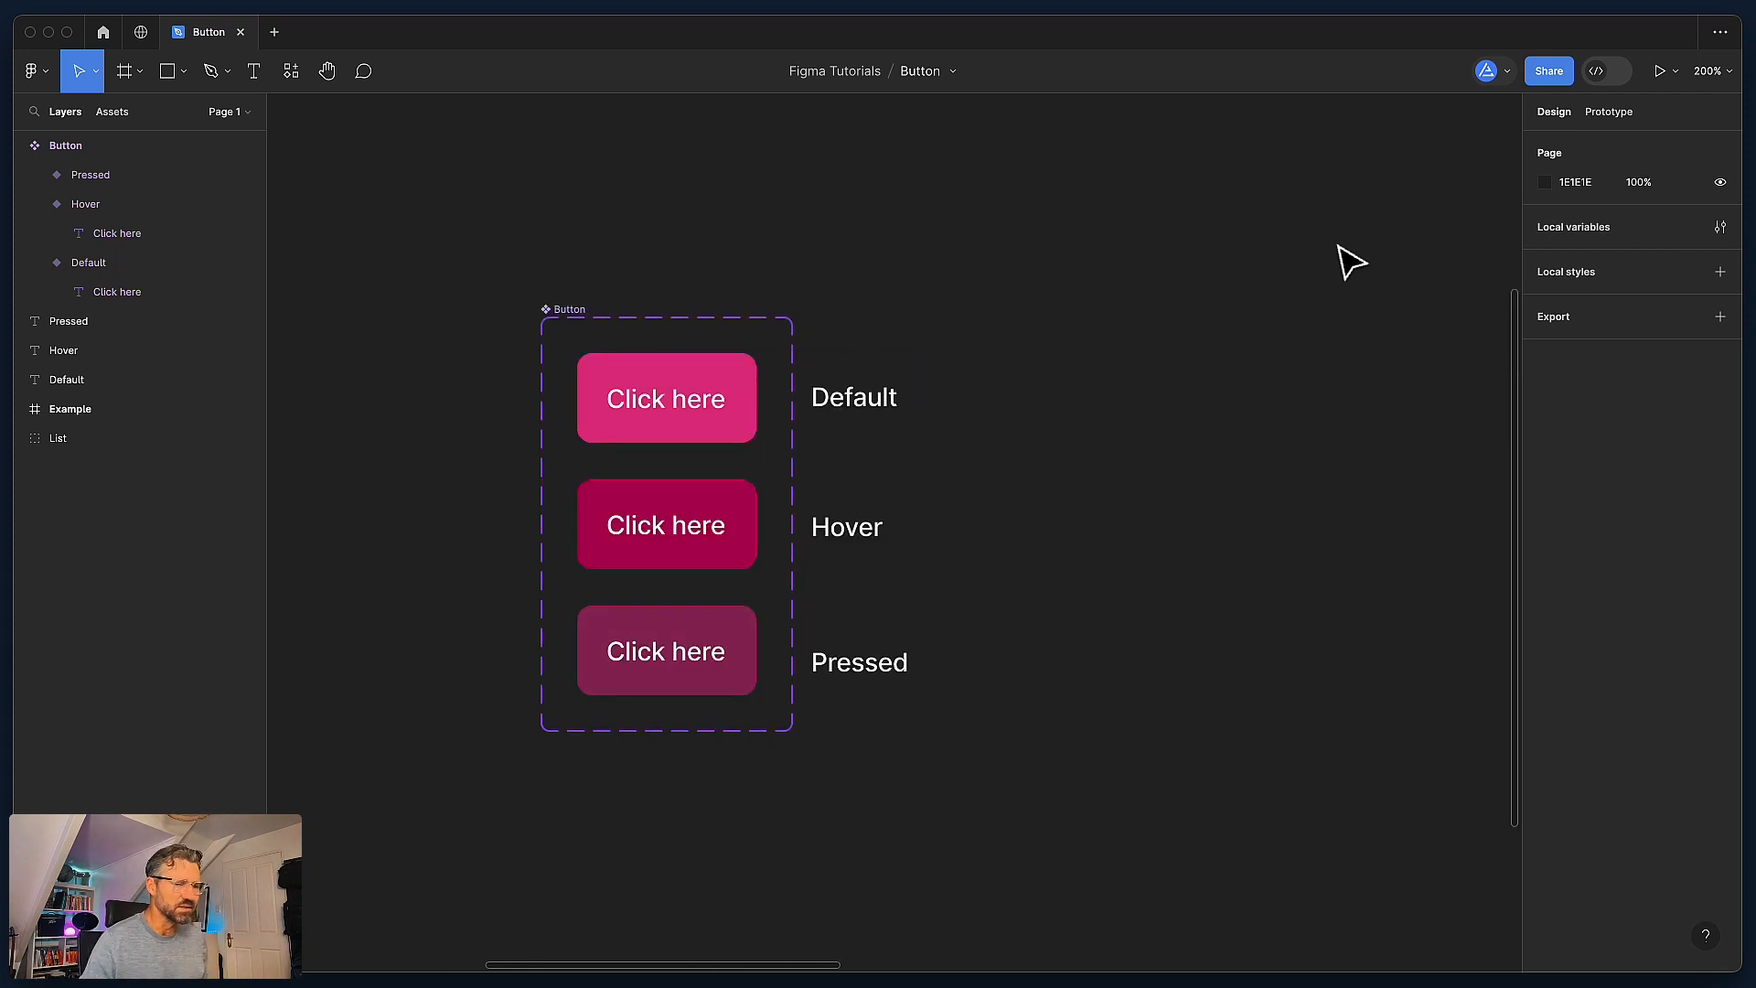
pyautogui.press('-')
pyautogui.press('-')
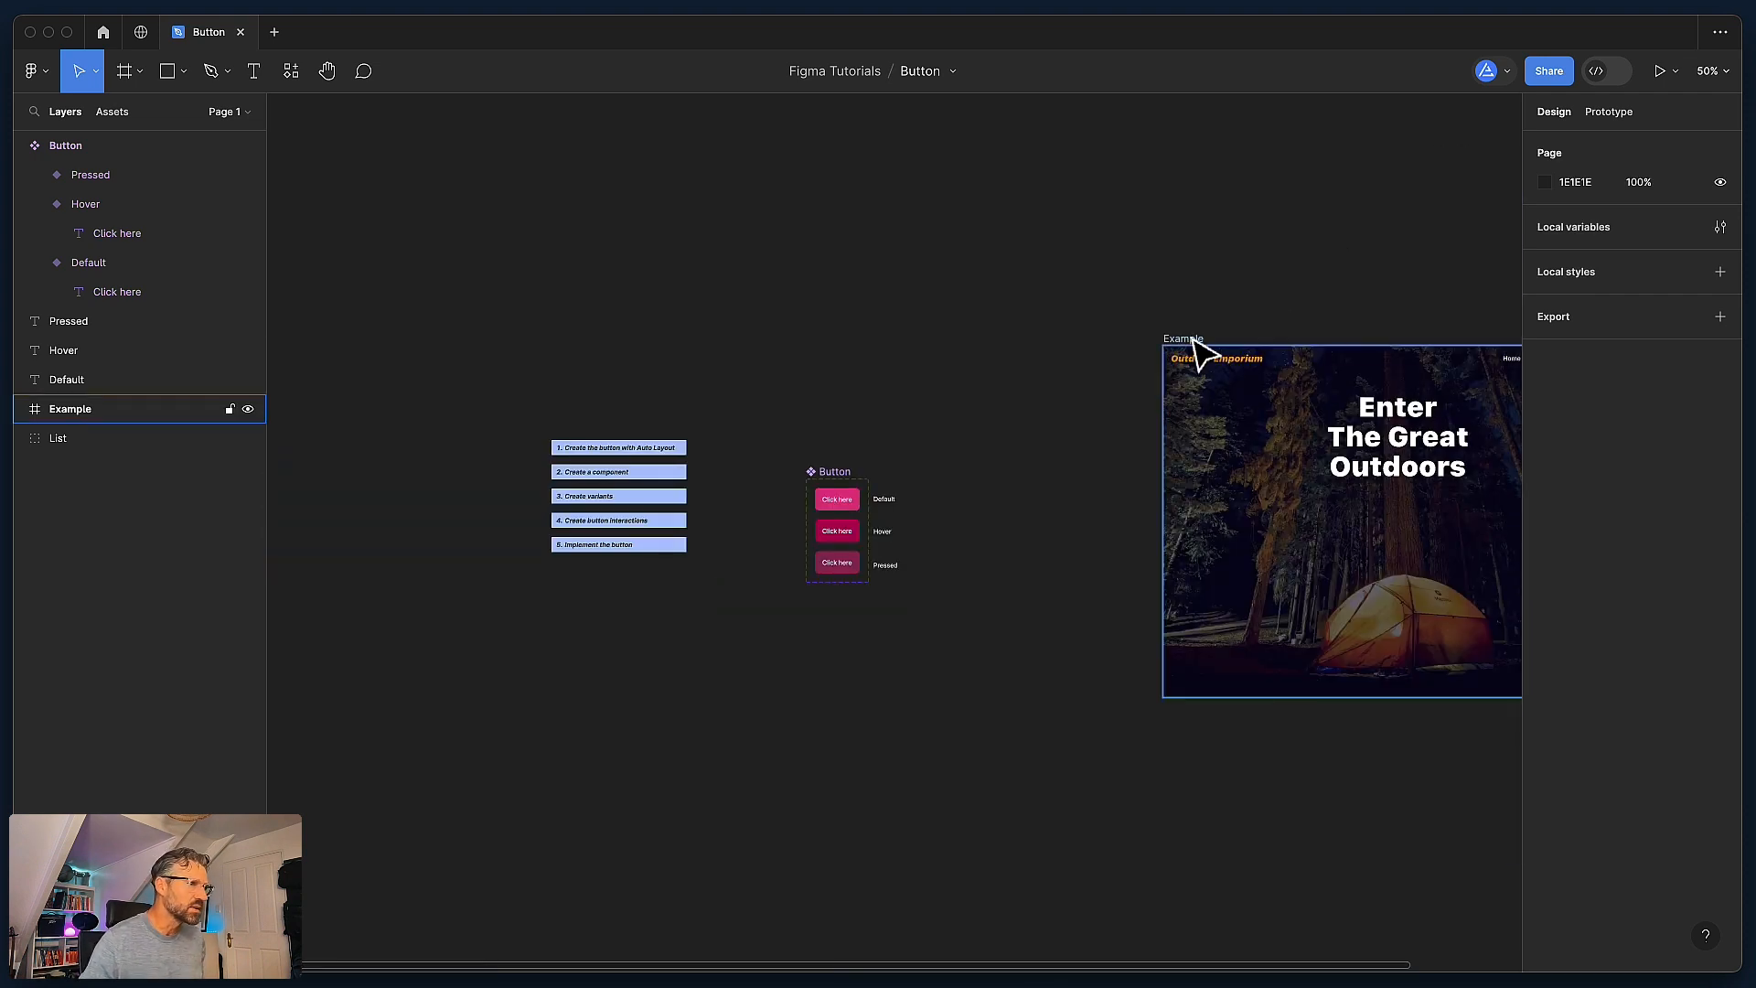
pyautogui.moveTo(1193, 339); pyautogui.dragTo(975, 348)
pyautogui.scroll(5, 1287, 587)
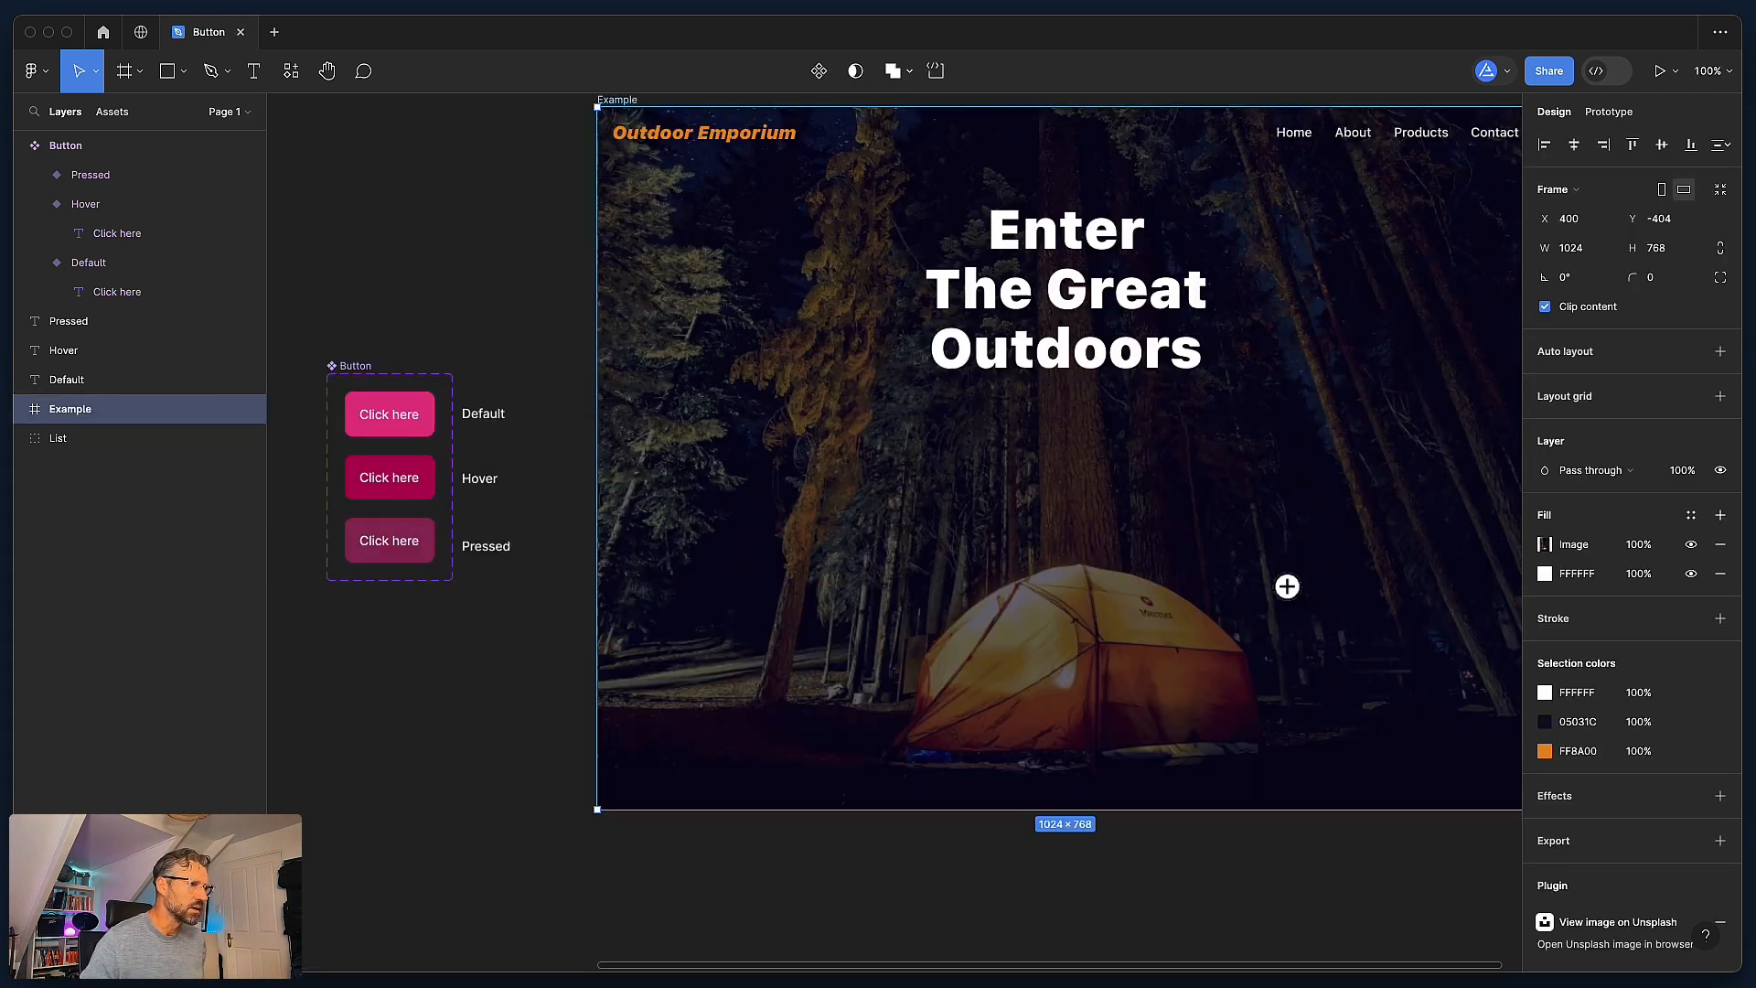
pyautogui.hscroll(-3, 1199, 522)
pyautogui.click(396, 236)
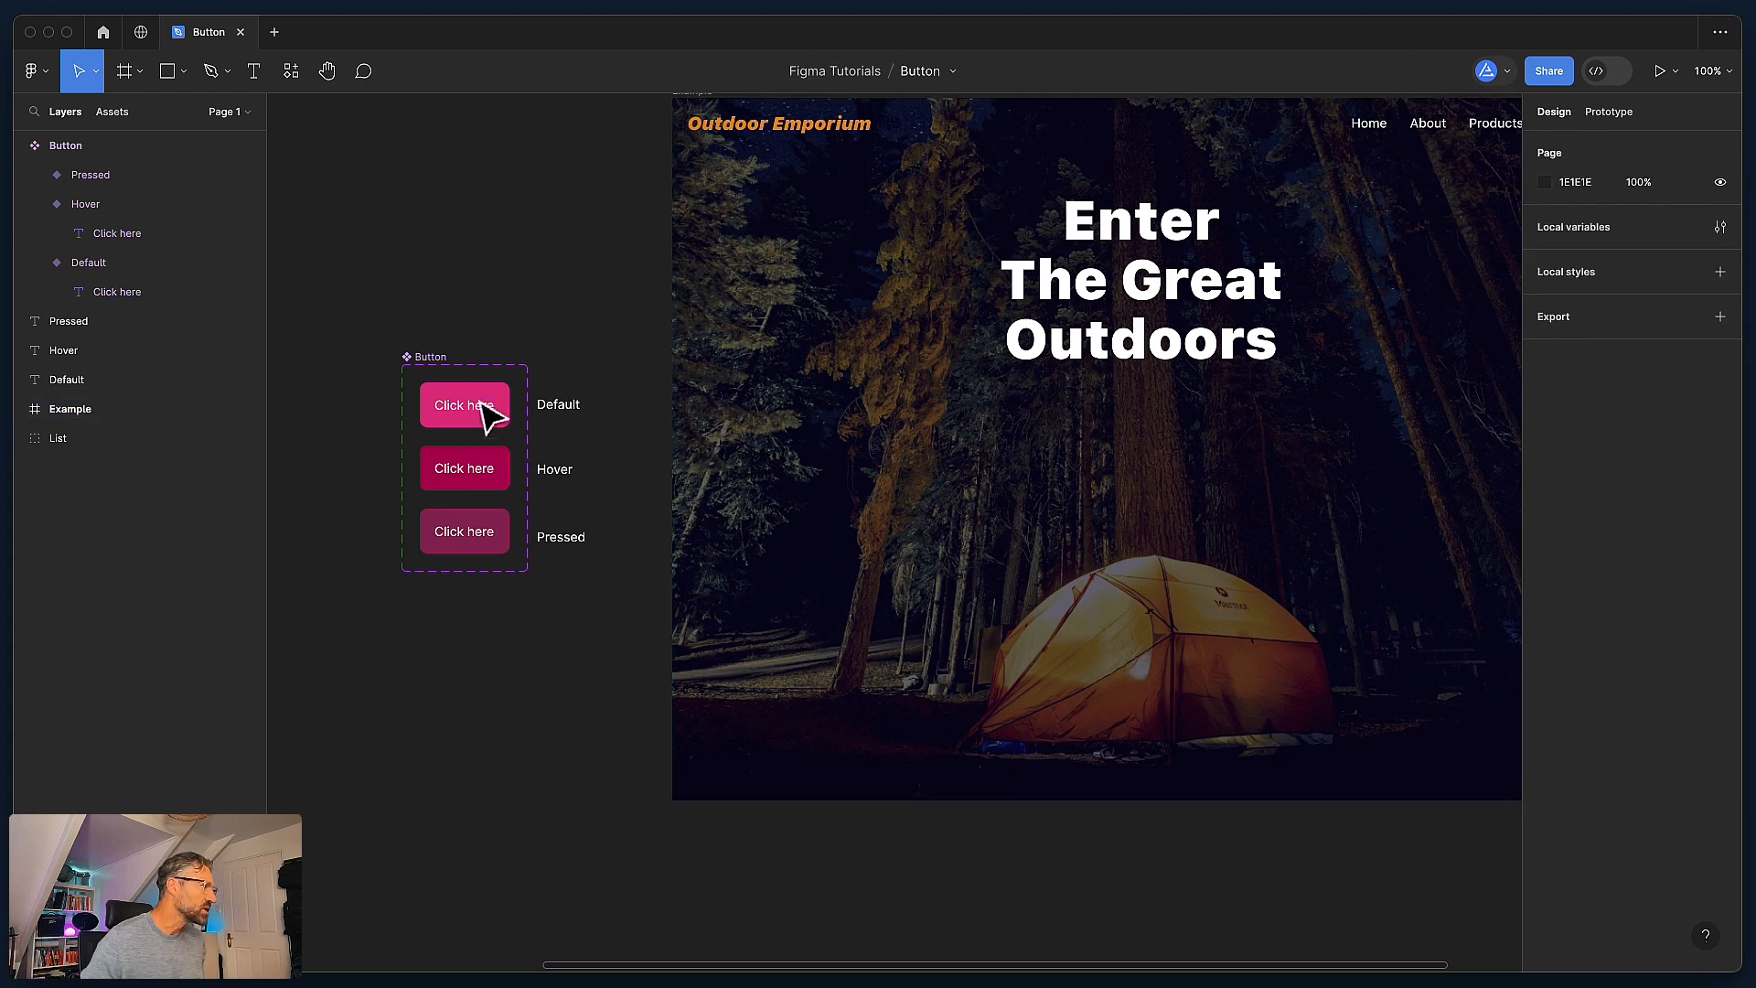
# Step: Place an instance of the Default button variant in the Example frame below the headline, at X 471, Y 360
pyautogui.click(482, 416)
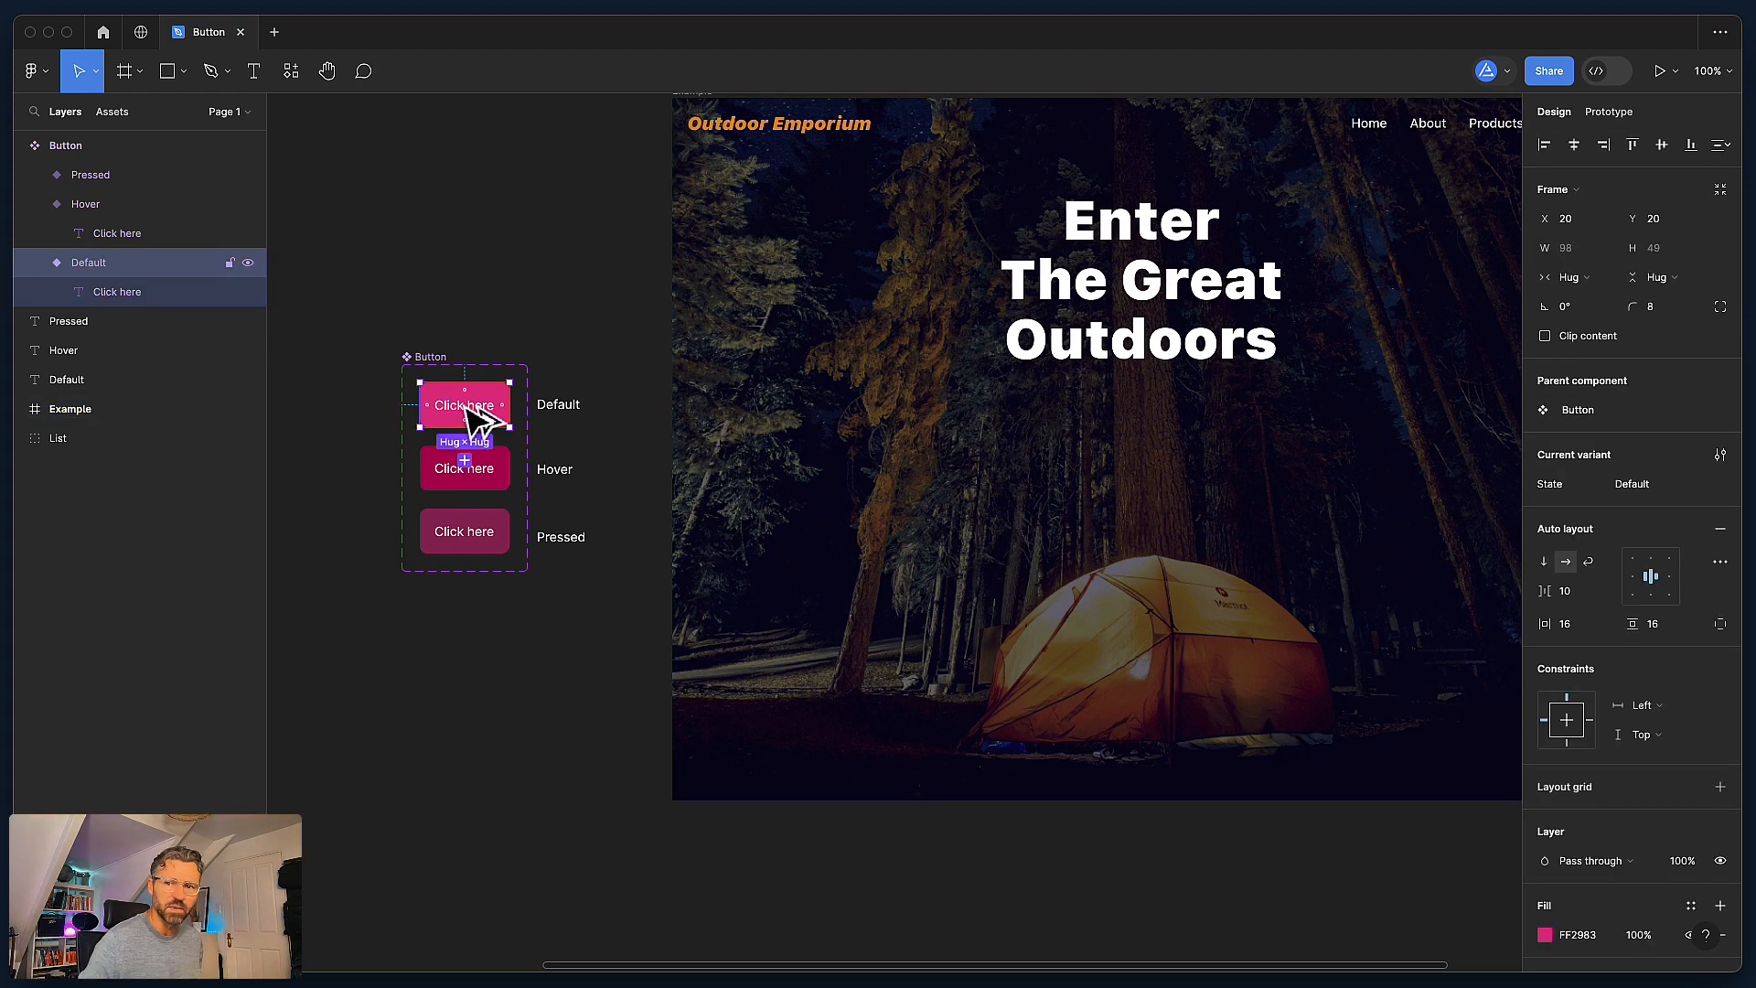
pyautogui.moveTo(474, 419); pyautogui.dragTo(1158, 462)
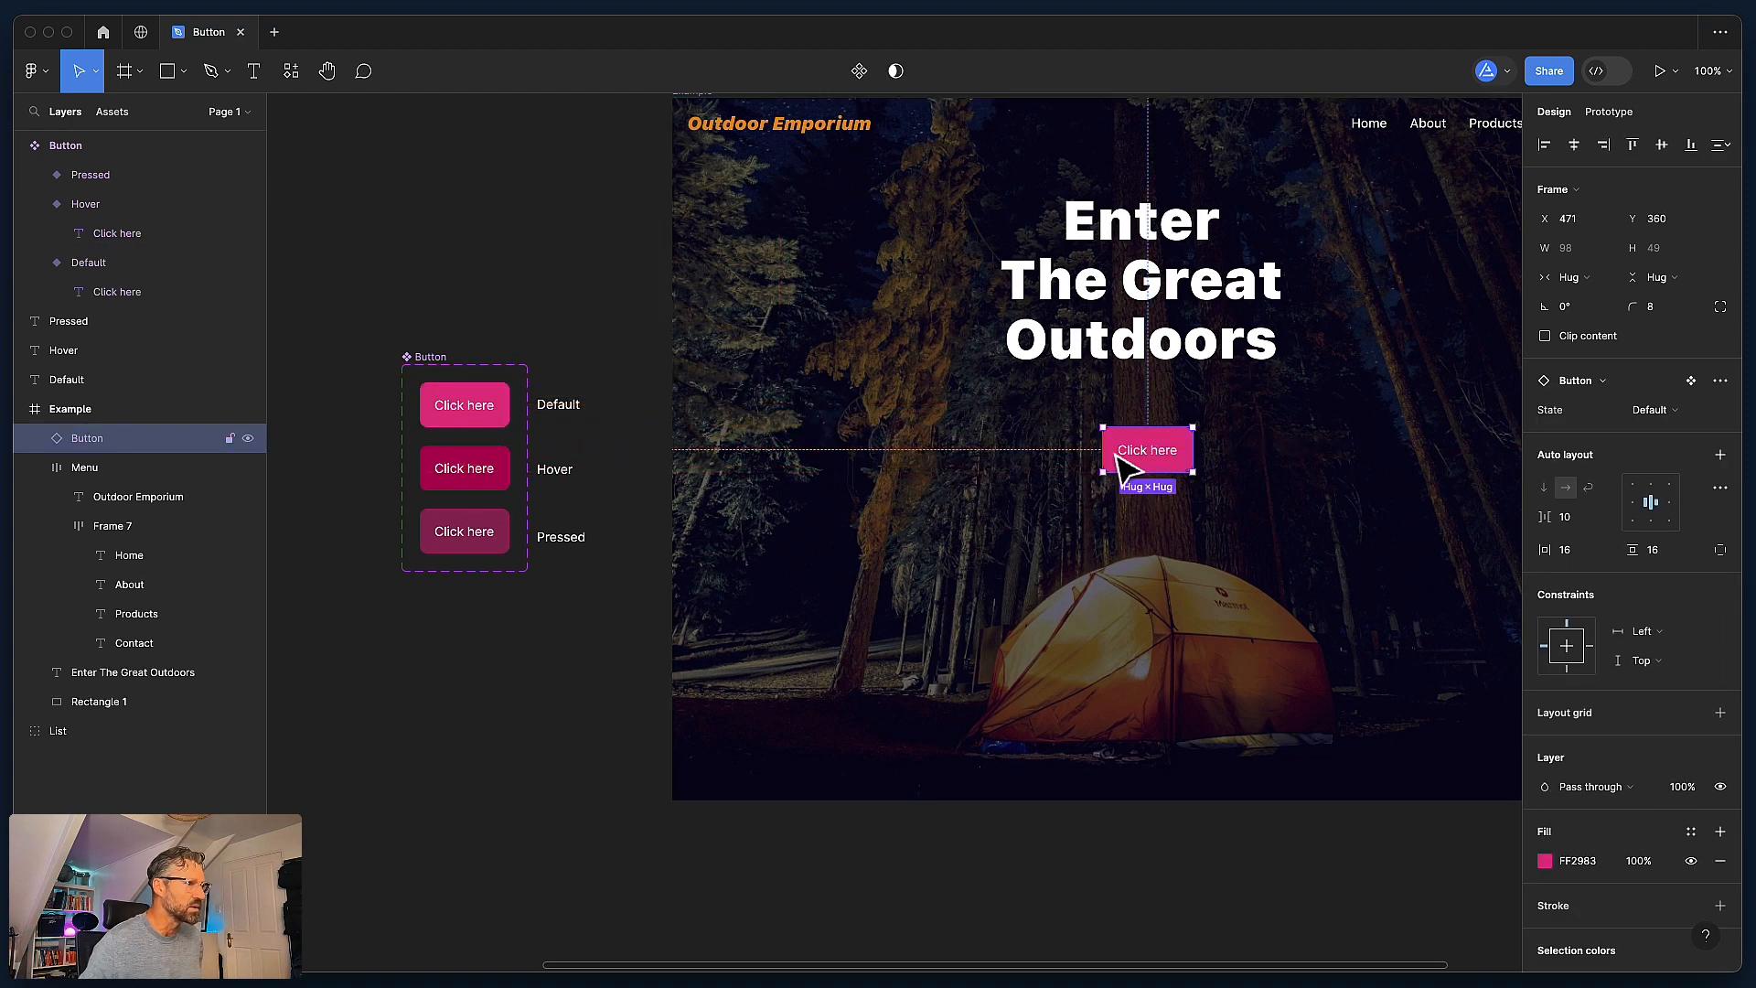
pyautogui.click(627, 332)
pyautogui.hscroll(3, 674, 389)
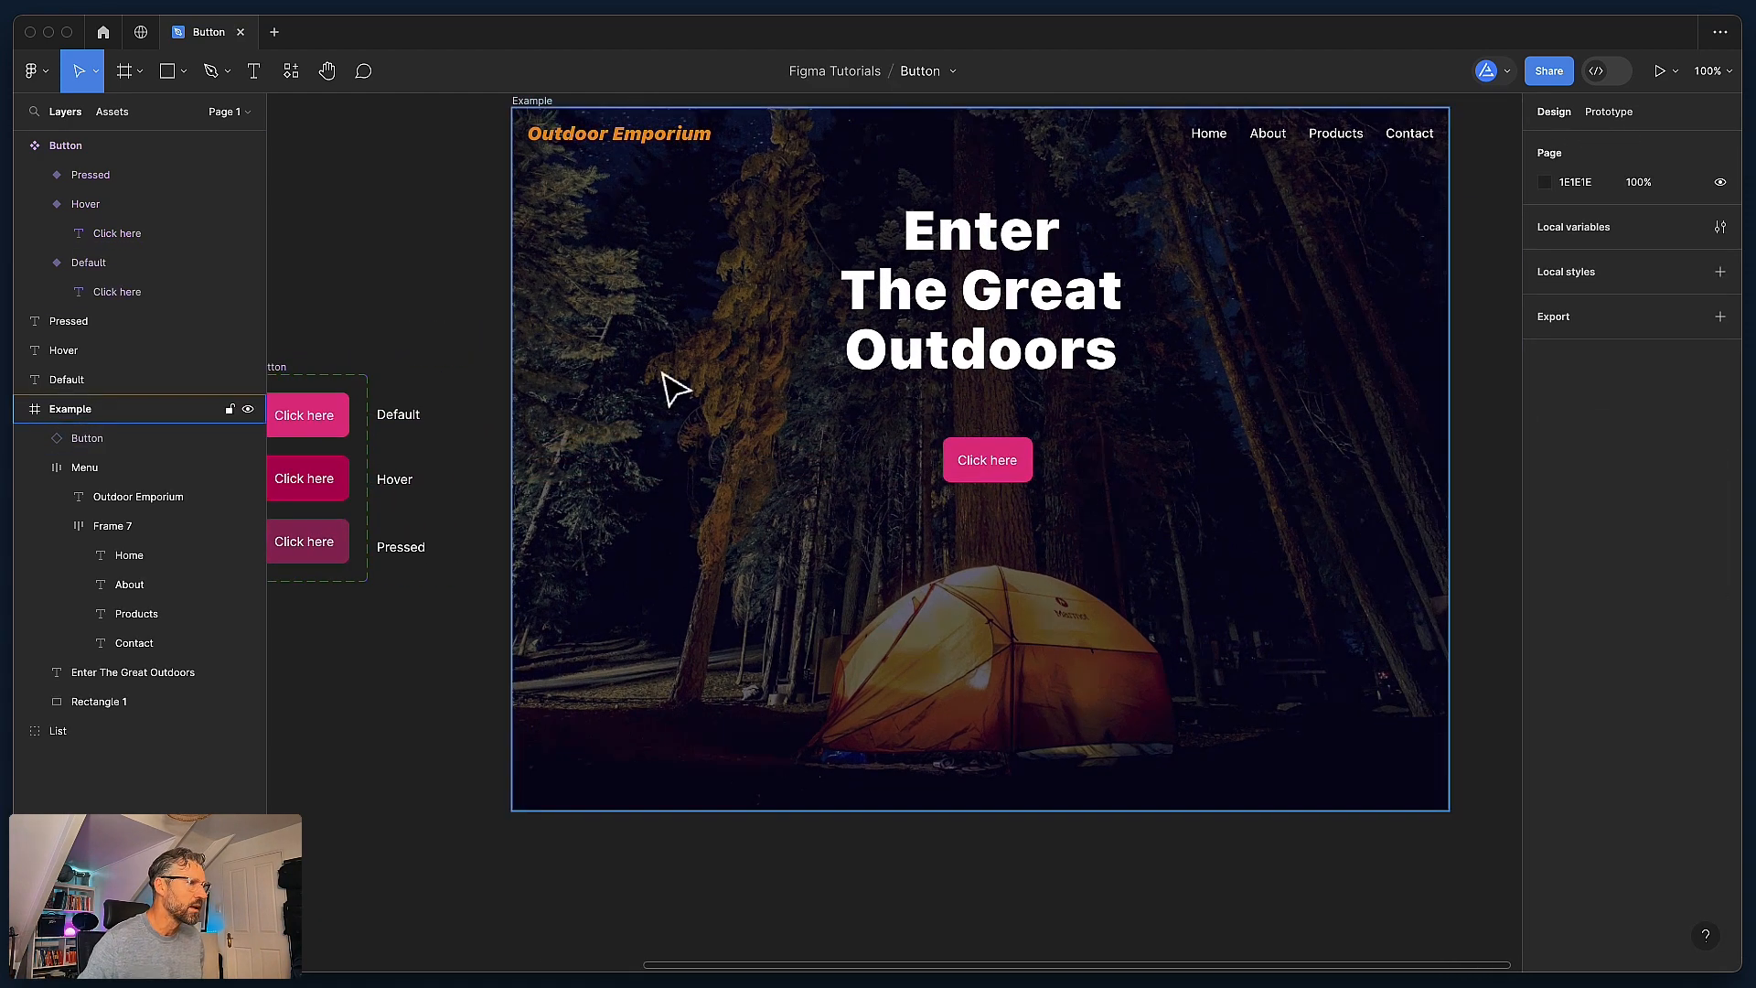
# Step: Widen the button instance to 214 and center it beneath the headline at X 406, Y 343
pyautogui.click(1012, 464)
pyautogui.scroll(3, 1012, 462)
pyautogui.moveTo(1076, 460); pyautogui.dragTo(1314, 448)
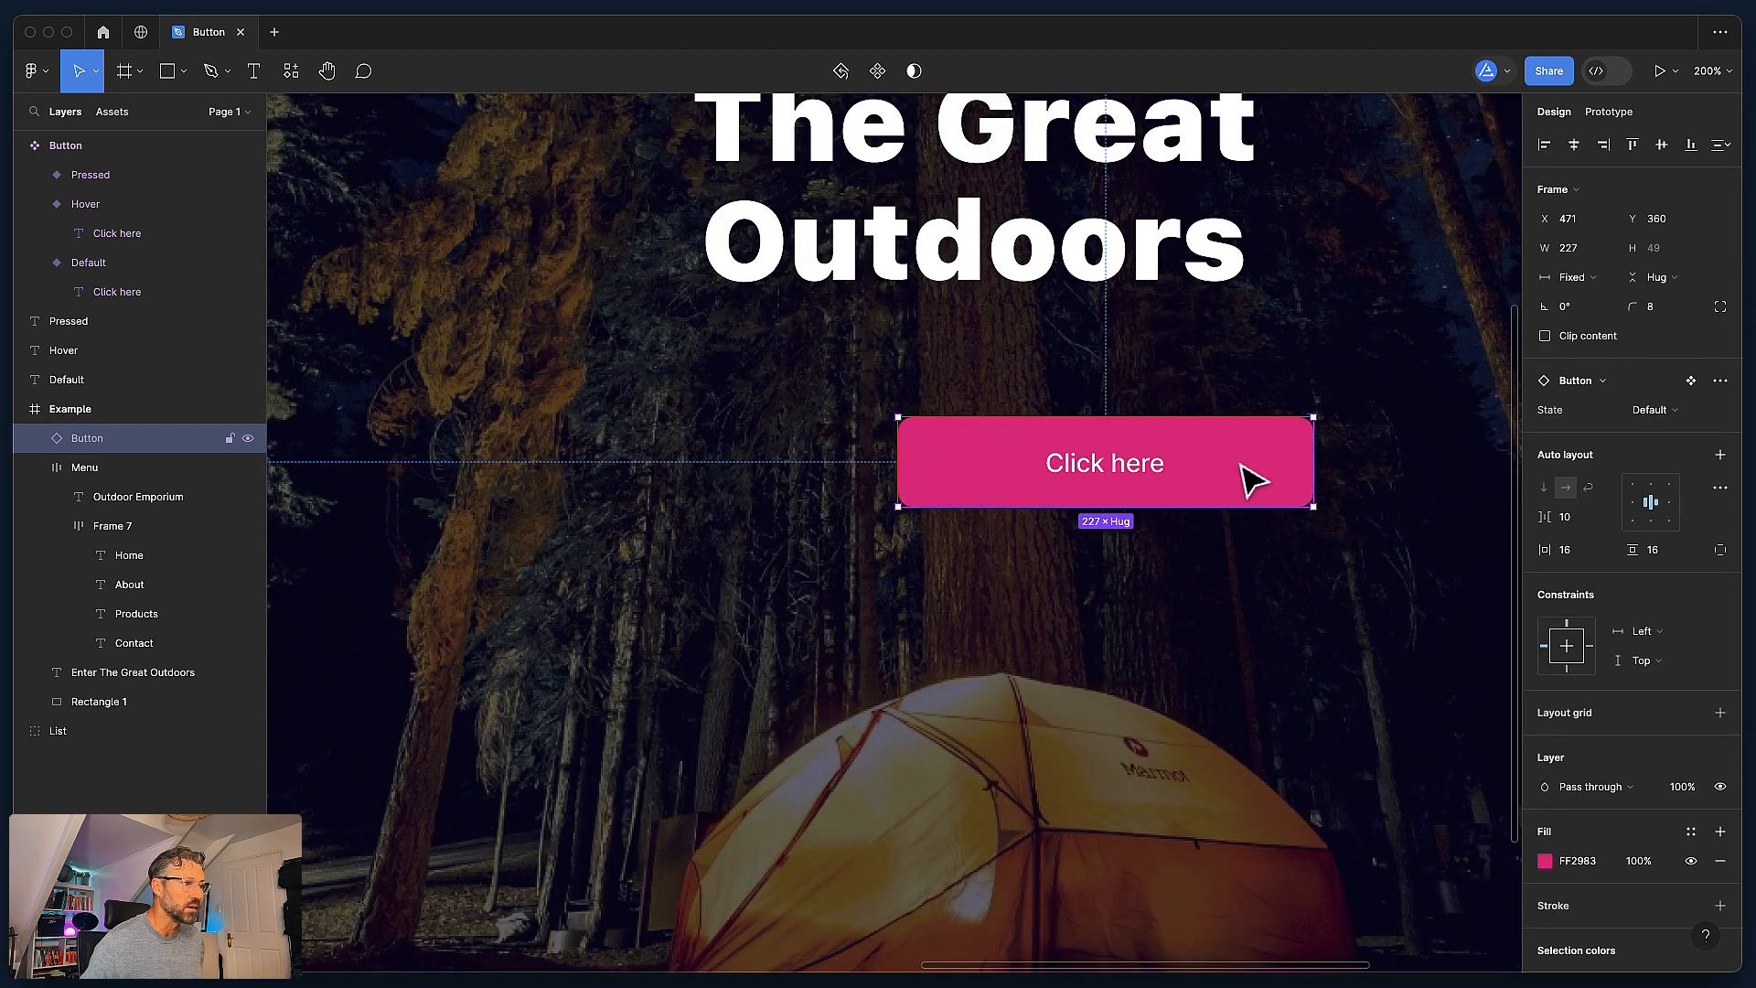
pyautogui.moveTo(1187, 475); pyautogui.dragTo(1149, 439)
pyautogui.hotkey('shift', '0')
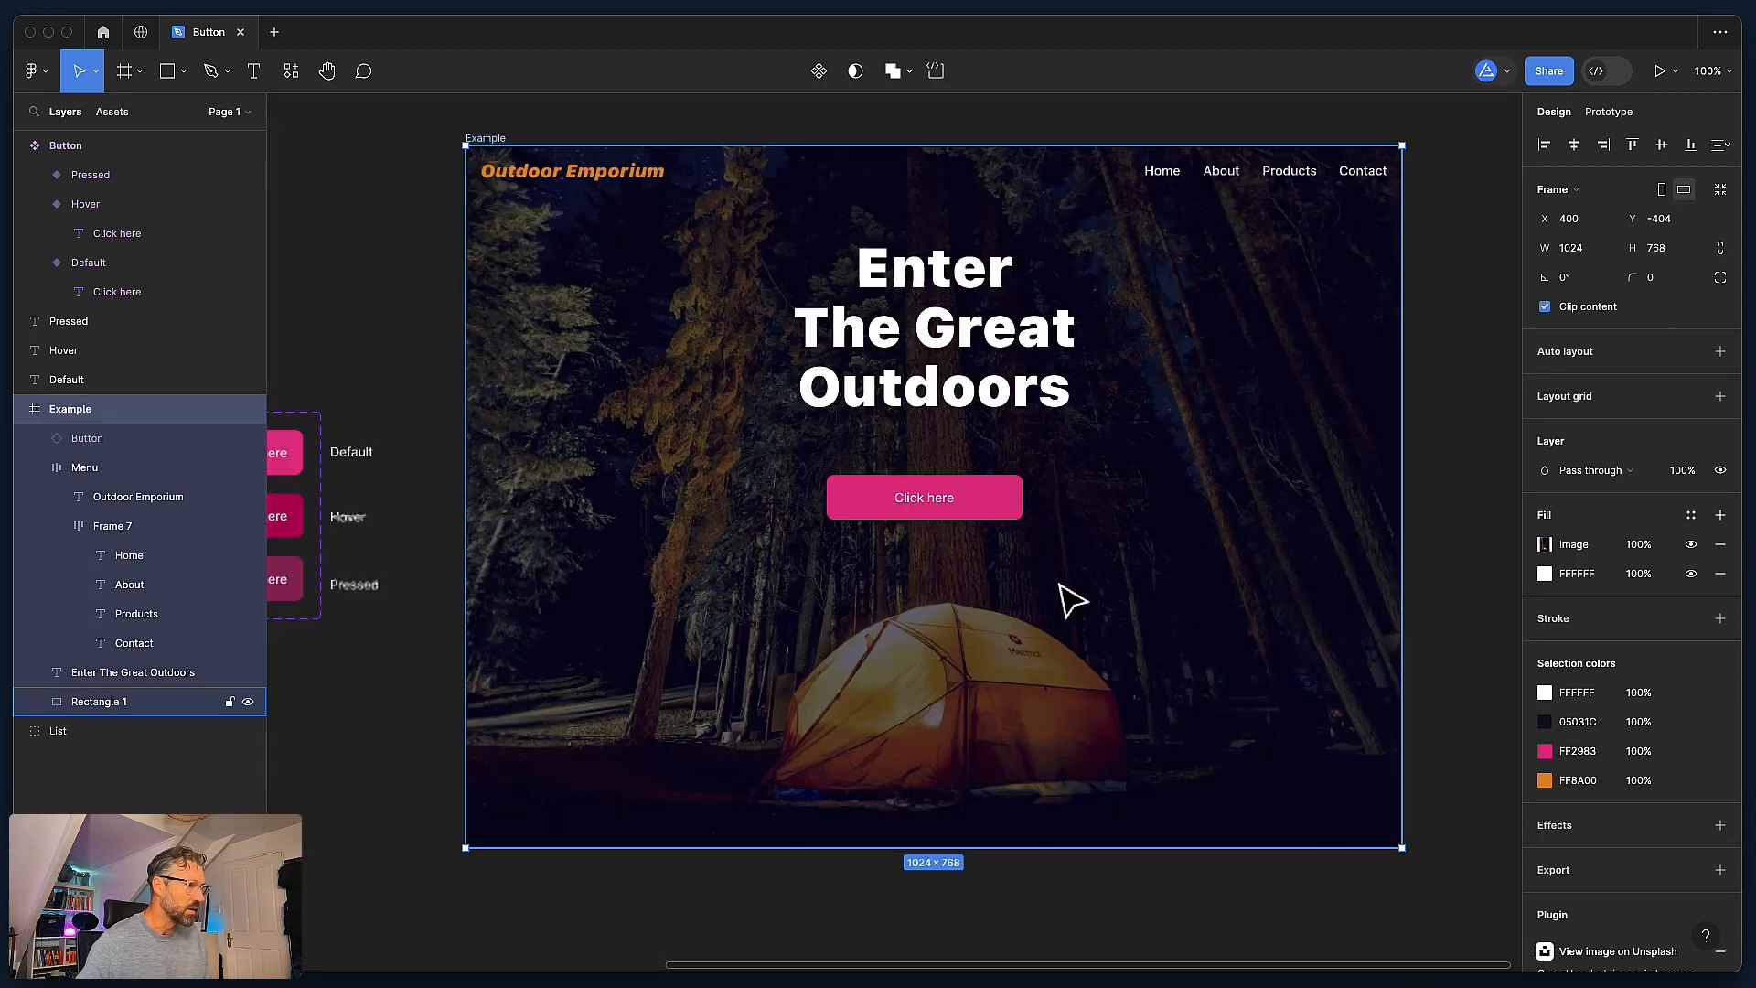
pyautogui.press('Escape')
pyautogui.moveTo(926, 477)
pyautogui.mouseDown()
pyautogui.moveTo(947, 495)
pyautogui.moveTo(934, 485)
pyautogui.mouseUp()
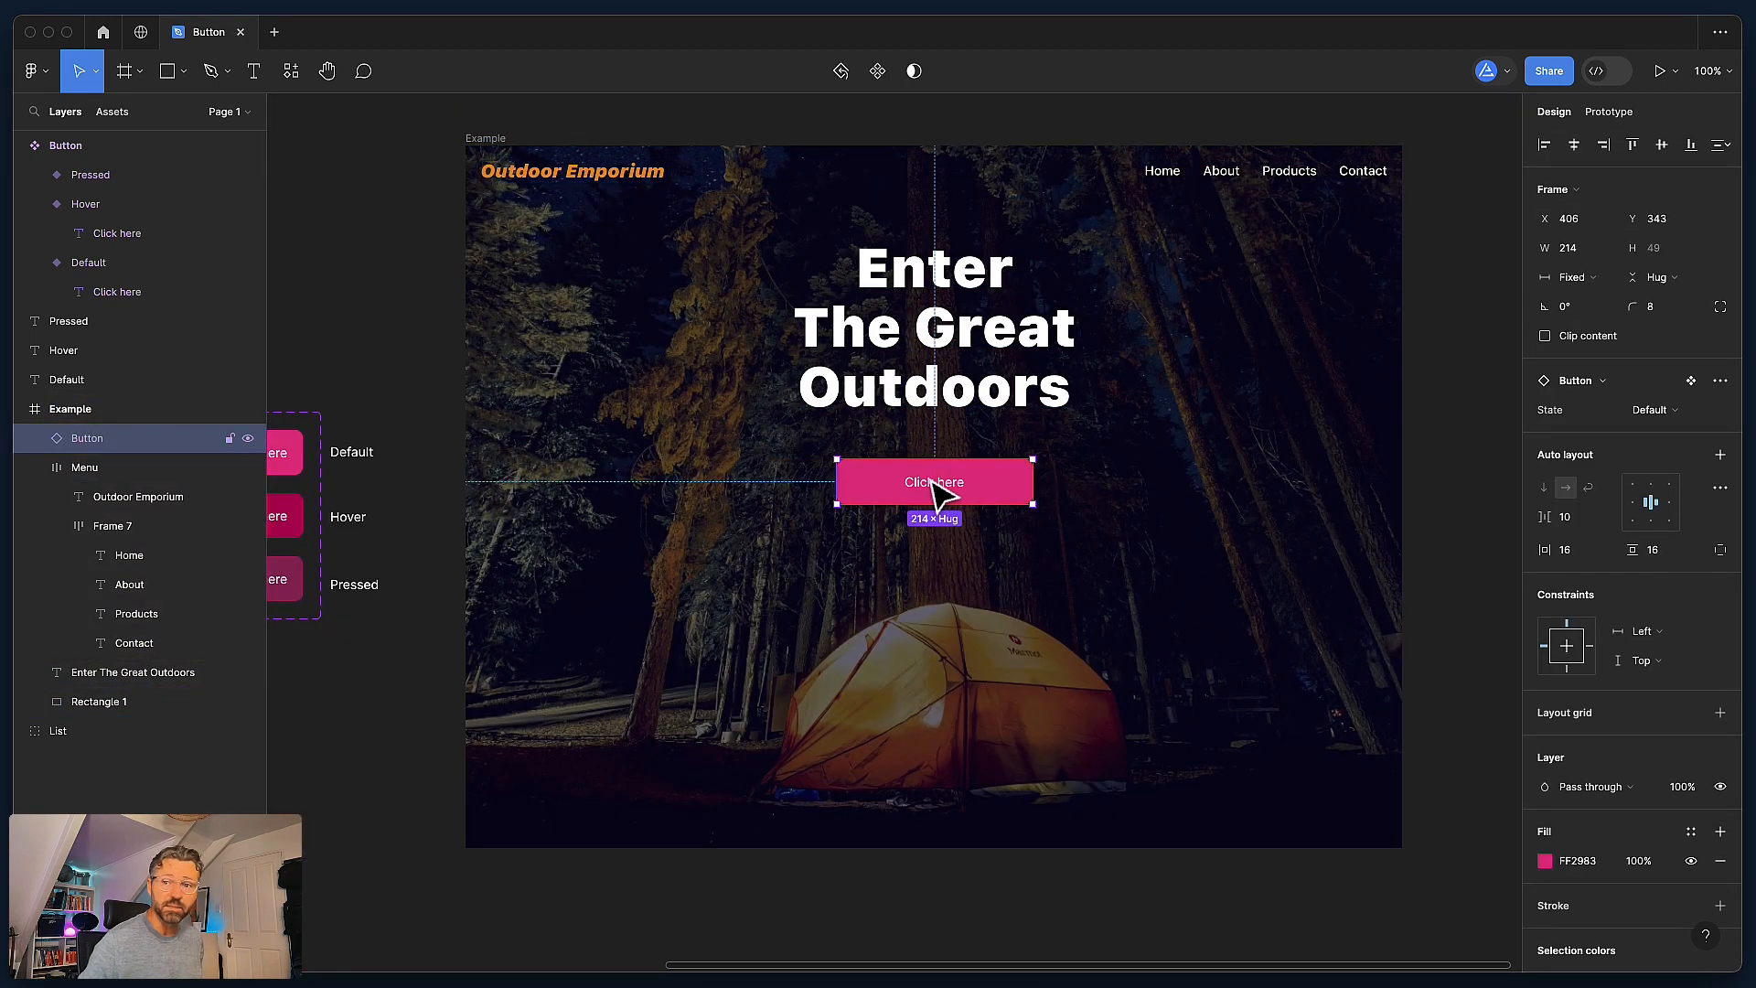
pyautogui.scroll(1, 1446, 375)
pyautogui.scroll(1, 1446, 375)
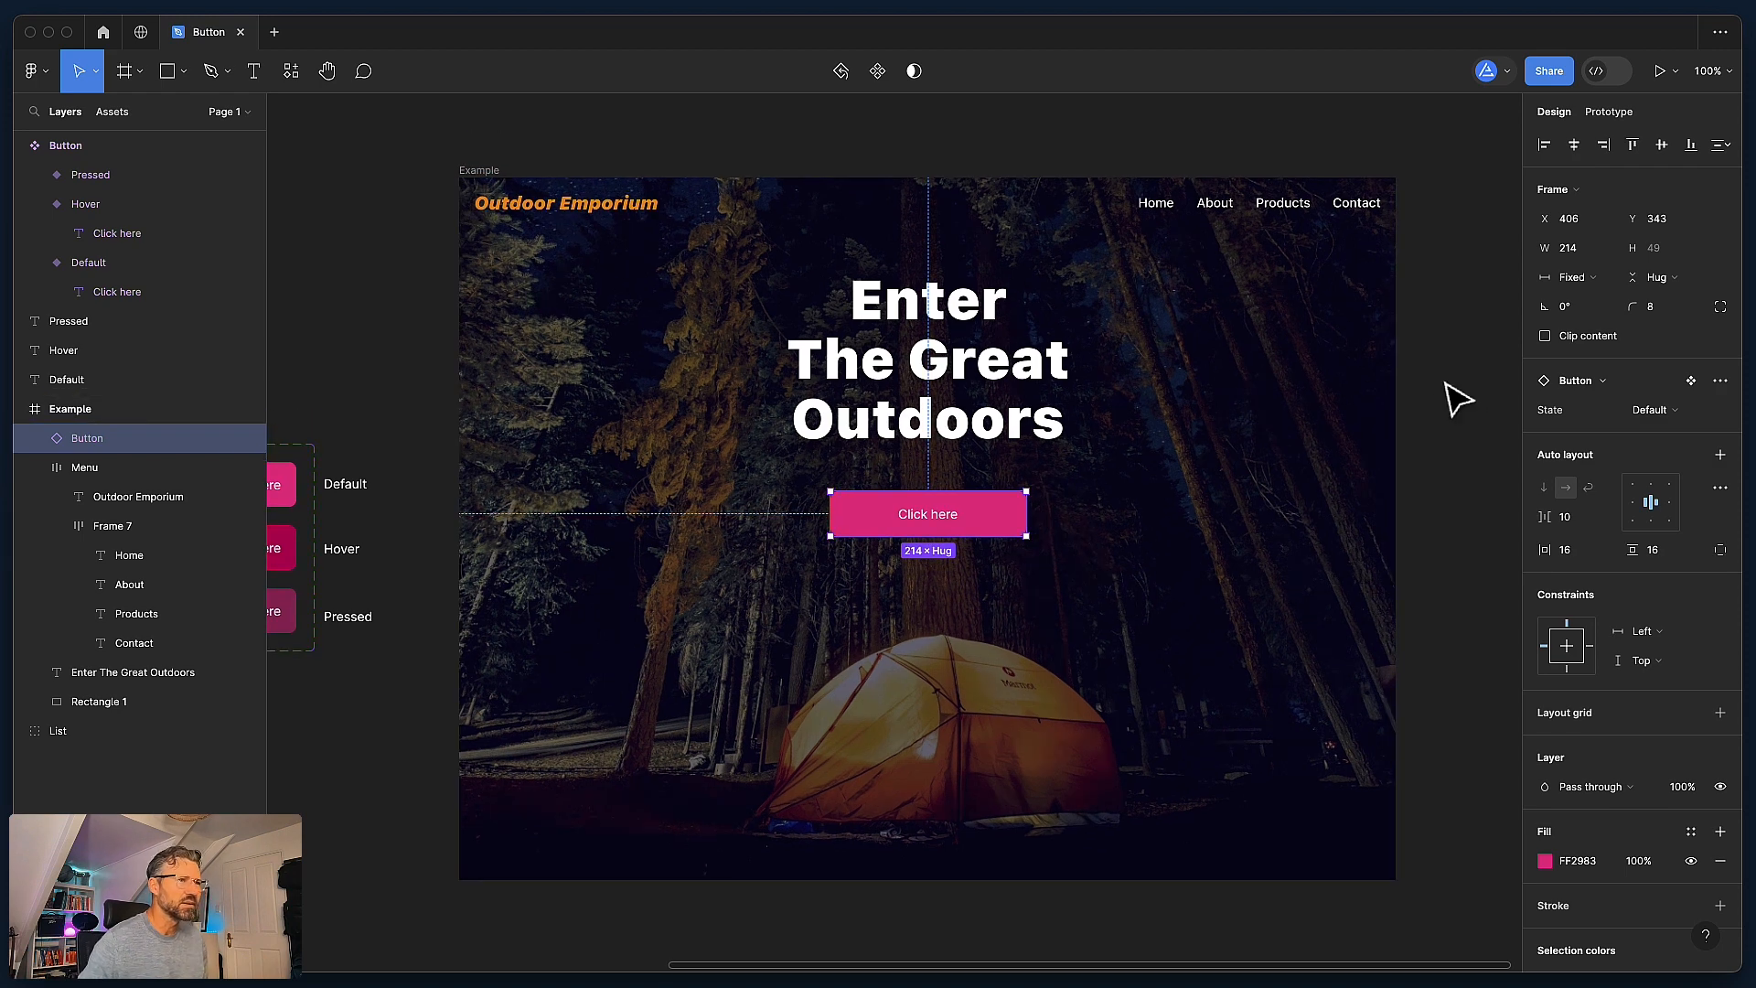
pyautogui.click(1455, 366)
# Step: Present the Example frame as a prototype, test the button's hover and pressed states, and return to the design file
pyautogui.click(1659, 73)
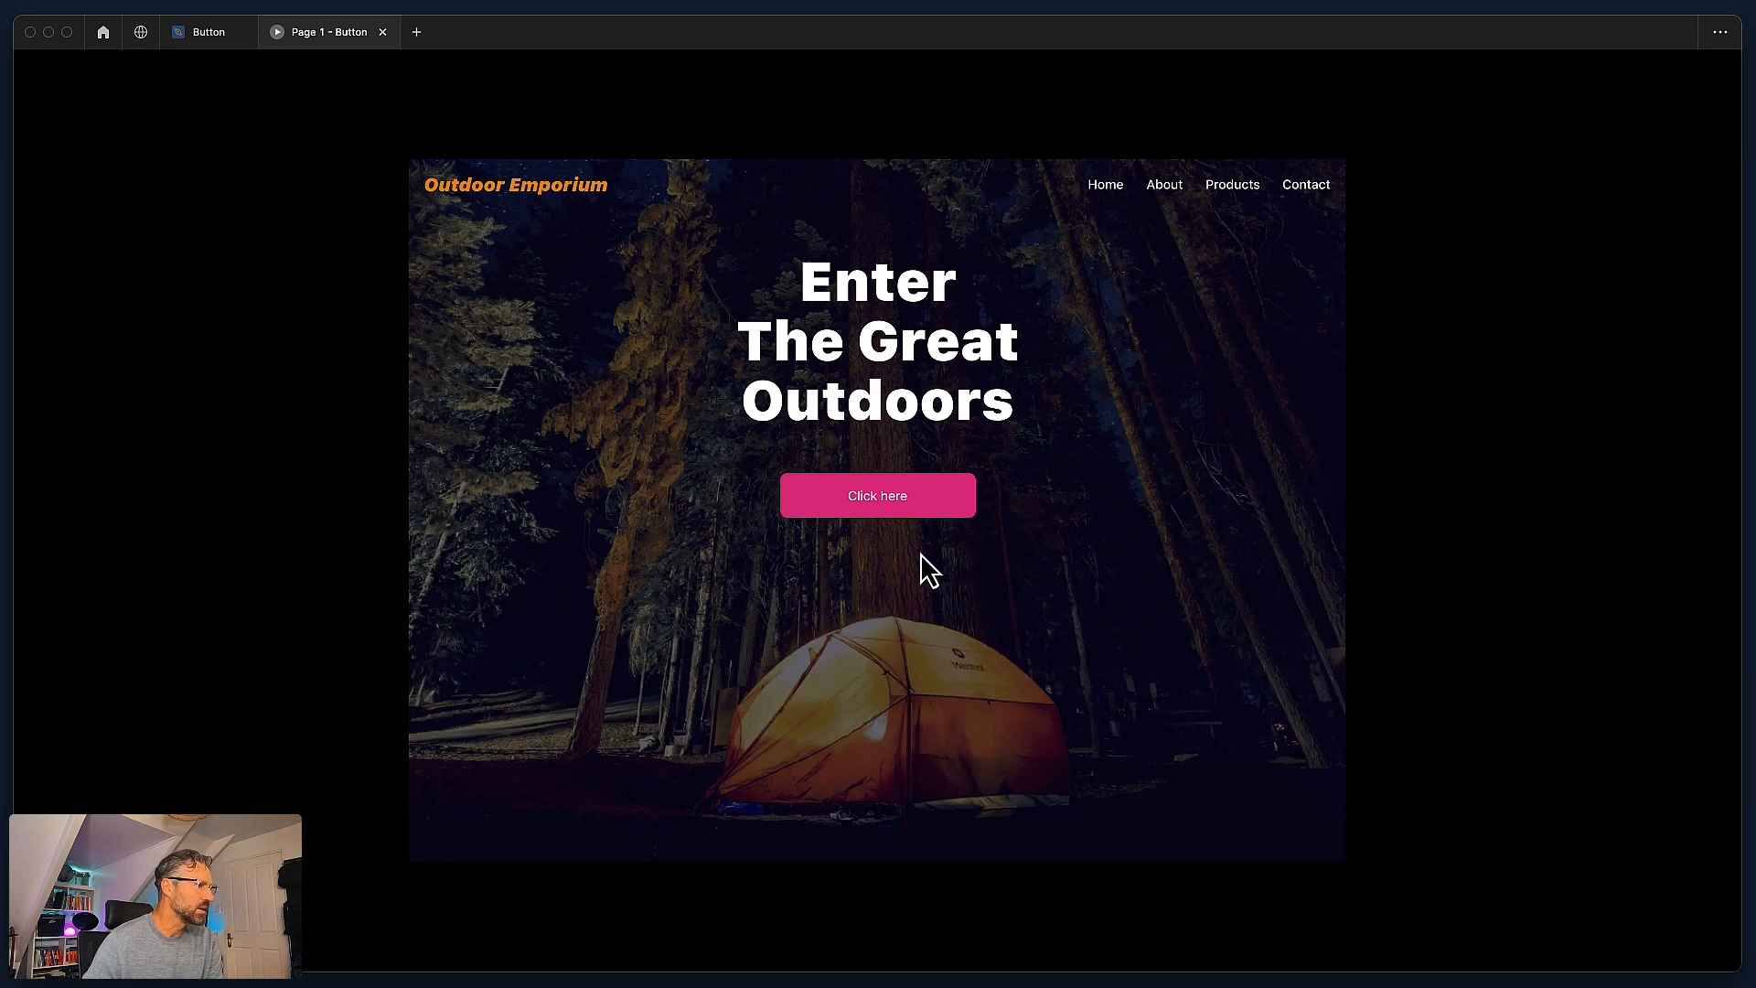
pyautogui.click(897, 512)
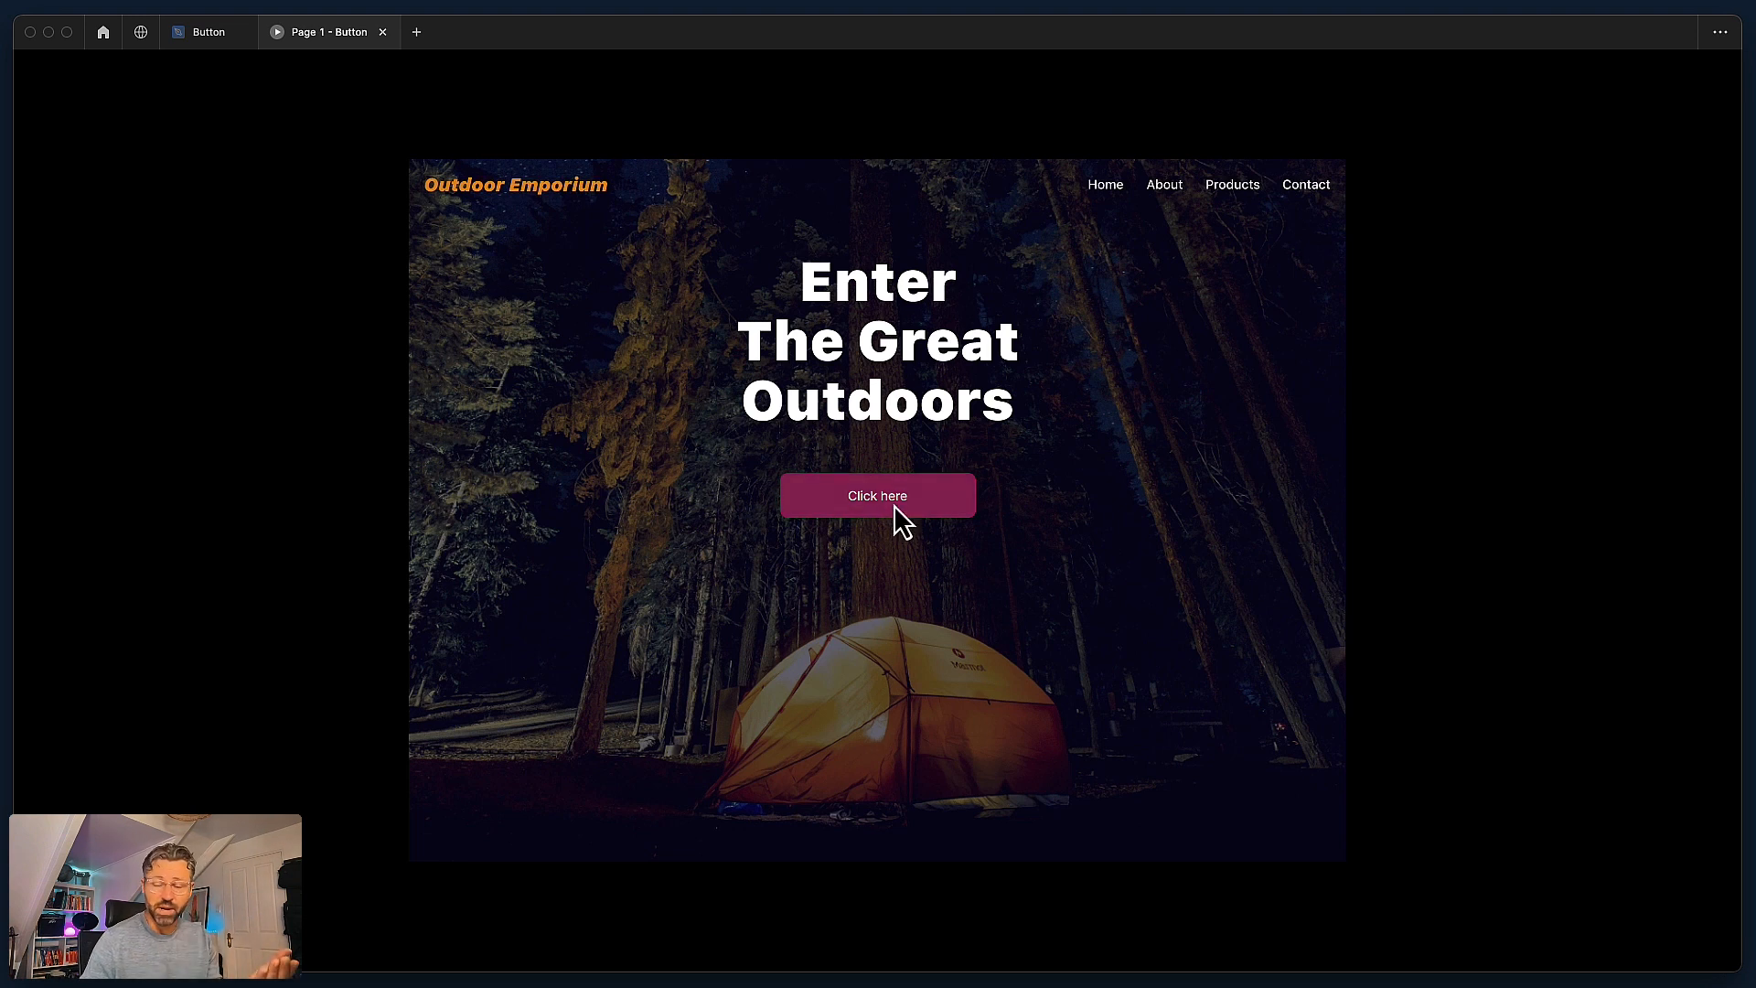
pyautogui.click(894, 507)
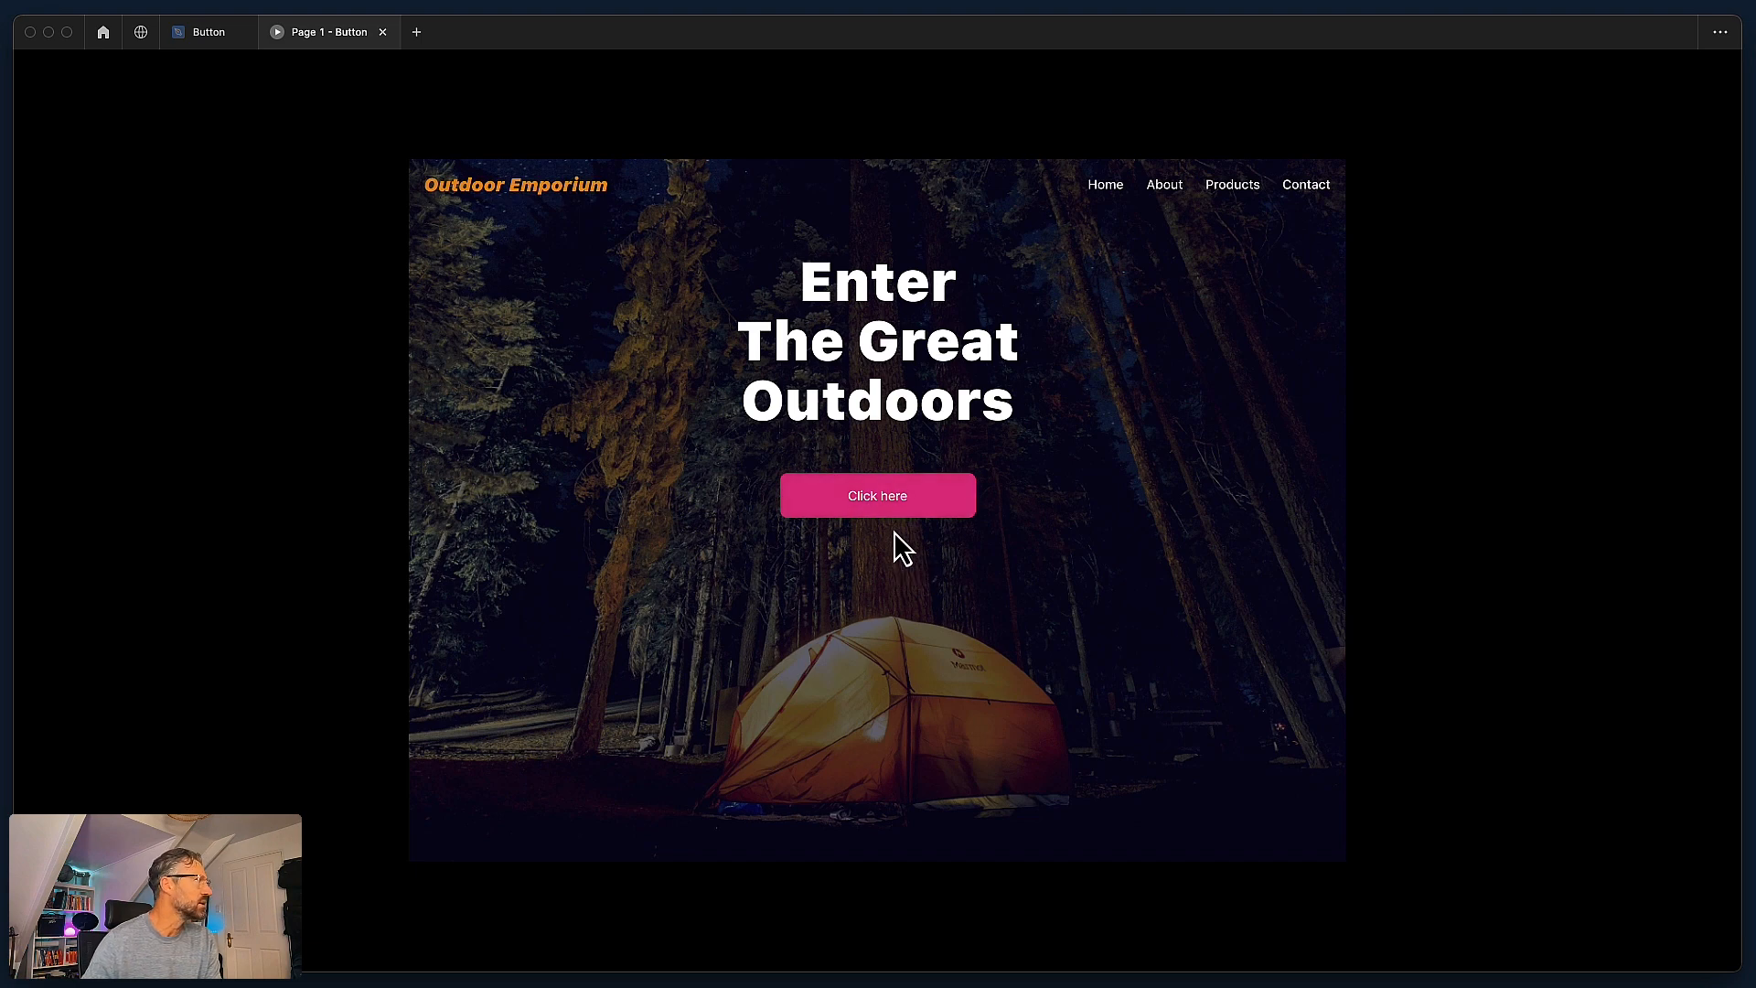
pyautogui.click(212, 33)
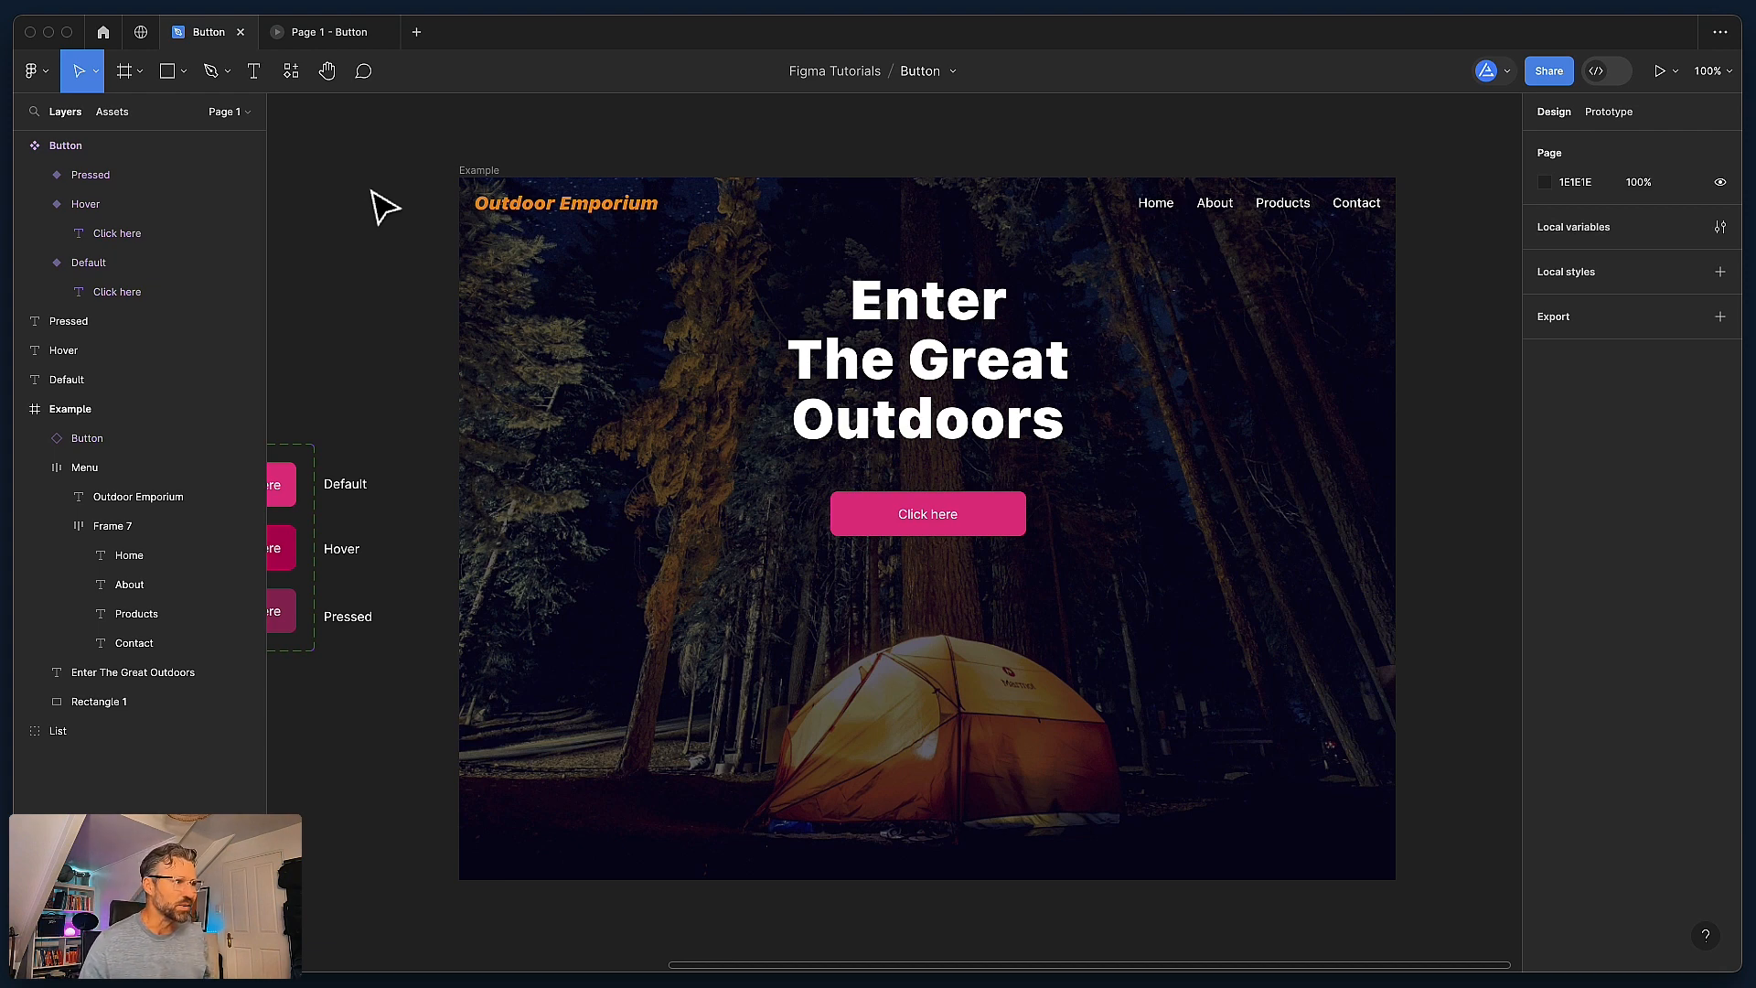
# Step: Duplicate the button instance twice, stacking the evenly spaced copies directly below the original
pyautogui.scroll(-1, 863, 398)
pyautogui.click(928, 513)
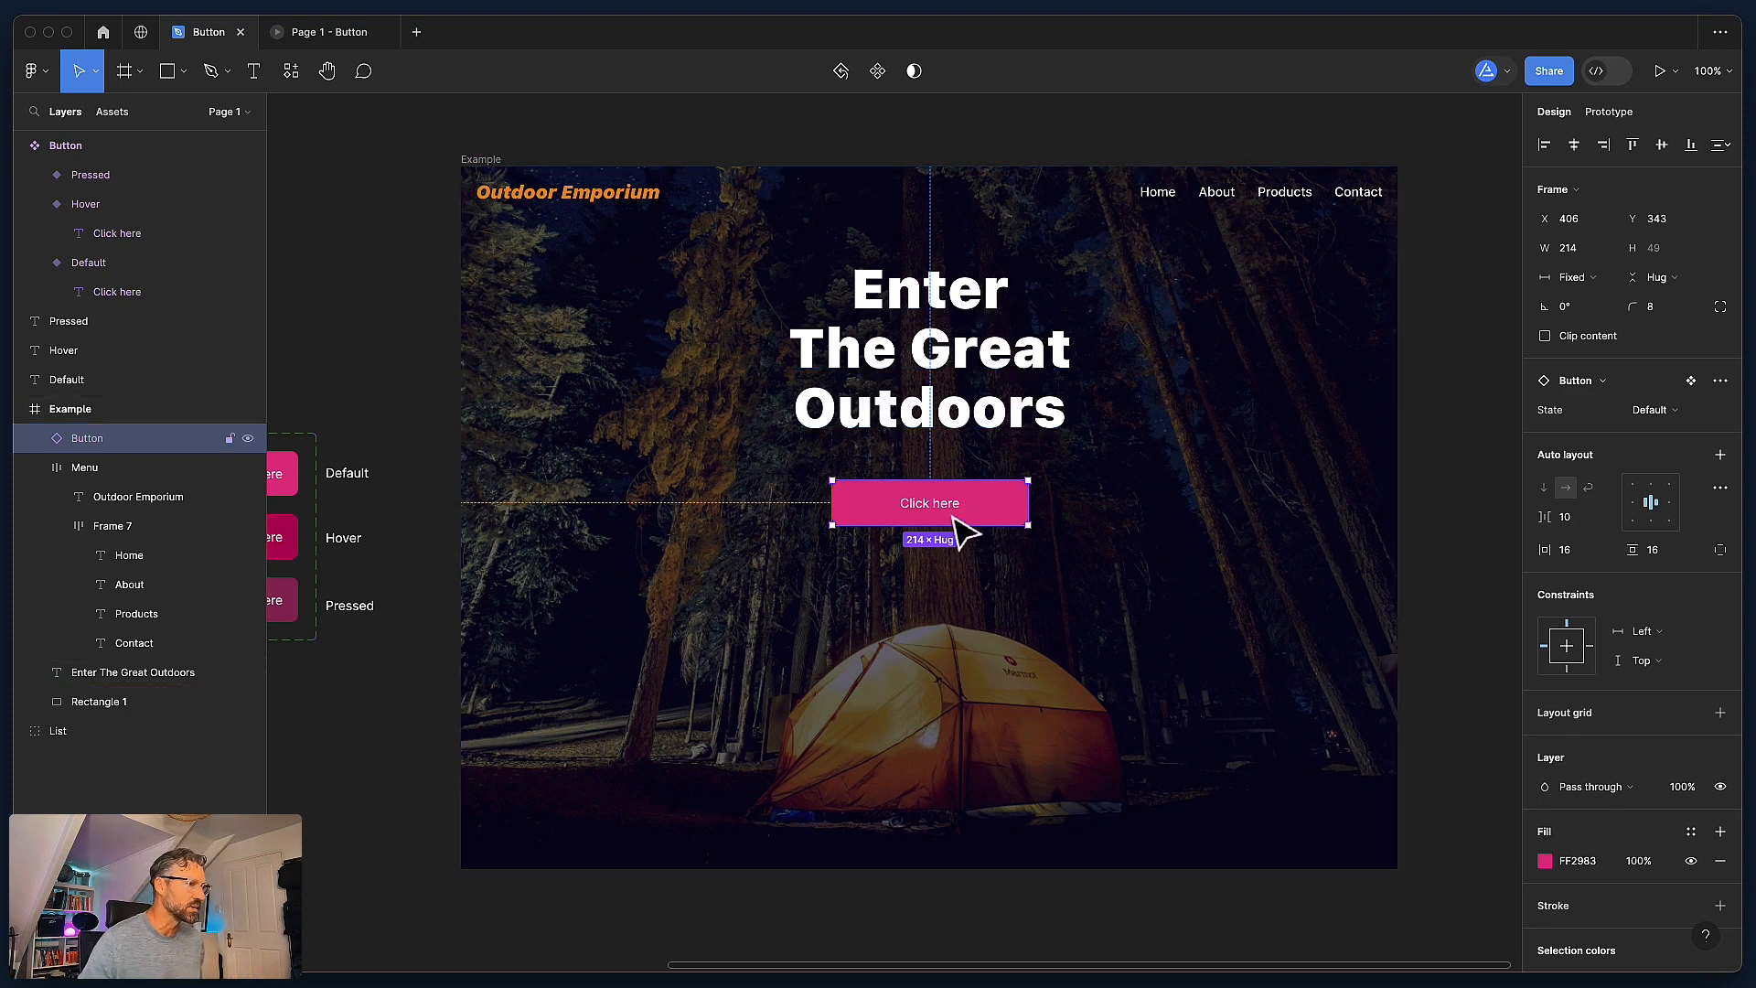
pyautogui.keyDown('alt'); pyautogui.moveTo(953, 506); pyautogui.dragTo(915, 640); pyautogui.keyUp('alt')
pyautogui.hscroll(-2, 915, 640)
# Step: Try the Hover and Pressed states on the middle button instance and set its State back to Default
pyautogui.click(1024, 580)
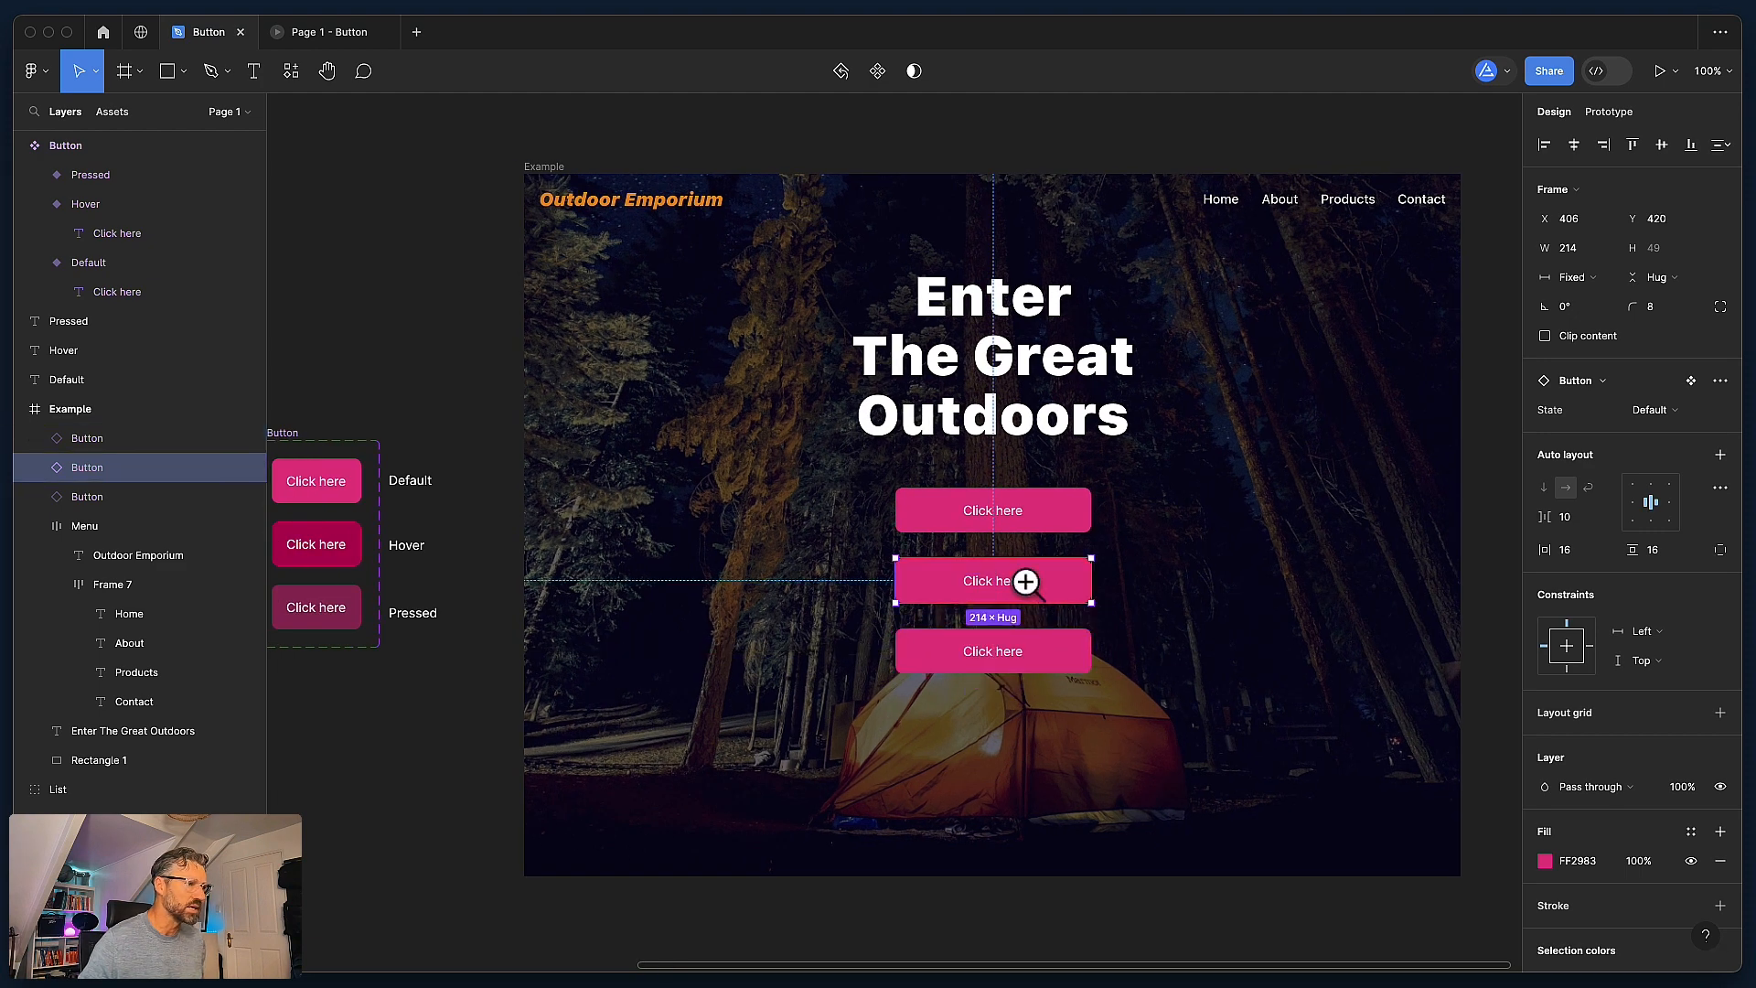
pyautogui.scroll(5, 1023, 580)
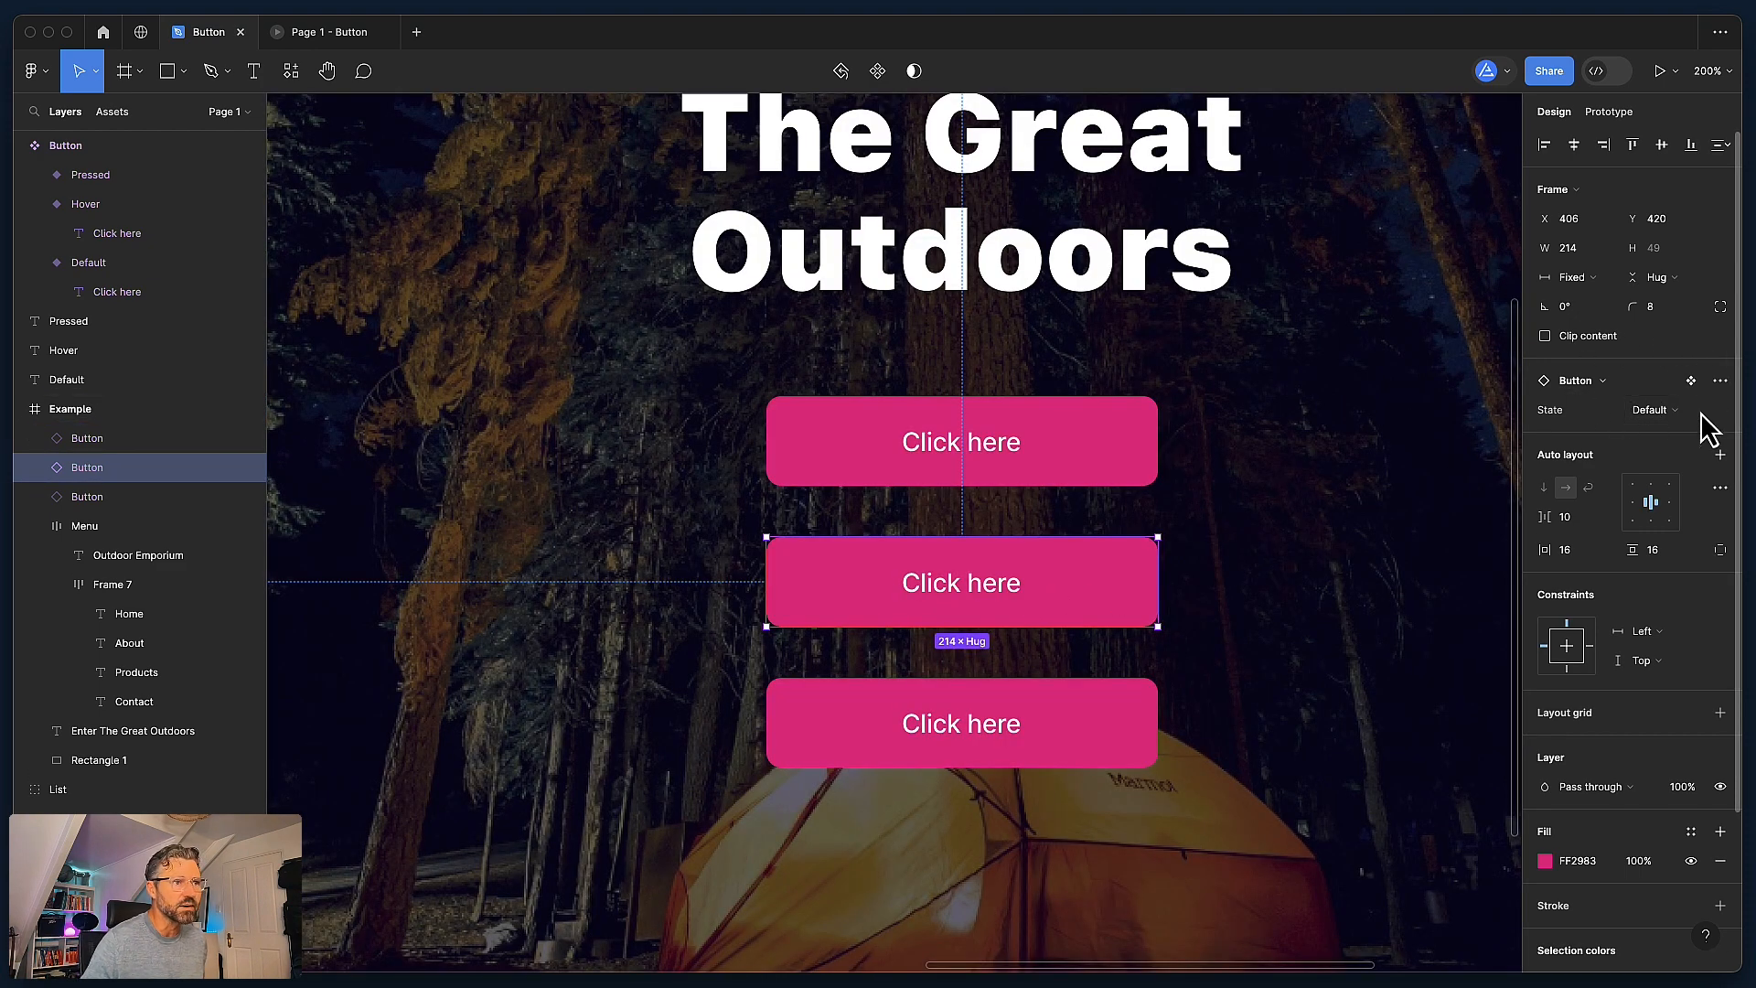
pyautogui.click(1655, 422)
pyautogui.click(1628, 437)
pyautogui.click(1646, 425)
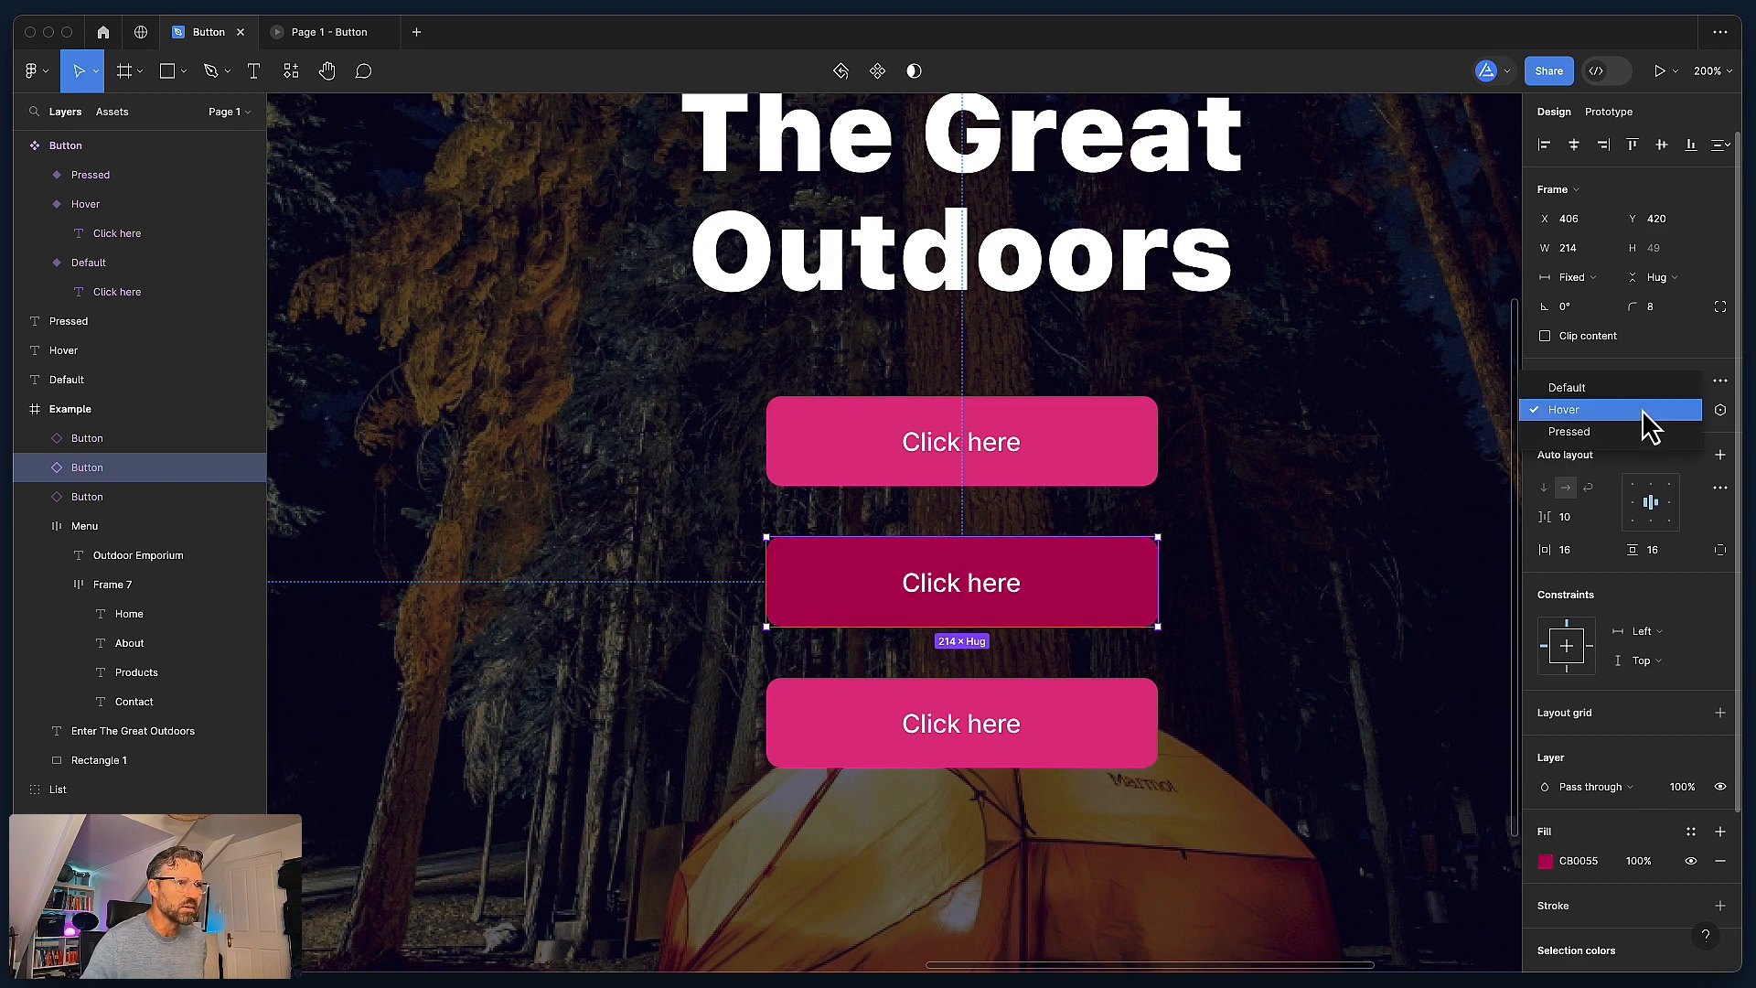
pyautogui.click(1642, 432)
pyautogui.click(1646, 421)
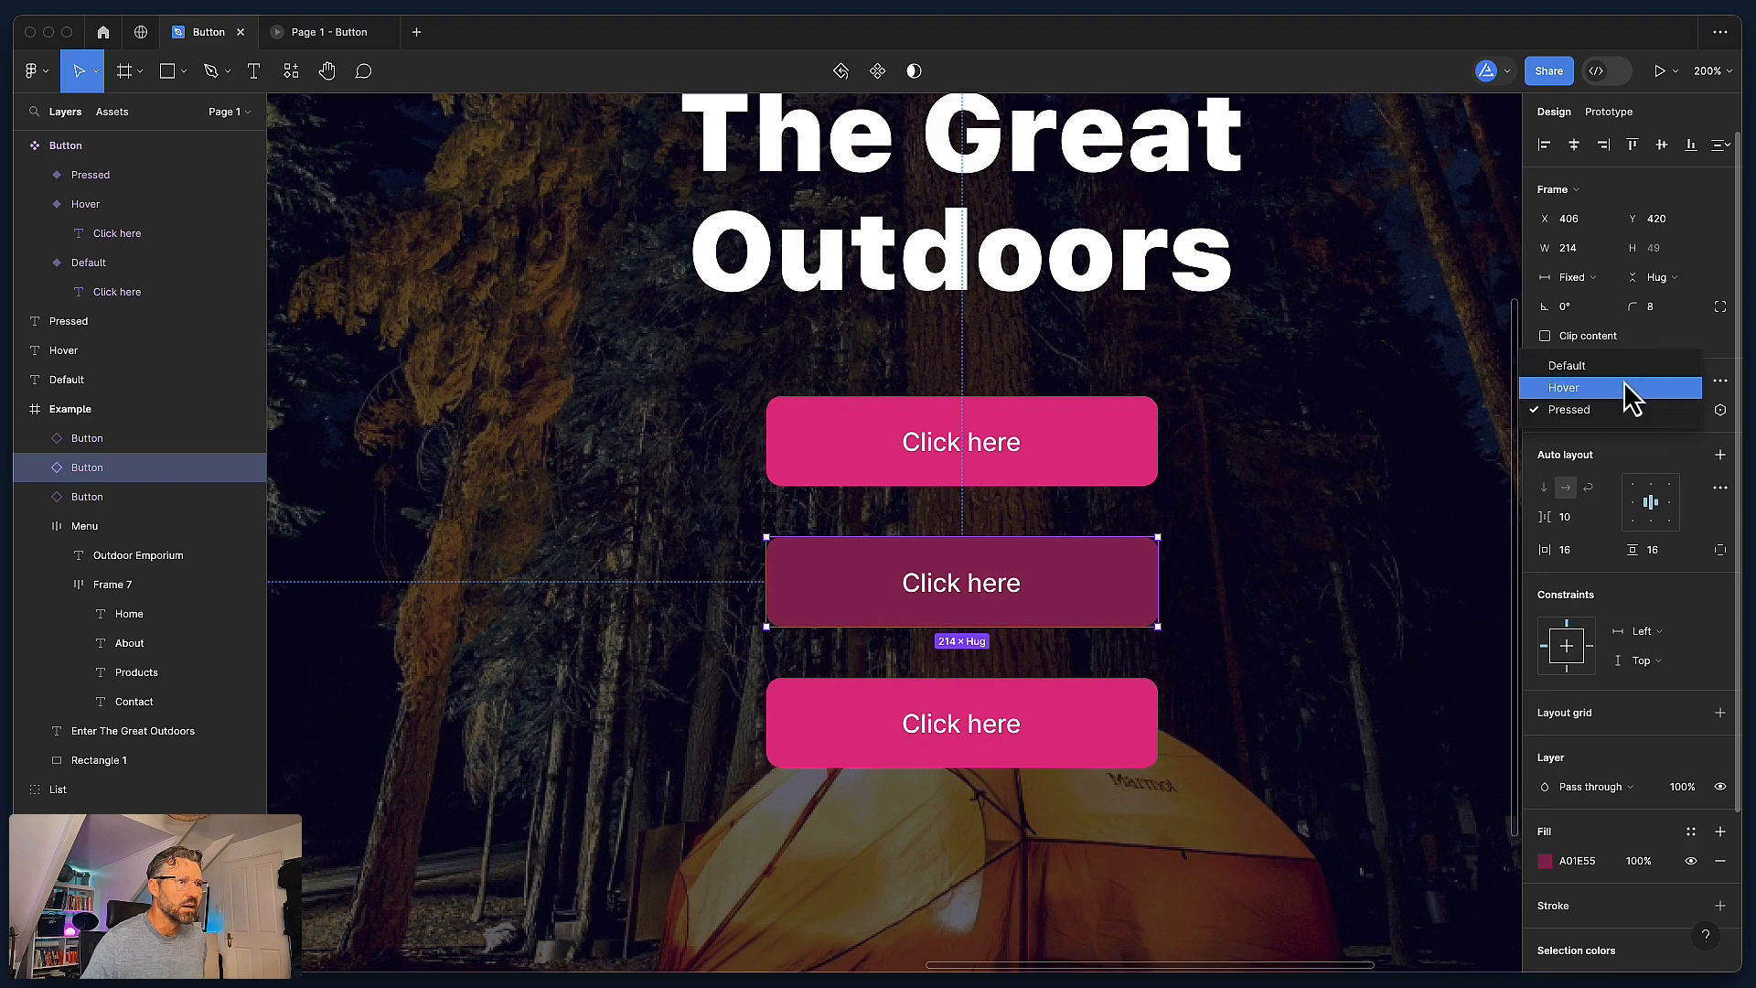
pyautogui.click(1570, 365)
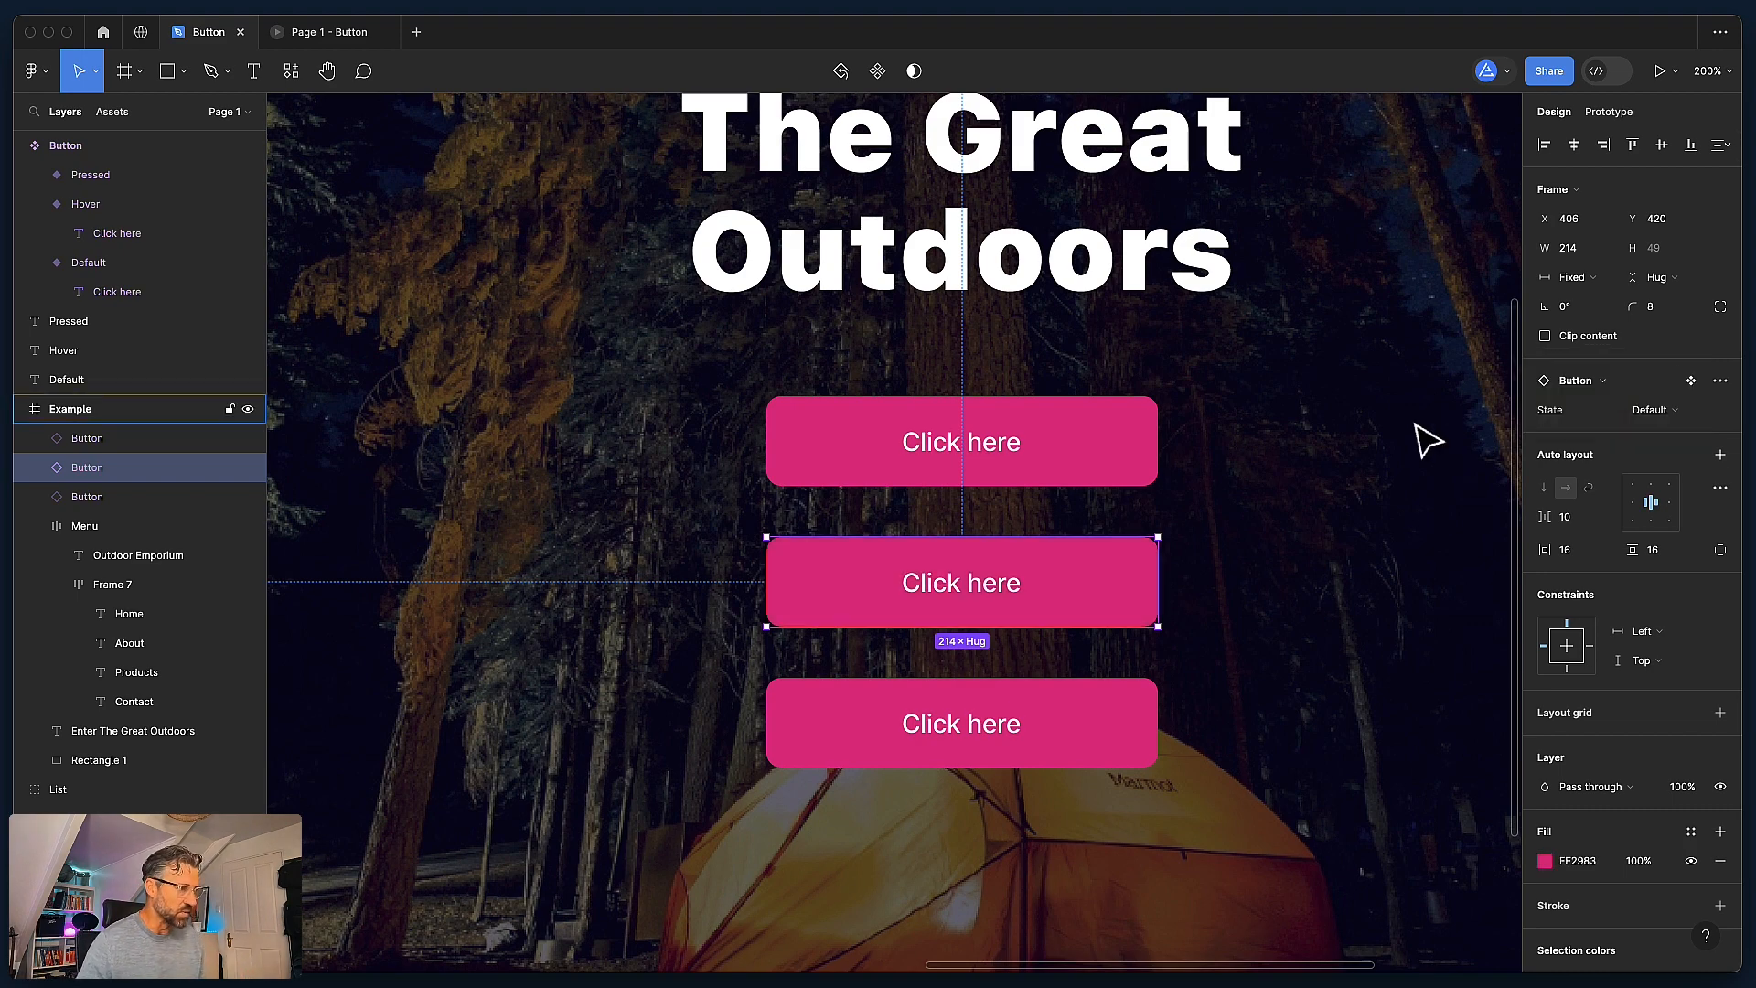
pyautogui.hotkey('shift', '0')
pyautogui.hscroll(-5, 549, 391)
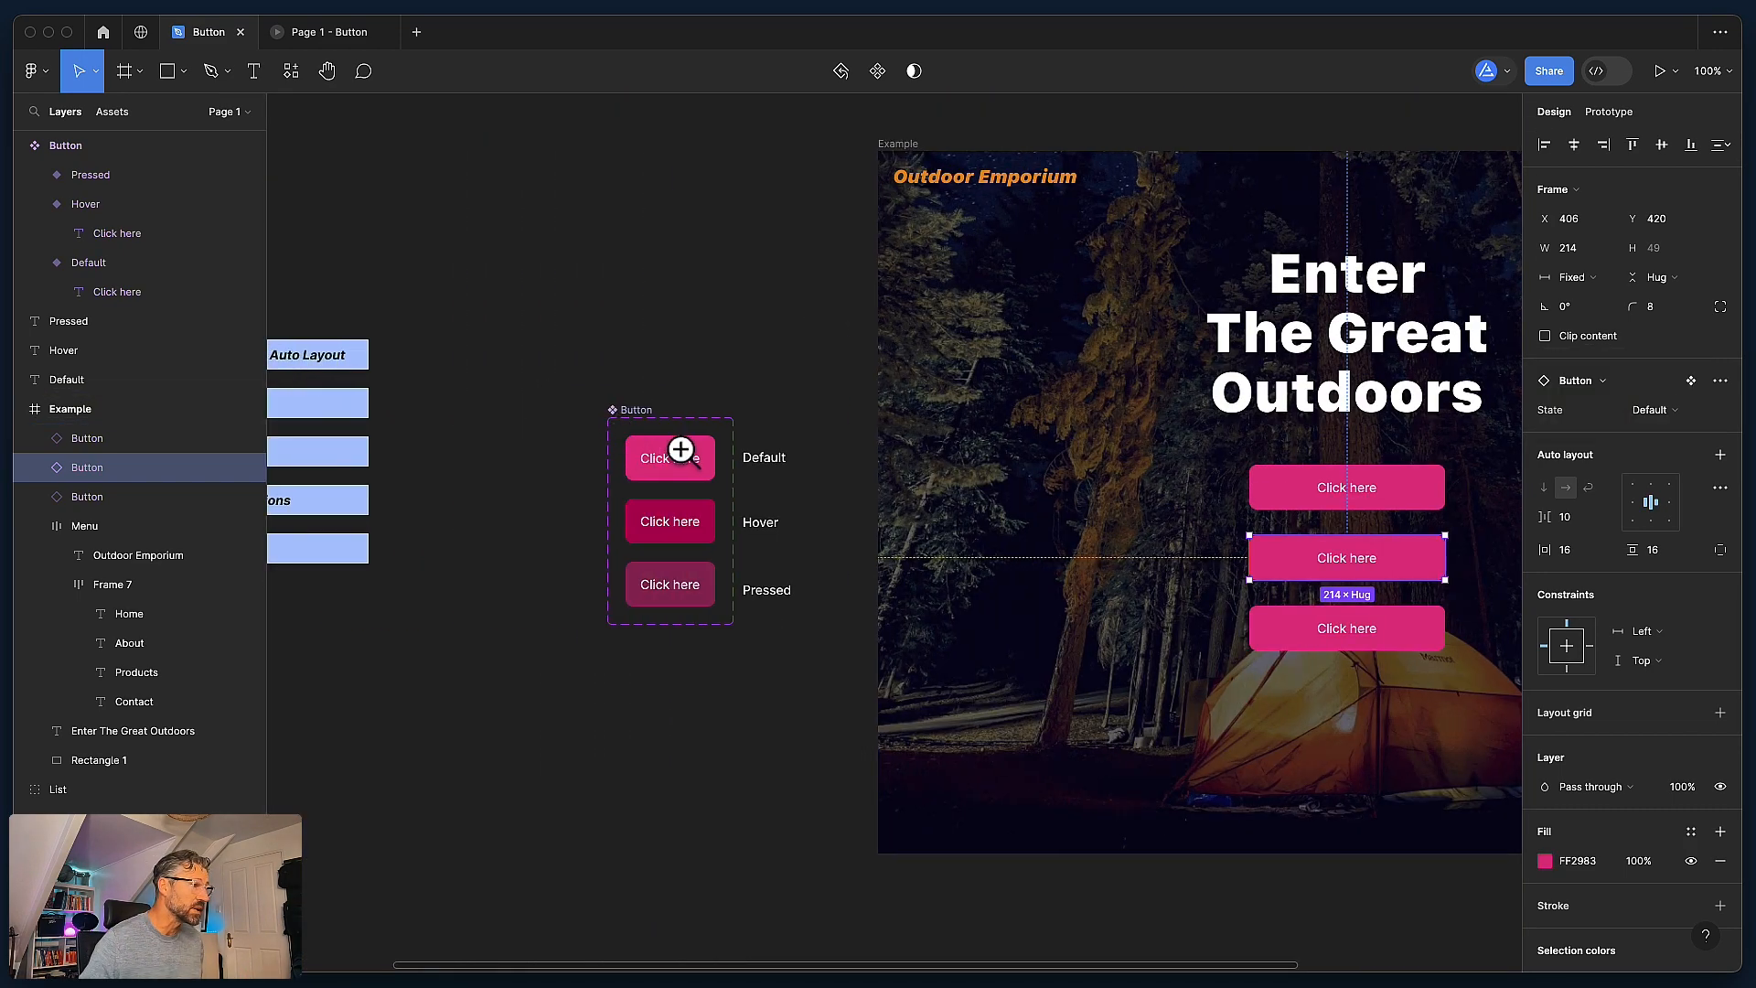
pyautogui.hscroll(3, 640, 458)
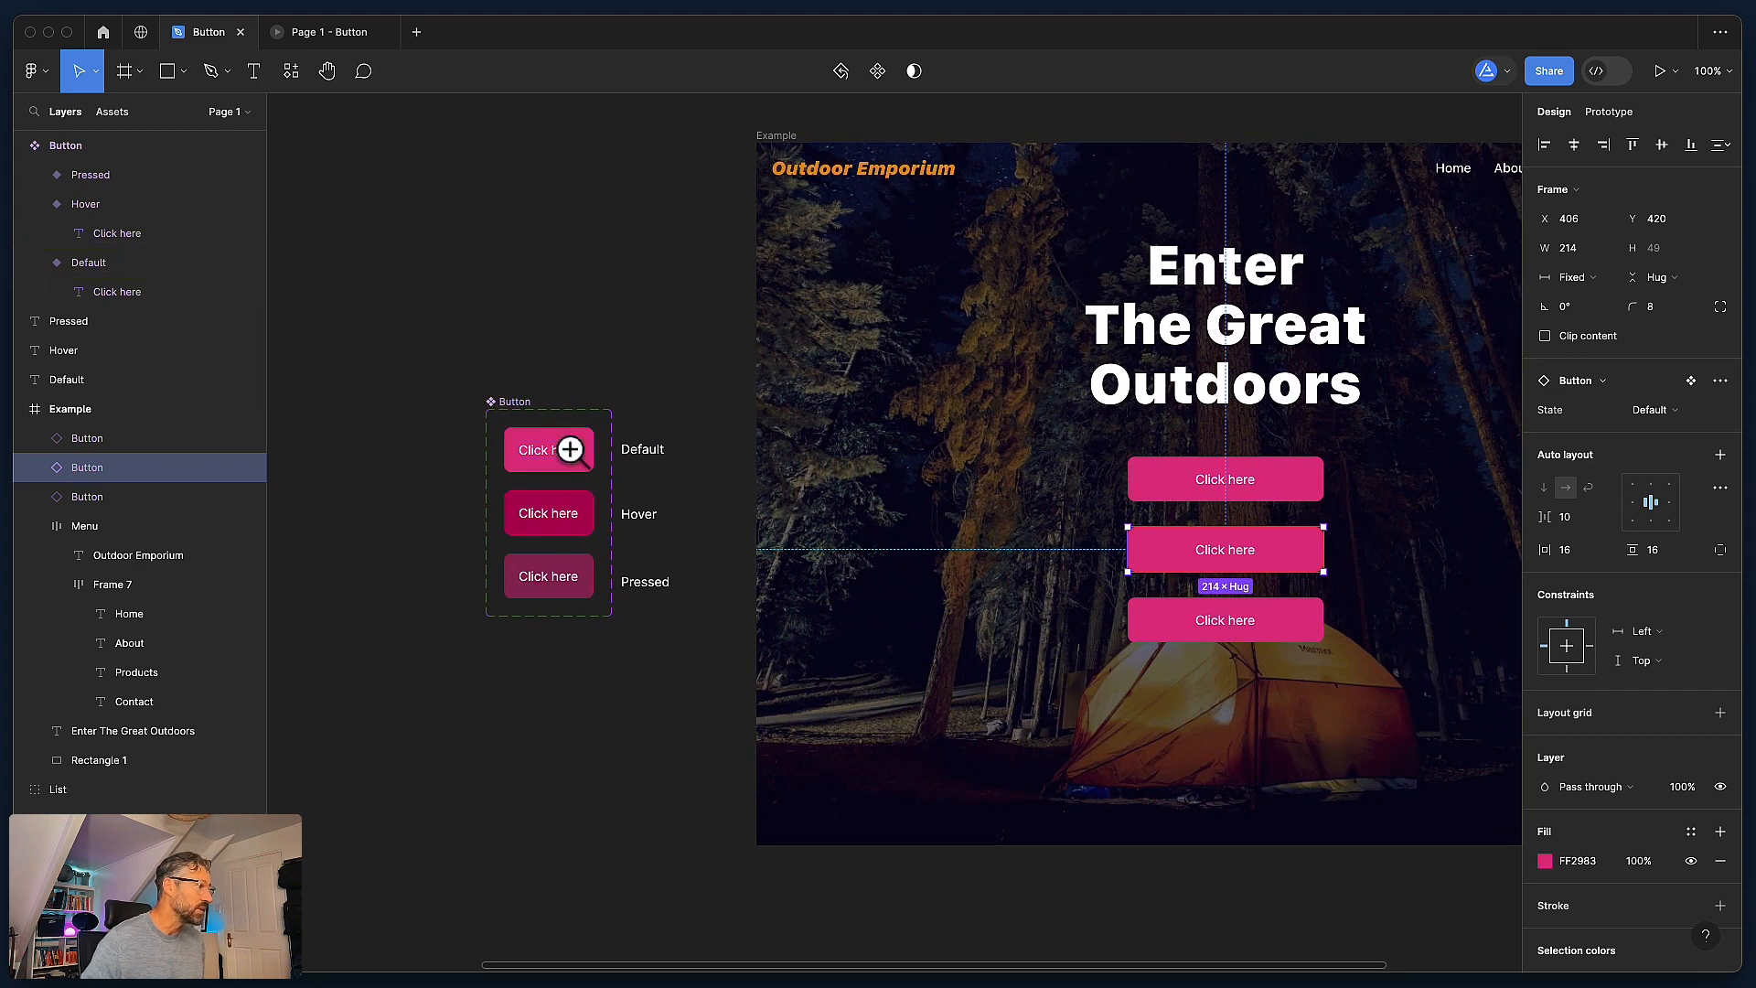
pyautogui.scroll(5, 569, 466)
pyautogui.hscroll(3, 393, 434)
pyautogui.hotkey('shift', '0')
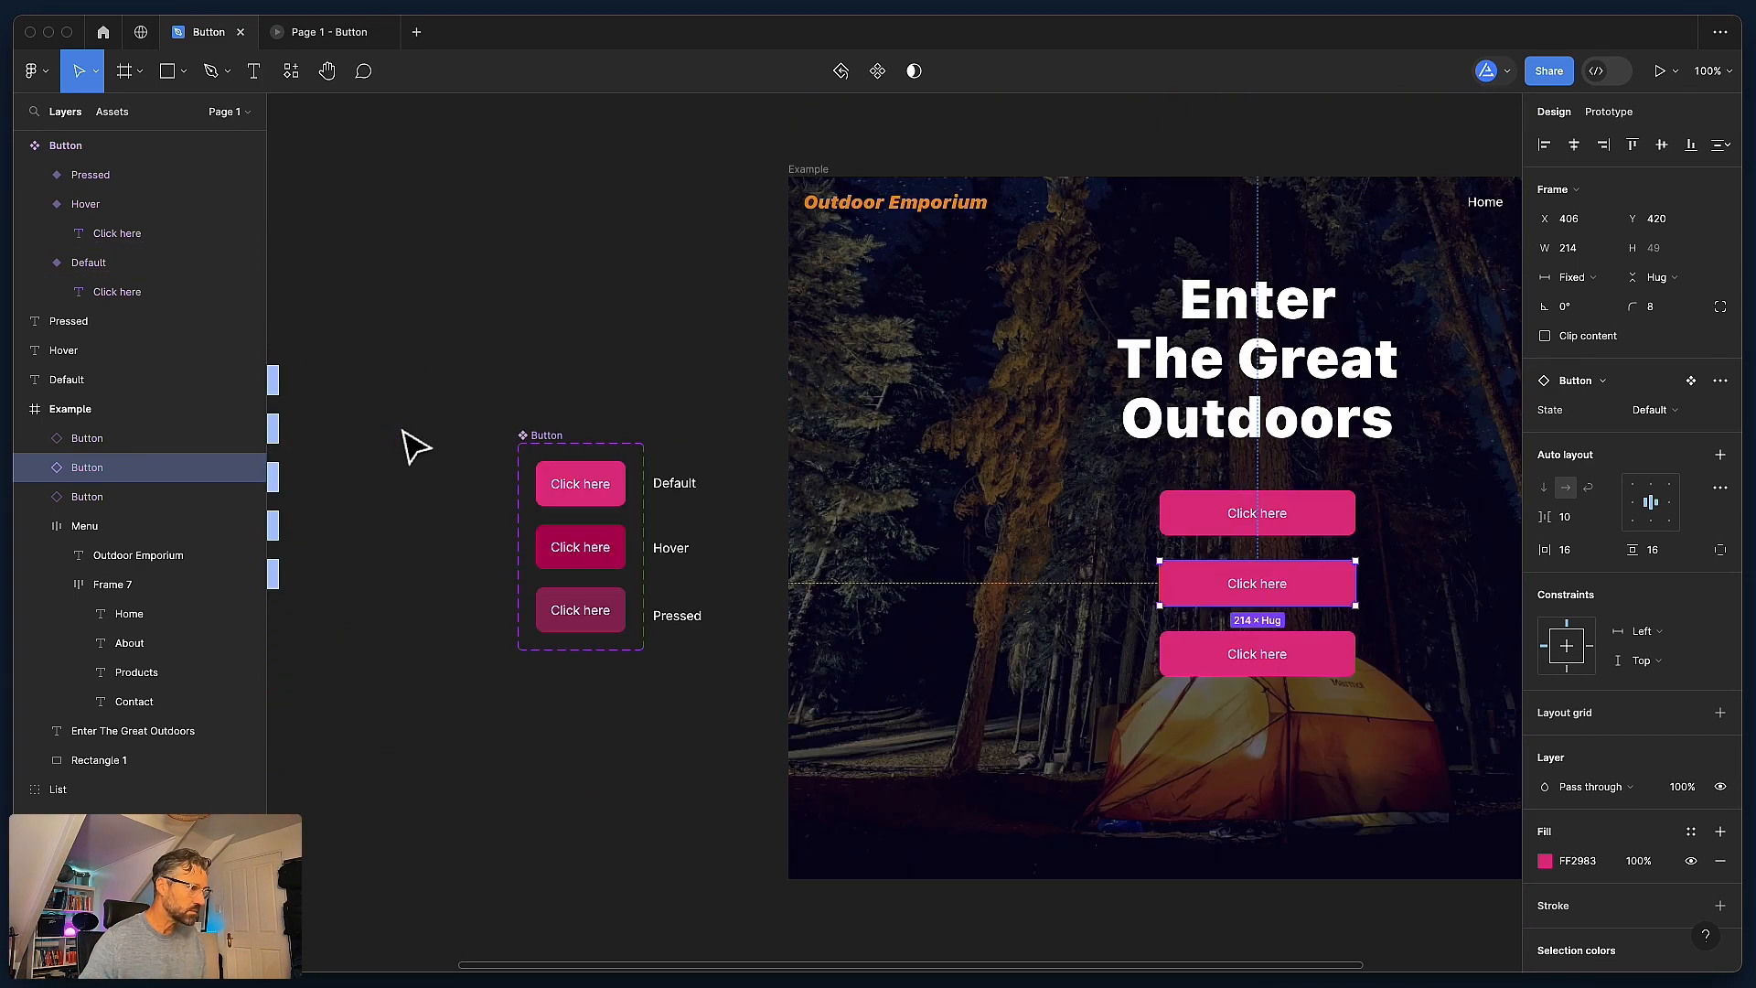
pyautogui.click(510, 247)
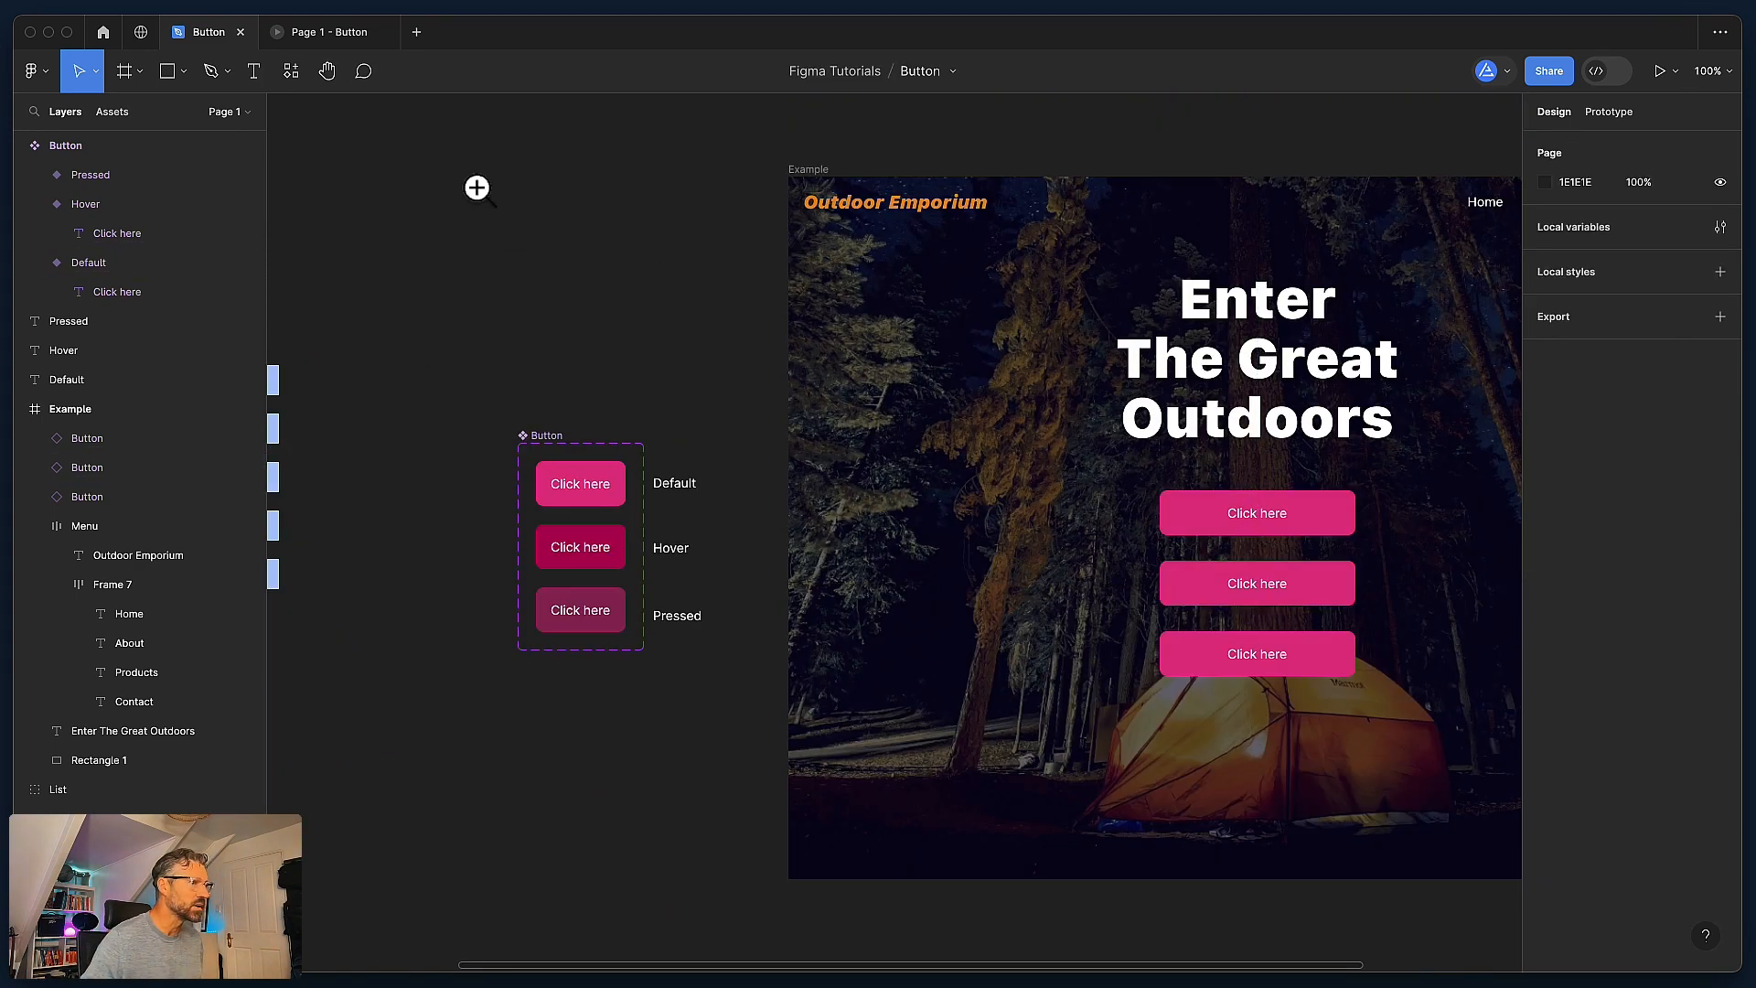
# Step: Recolor the Default variant's fill to FF8A00 by sampling the orange of the Outdoor Emporium logo
pyautogui.moveTo(474, 184); pyautogui.dragTo(1442, 847)
pyautogui.scroll(-1, 915, 613)
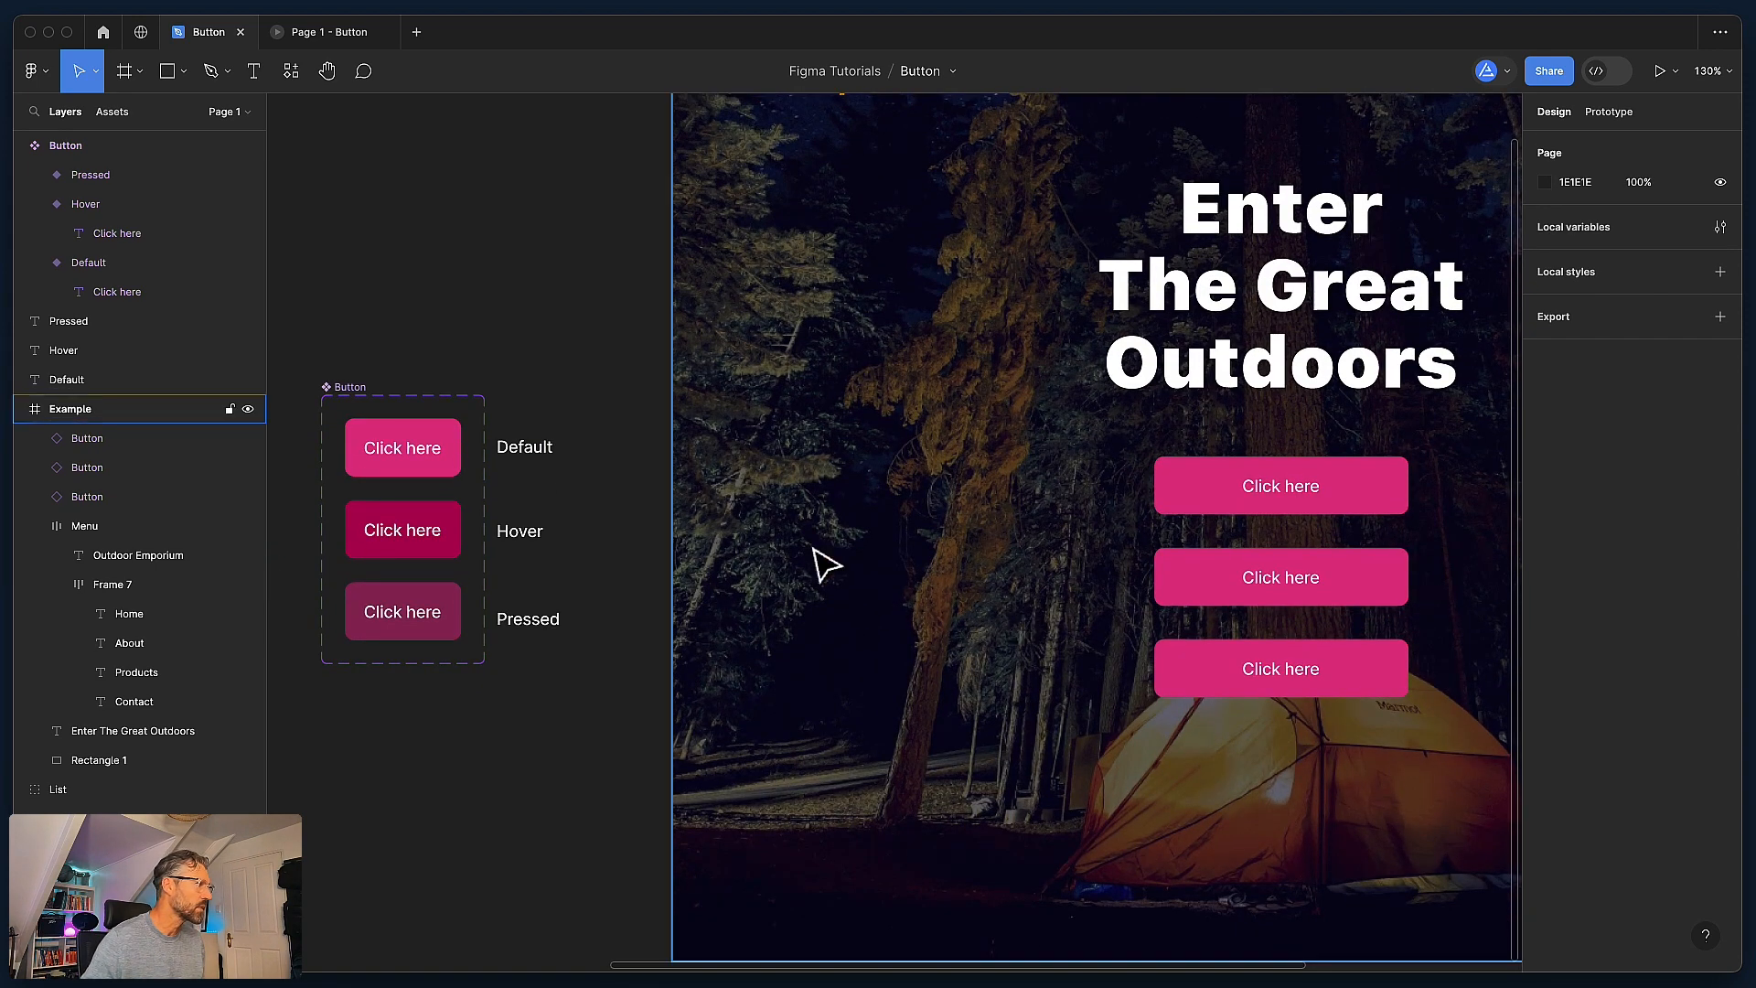
pyautogui.click(431, 453)
pyautogui.scroll(1, 562, 398)
pyautogui.scroll(3, 562, 398)
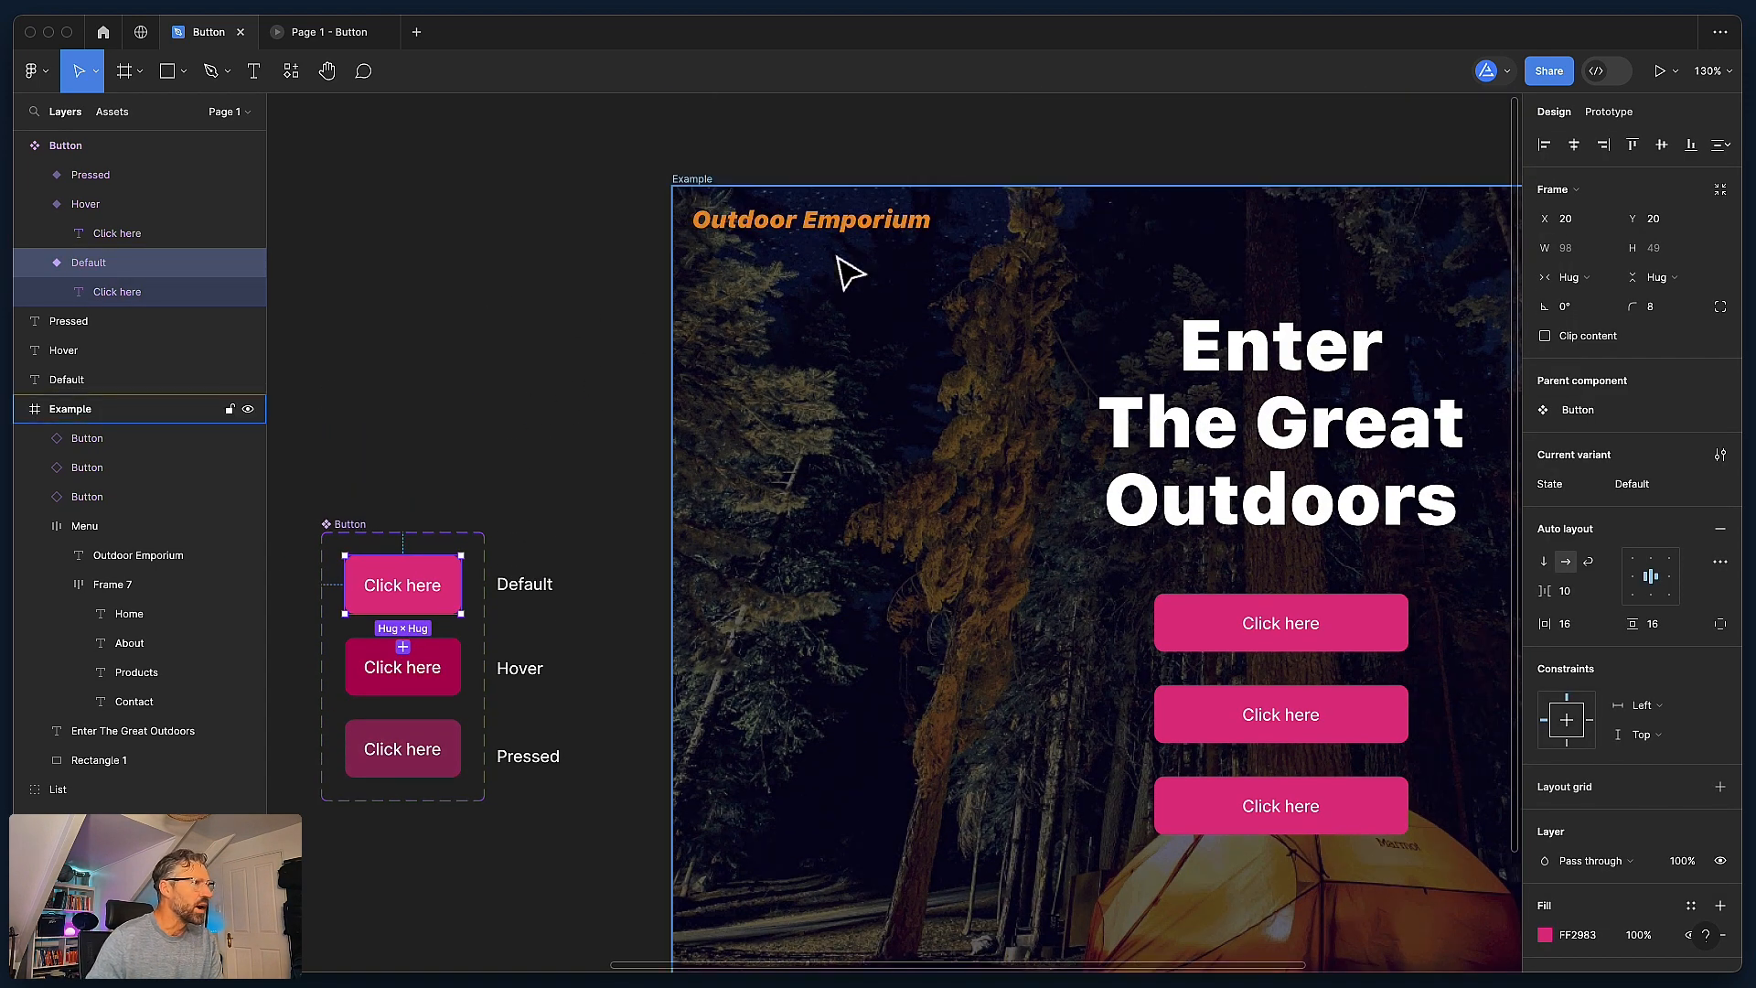
pyautogui.click(1545, 934)
pyautogui.click(1329, 753)
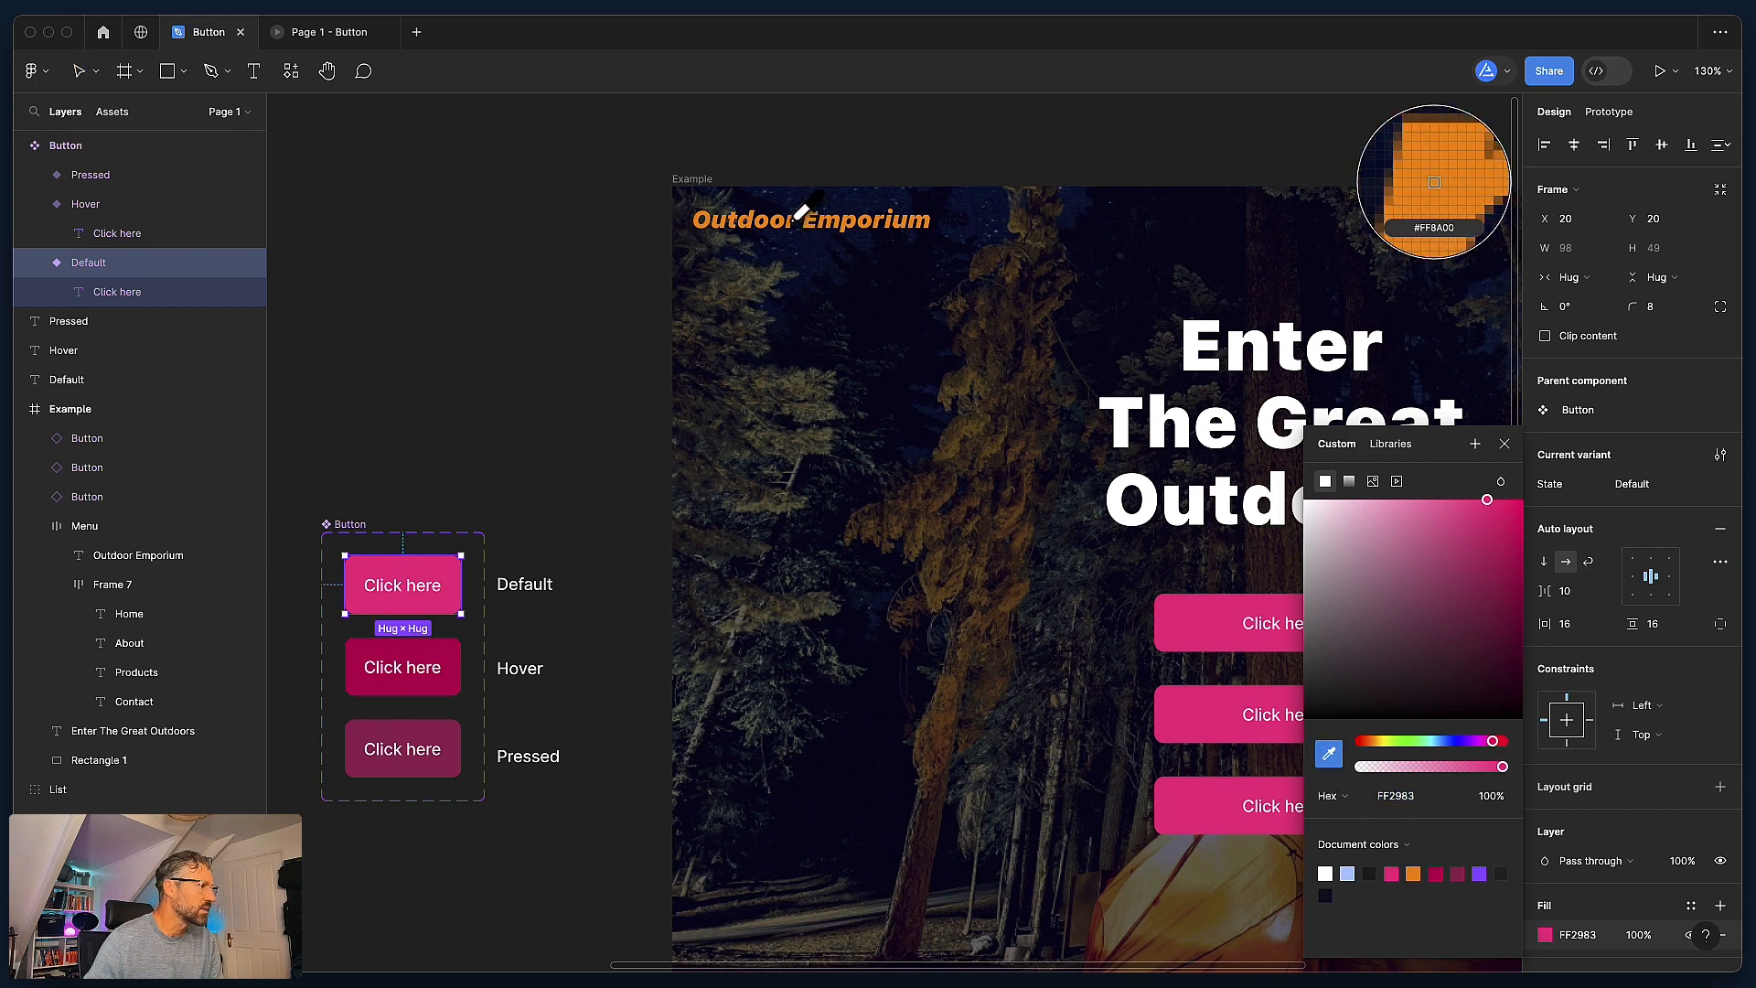
pyautogui.click(801, 212)
pyautogui.click(357, 310)
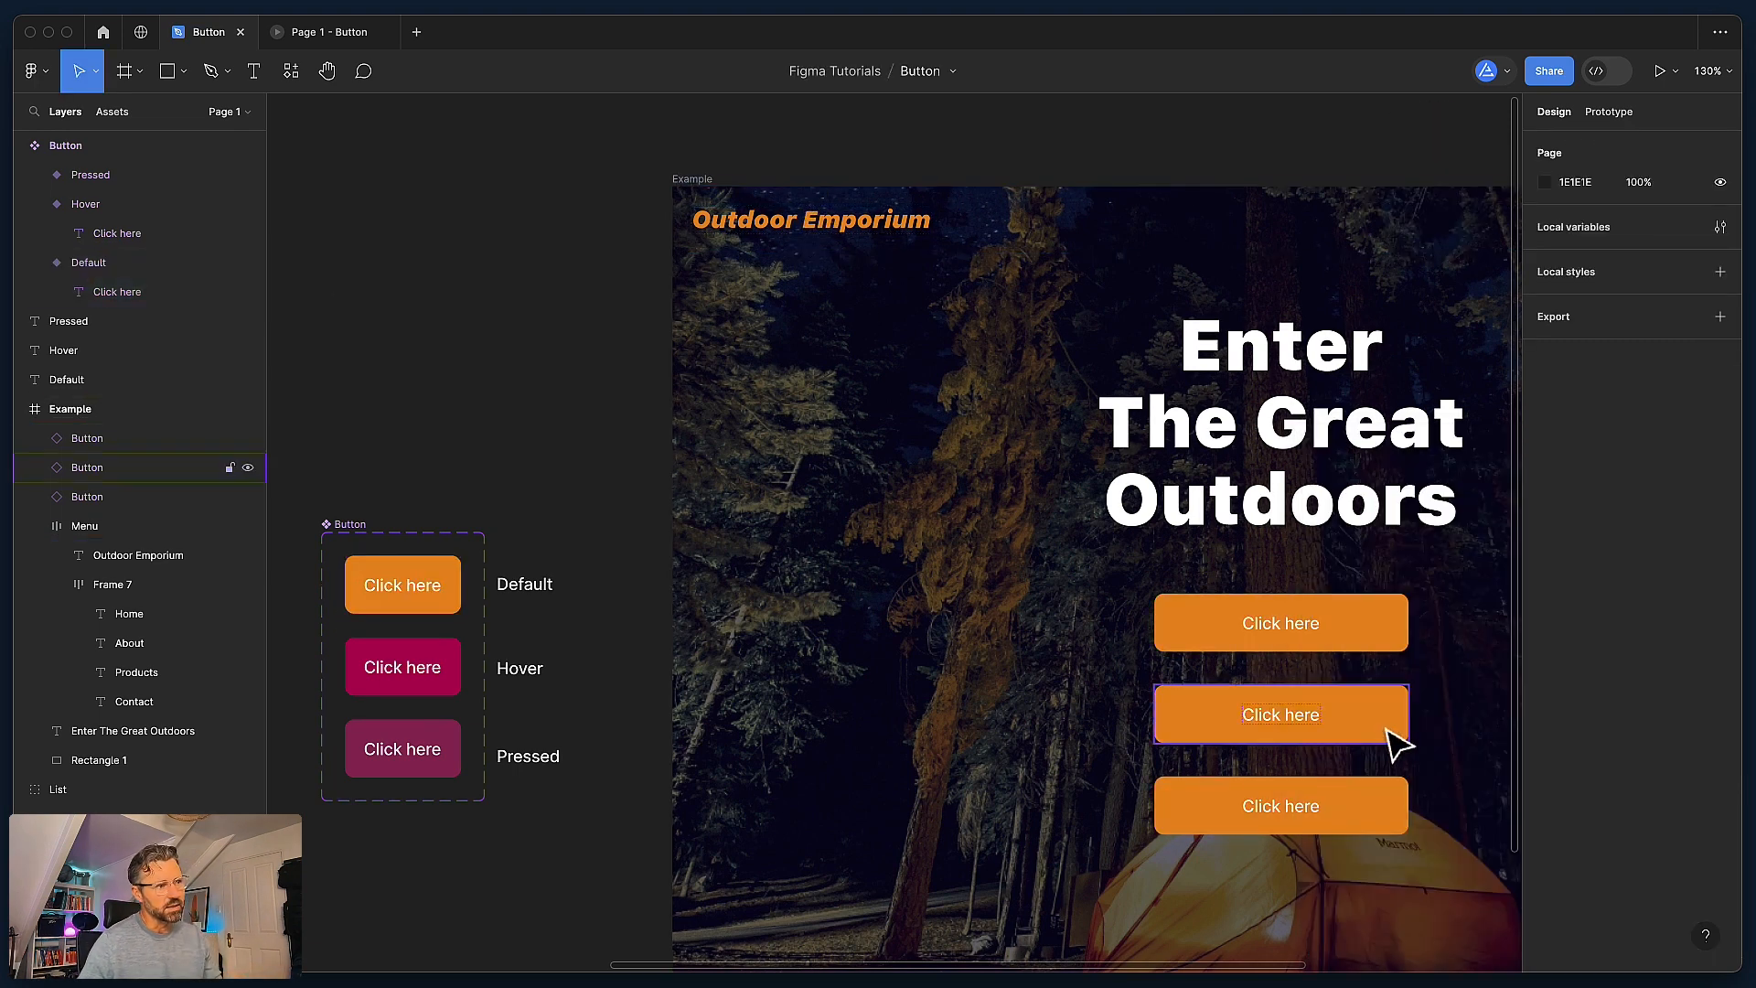
# Step: Review the Button component's three variants alongside the three button instances in the Example frame, then the whole layout at 50% zoom
pyautogui.hscroll(3, 1326, 726)
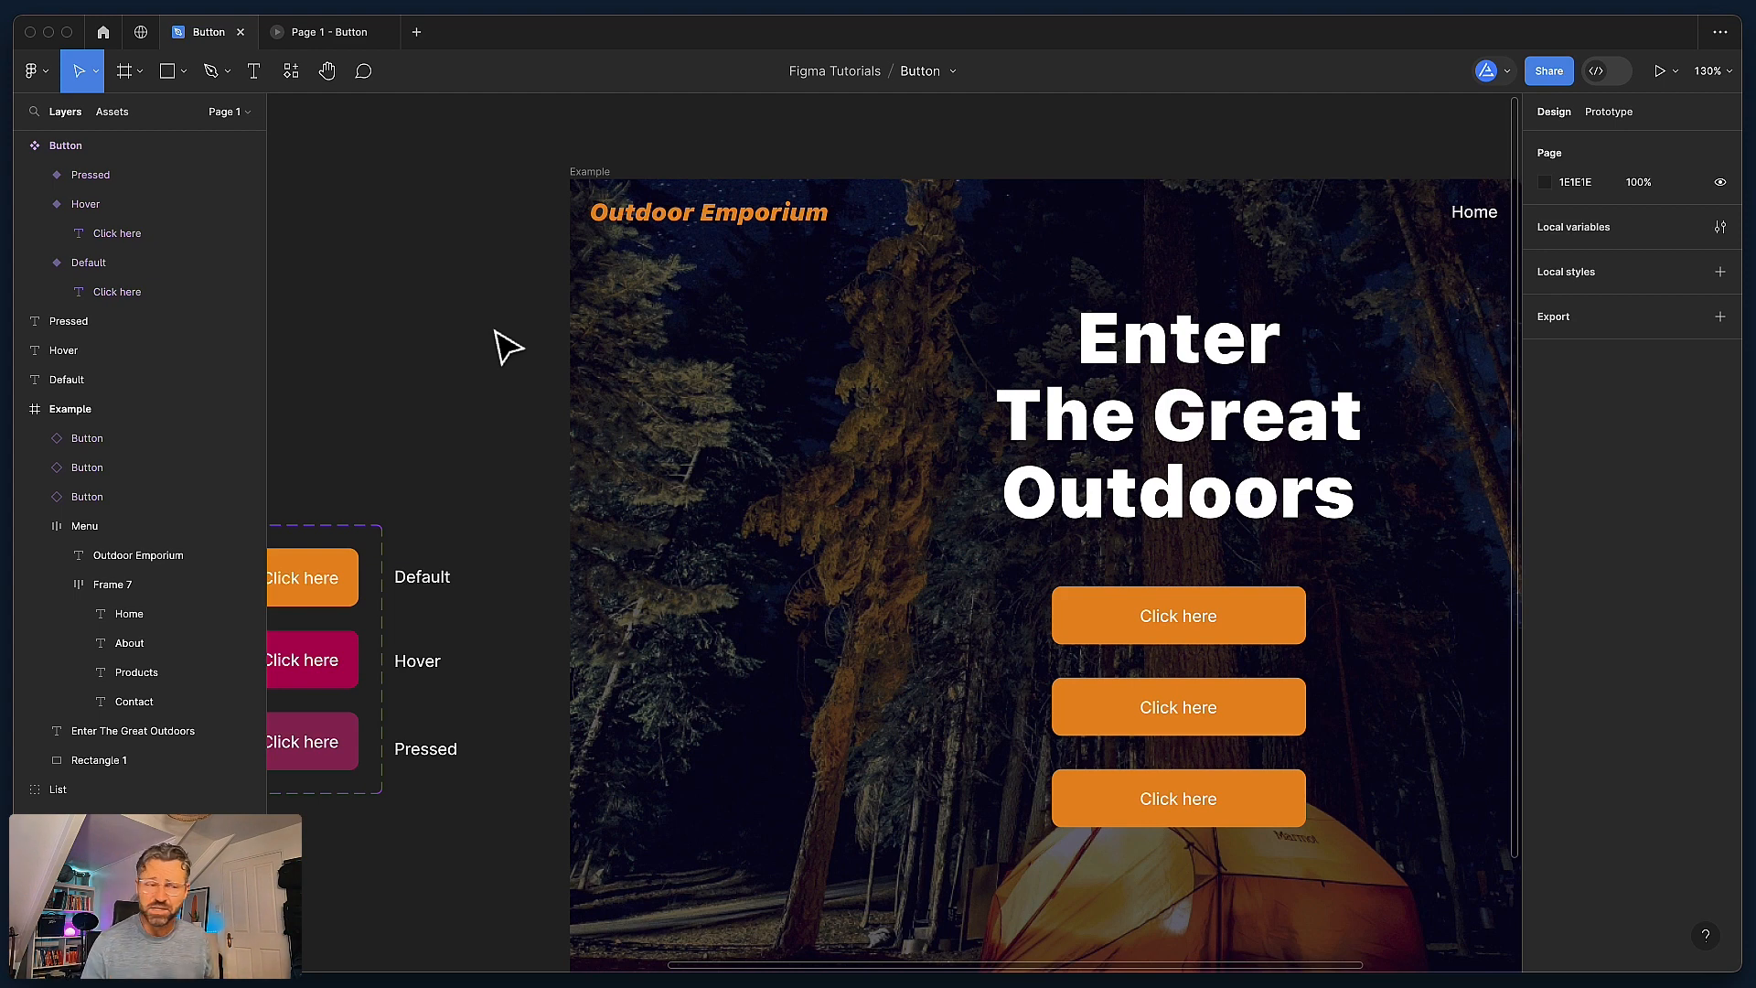
pyautogui.hscroll(-4, 494, 353)
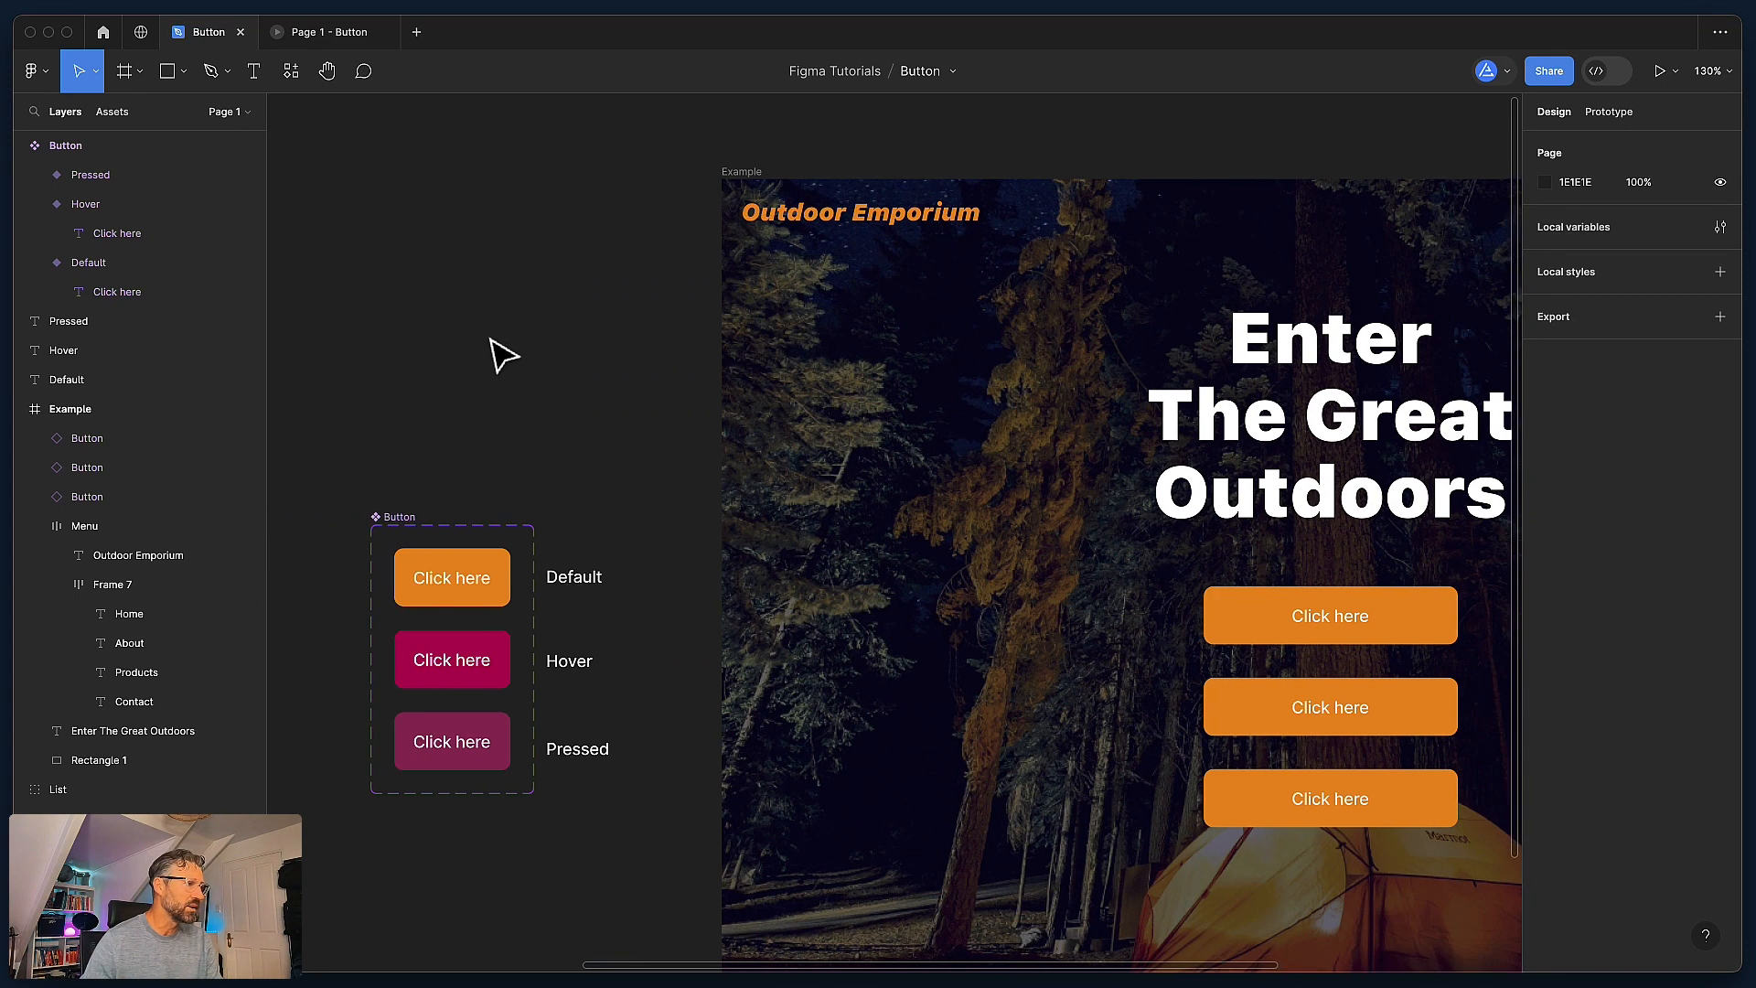
pyautogui.click(443, 576)
pyautogui.click(520, 424)
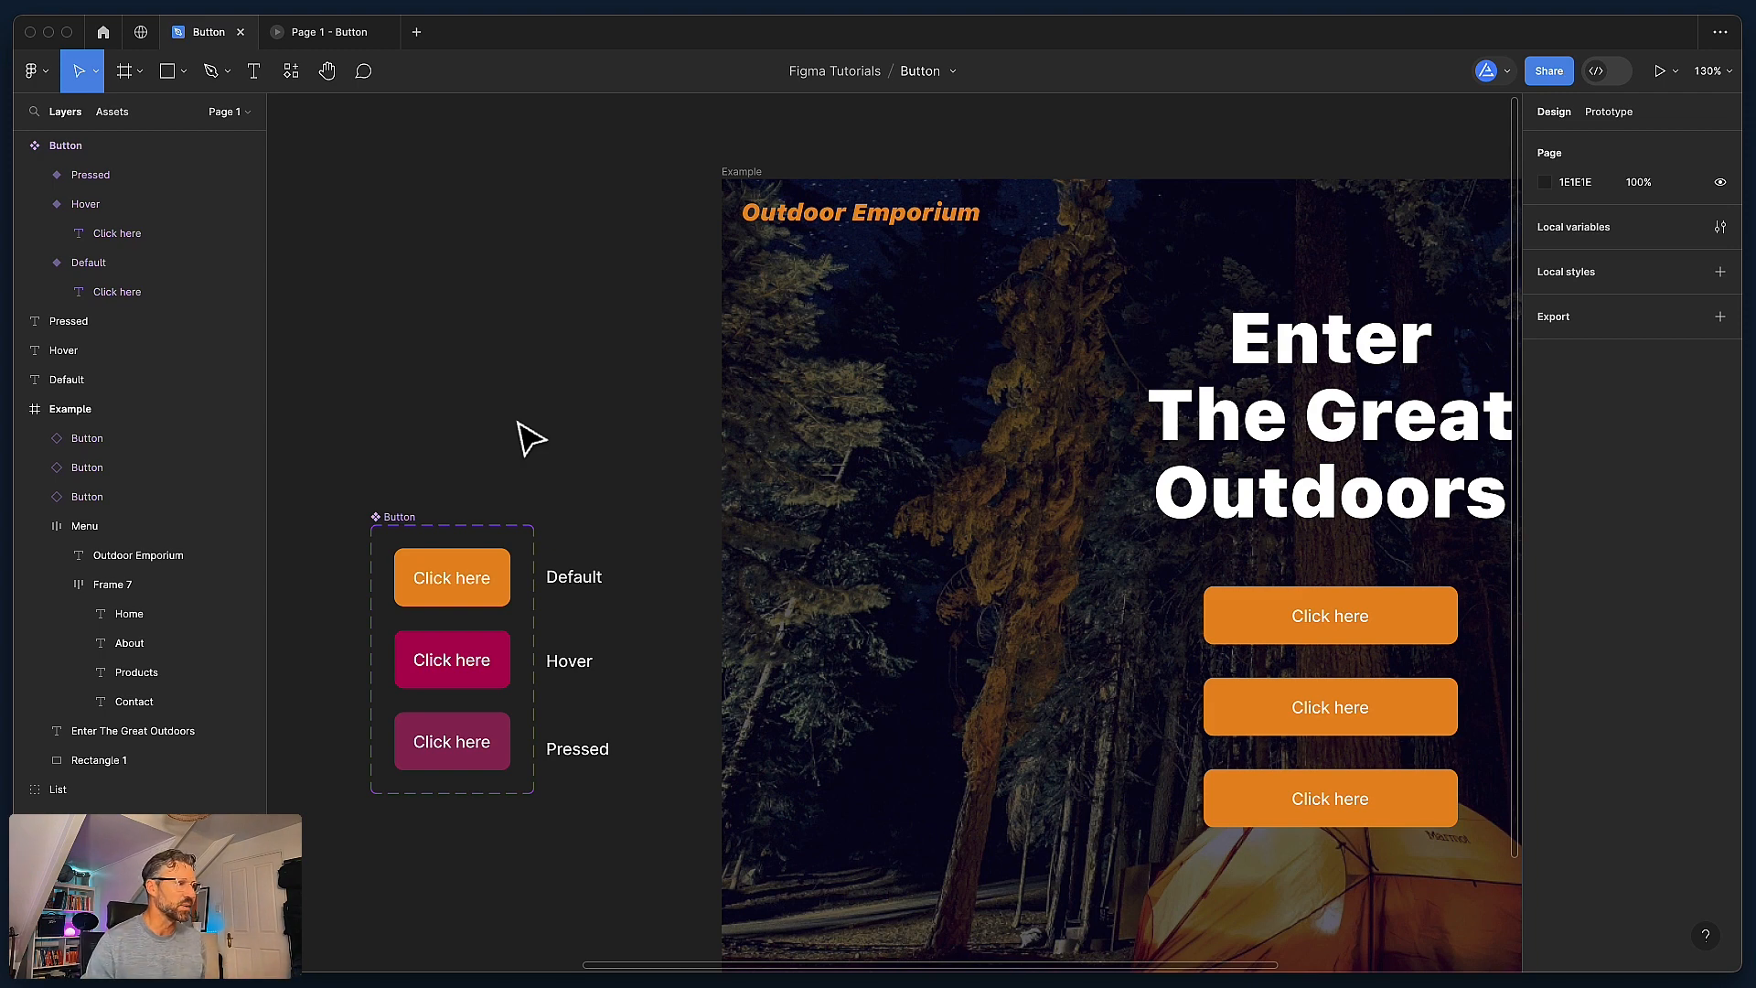
pyautogui.hscroll(4, 531, 438)
pyautogui.press('-')
pyautogui.press('-')
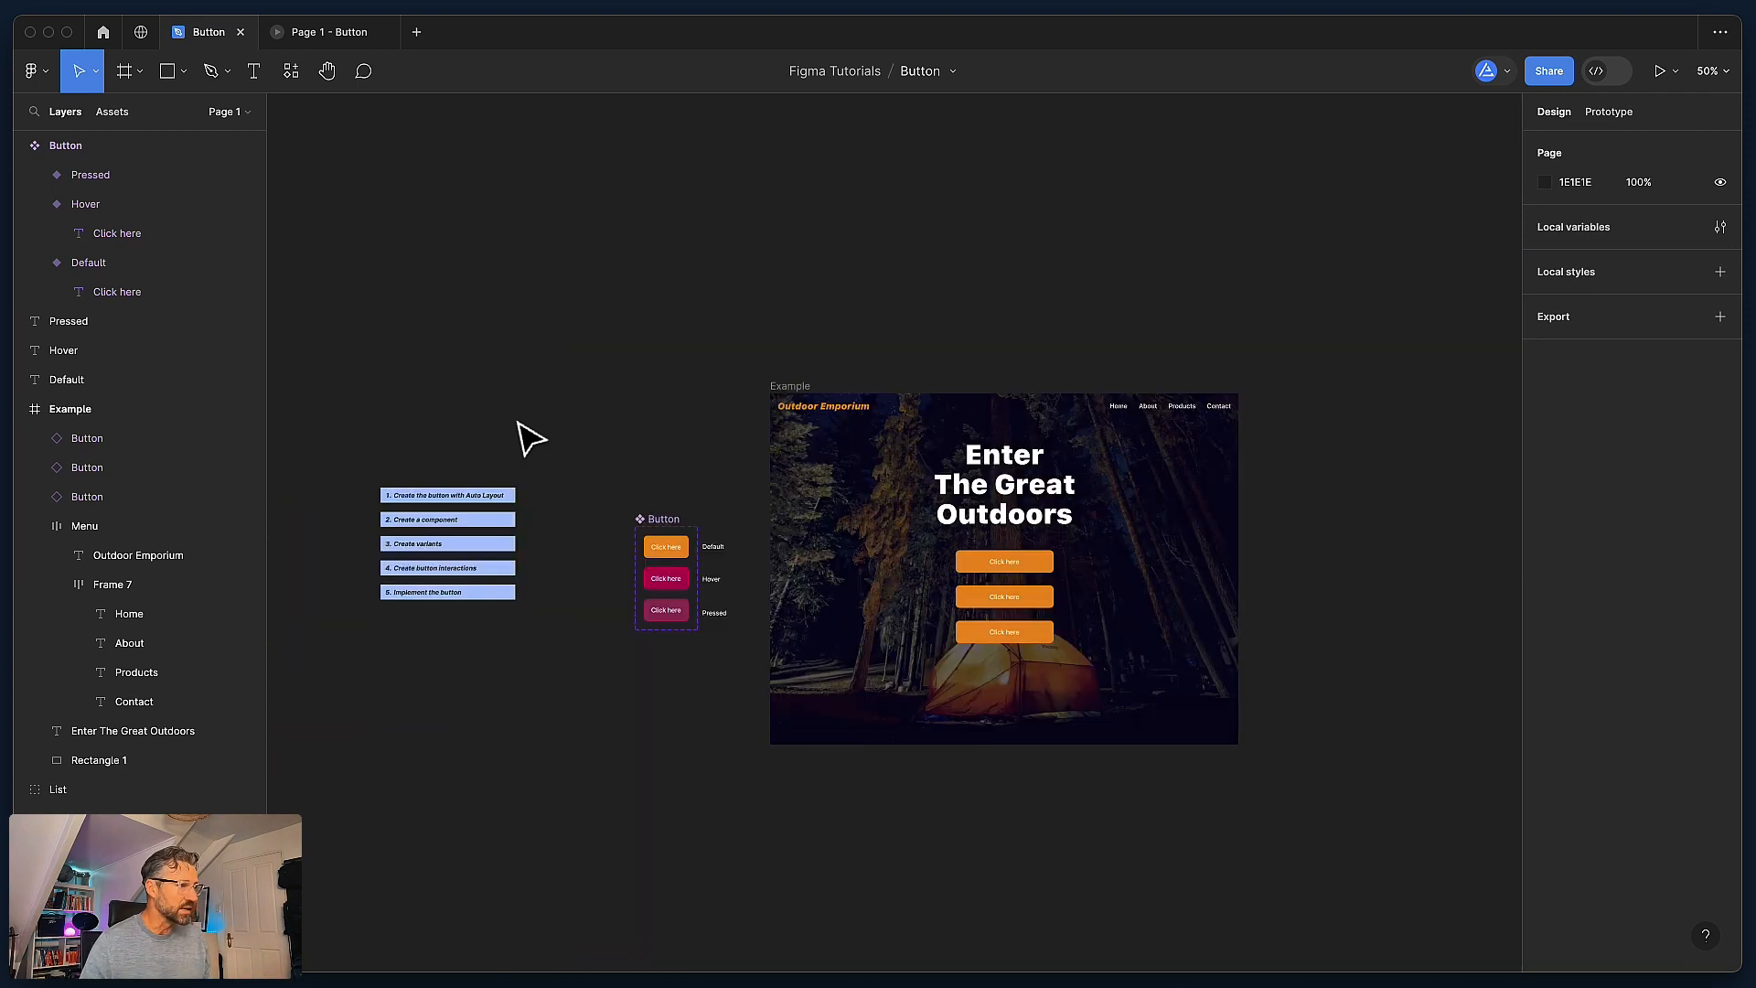
pyautogui.hscroll(3, 518, 423)
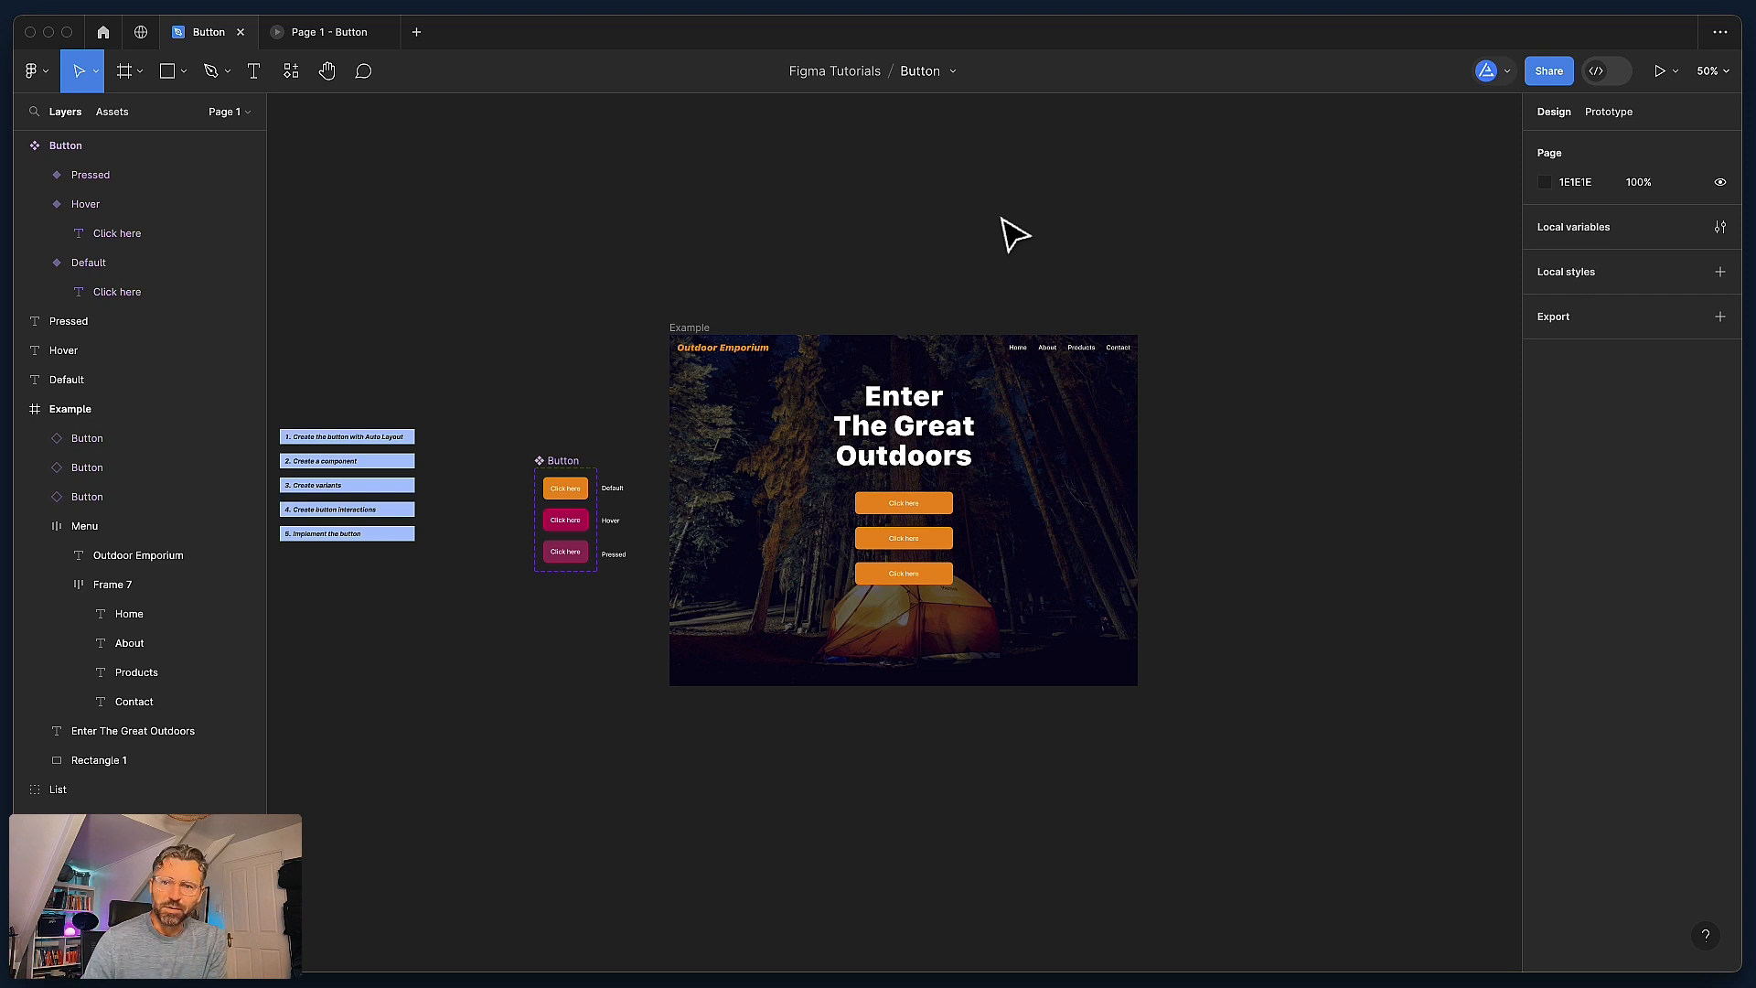
pyautogui.scroll(1, 1010, 234)
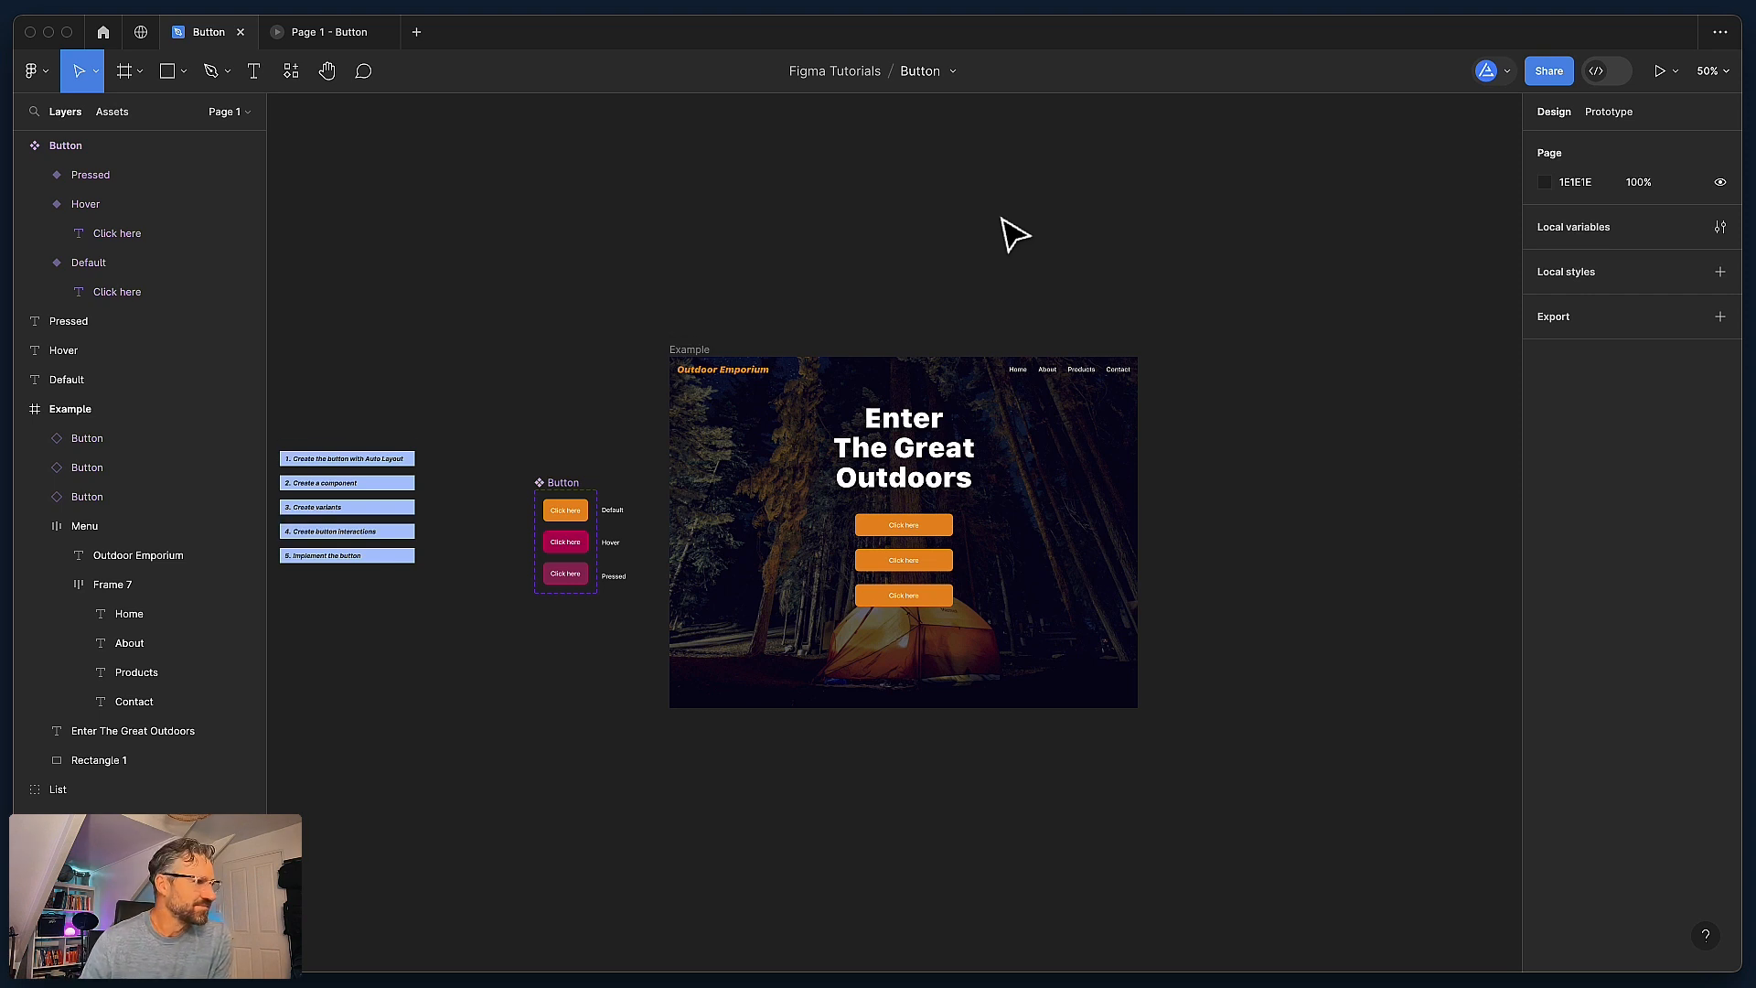